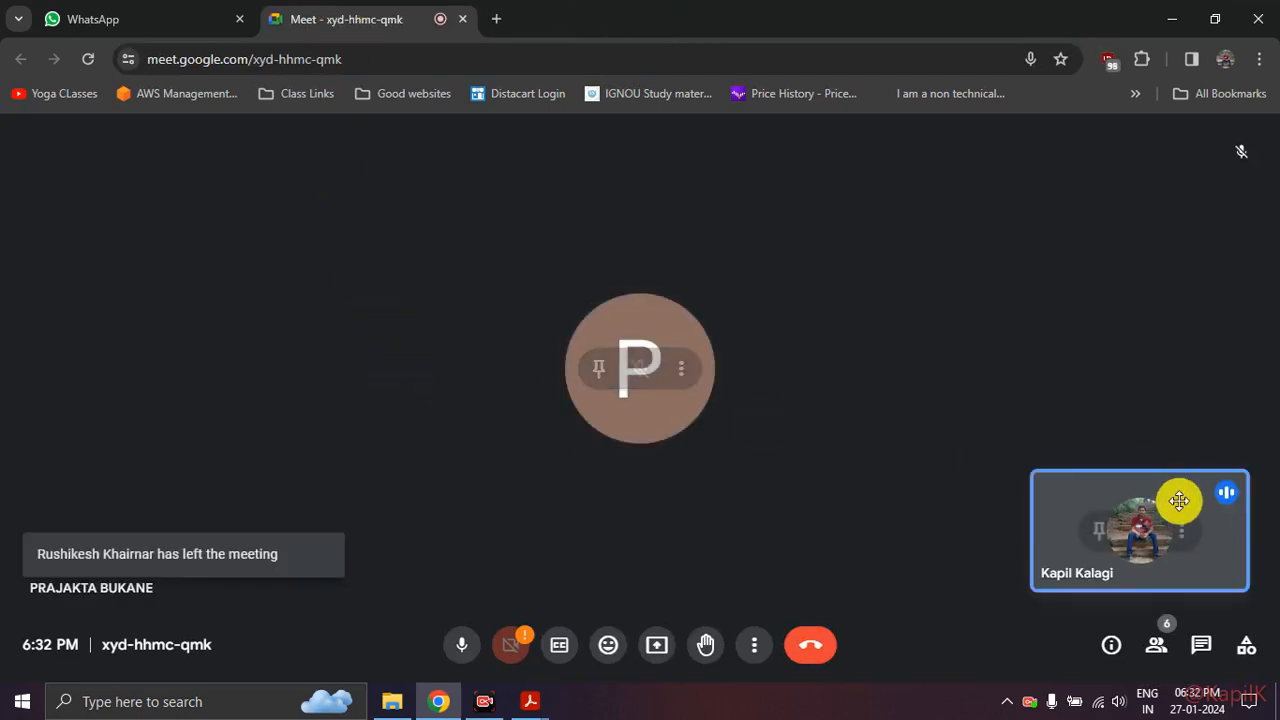
Step: Show the meeting's participant list and look through all contributors
left_click(1157, 643)
scroll(1120, 487, "down", 1)
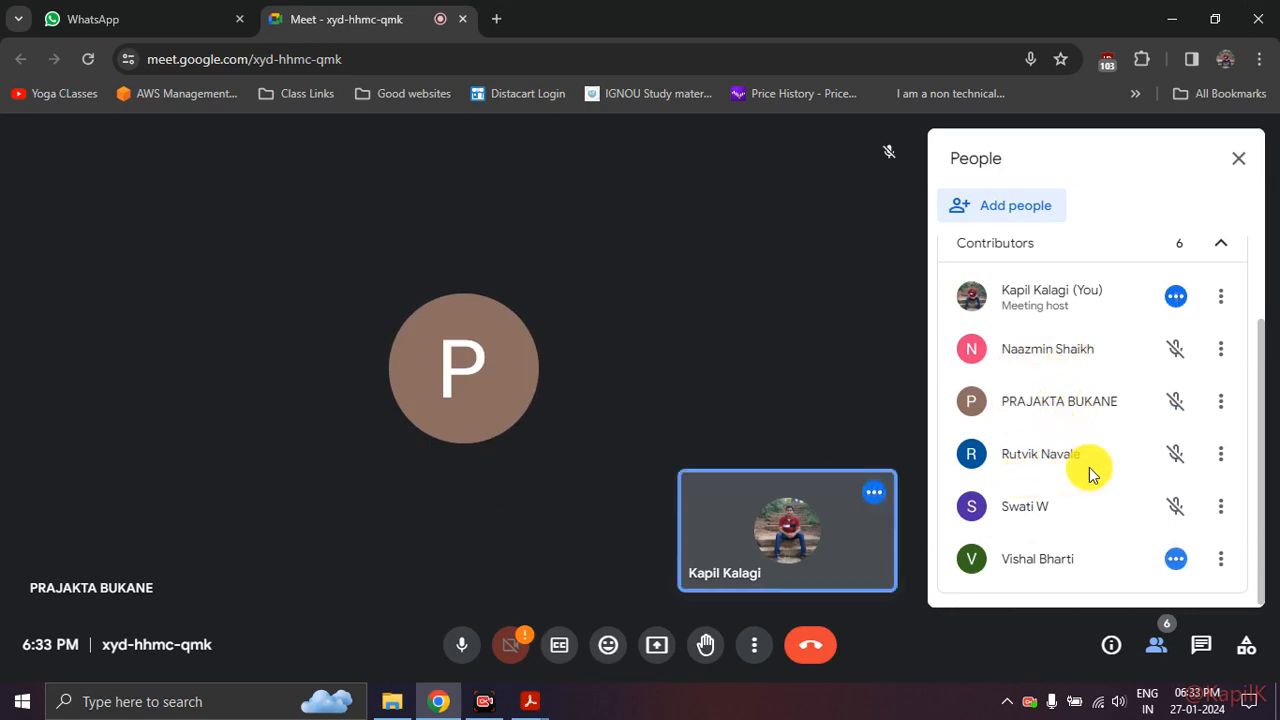
Step: Switch to File Explorer and open the Day 4 class work workbook from the DA7 Batch folder
left_click(395, 700)
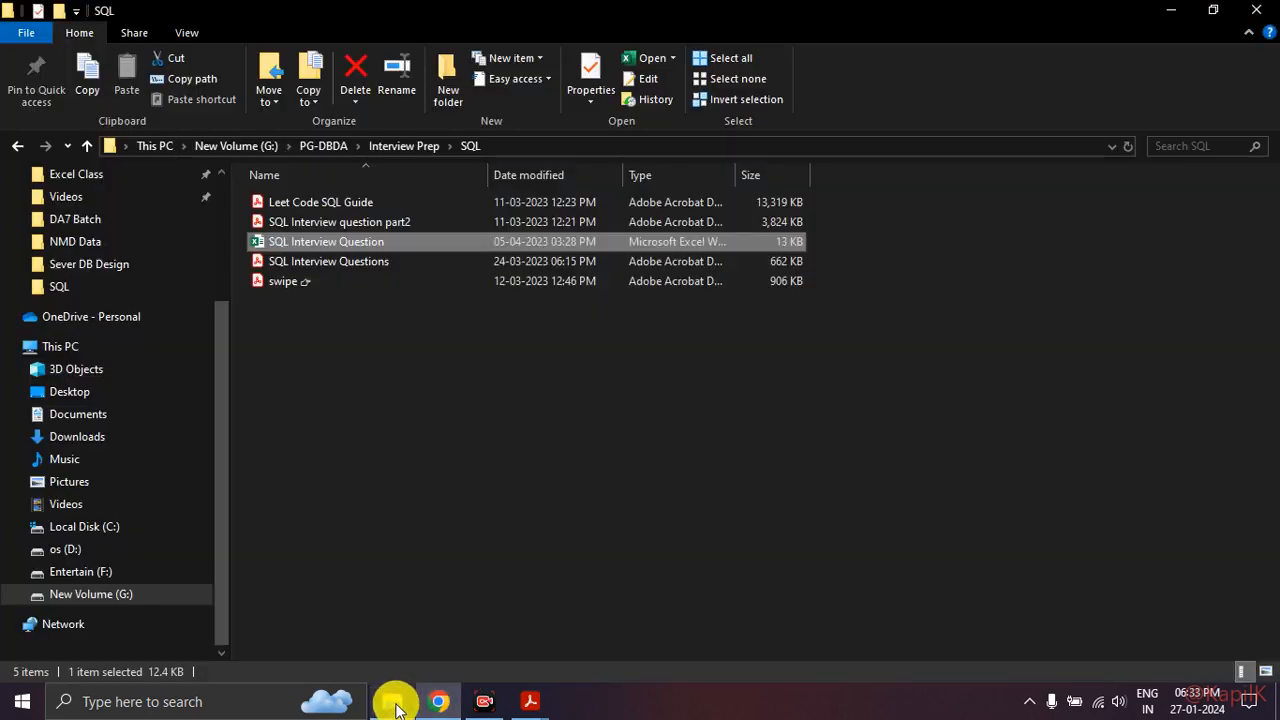
left_click(395, 146)
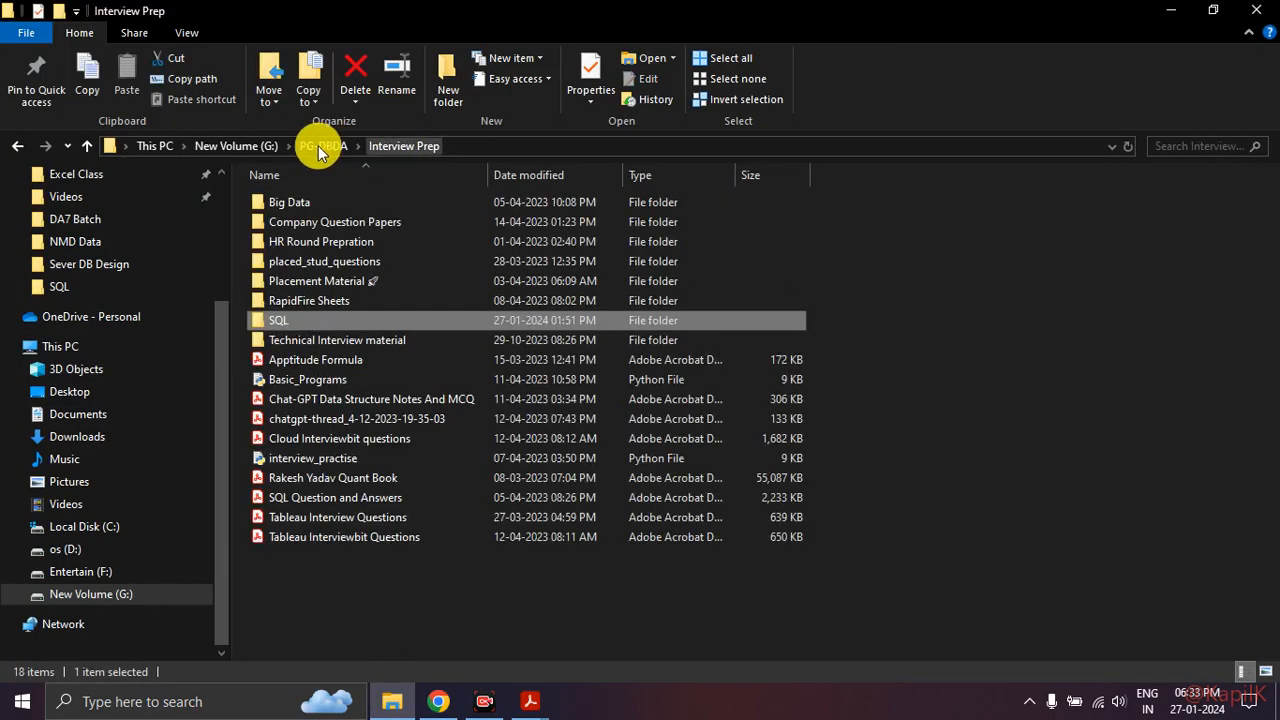
left_click(318, 147)
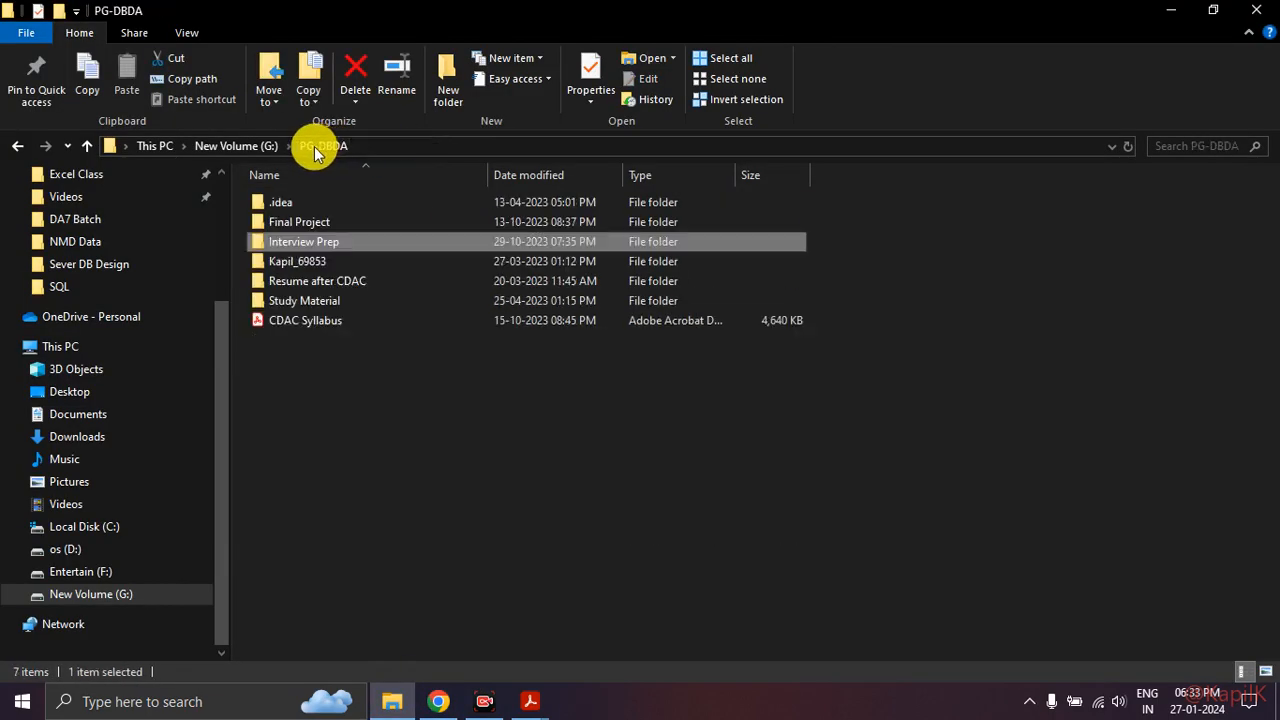
left_click(250, 148)
left_click(108, 350)
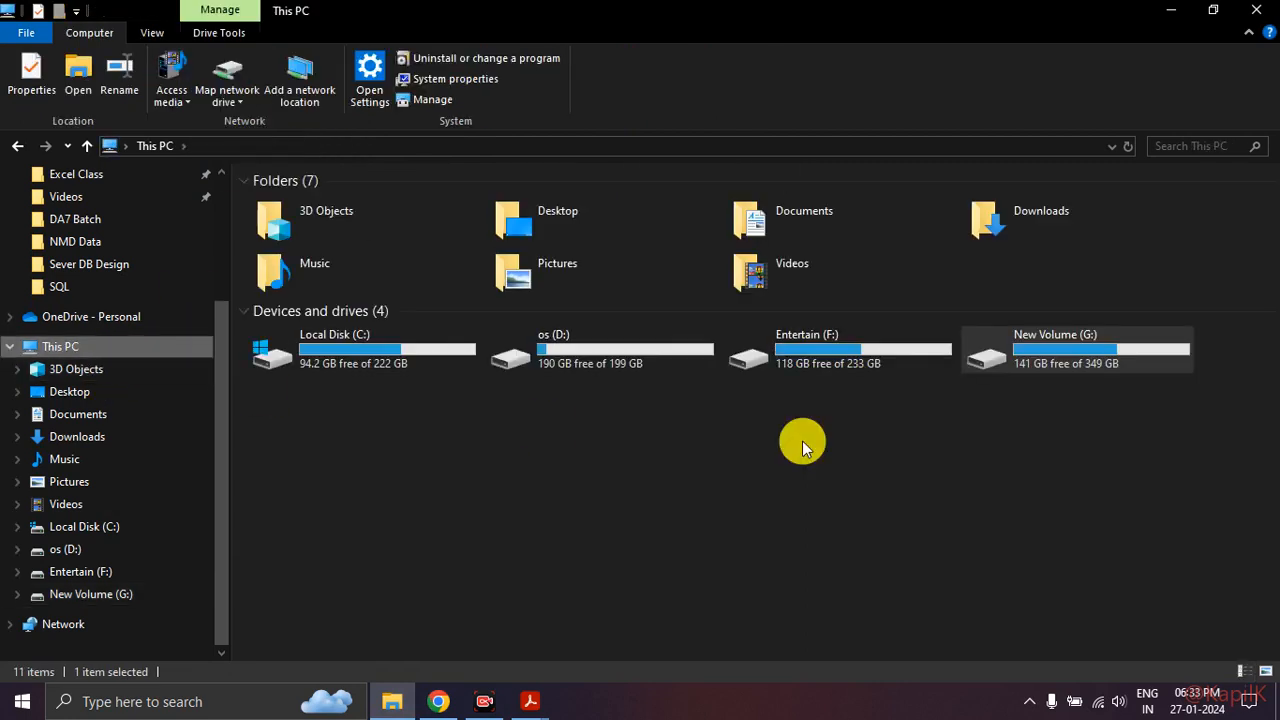
double_click(1091, 346)
double_click(406, 367)
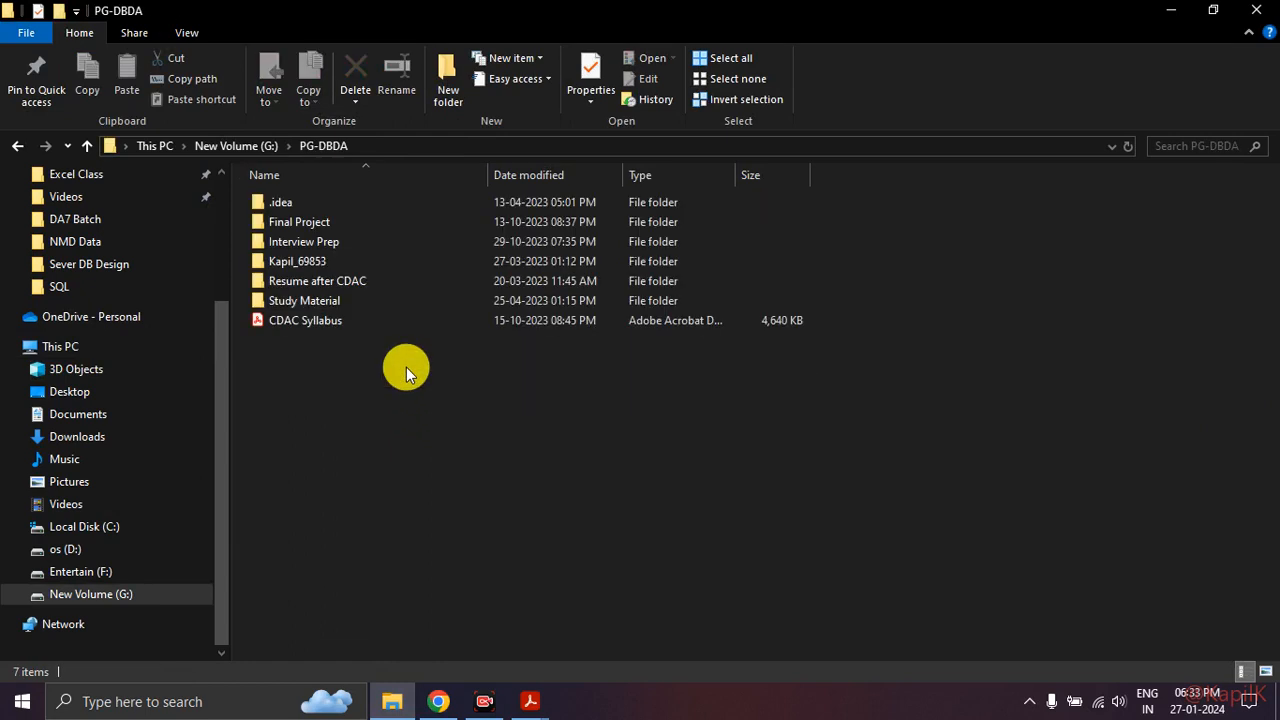
left_click(131, 222)
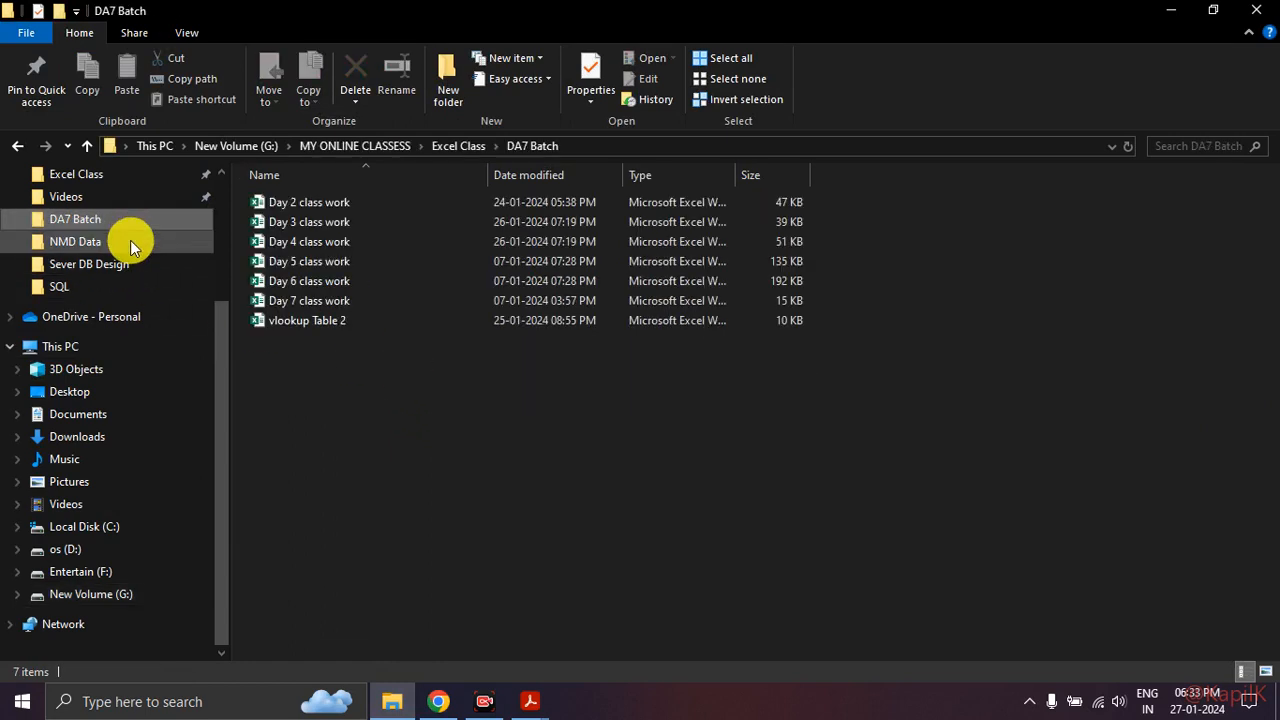
double_click(358, 243)
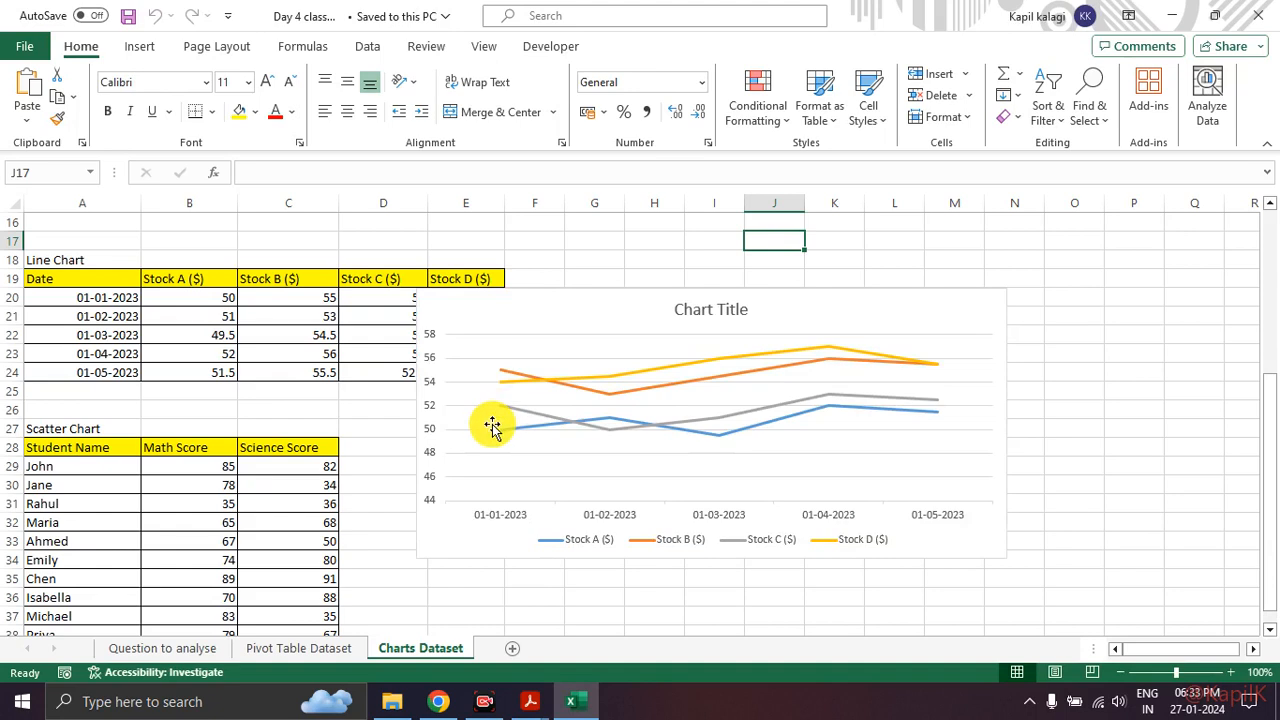
Step: Switch back to the Google Meet call in Chrome and close the WhatsApp tab
left_click(437, 699)
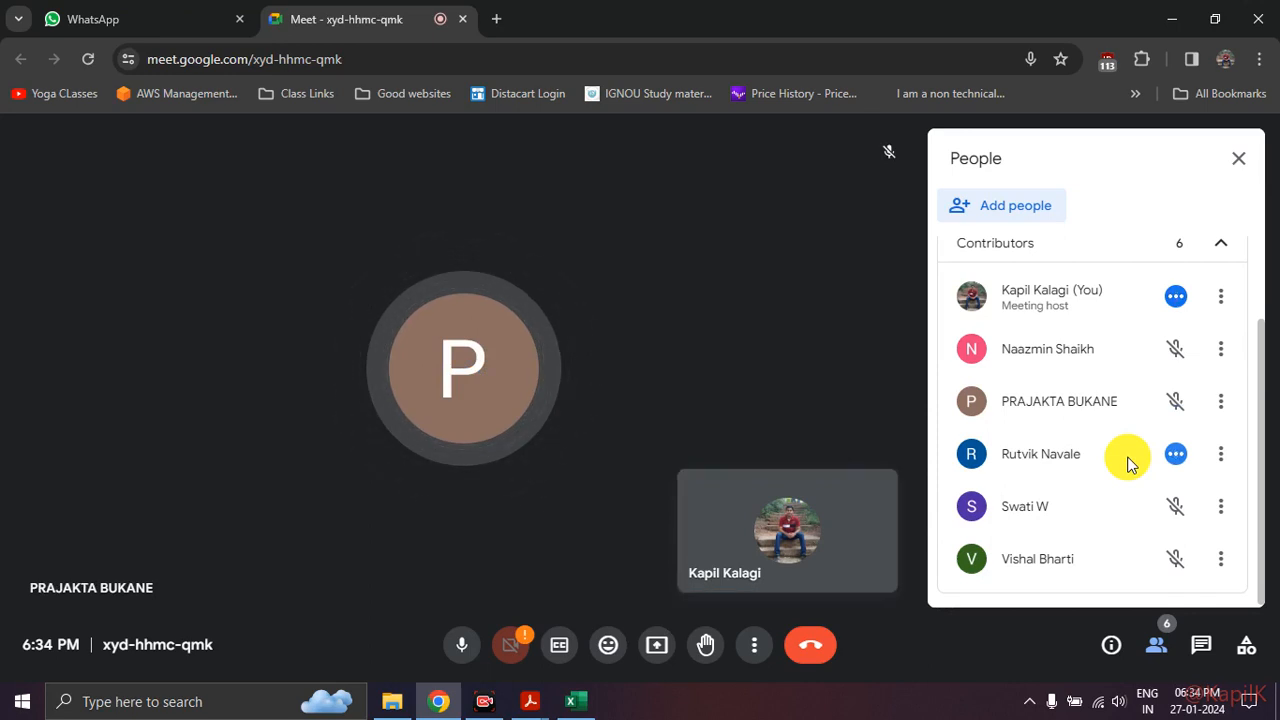
left_click(238, 26)
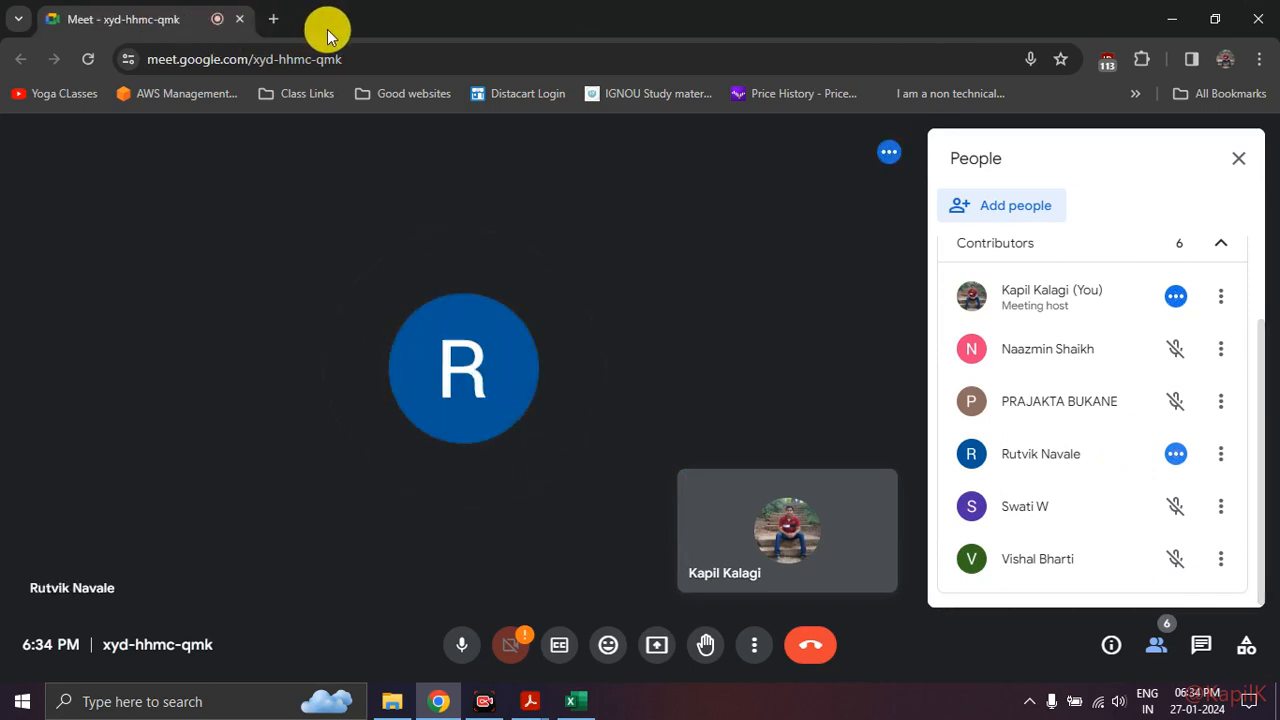
left_click(391, 701)
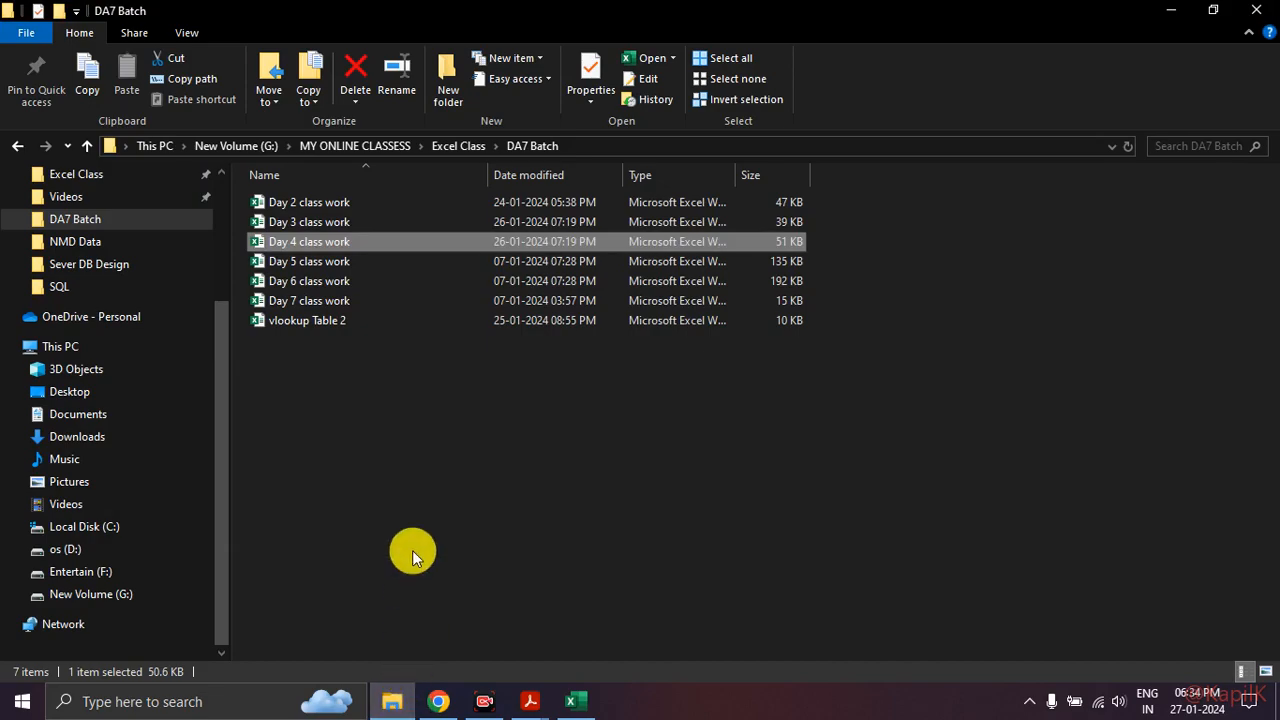
left_click(588, 706)
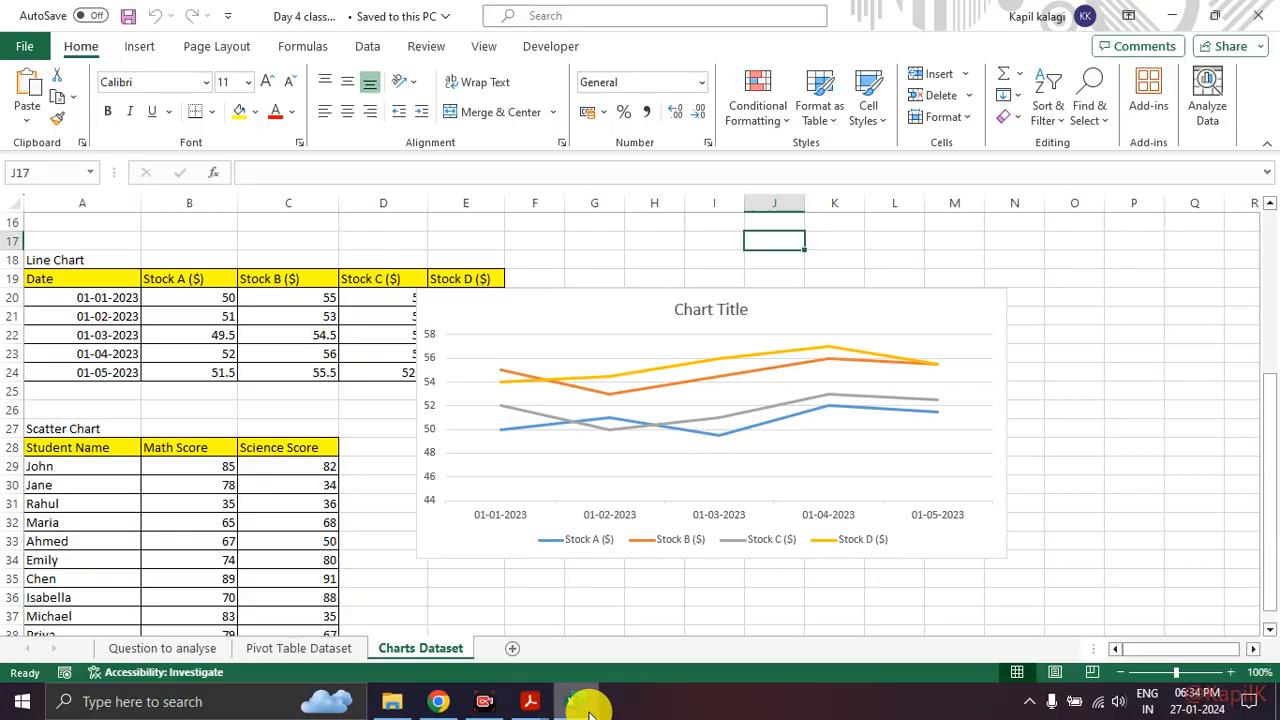
left_click(586, 702)
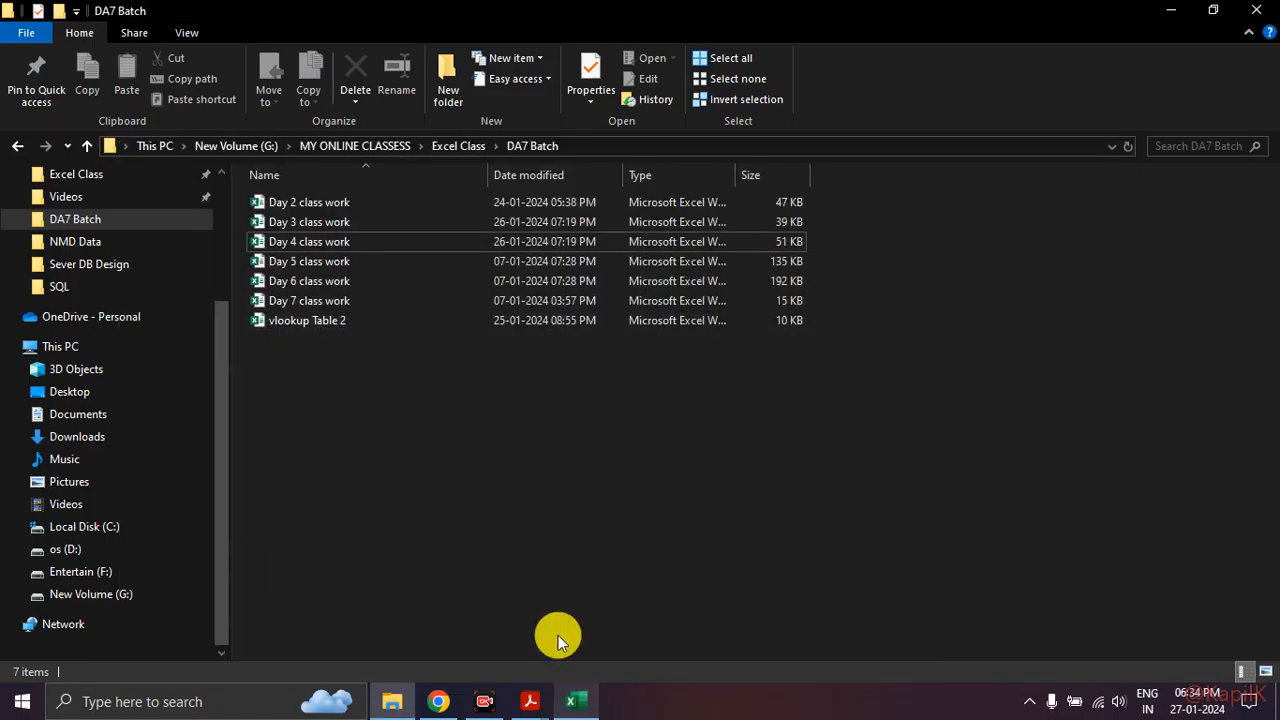
left_click(365, 250)
left_click(580, 704)
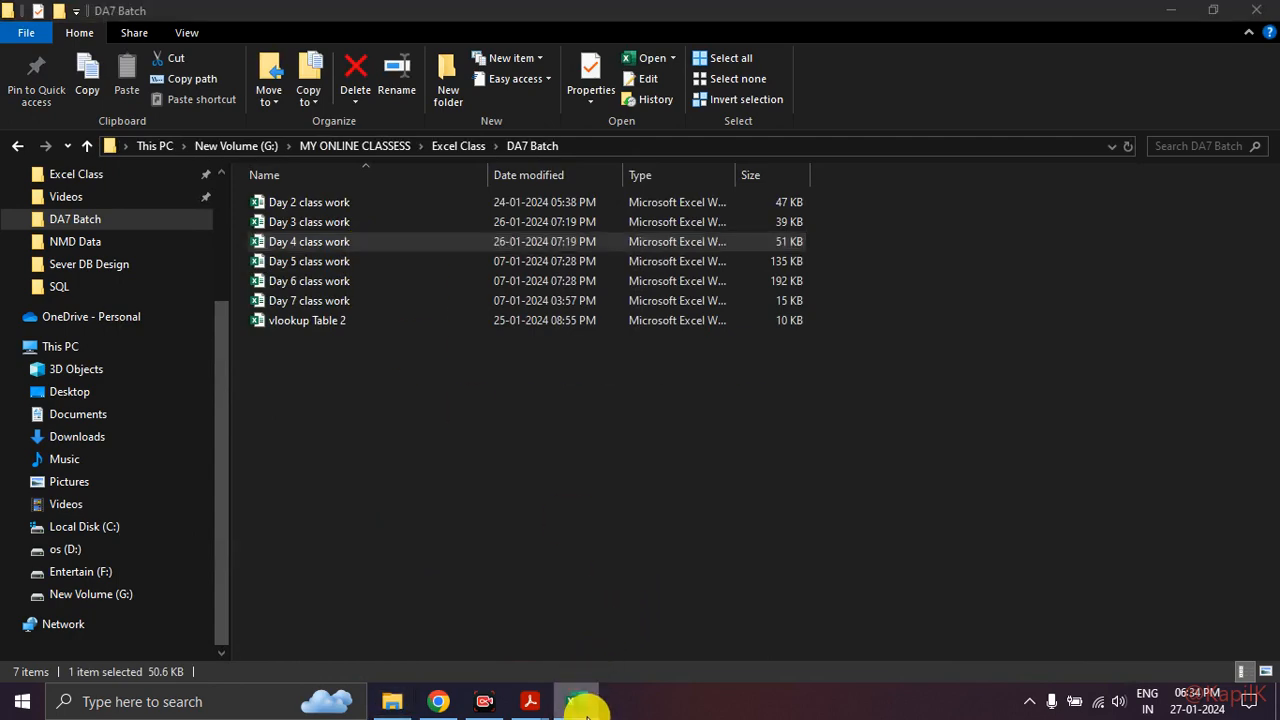
left_click(440, 705)
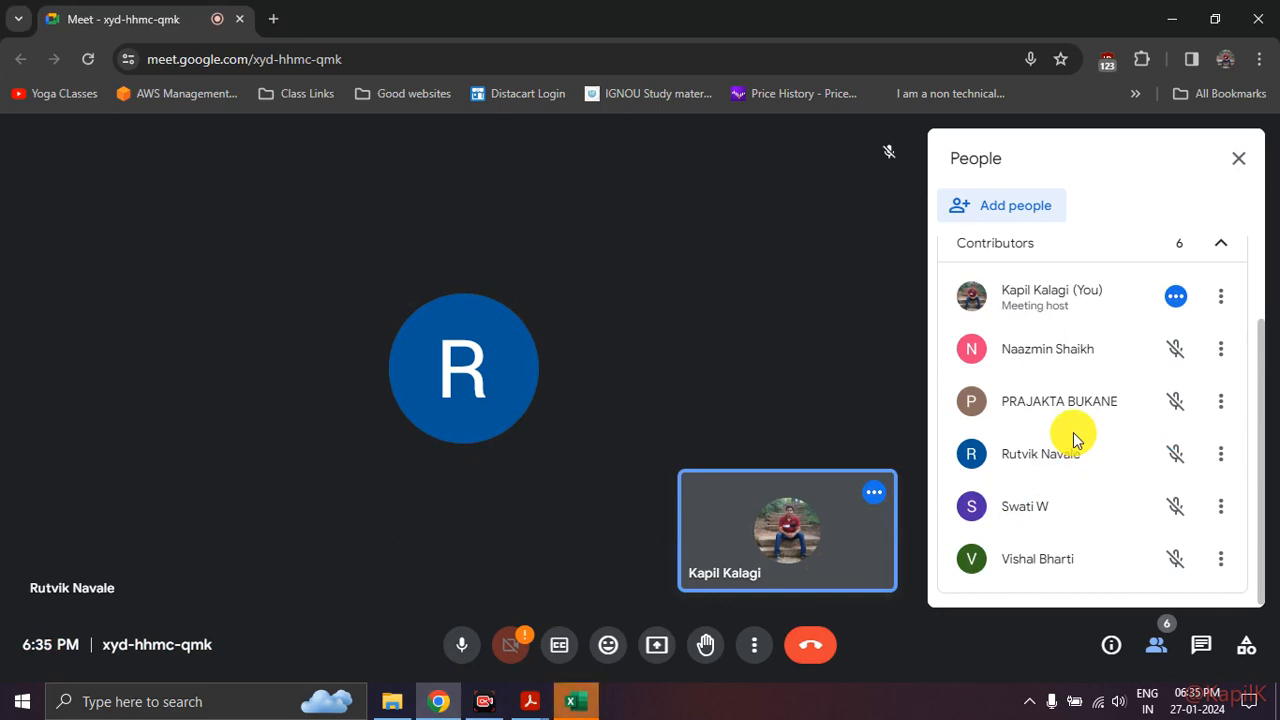
left_click(577, 703)
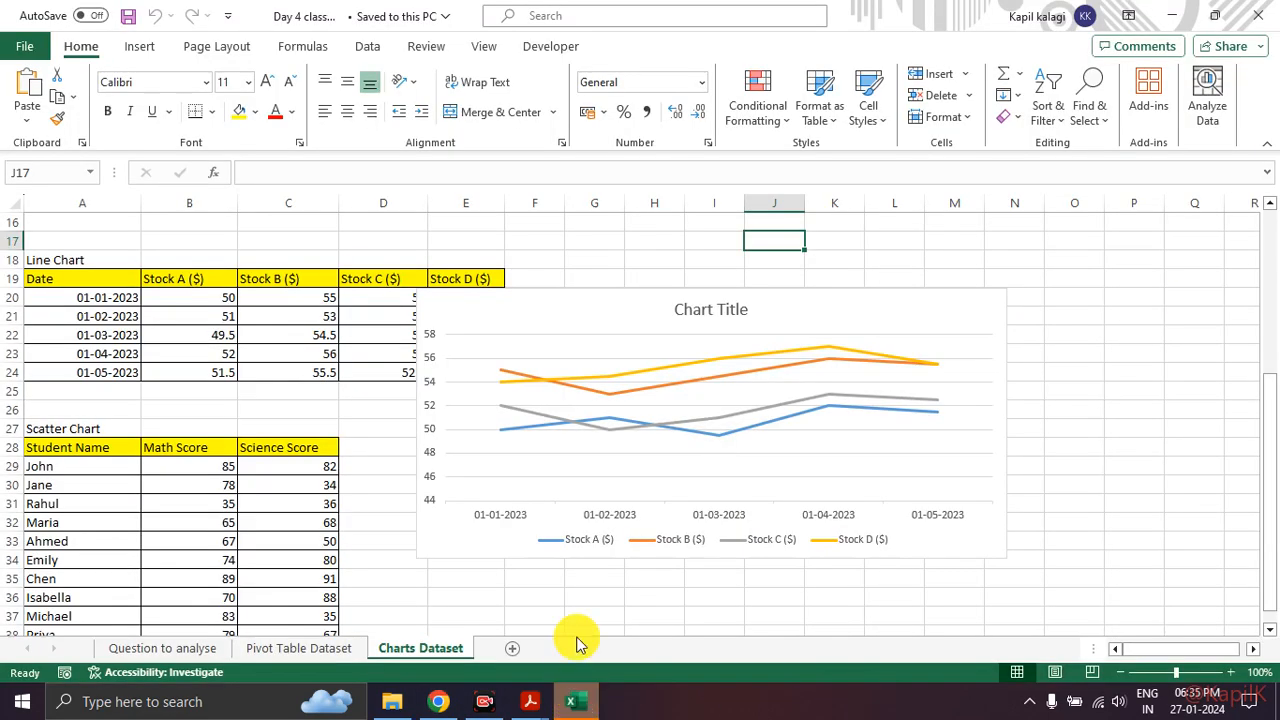
left_click(446, 706)
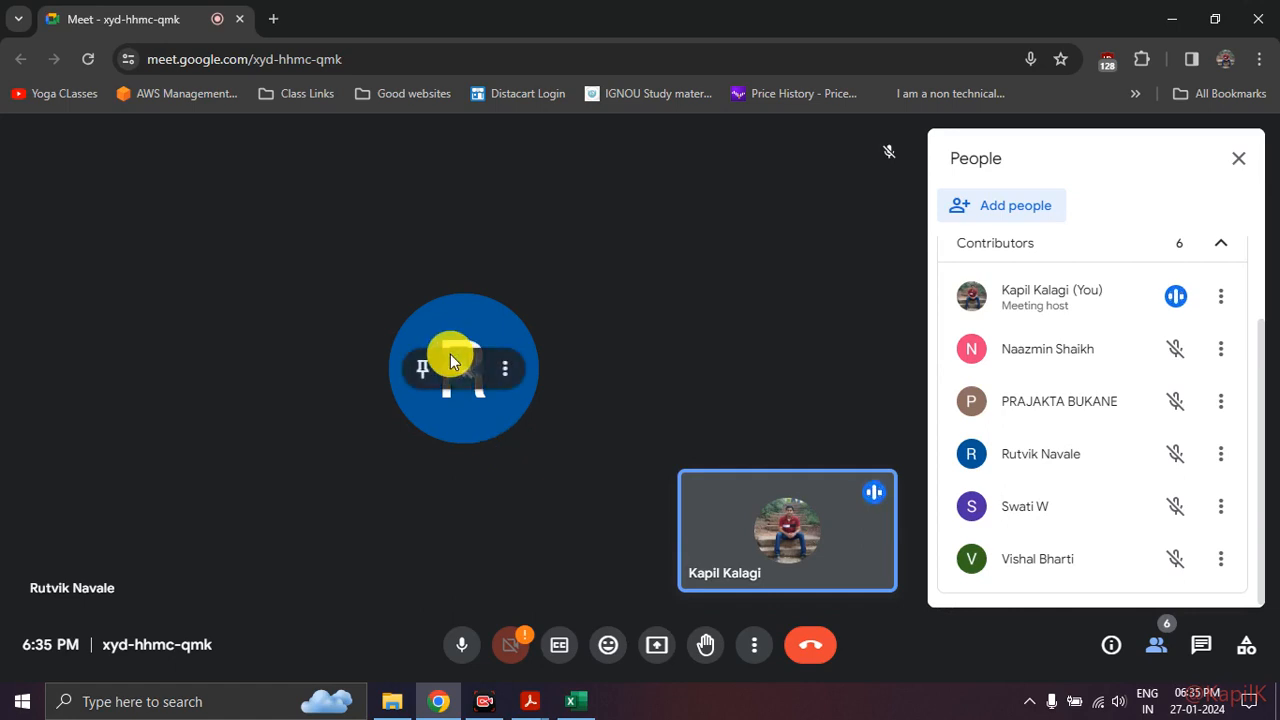
Step: Mute and unmute the host's own microphone in the meeting, and lower the computer's volume
left_click(455, 641)
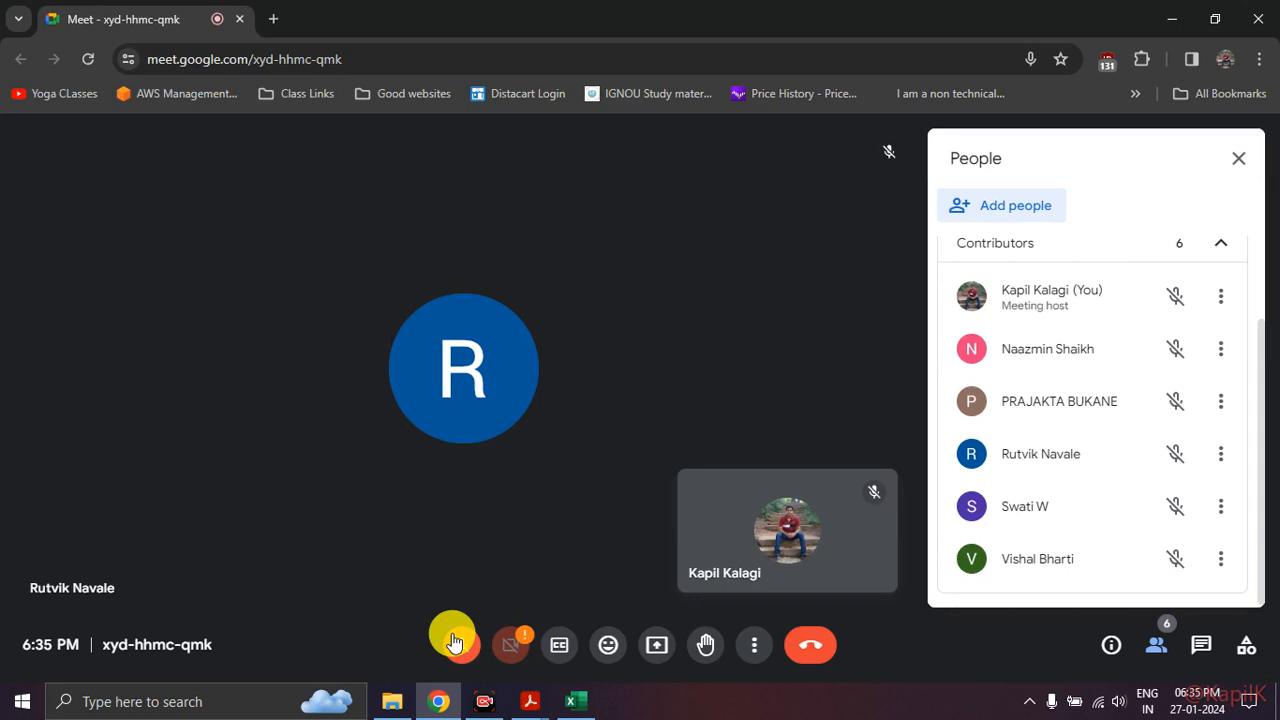
left_click(477, 655)
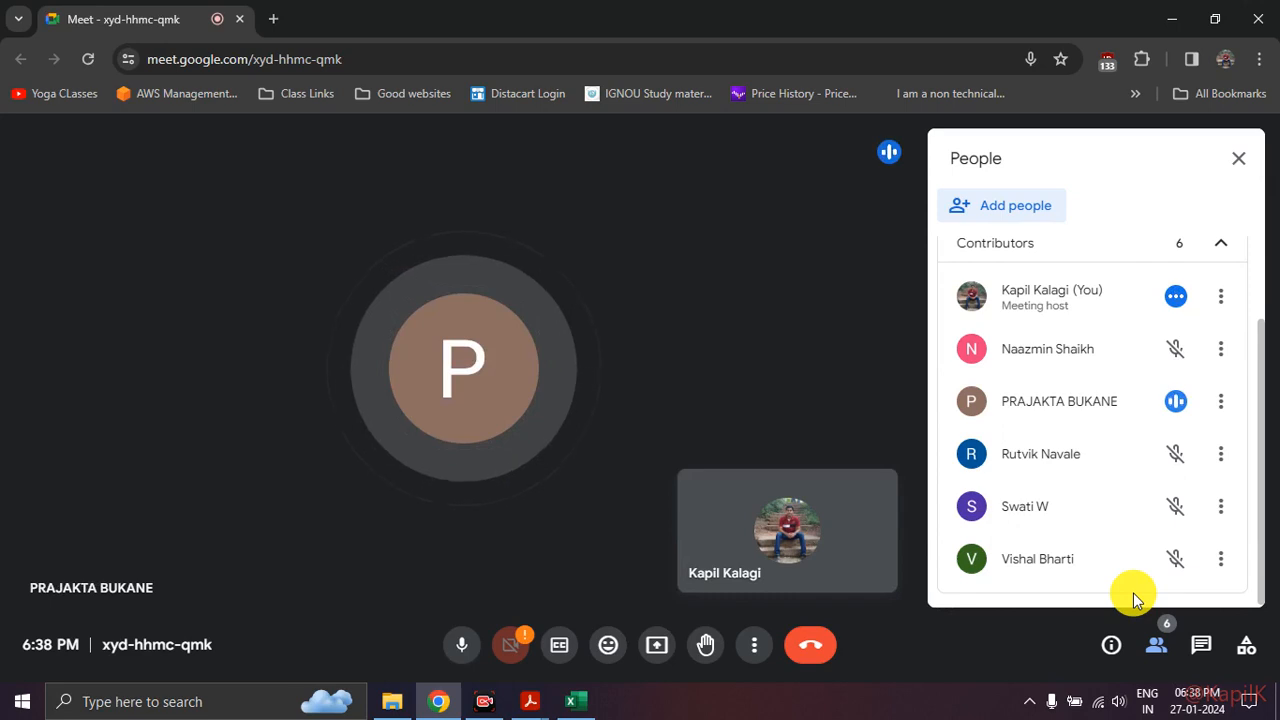
key("XF86AudioRaiseVolume")
key("XF86AudioLowerVolume")
key("XF86AudioLowerVolume")
key("XF86AudioLowerVolume")
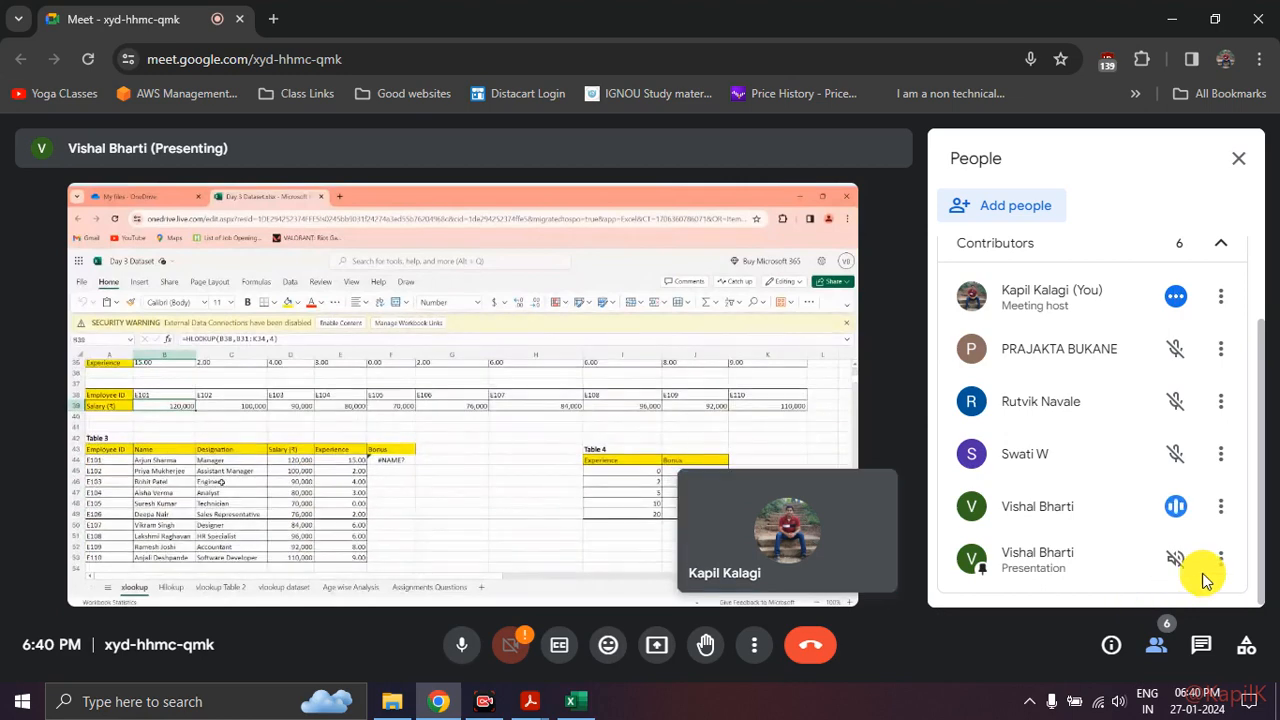
Step: Minimize the host's self-view tile so it no longer covers the participant's presentation
left_click(830, 530)
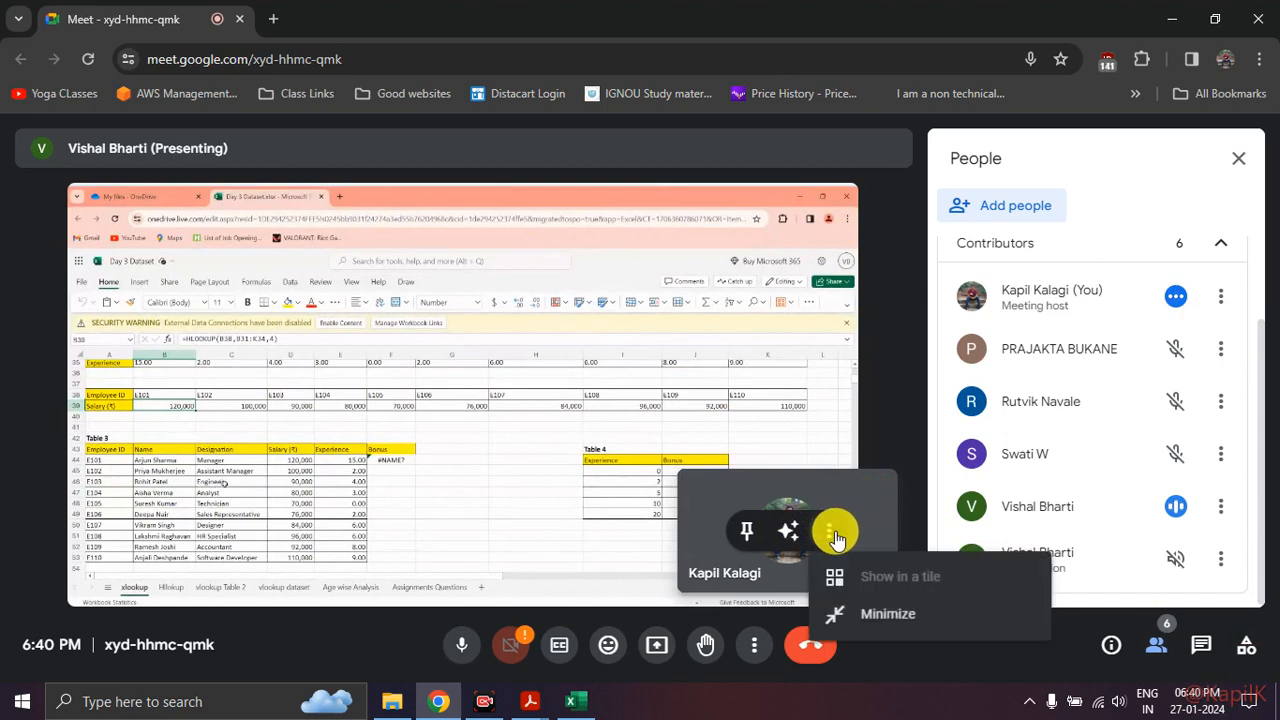
left_click(868, 613)
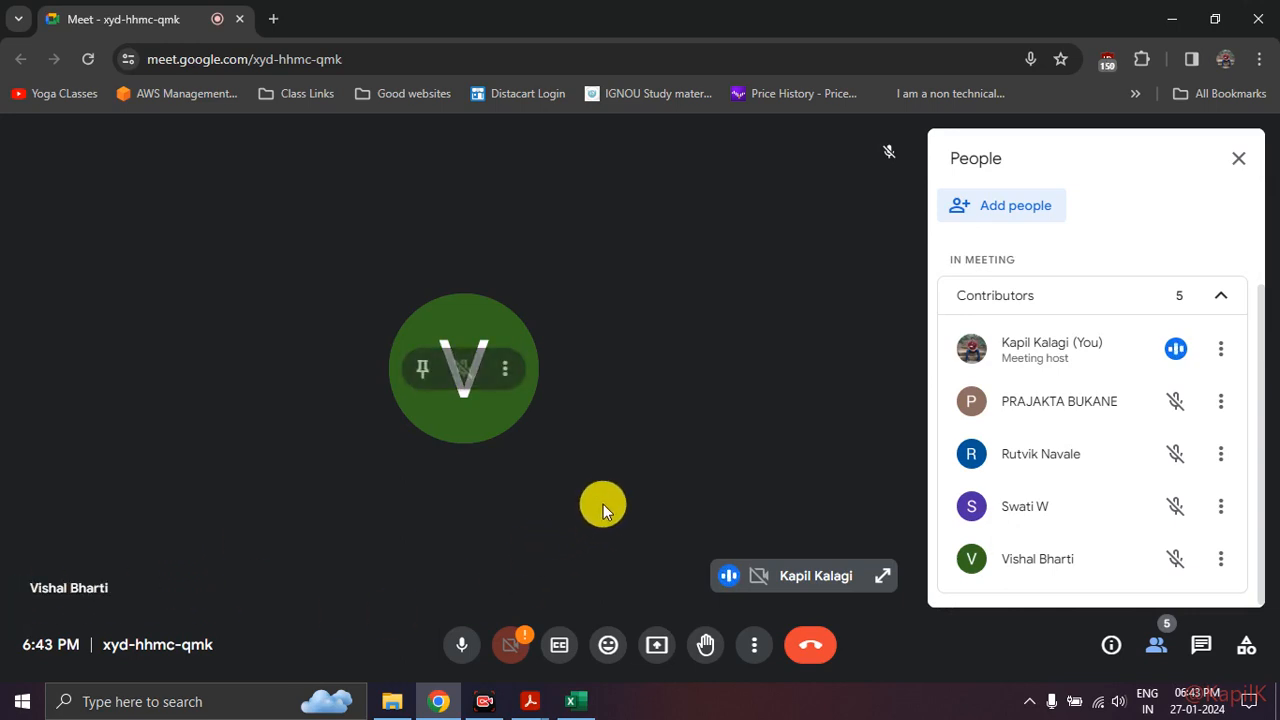
left_click(578, 701)
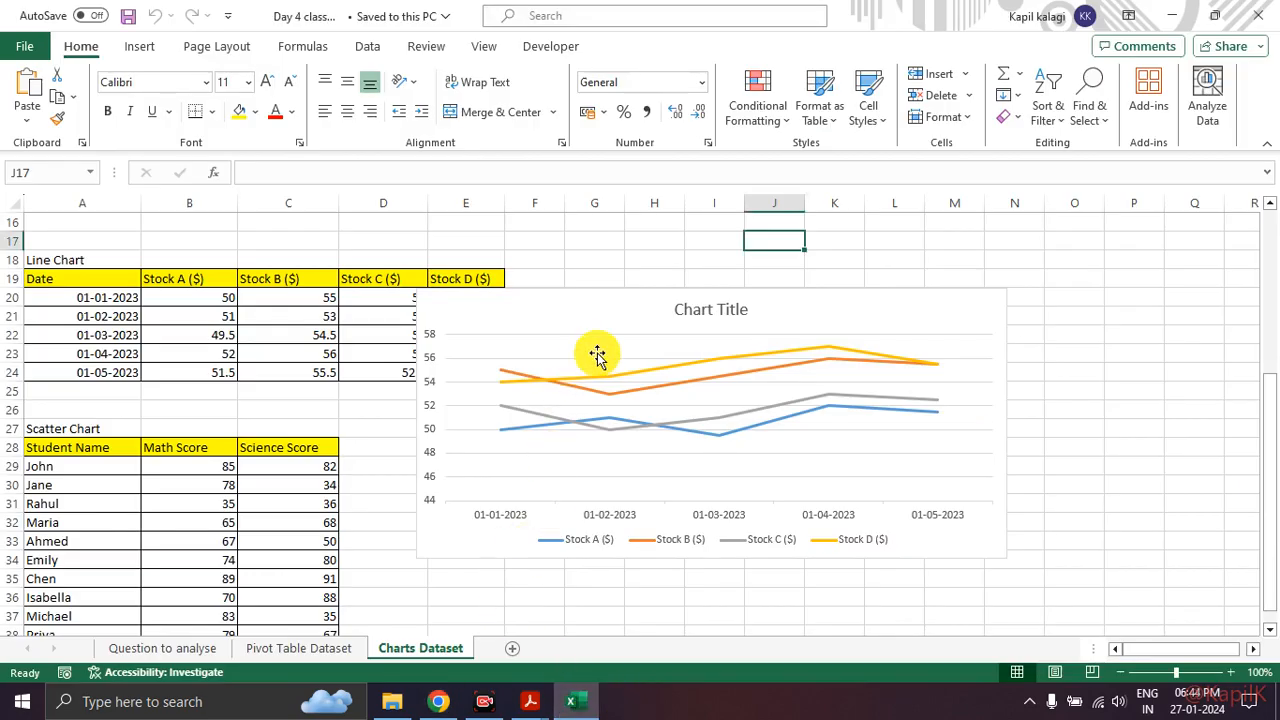
left_click(578, 701)
left_click(580, 703)
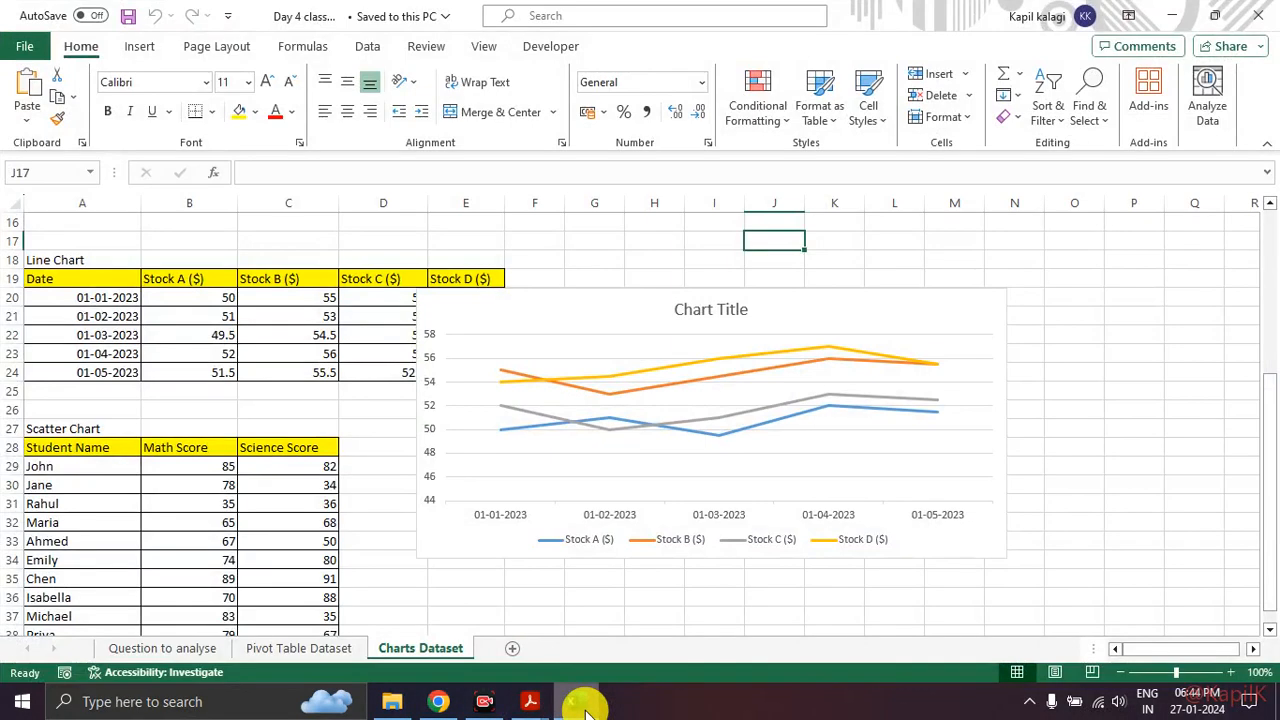
left_click(436, 701)
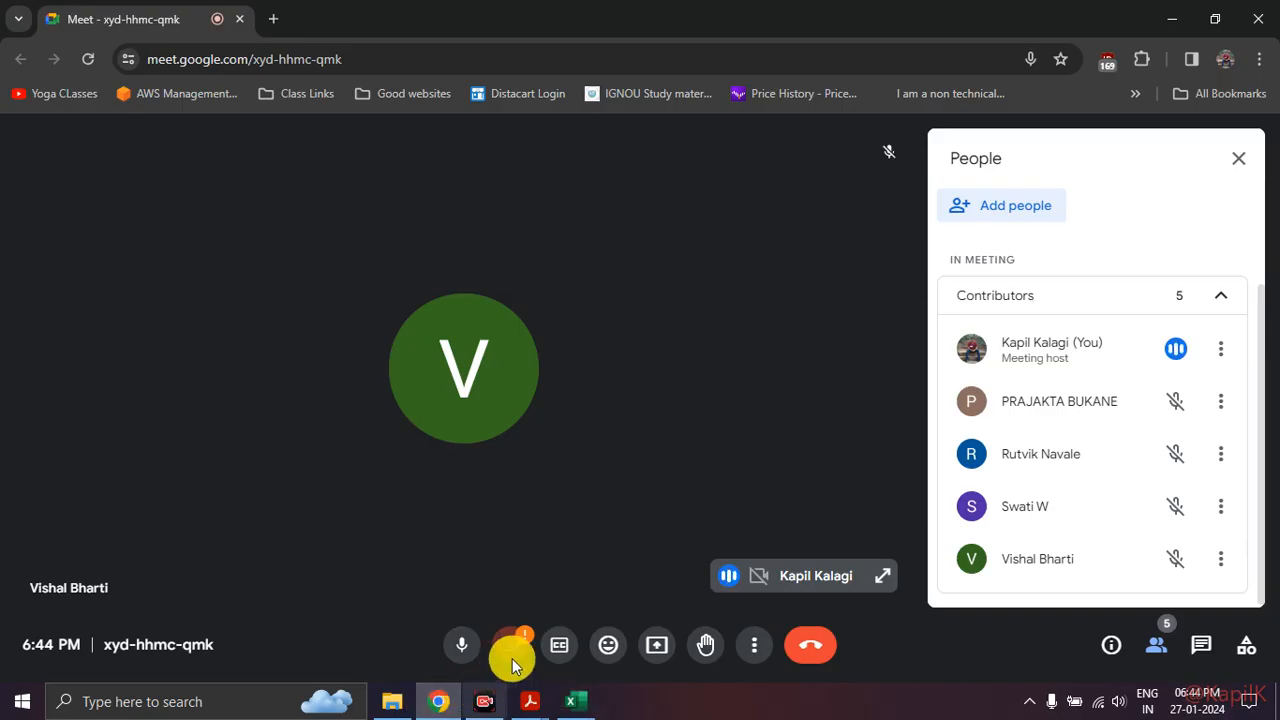
Step: Present the entire screen to the meeting and hide the screen-sharing notification bar
left_click(664, 652)
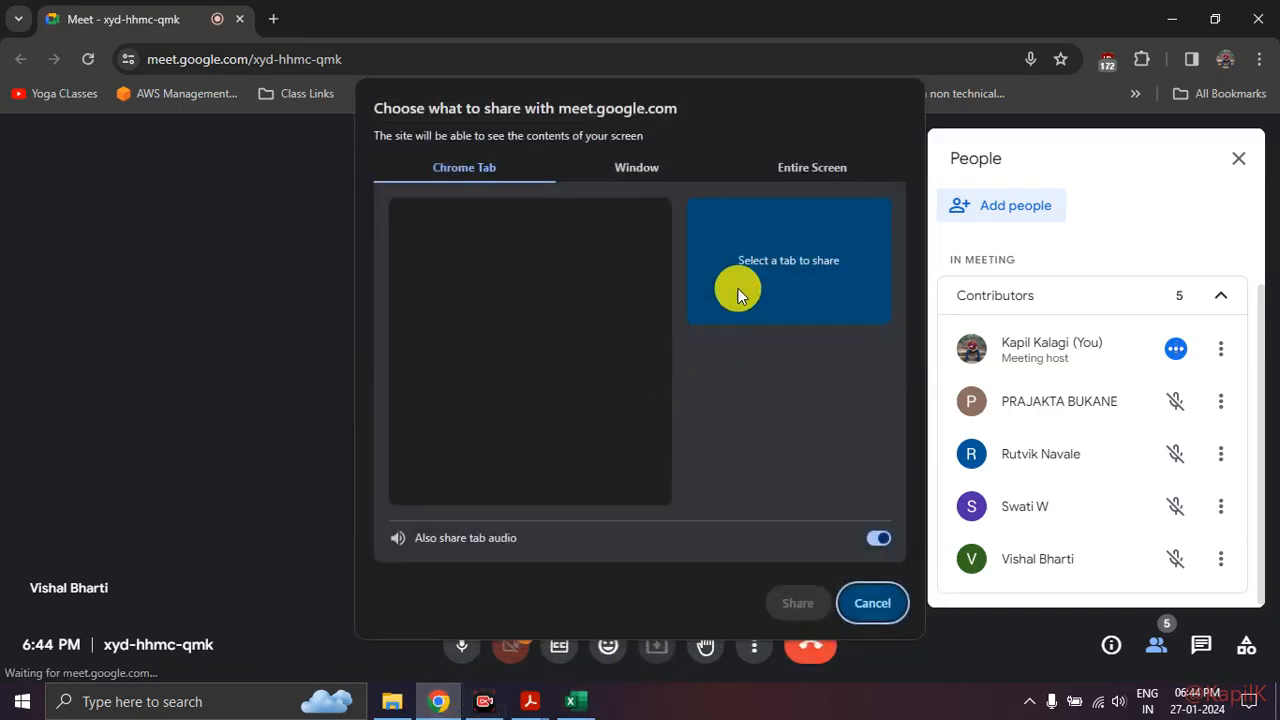
left_click(782, 170)
left_click(566, 271)
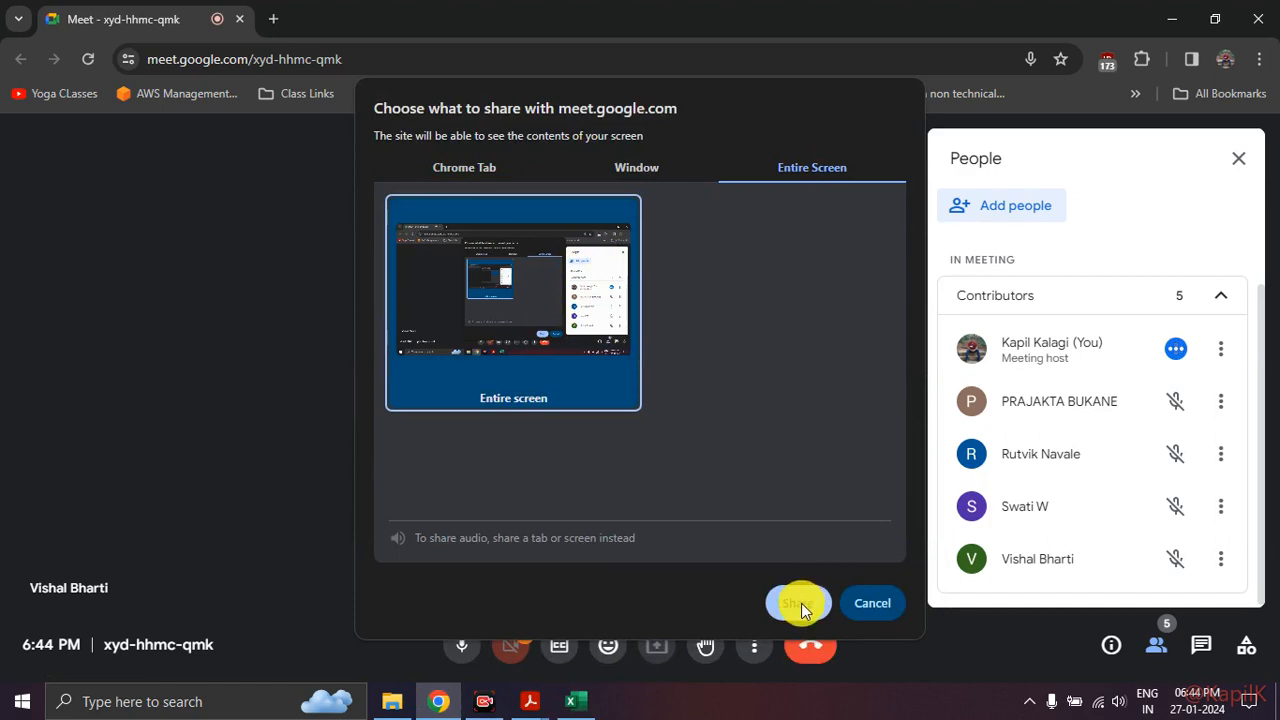
left_click(797, 603)
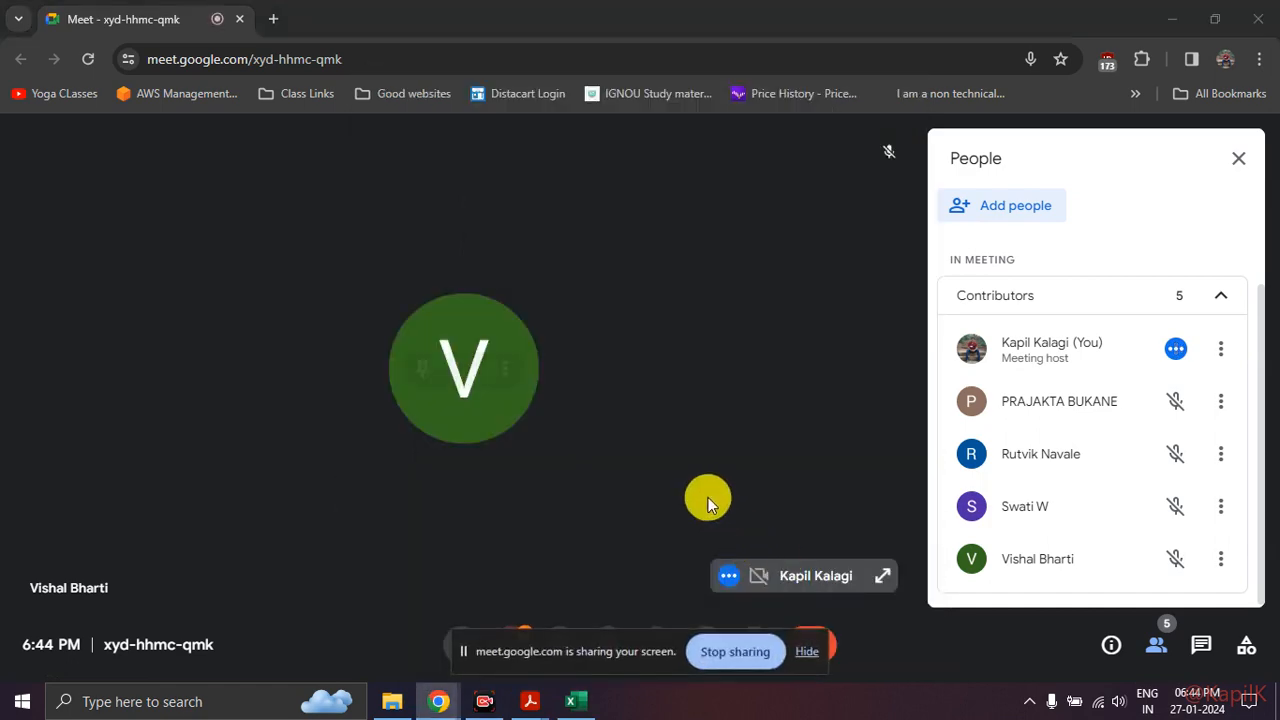
left_click(806, 651)
Step: Switch to the Day 4 class work workbook in Excel and move the line chart clear of the stock table, starting at column F
left_click(571, 701)
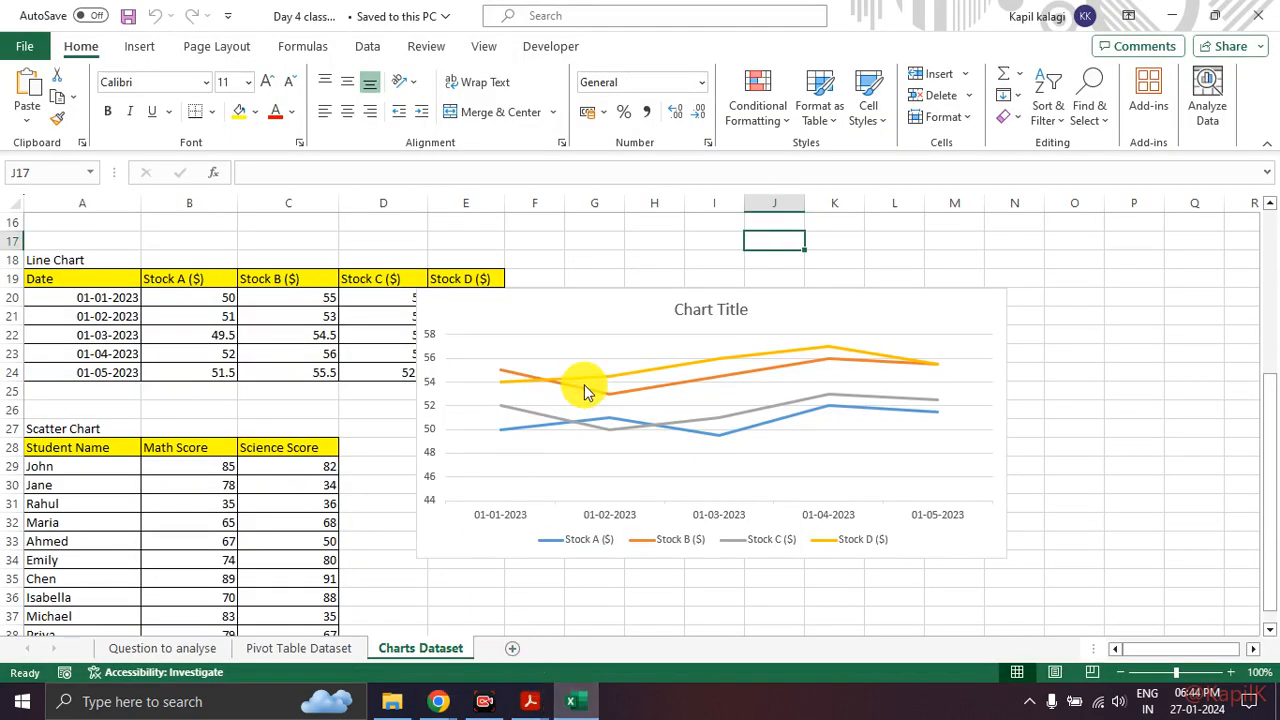
left_click(585, 314)
left_click_drag(589, 309, 706, 267)
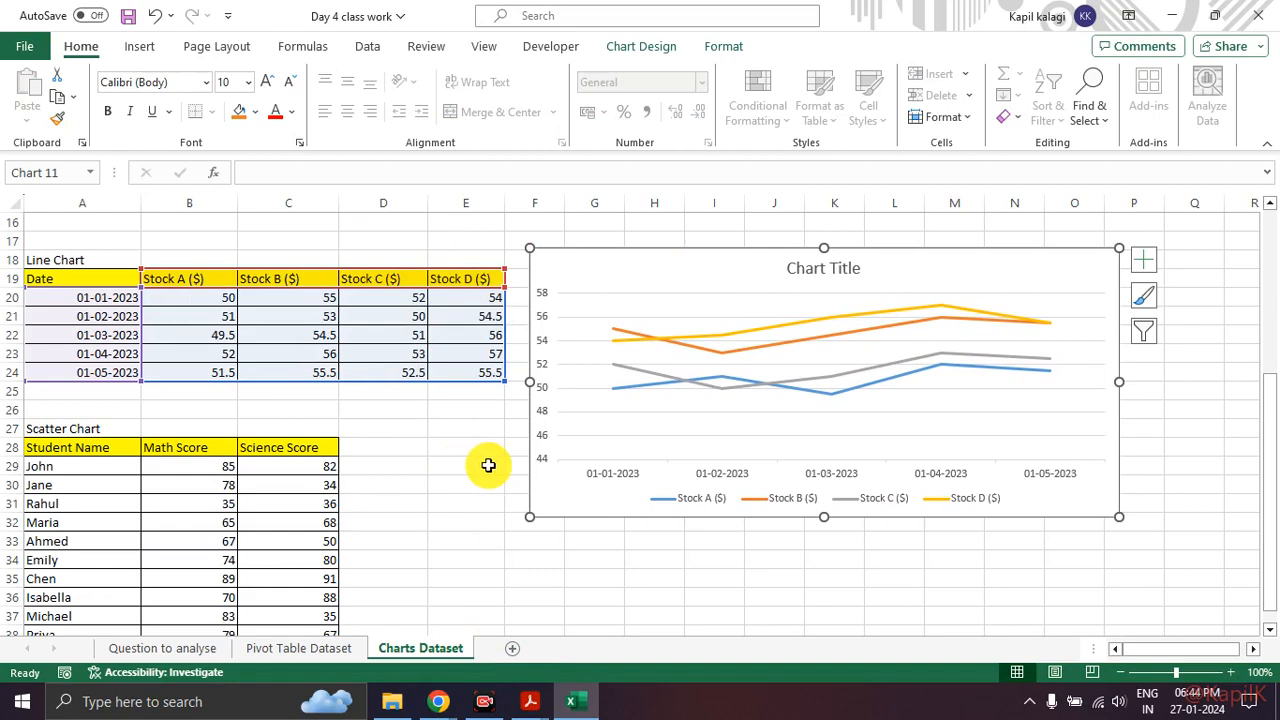
left_click(488, 465)
scroll(400, 535, "up", 4)
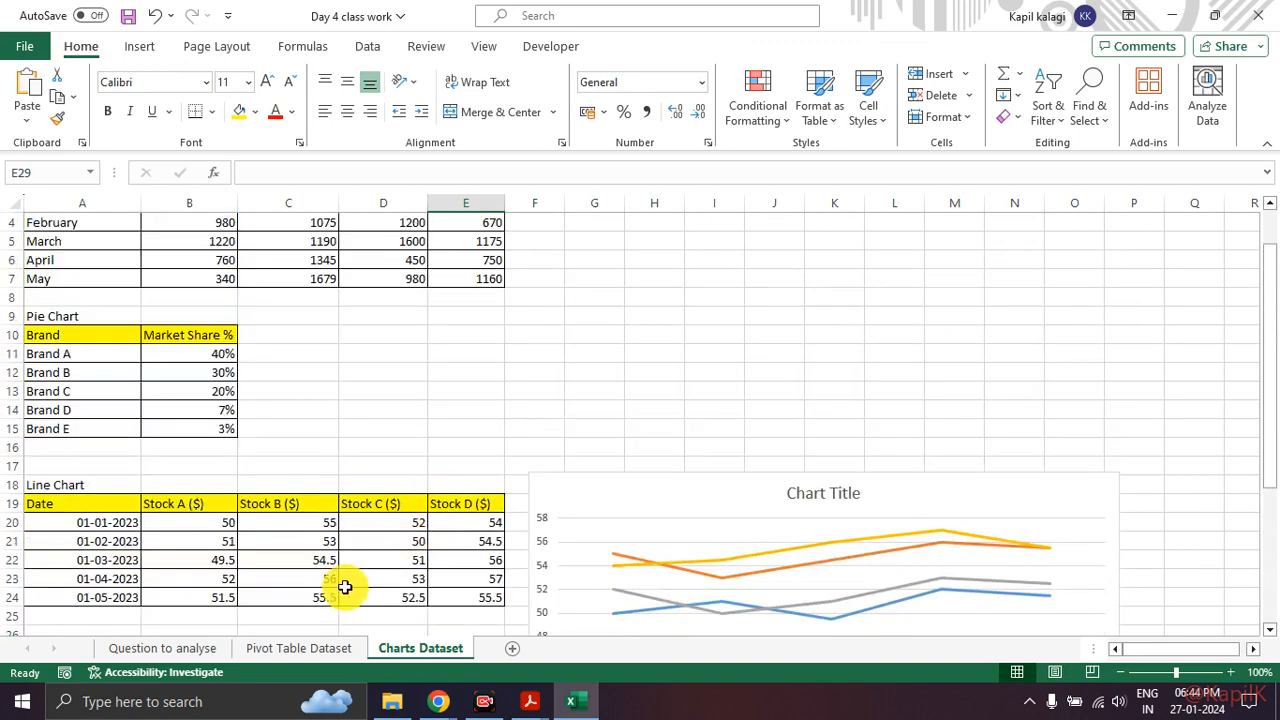
scroll(394, 529, "up", 1)
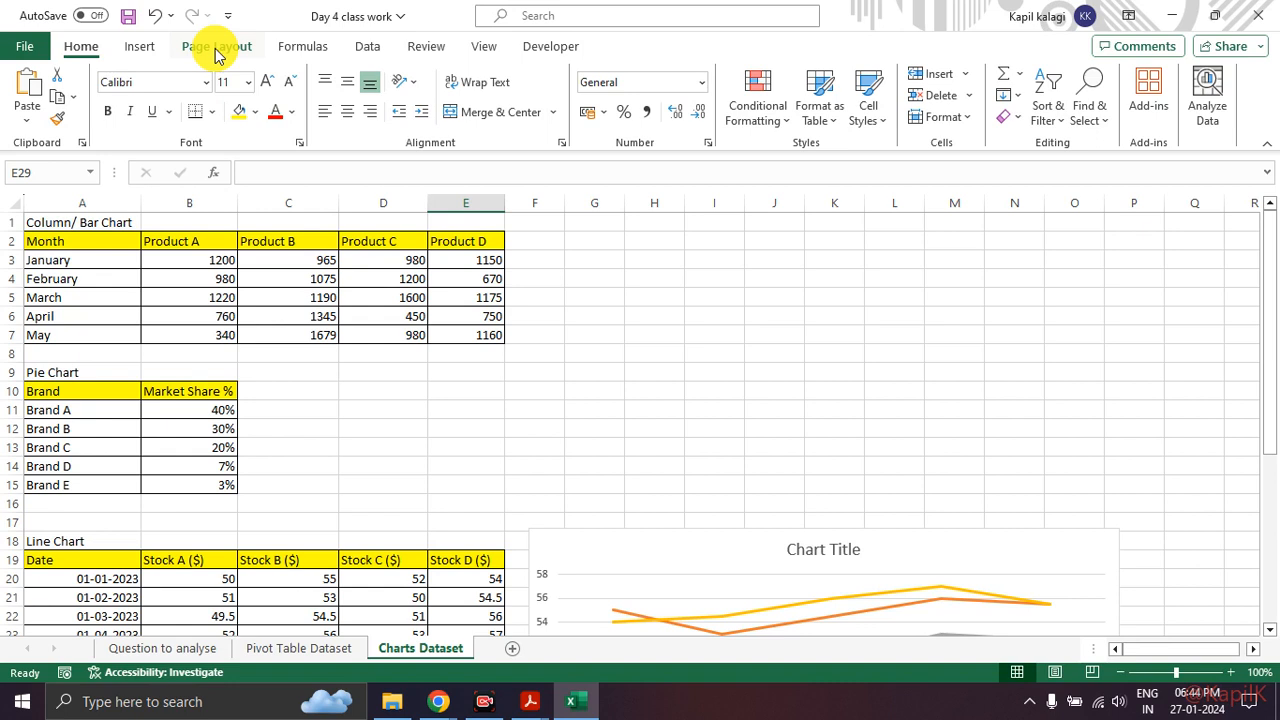
Step: Switch to the Google Meet call and mute the other participant whose microphone is on for everyone
key("alt+Tab")
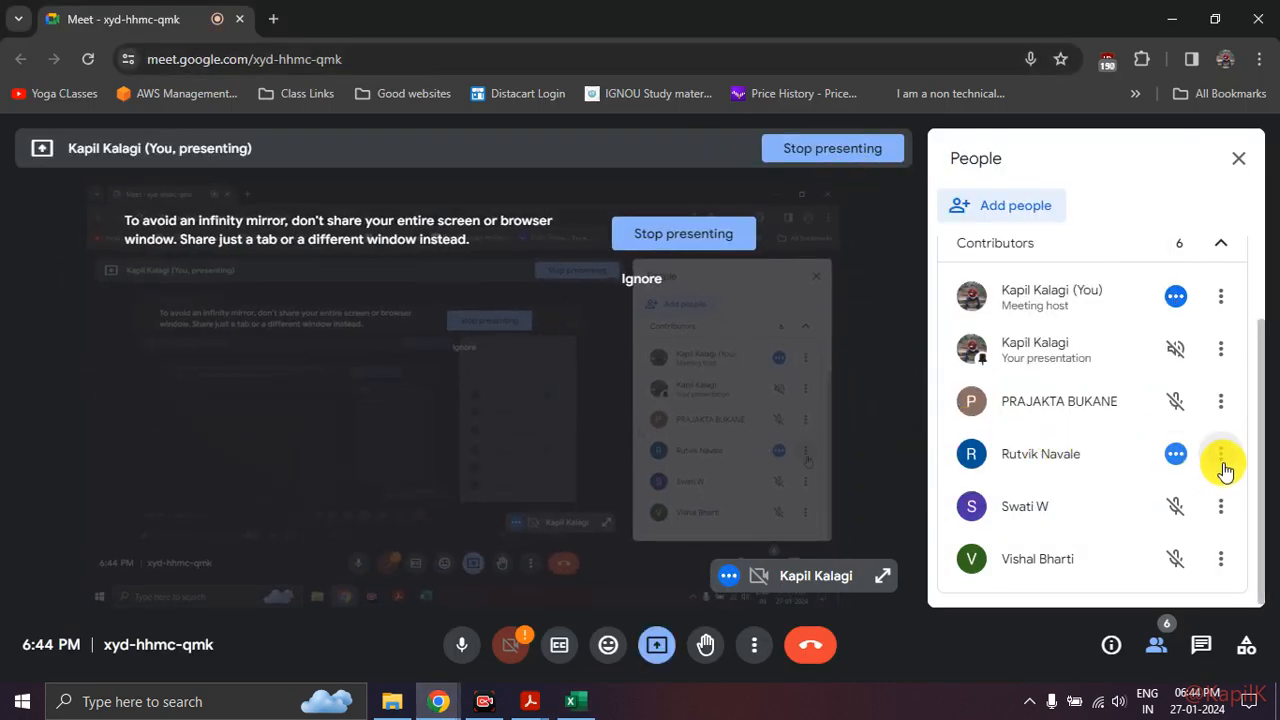
left_click(1220, 458)
left_click(1190, 461)
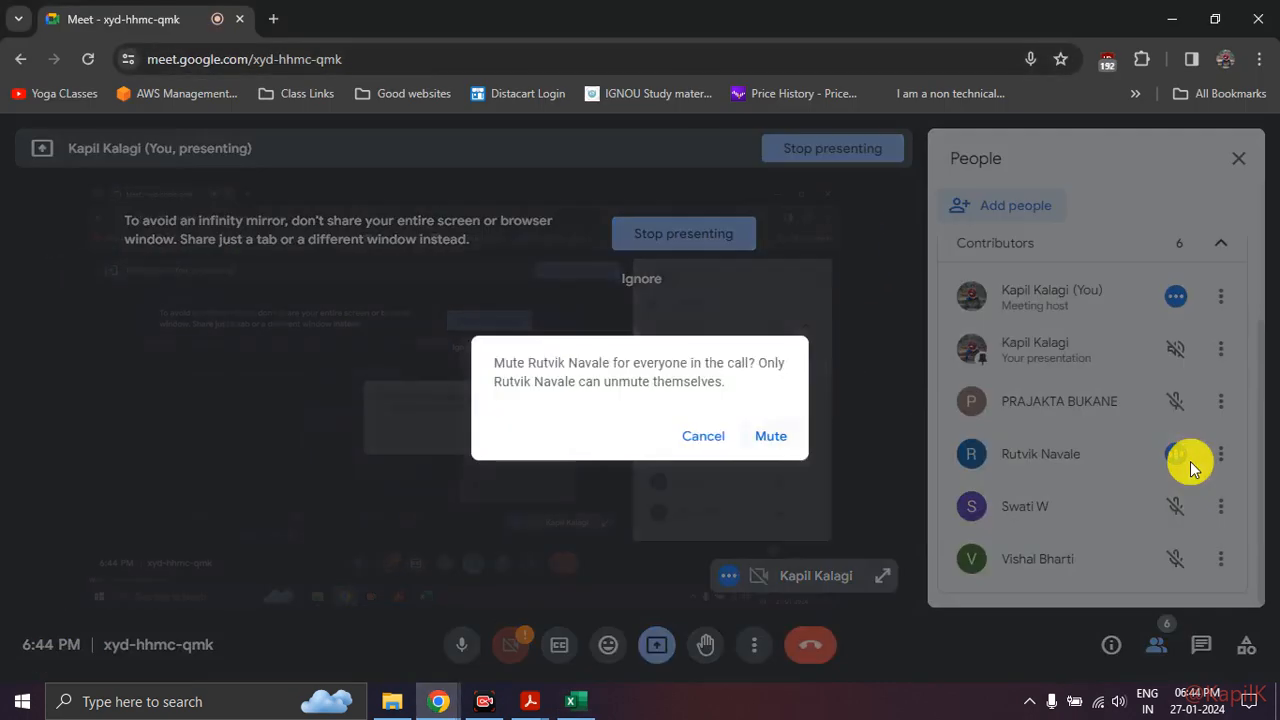
left_click(787, 447)
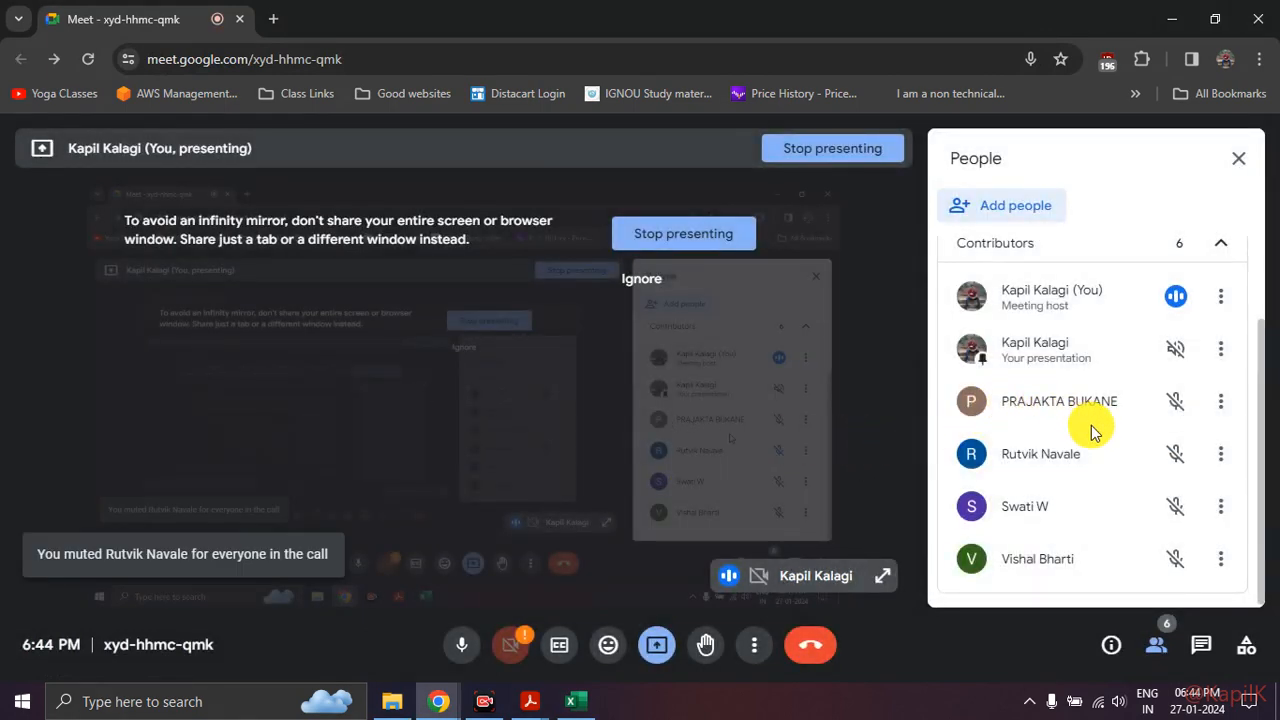
Step: Lower the computer's volume and switch the host's own microphone off and back on in the call
key("XF86AudioLowerVolume")
key("XF86AudioLowerVolume")
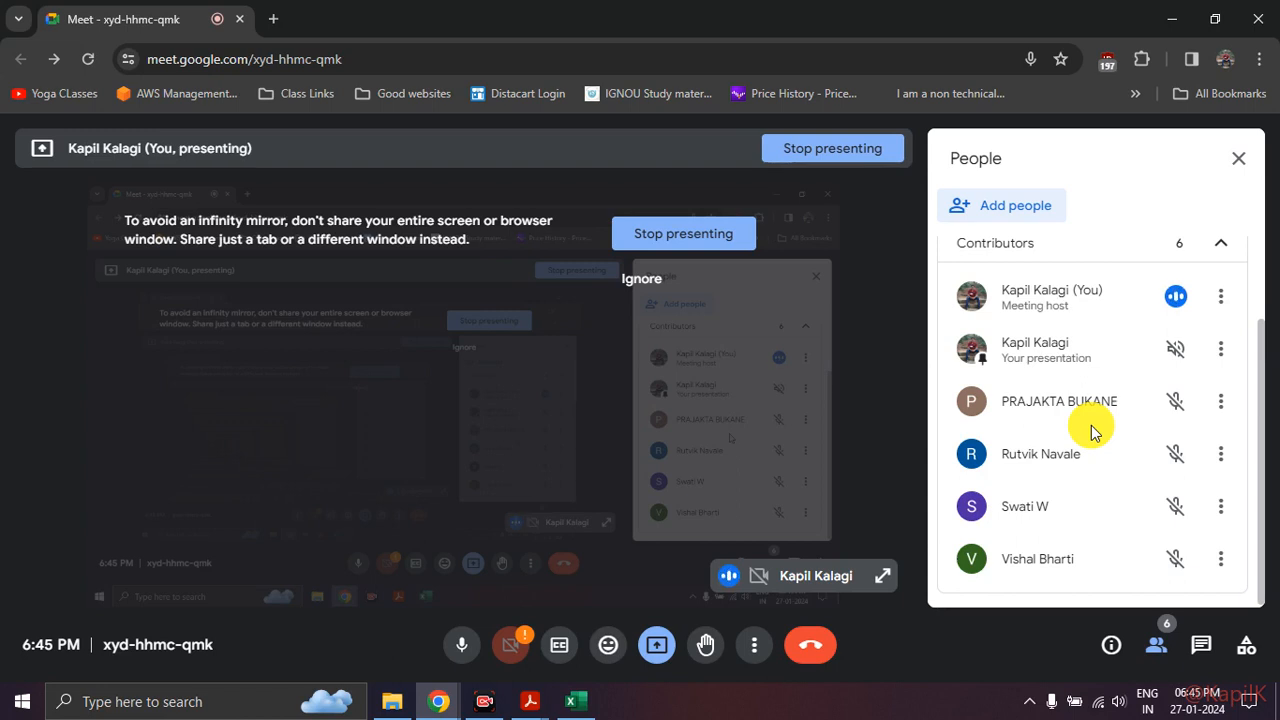
left_click(466, 650)
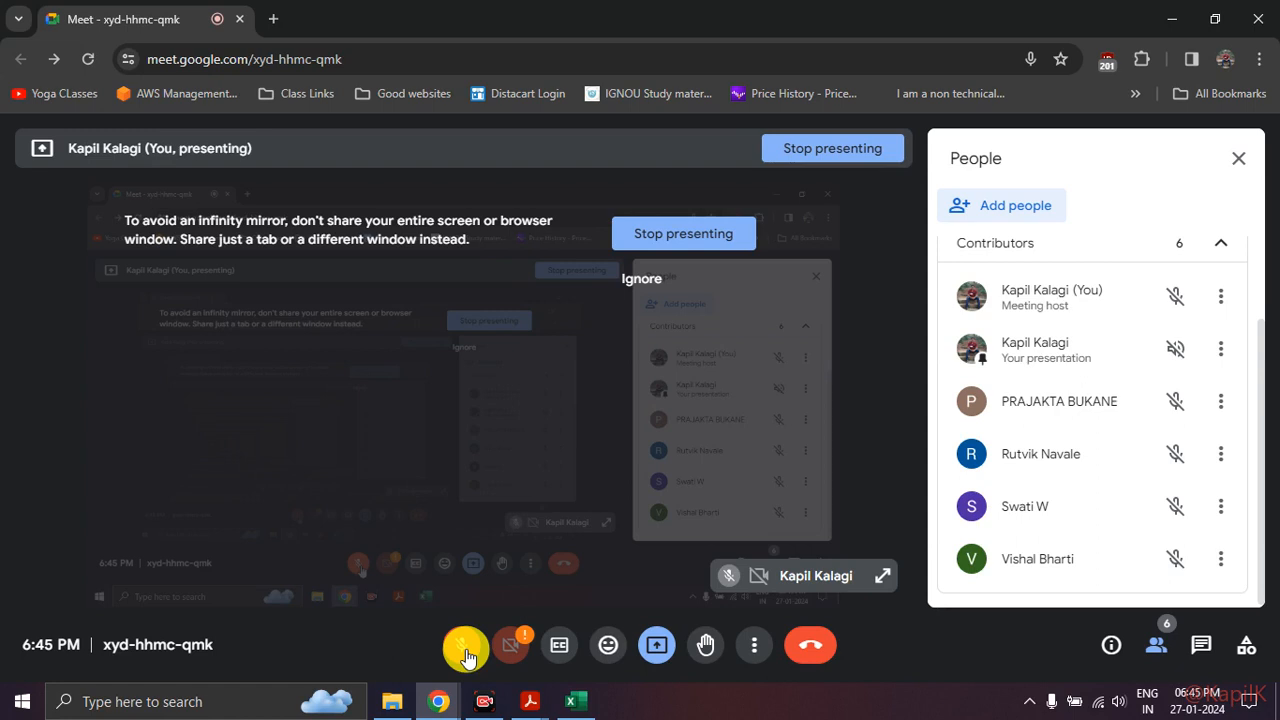
left_click(466, 652)
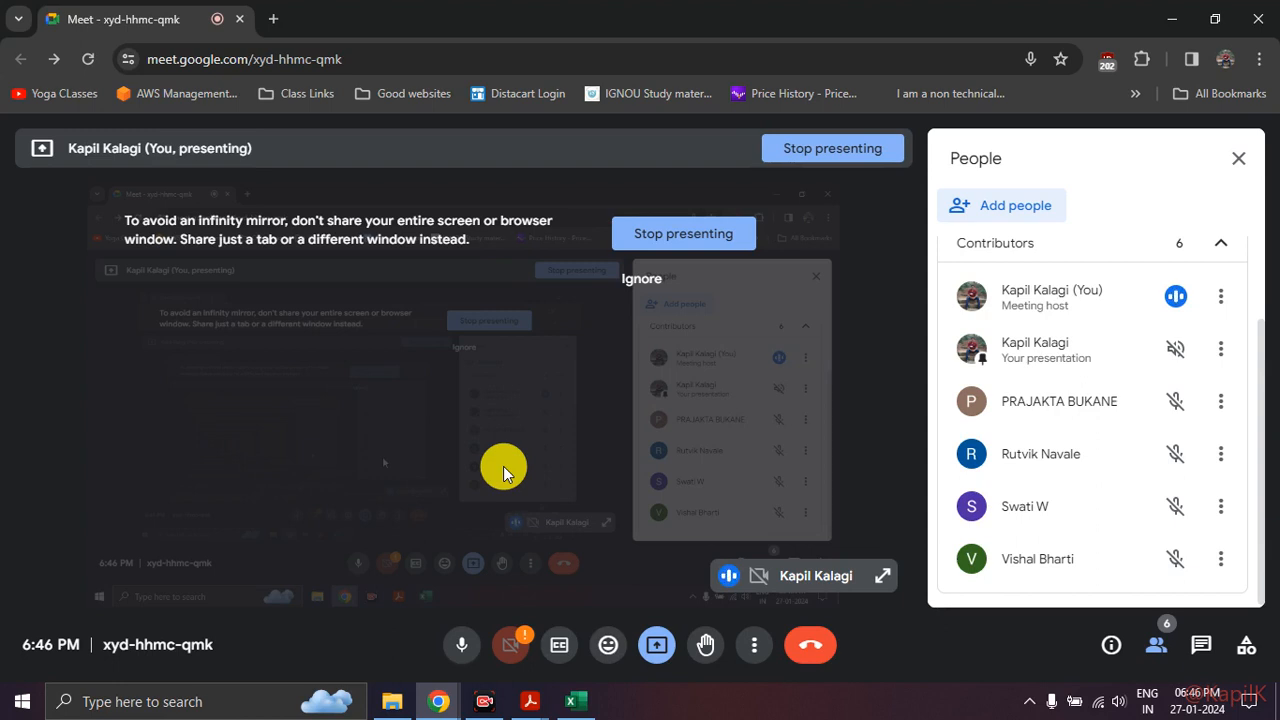
Step: Switch to the Day 4 class work workbook in Excel and point out the Product C values on the Charts Dataset sheet
left_click(572, 701)
left_click(415, 410)
left_click_drag(386, 257, 386, 343)
left_click(395, 498)
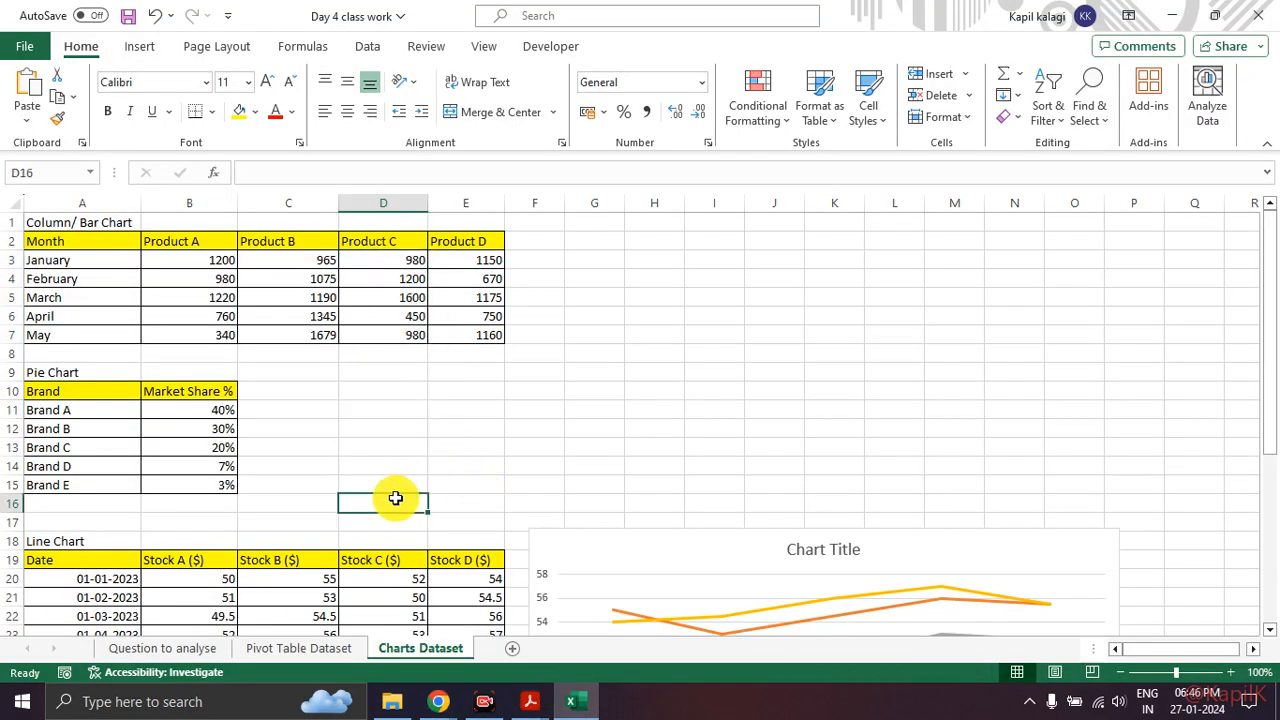
Step: Apply a Top 10 Items conditional formatting rule to D3:D8, highlighting the top 2 values in Light Red Fill with Dark Red Text
left_click_drag(392, 260, 386, 355)
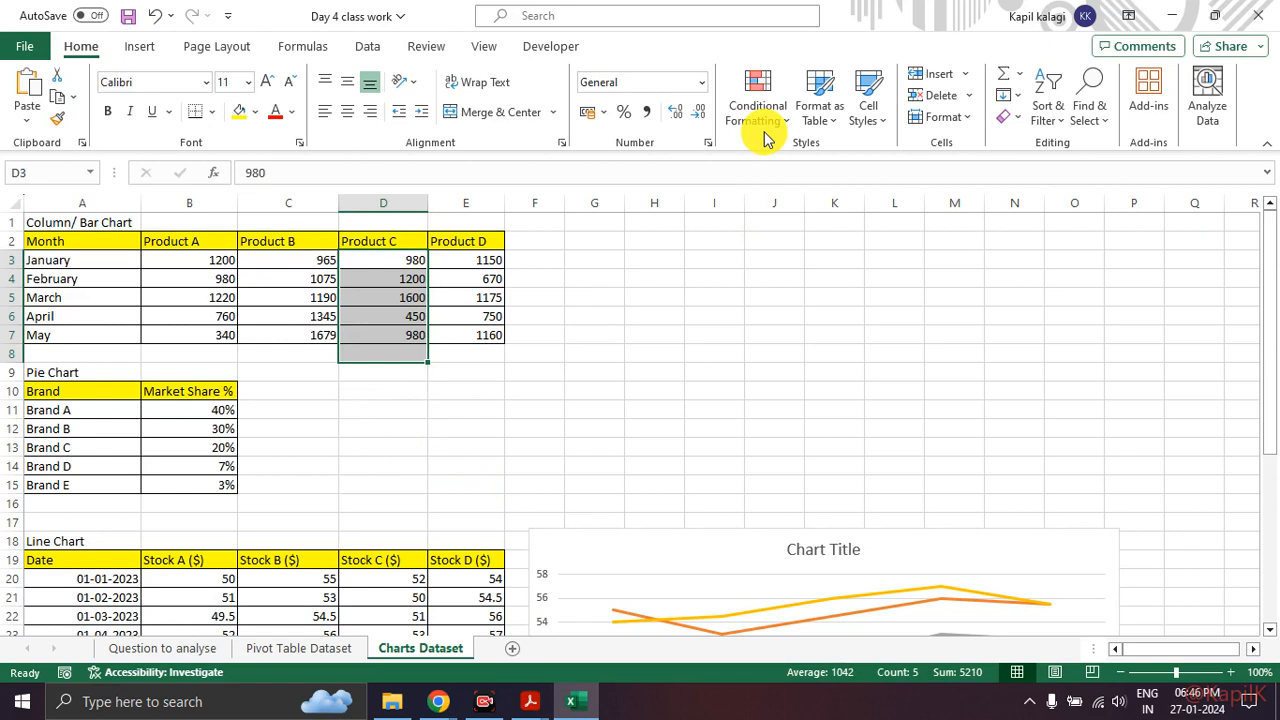
left_click(766, 128)
mouse_move(806, 203)
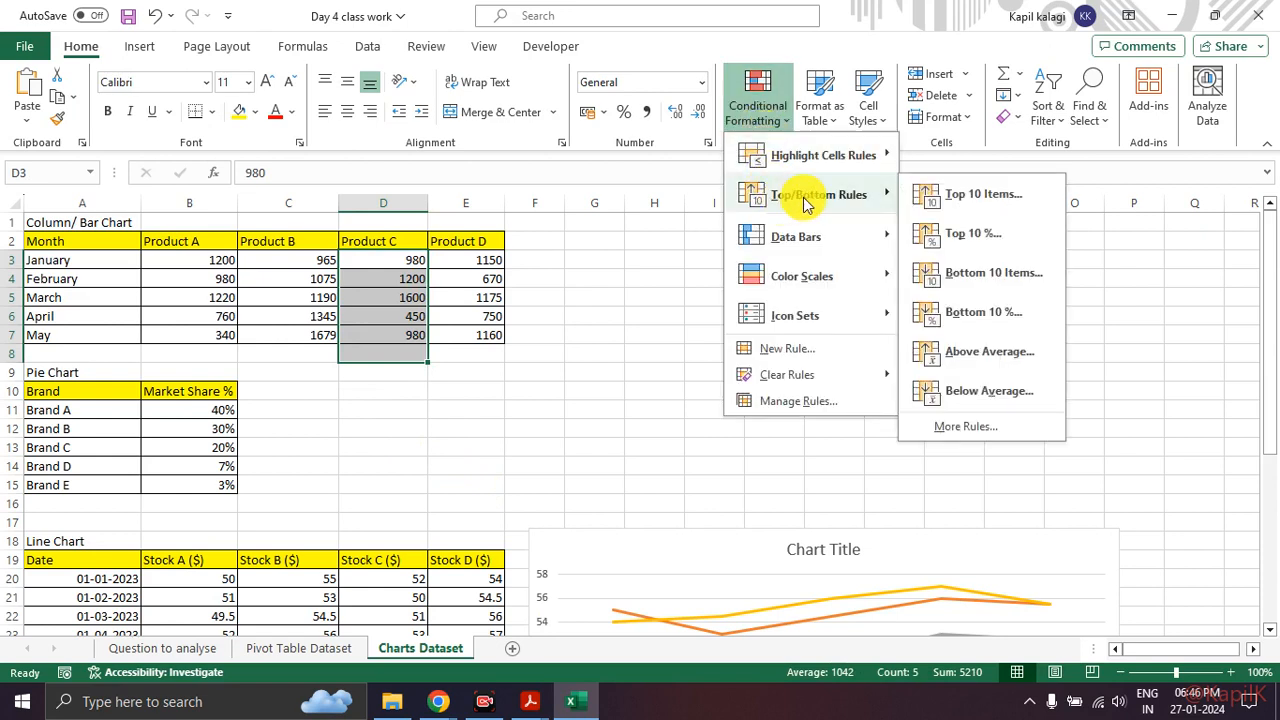
left_click(966, 197)
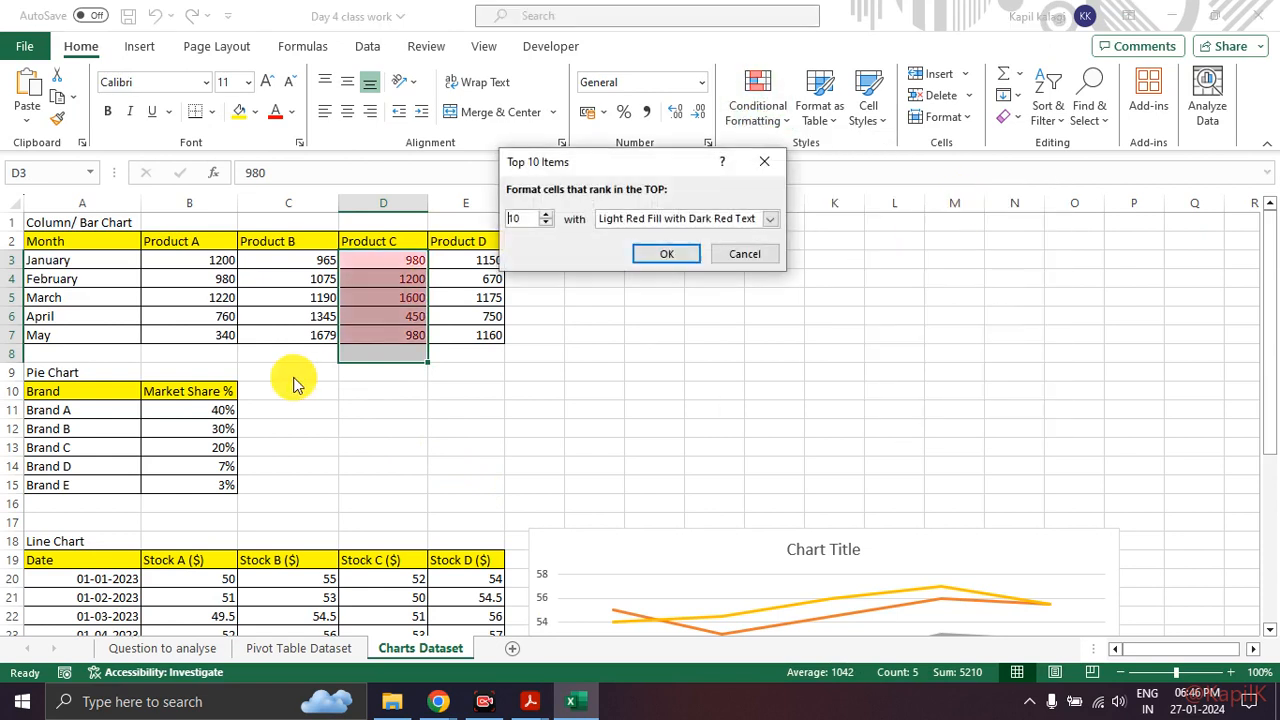
left_click(529, 216)
key("BackSpace")
key("BackSpace")
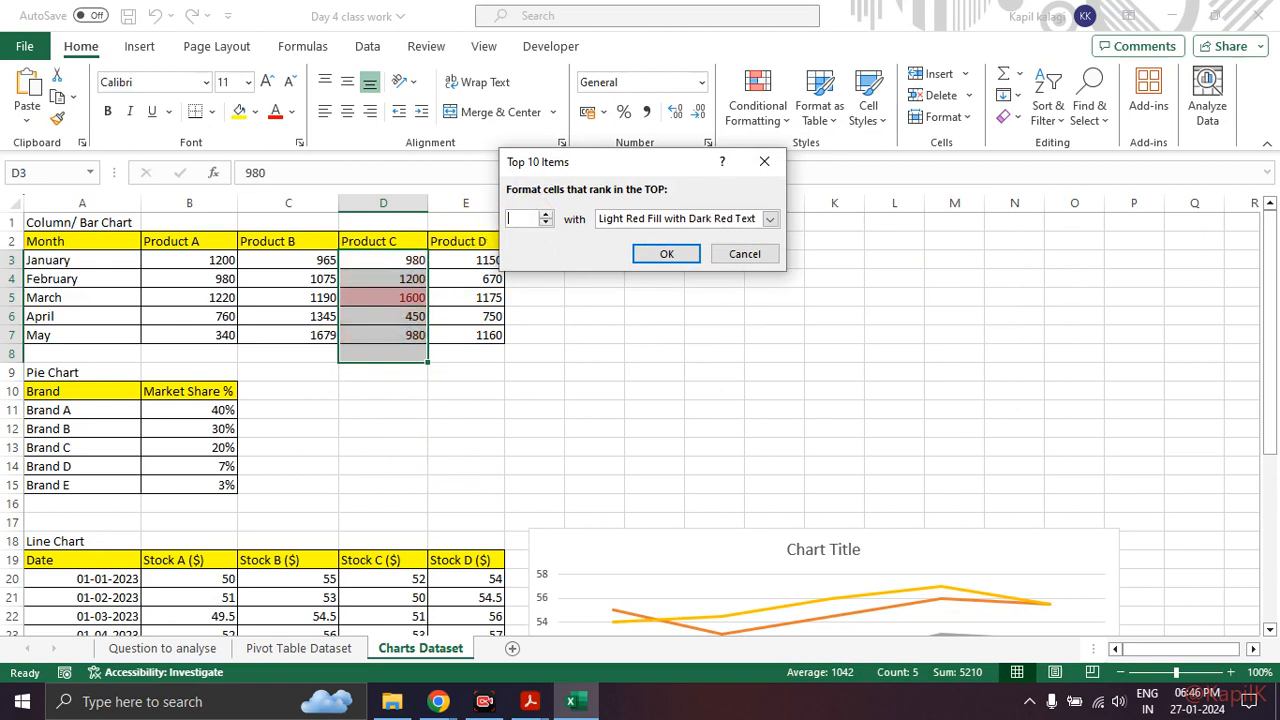
type("2")
left_click(666, 254)
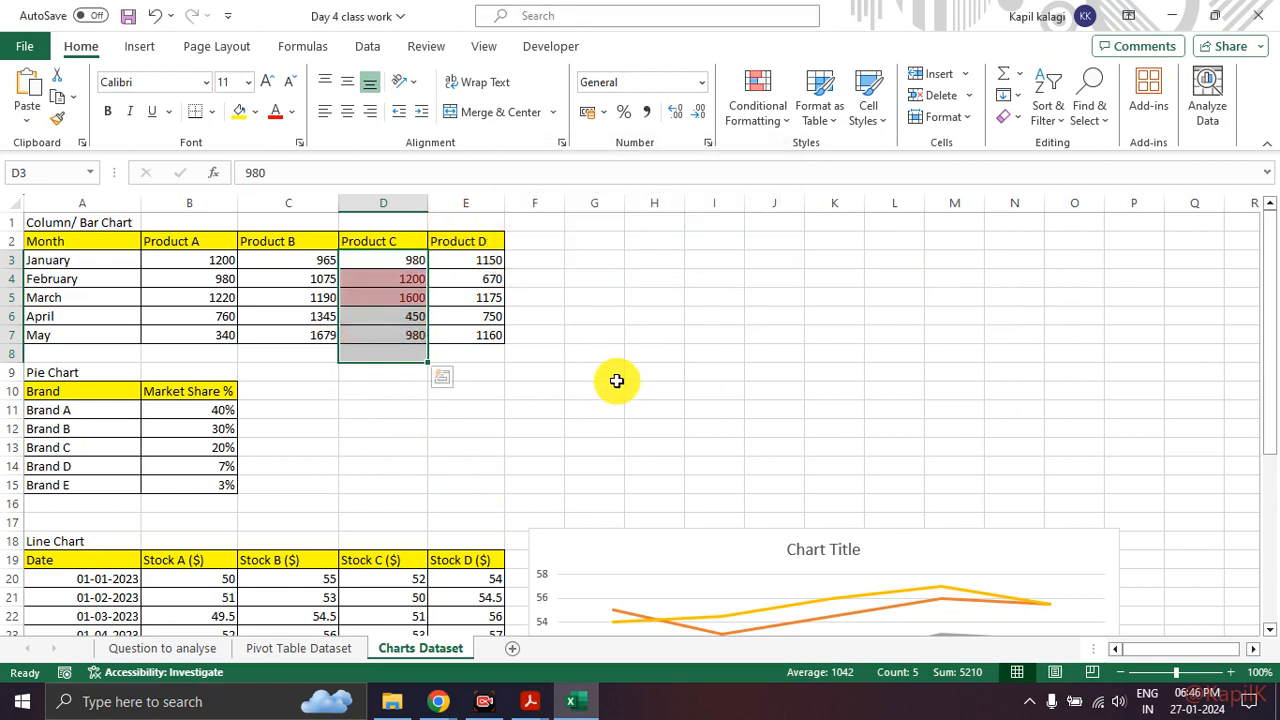
left_click(600, 374)
Step: Select the monthly product table A2:E7, circle its figures in red with an arrow to the line chart, and clear the marks
left_click_drag(60, 241, 480, 328)
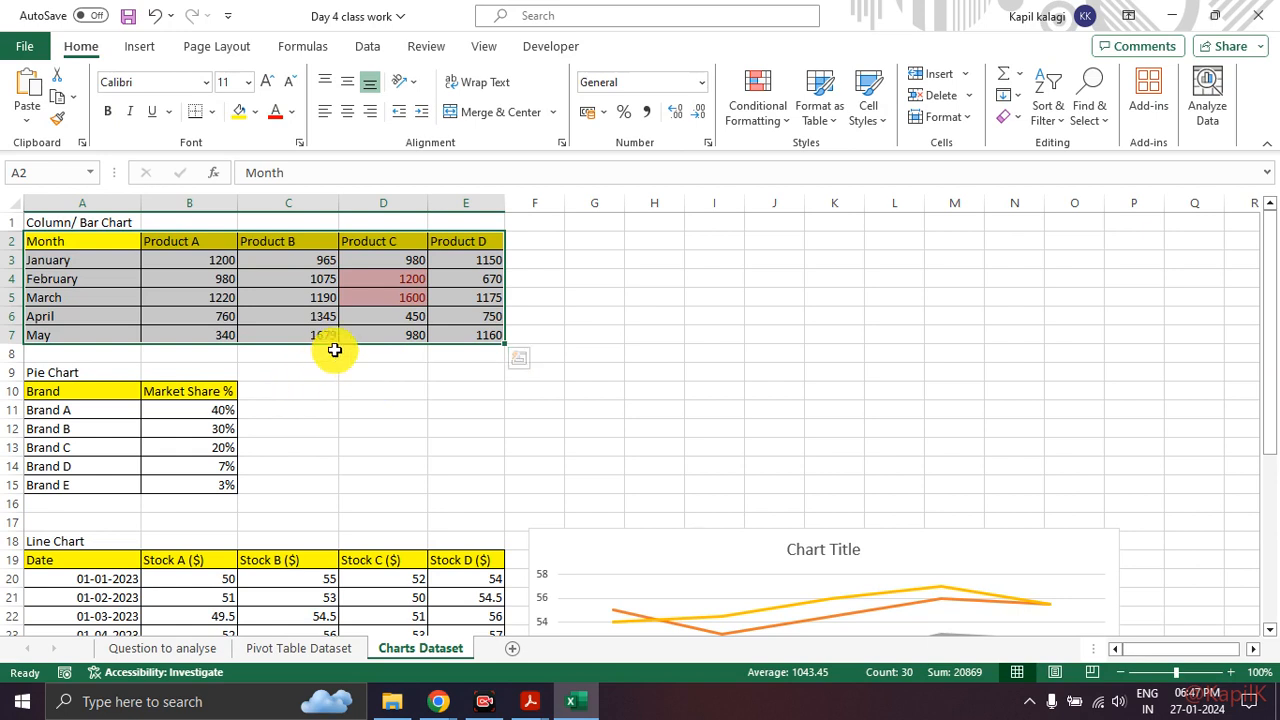
left_click_drag(100, 240, 474, 331)
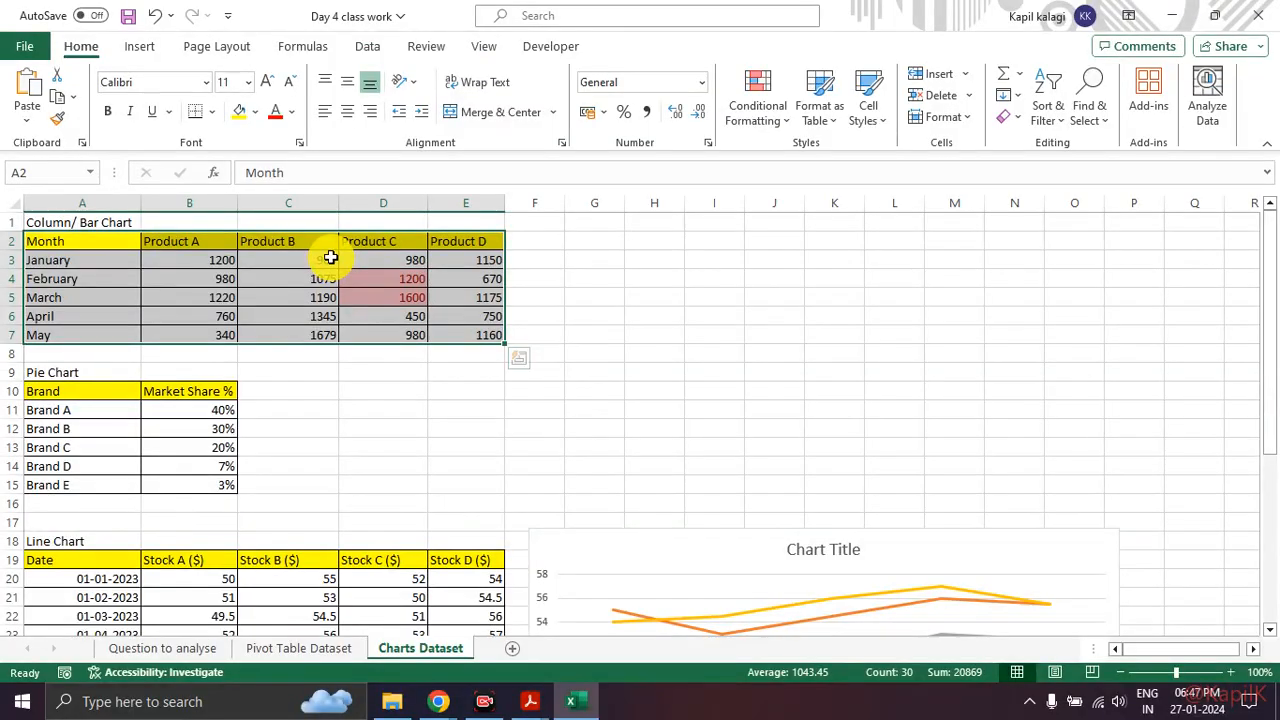
left_click_drag(486, 257, 549, 383)
mouse_move(440, 320)
left_mouse_down()
mouse_move(386, 257)
mouse_move(425, 256)
left_mouse_up()
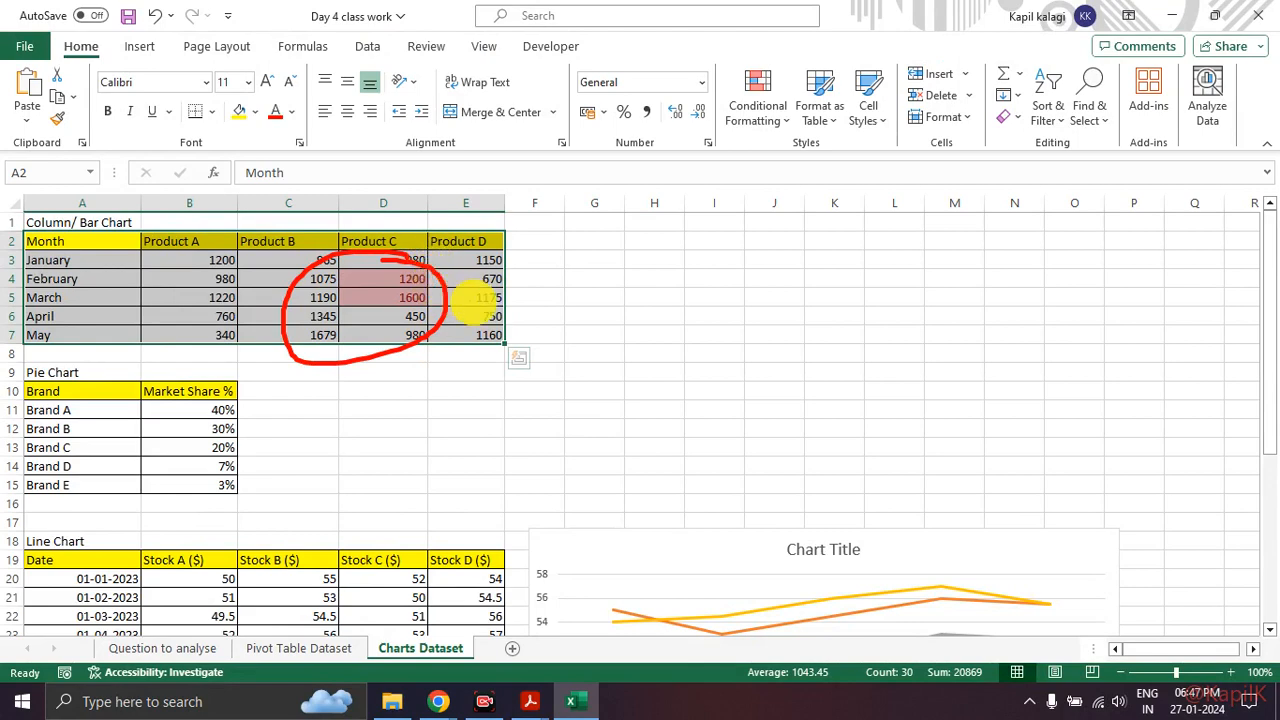
mouse_move(512, 292)
left_mouse_down()
mouse_move(829, 400)
mouse_move(840, 493)
mouse_move(870, 452)
left_mouse_up()
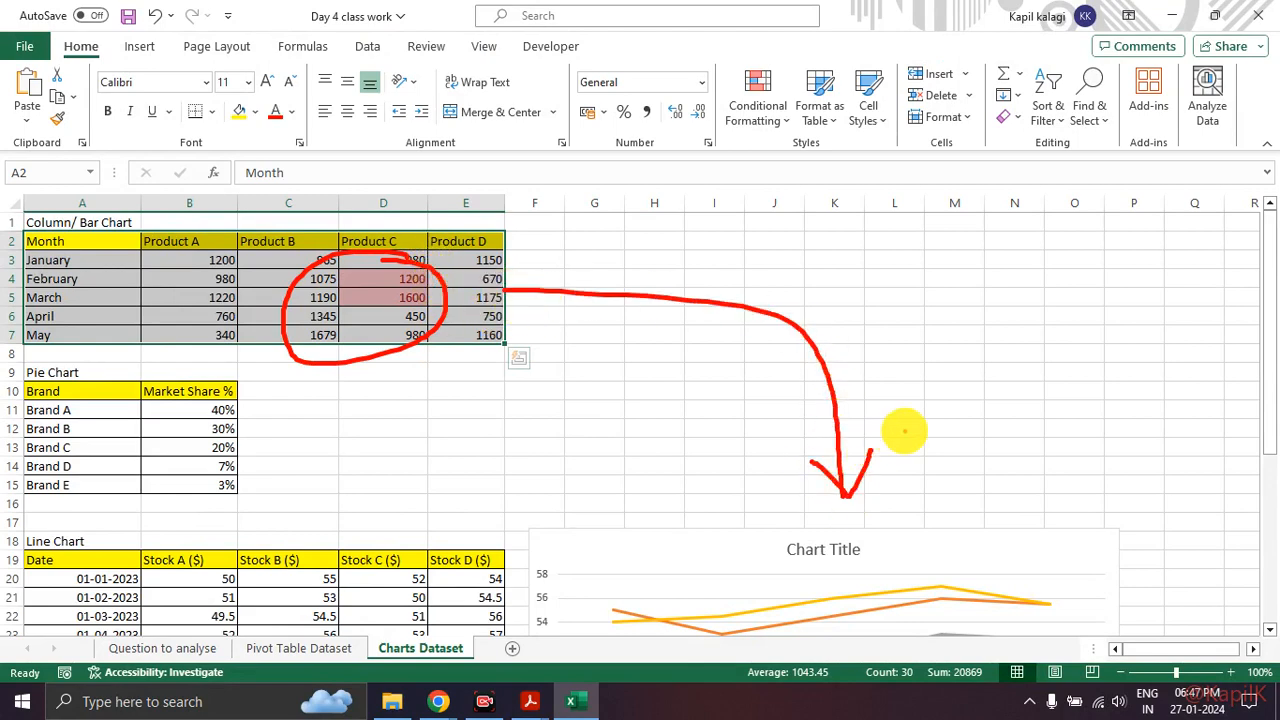
key("Escape")
Step: Highlight the monthly product data in A3:E7 and select the stock line chart to compare the table with its visual form
scroll(880, 425, "down", 1)
left_click(568, 358)
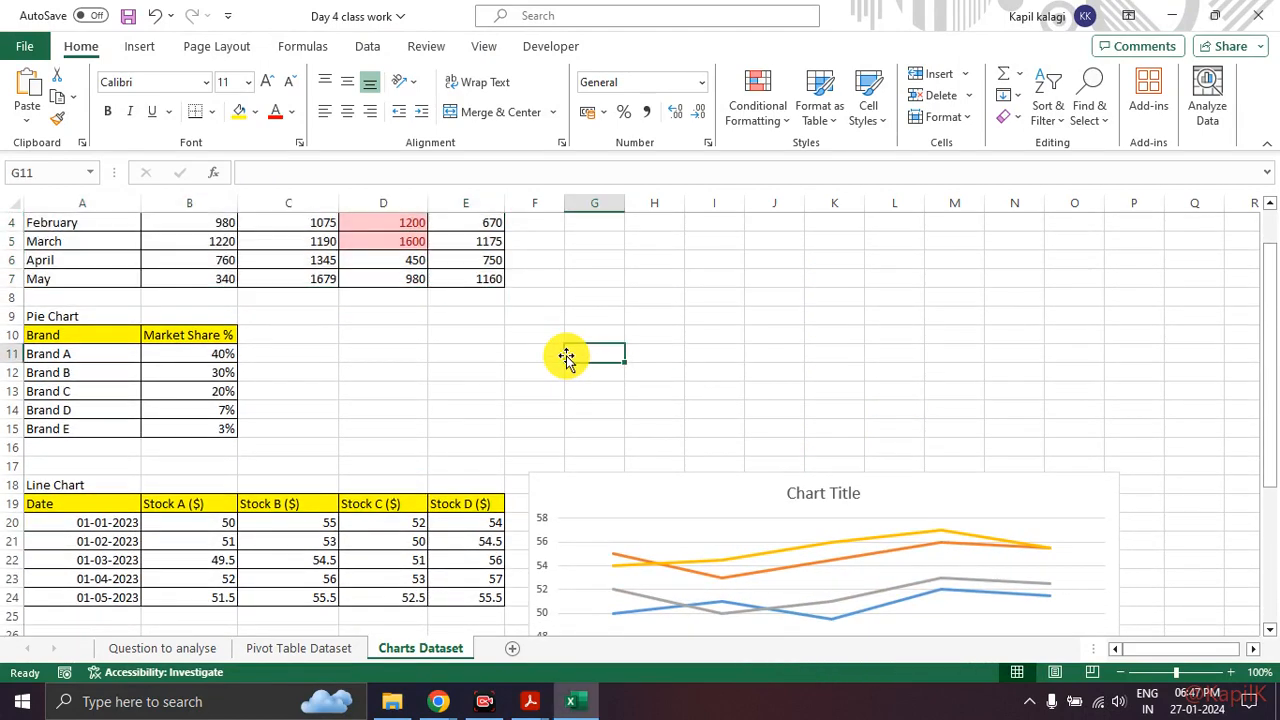
scroll(110, 302, "up", 1)
left_click_drag(69, 259, 460, 334)
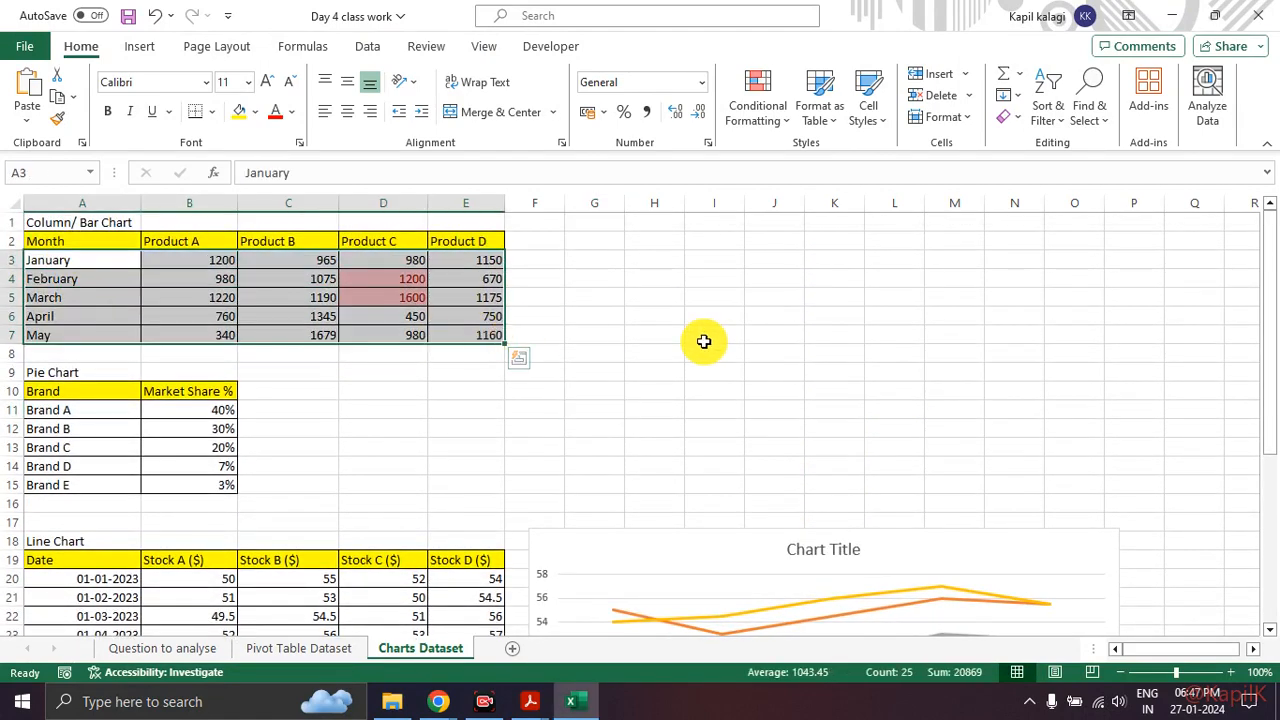
scroll(795, 400, "down", 4)
left_click(674, 354)
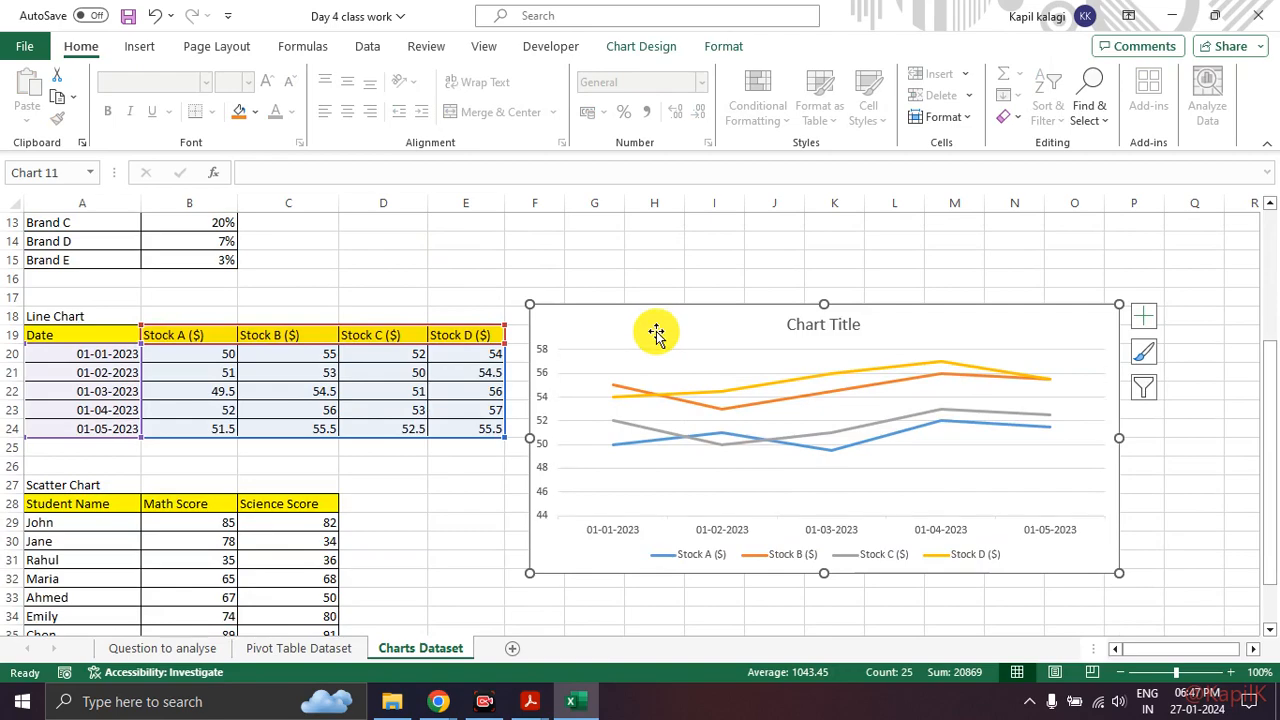
mouse_move(752, 410)
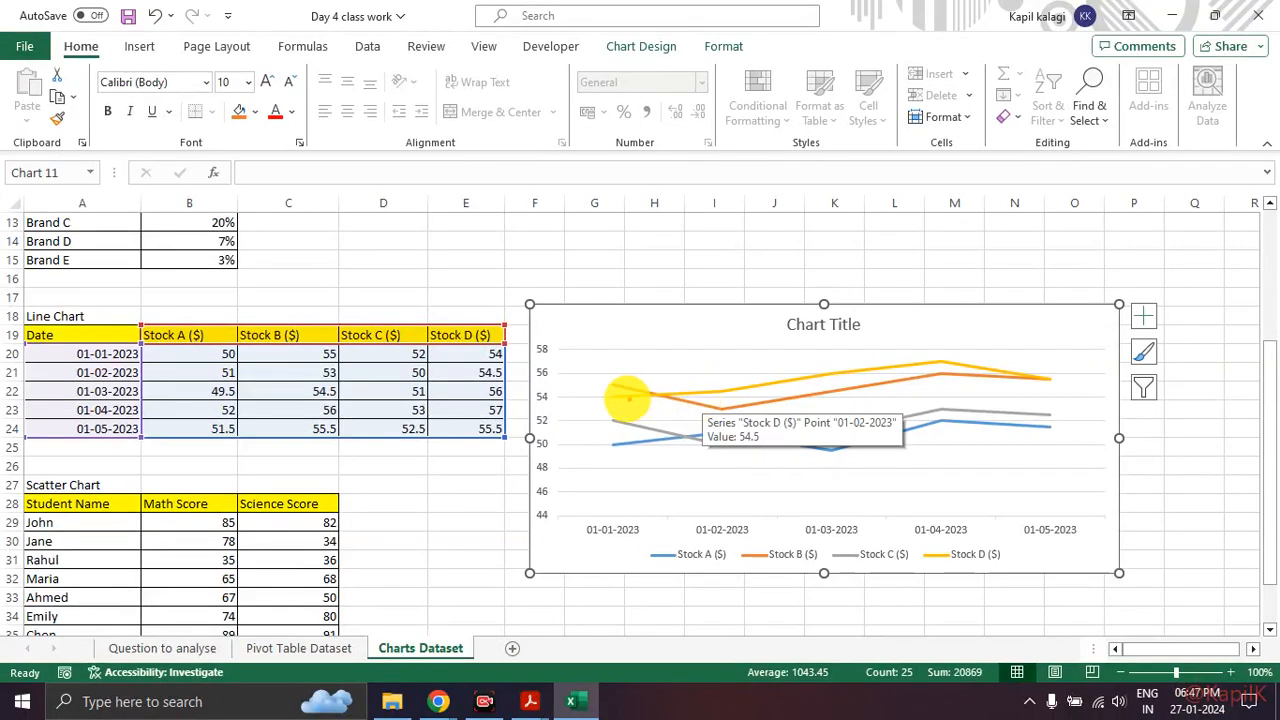
Step: Trace the upper and lower chart lines in red, circle the stock table, and draw an arrow from it to the chart
mouse_move(534, 397)
left_mouse_down()
mouse_move(782, 391)
mouse_move(918, 347)
left_mouse_up()
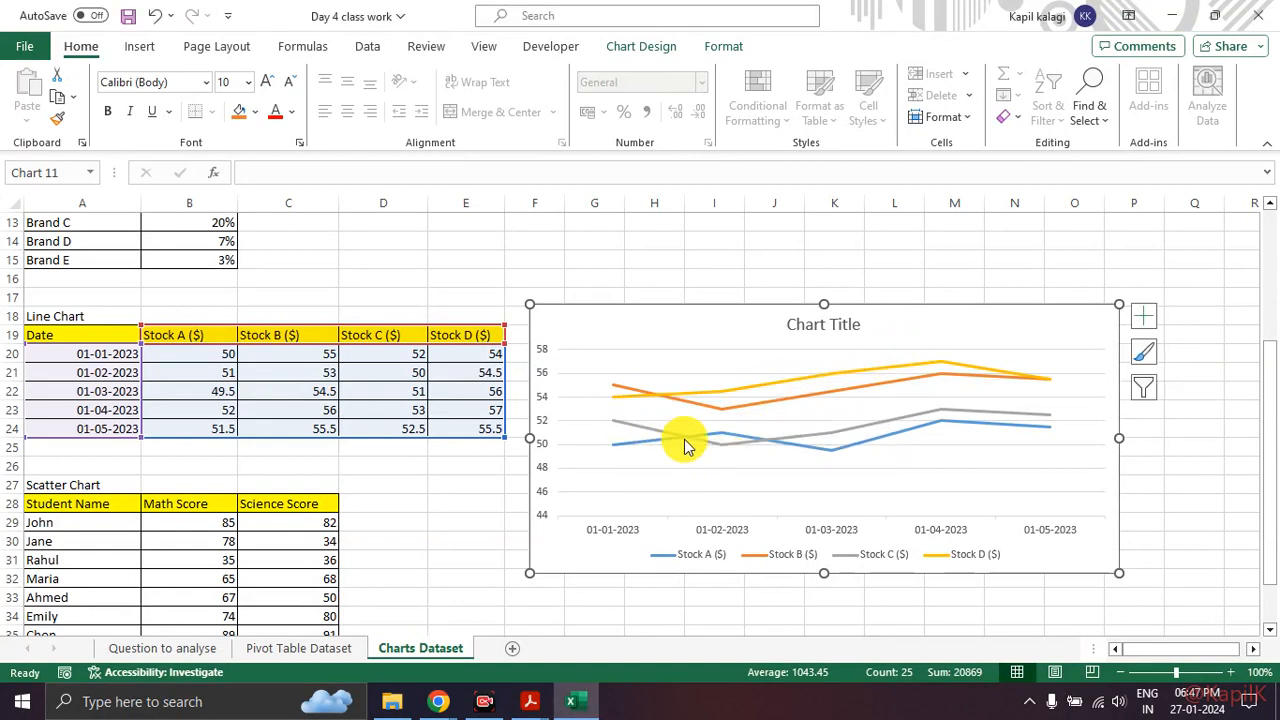
mouse_move(687, 446)
mouse_move(614, 422)
left_mouse_down()
mouse_move(657, 449)
mouse_move(771, 472)
left_mouse_up()
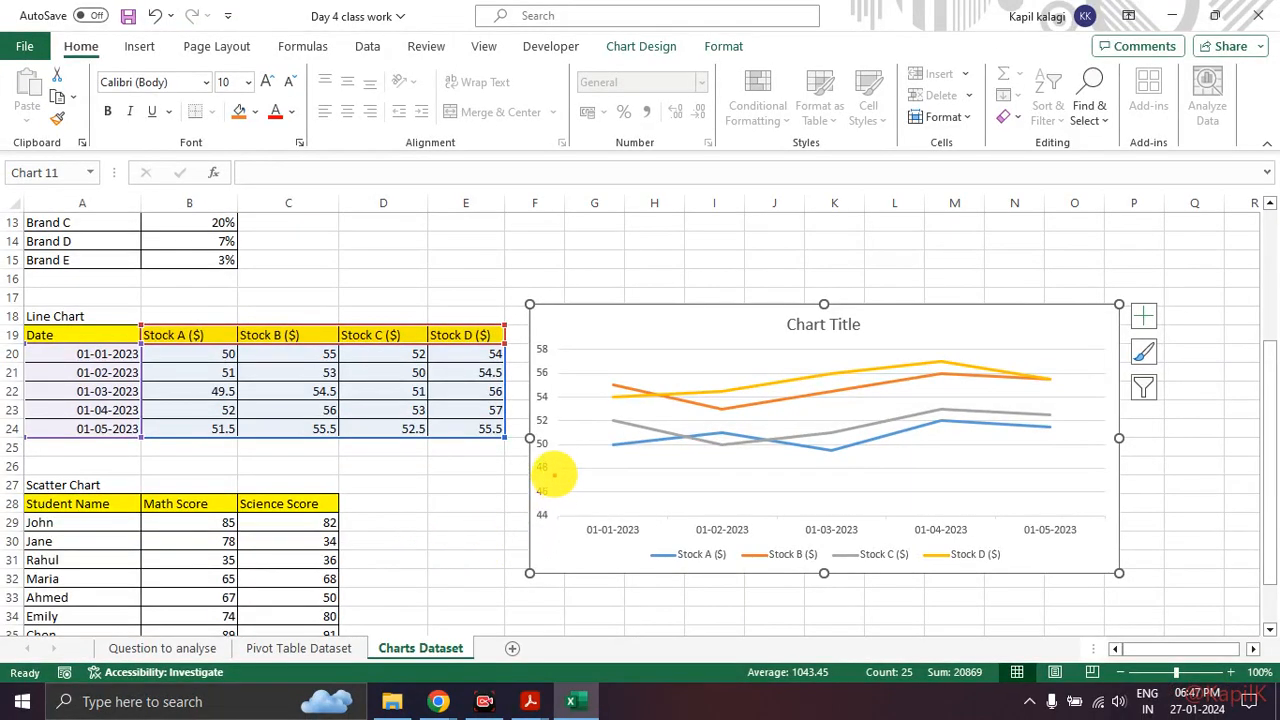
mouse_move(578, 430)
left_mouse_down()
mouse_move(749, 471)
mouse_move(980, 434)
mouse_move(1058, 436)
left_mouse_up()
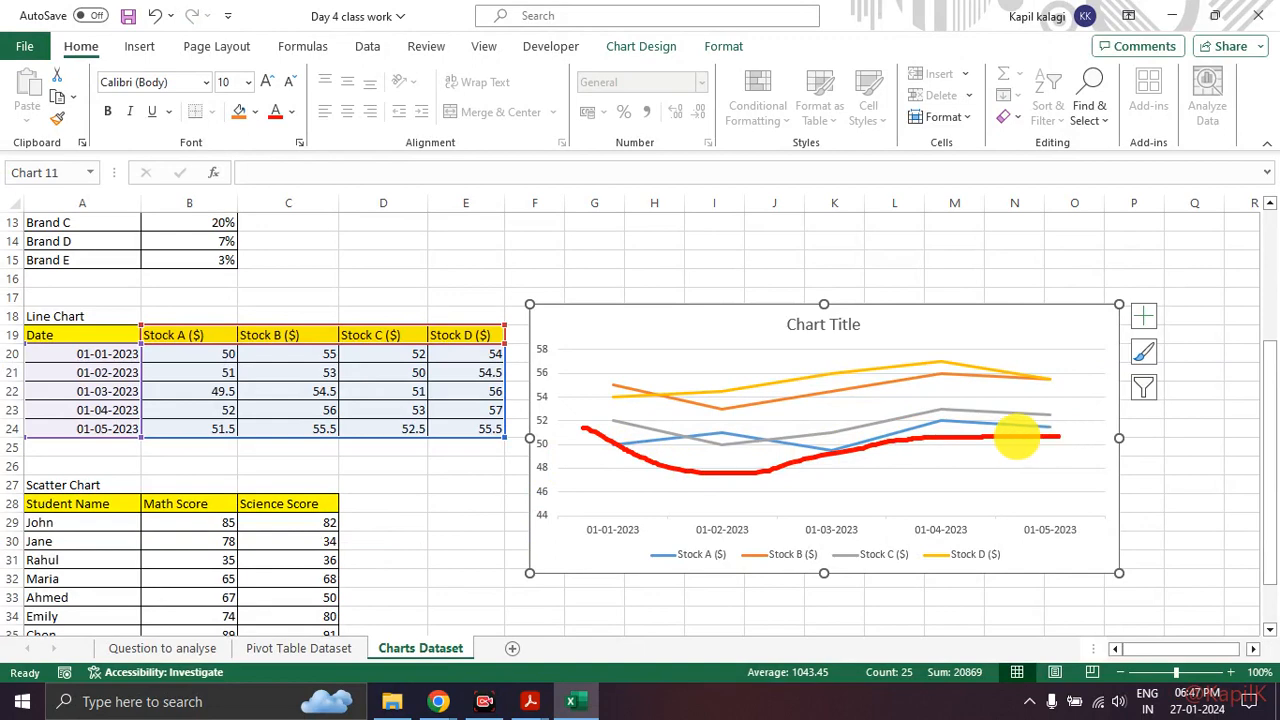
mouse_move(668, 416)
left_mouse_down()
mouse_move(809, 389)
mouse_move(1045, 383)
left_mouse_up()
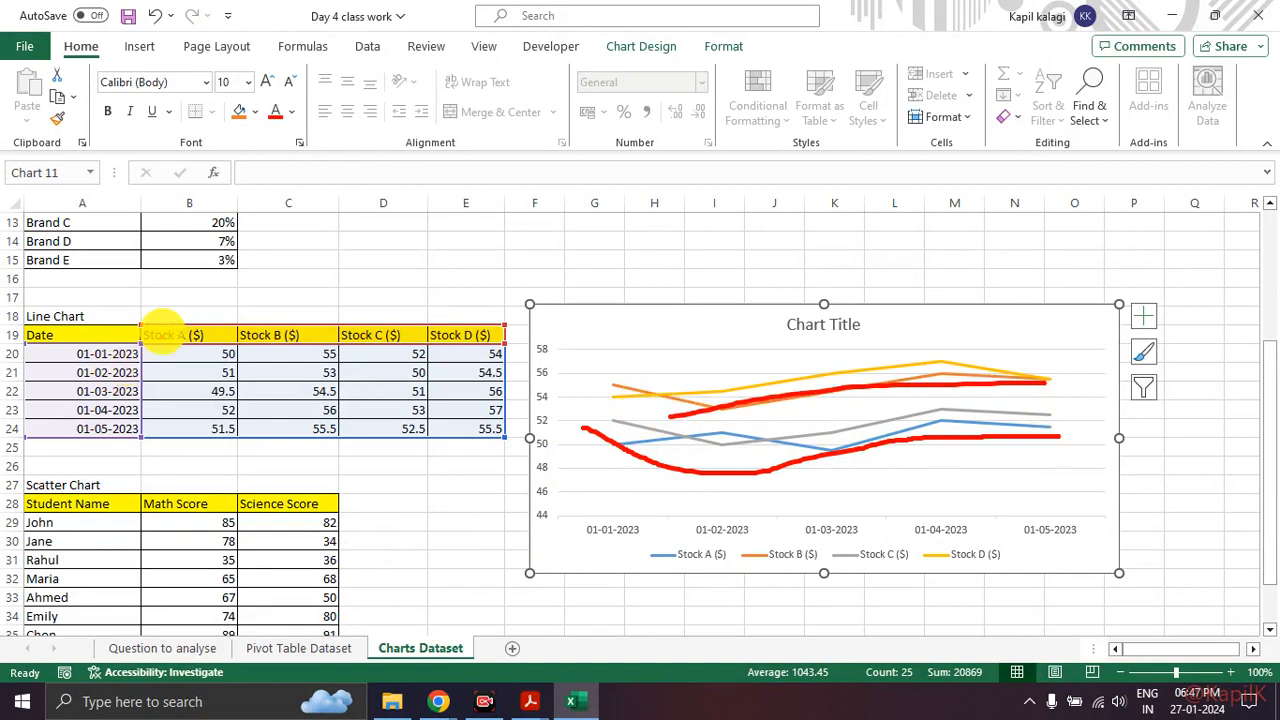
mouse_move(175, 300)
left_mouse_down()
mouse_move(50, 368)
mouse_move(555, 425)
mouse_move(128, 294)
left_mouse_up()
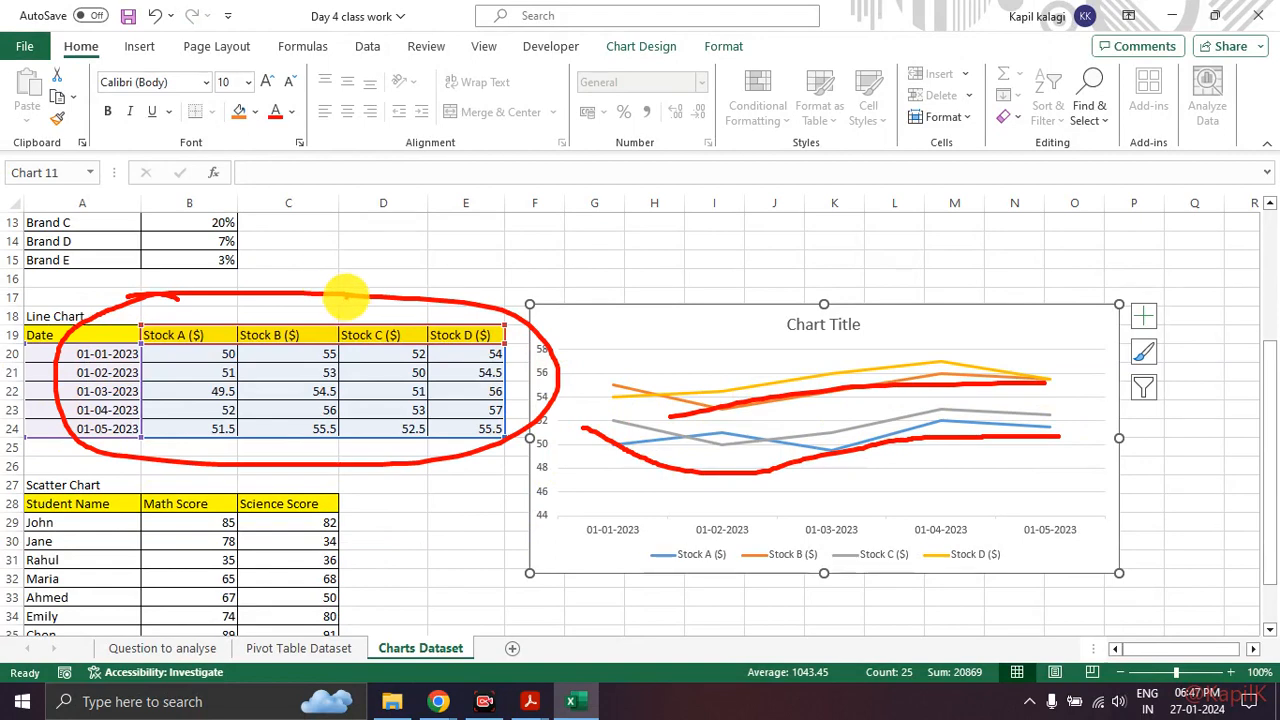
mouse_move(345, 295)
left_mouse_down()
mouse_move(714, 323)
mouse_move(714, 306)
mouse_move(680, 330)
left_mouse_up()
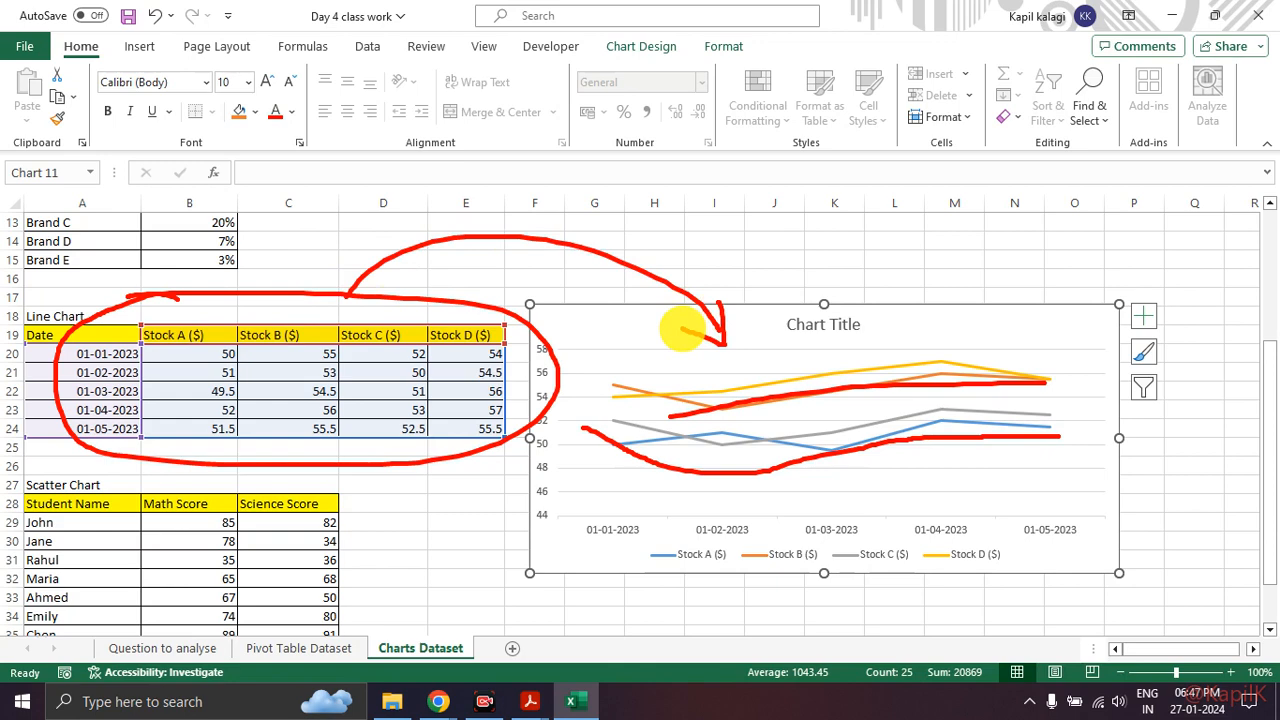
Step: Remove the red marks, deselect the chart, and view the stock line chart against the product table again
scroll(643, 329, "up", 4)
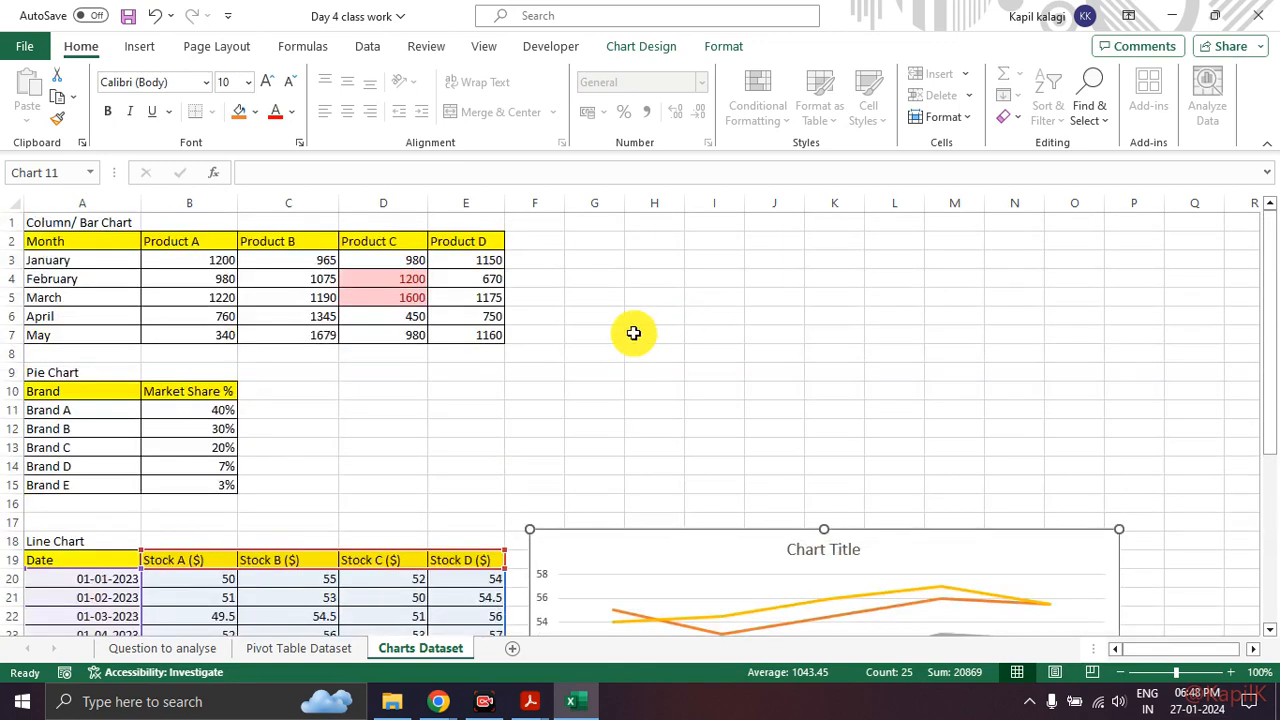
left_click(626, 361)
scroll(626, 361, "down", 4)
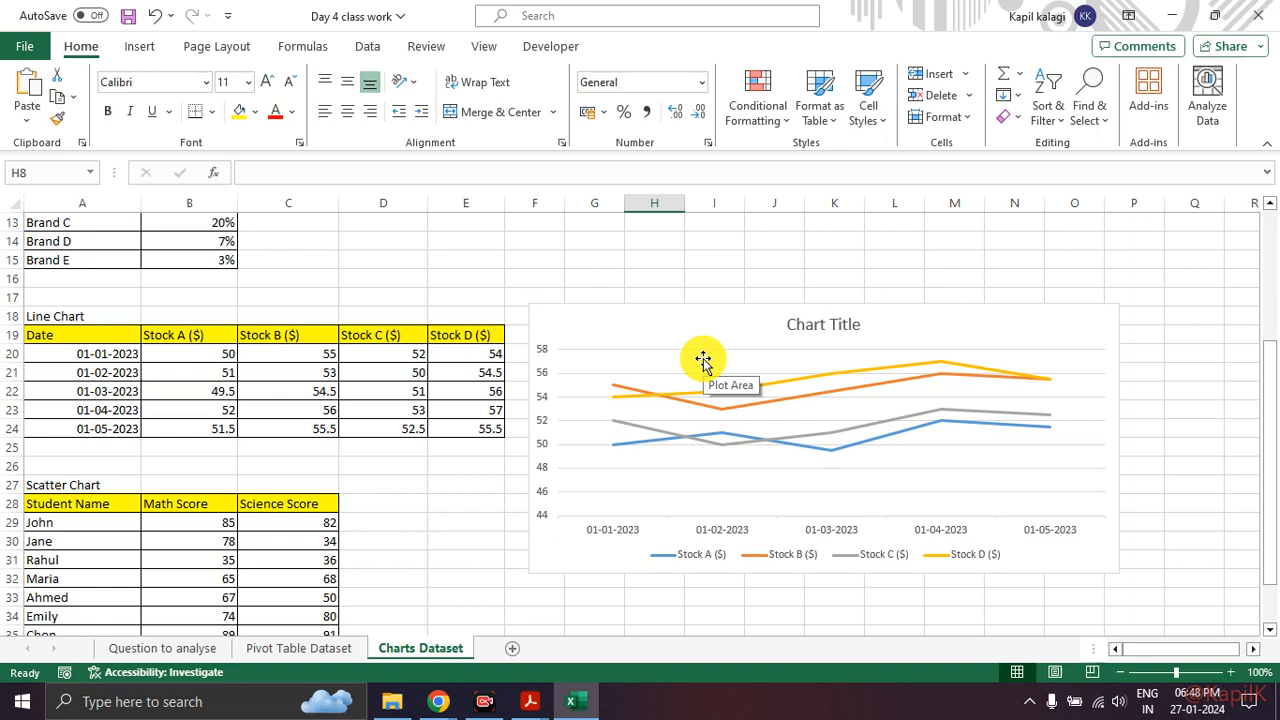
scroll(130, 354, "up", 4)
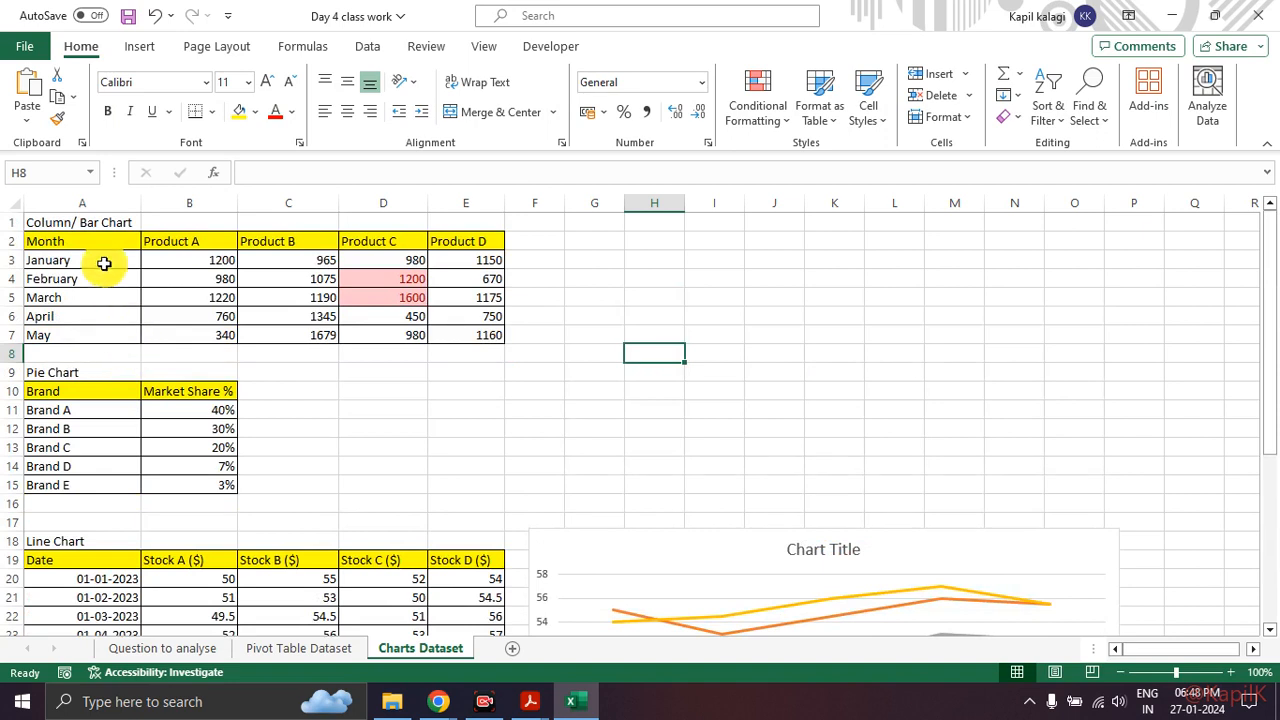
Step: Highlight the whole monthly product table A2:E7, from the Month header to the May row of Product D
left_click_drag(80, 243, 457, 336)
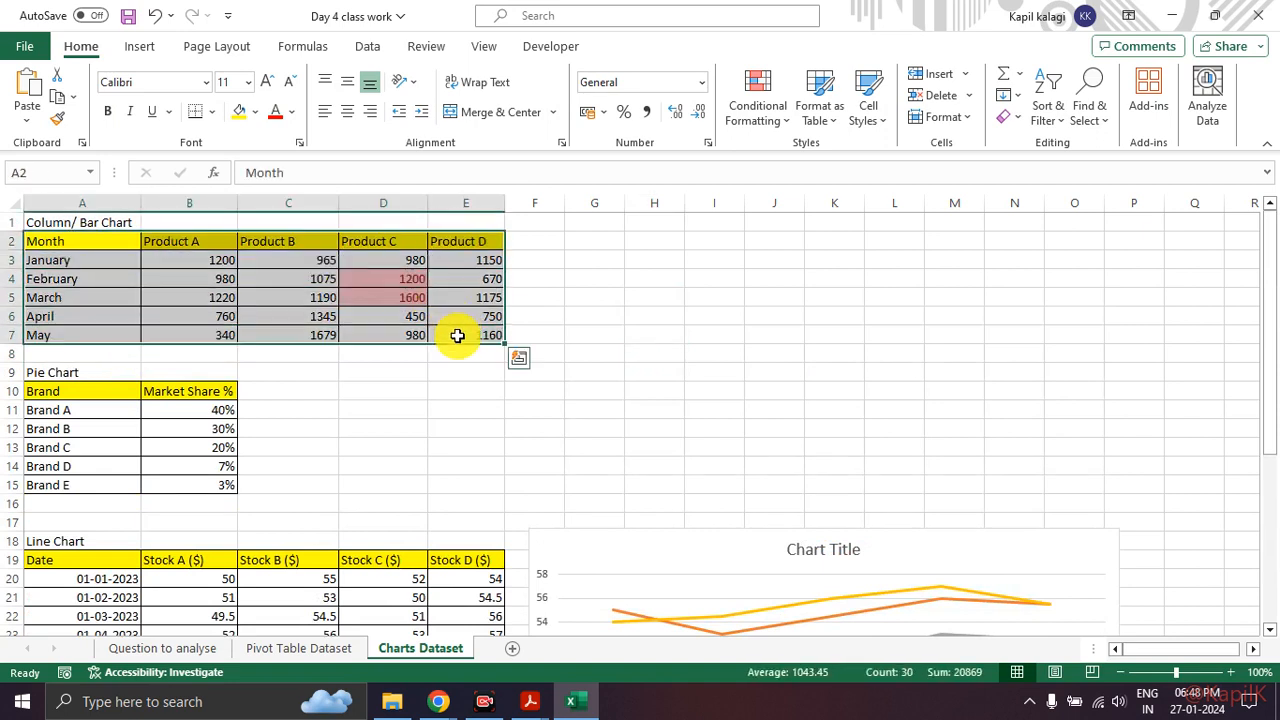
left_click(437, 414)
left_click_drag(80, 241, 456, 328)
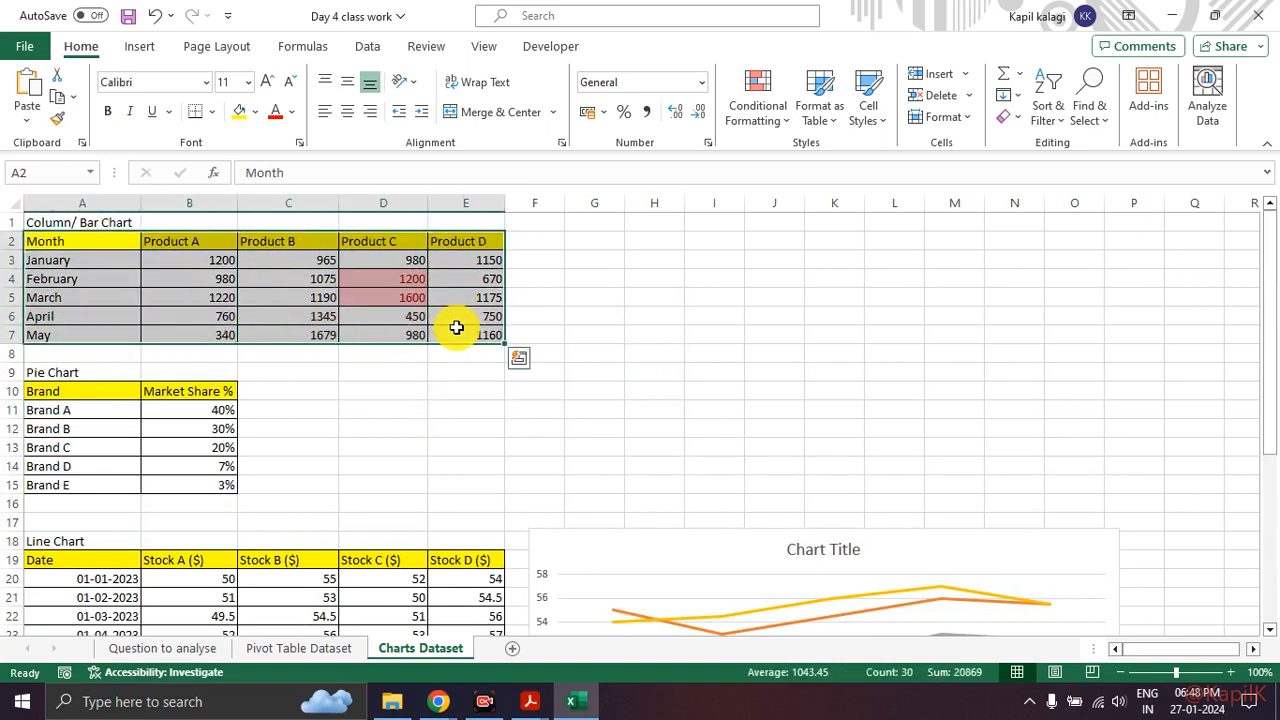
left_click(453, 391)
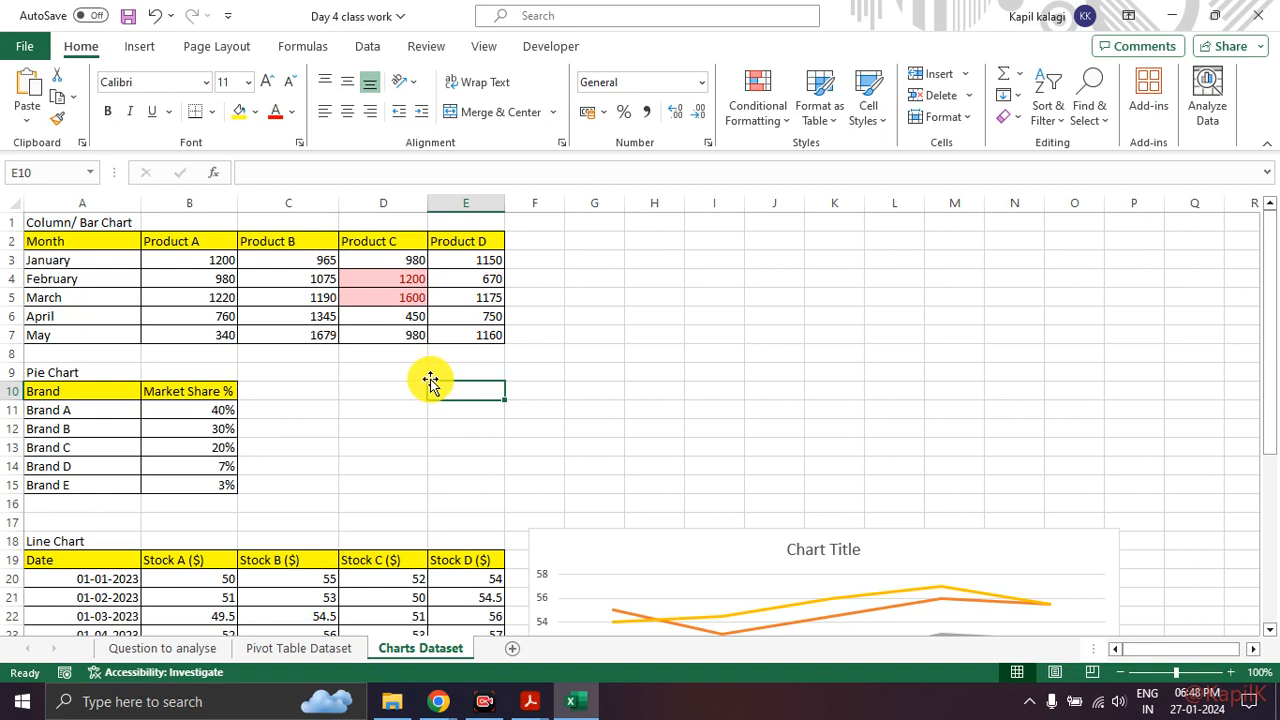
left_click_drag(110, 243, 480, 342)
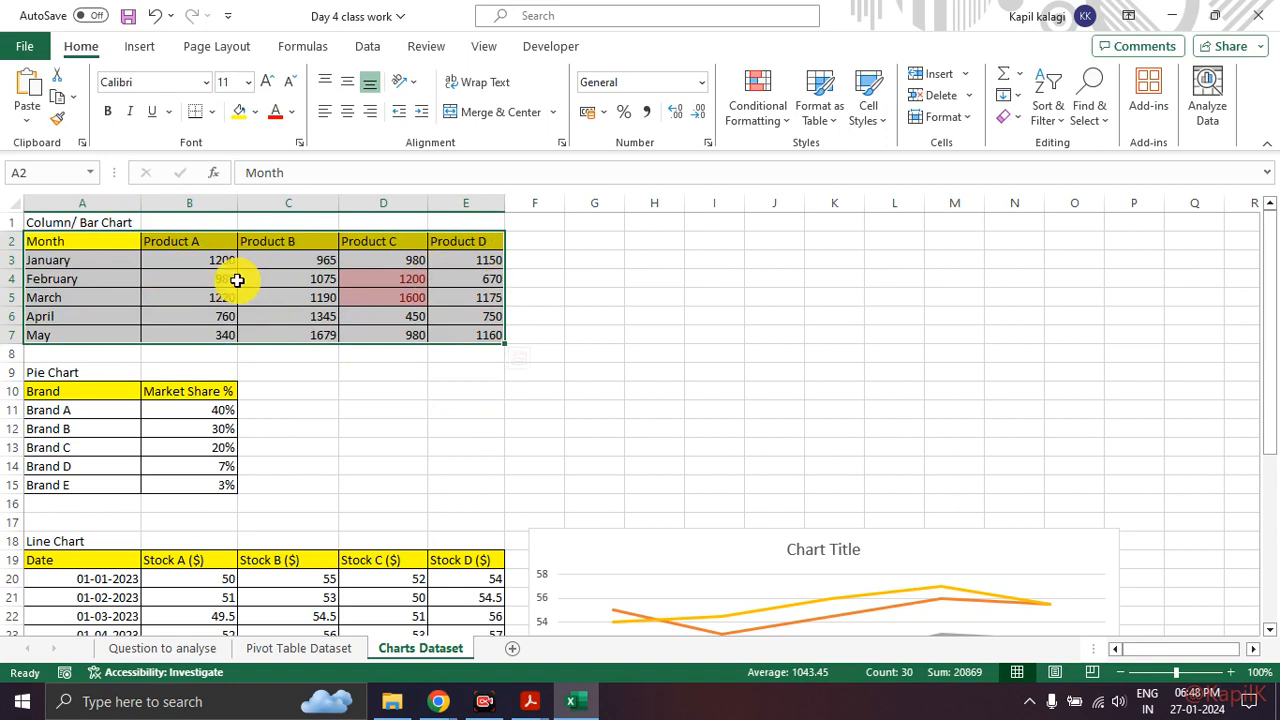
left_click(393, 374)
left_click_drag(70, 243, 484, 340)
Step: Show the stock line chart and circle the Stock A and Stock D entries of its legend in red
scroll(720, 334, "down", 1)
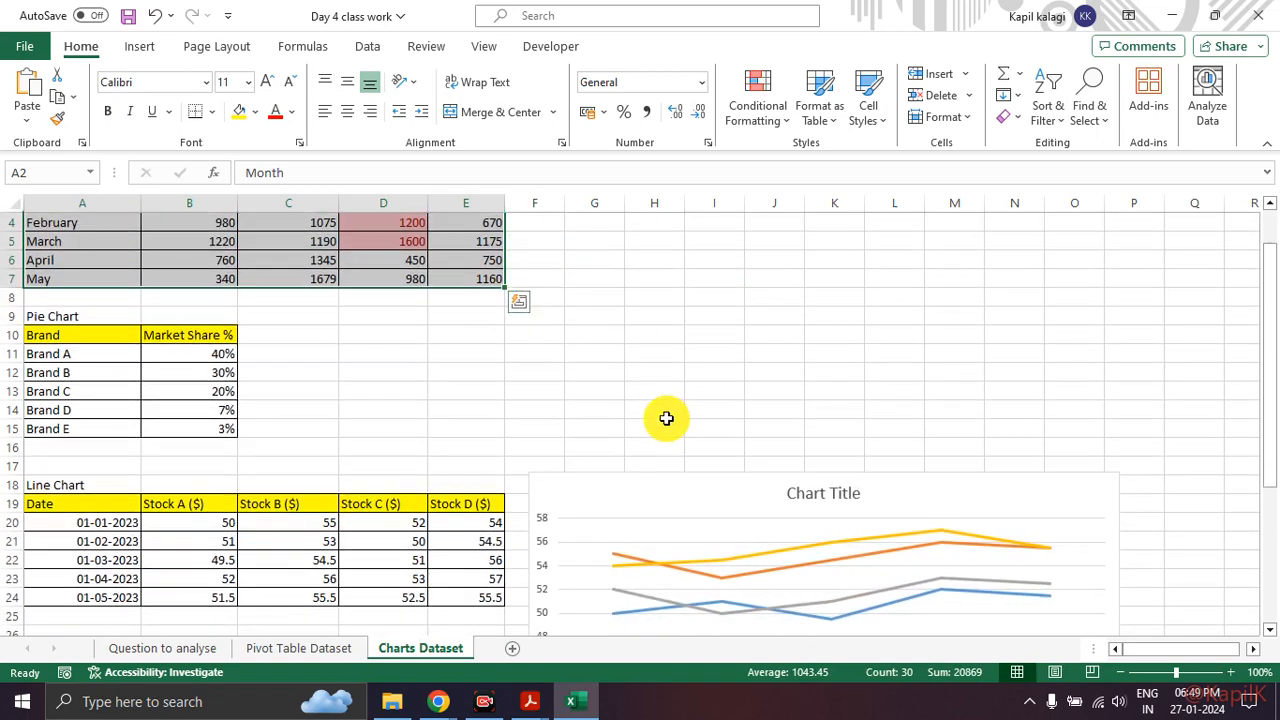
mouse_move(540, 252)
left_mouse_down()
mouse_move(850, 412)
mouse_move(871, 403)
left_mouse_up()
scroll(871, 403, "down", 2)
left_click(866, 460)
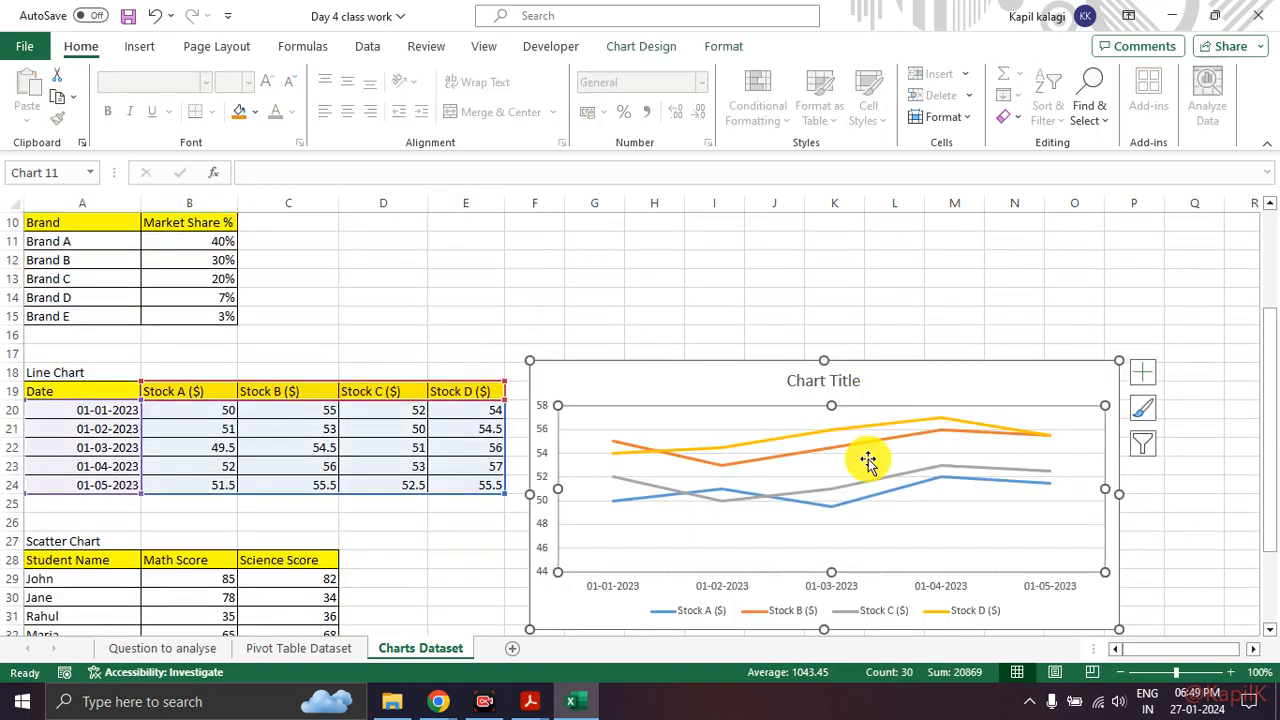
key("Escape")
scroll(1015, 330, "down", 1)
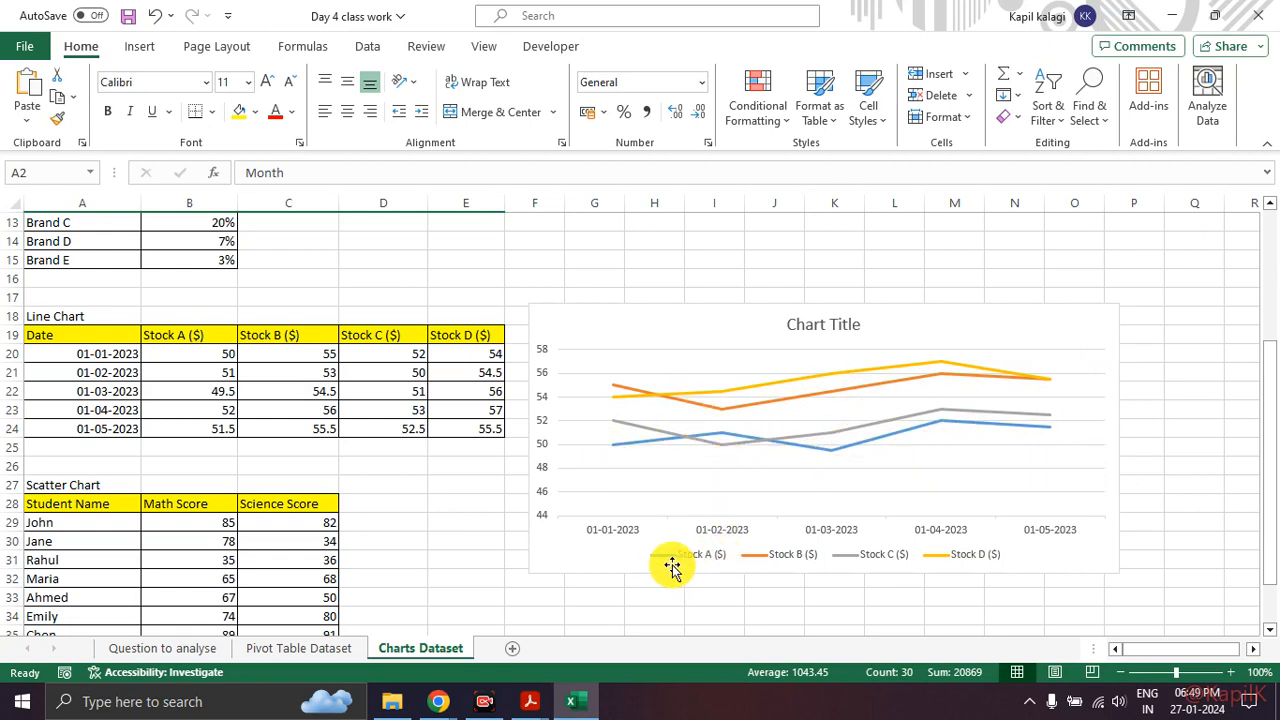
left_click_drag(735, 553, 749, 566)
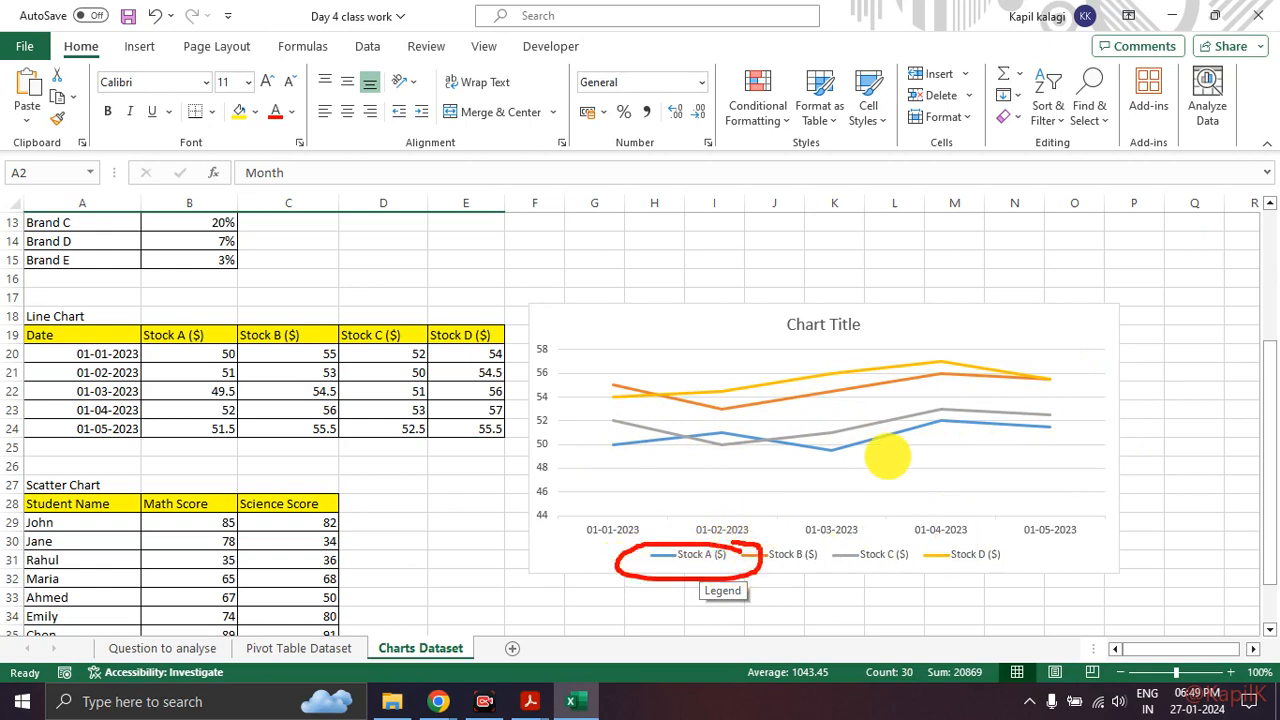
mouse_move(1017, 541)
left_mouse_down()
mouse_move(868, 549)
mouse_move(1046, 540)
mouse_move(1022, 520)
left_mouse_up()
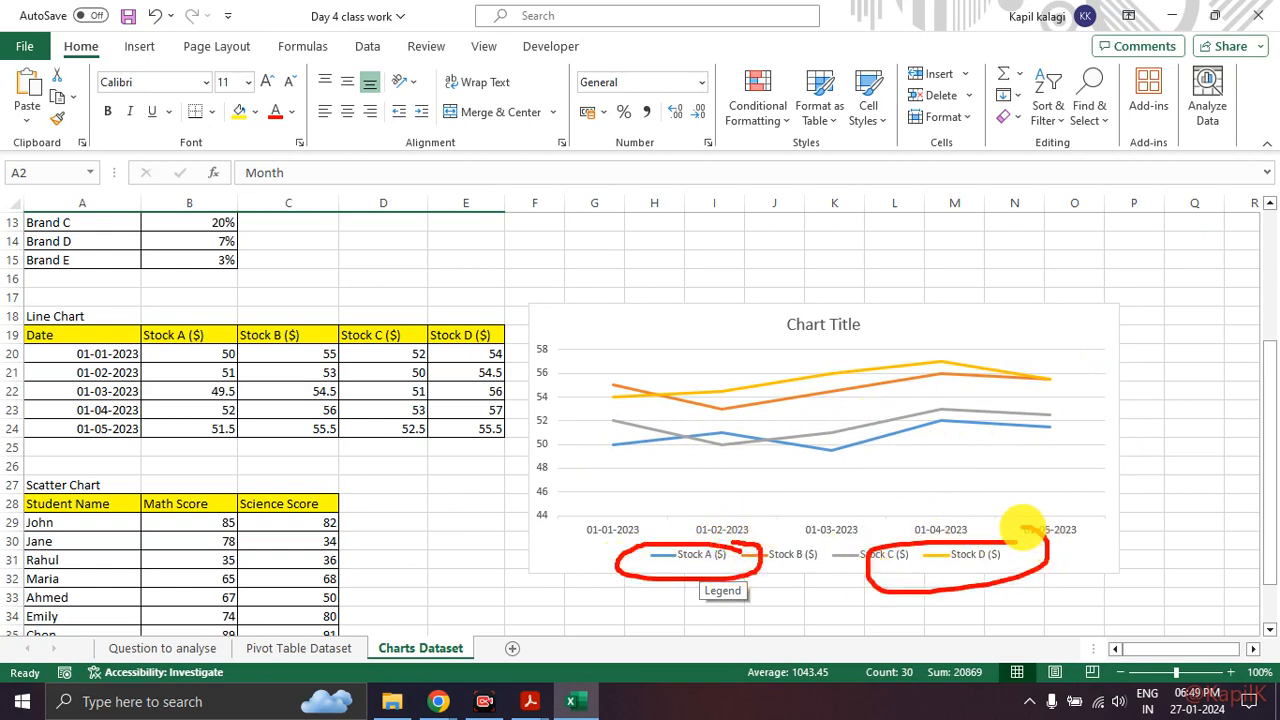
Step: Circle the whole stock line chart in red, and draw a red curve from the monthly product table toward it
key("Escape")
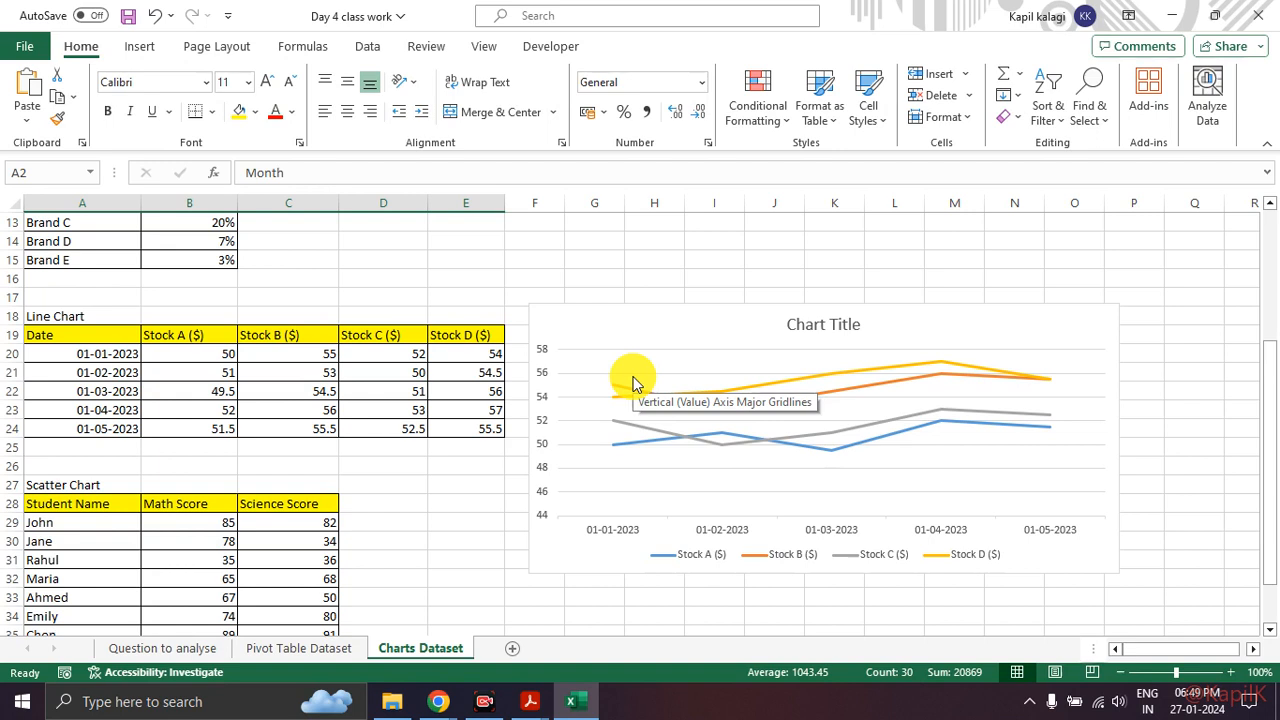
mouse_move(820, 272)
left_mouse_down()
mouse_move(571, 520)
mouse_move(1157, 365)
mouse_move(805, 262)
left_mouse_up()
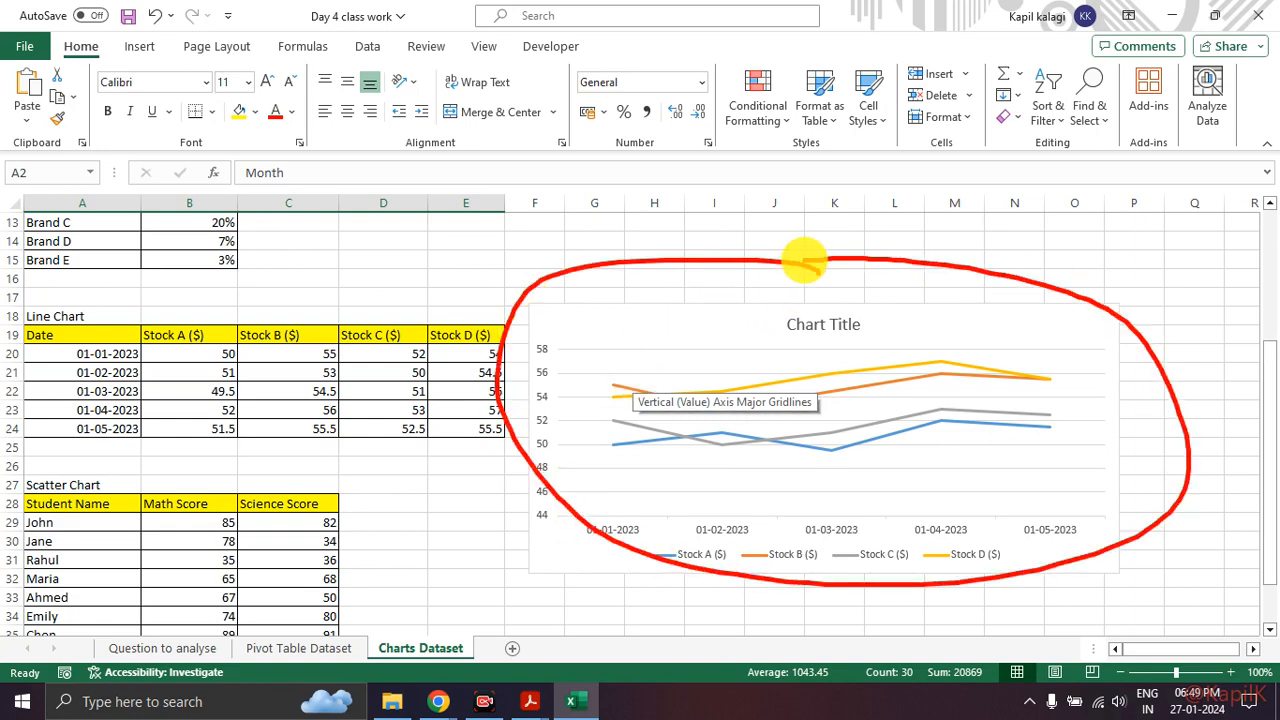
scroll(577, 389, "up", 4)
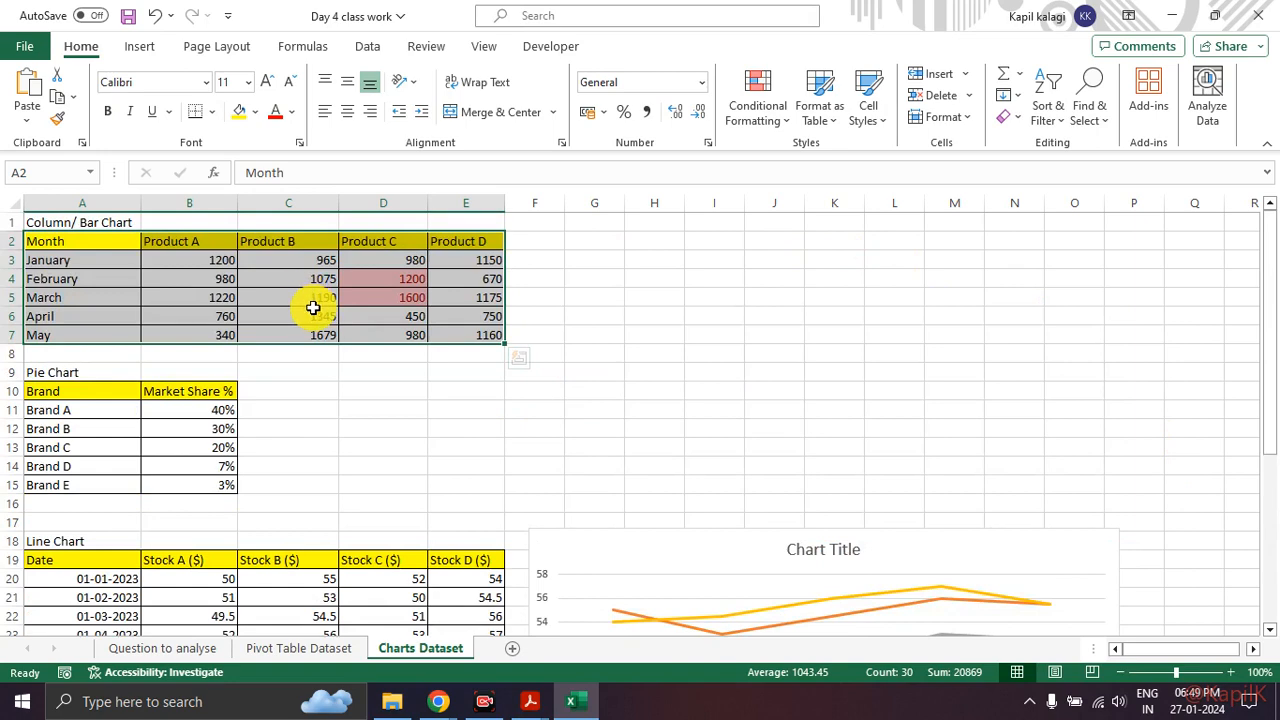
left_click(314, 314)
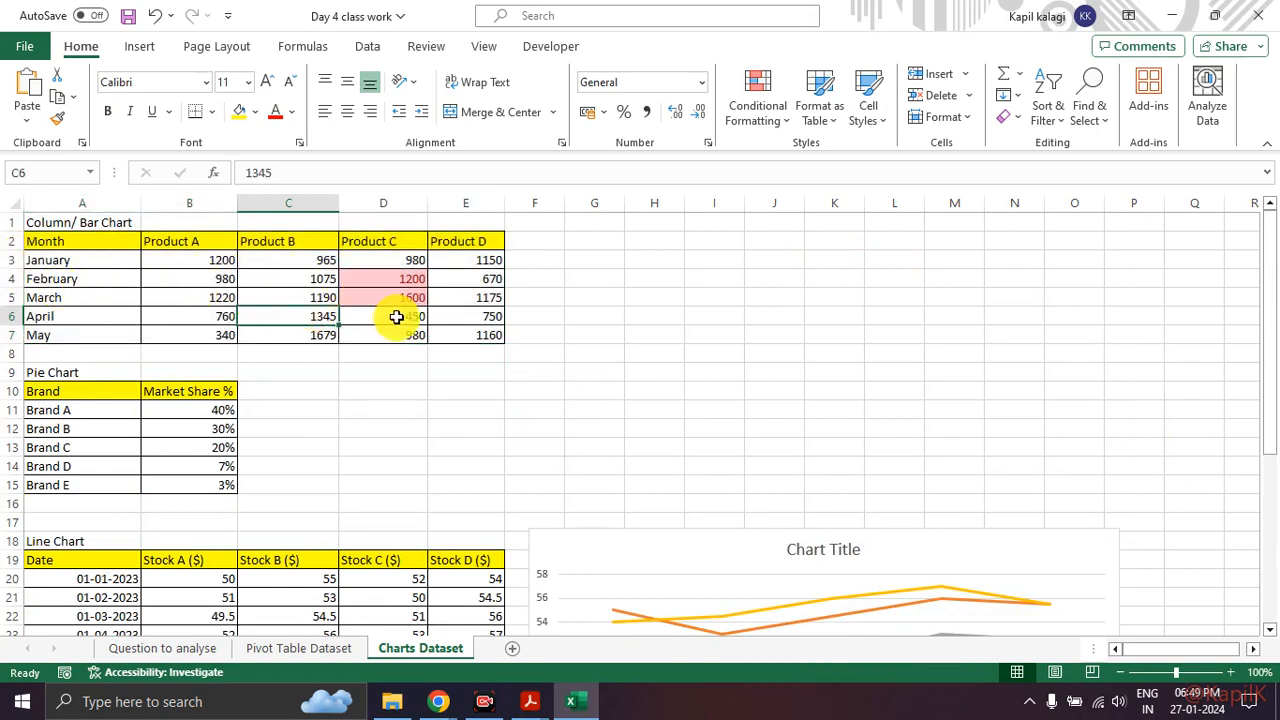
scroll(500, 303, "down", 1)
mouse_move(510, 267)
left_mouse_down()
mouse_move(691, 278)
mouse_move(818, 440)
left_mouse_up()
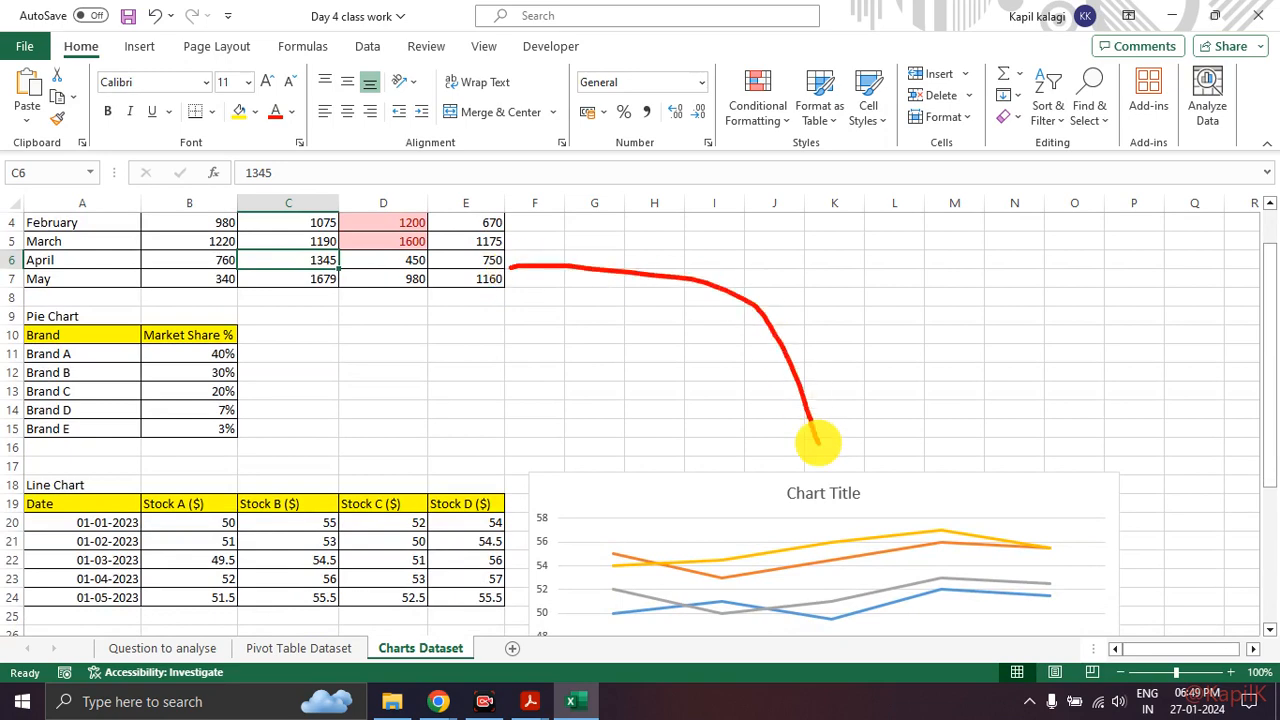
scroll(857, 411, "down", 2)
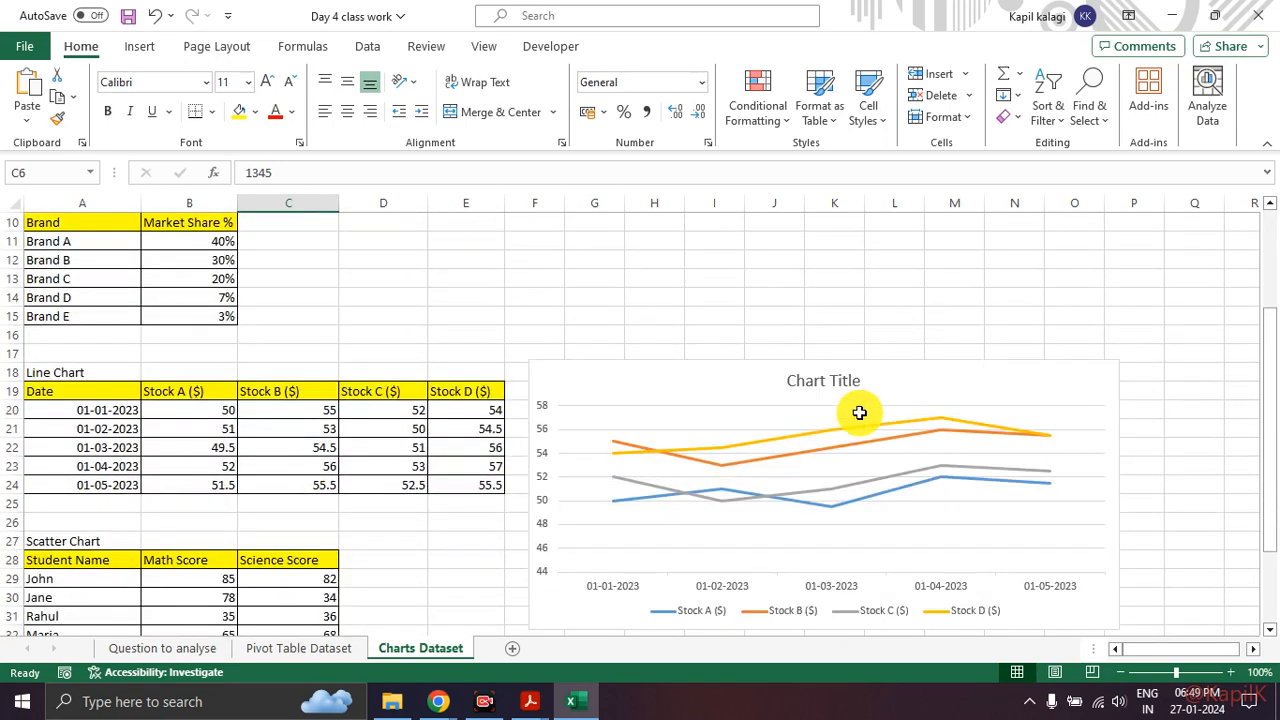
Step: Highlight the monthly product table A2:E7, deselect it, and compare it with the stock line chart
scroll(774, 452, "up", 3)
left_click_drag(90, 241, 469, 330)
left_click(684, 325)
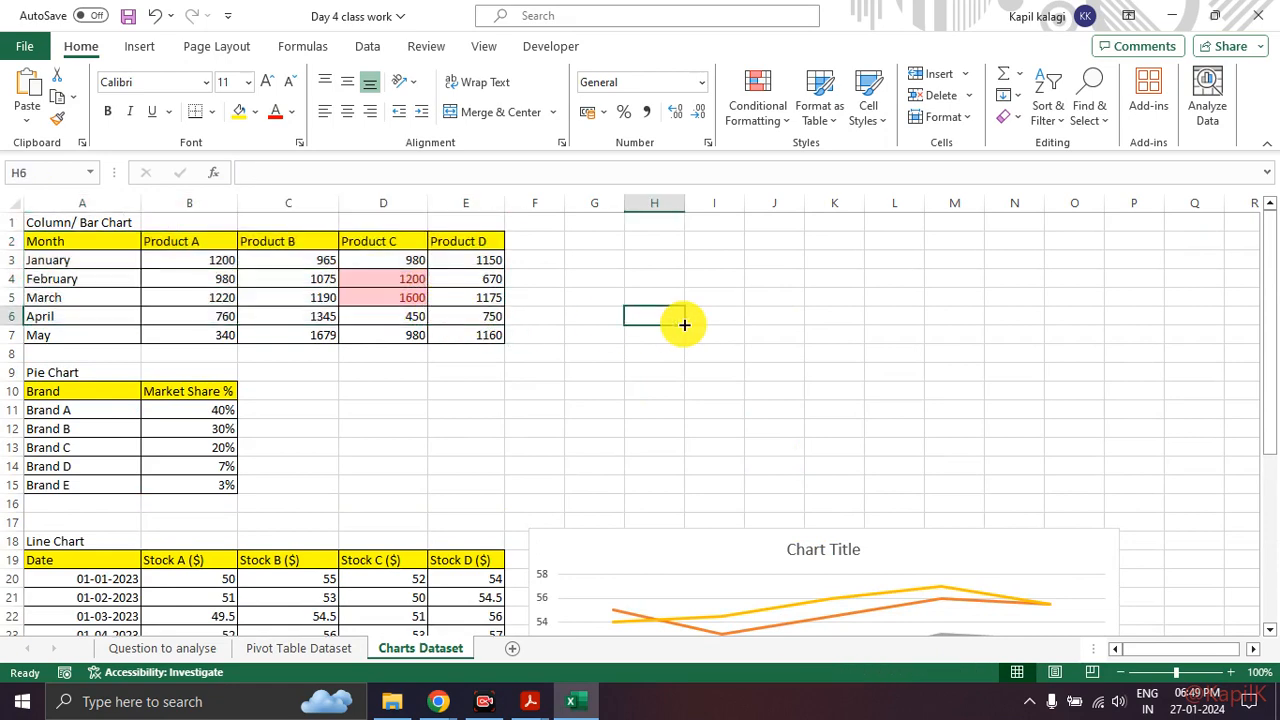
scroll(683, 325, "down", 3)
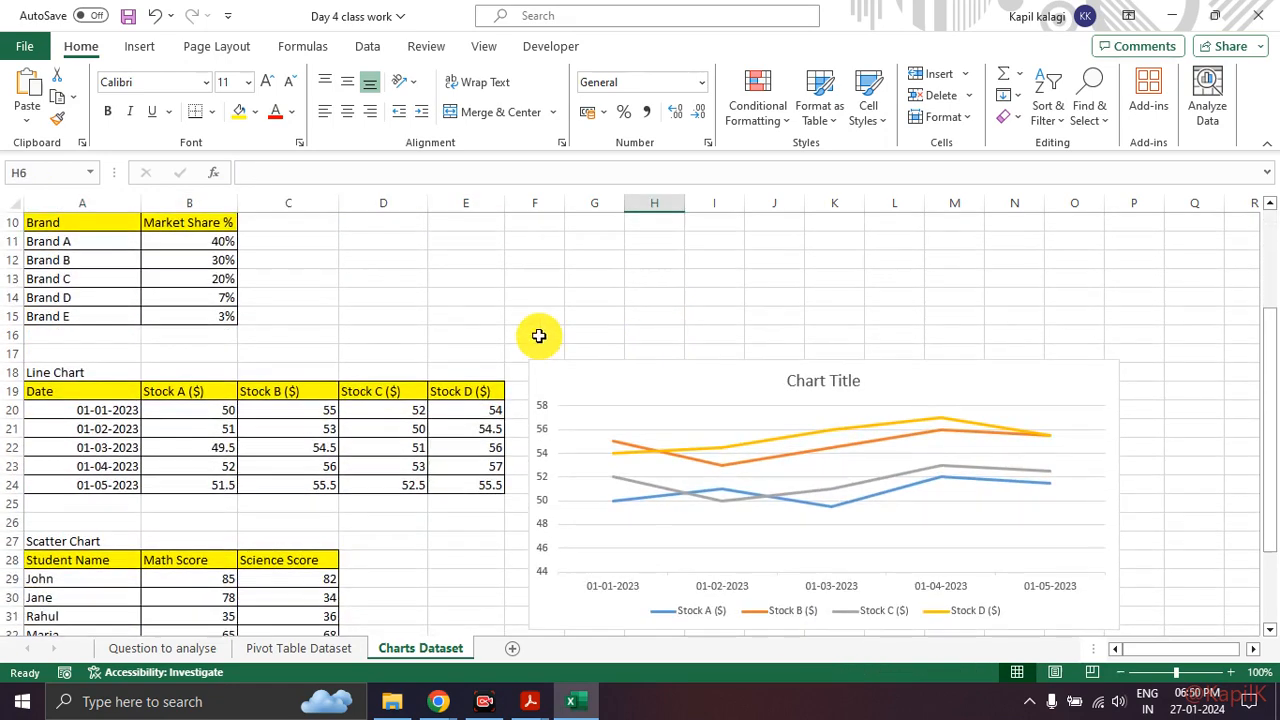
scroll(573, 347, "up", 3)
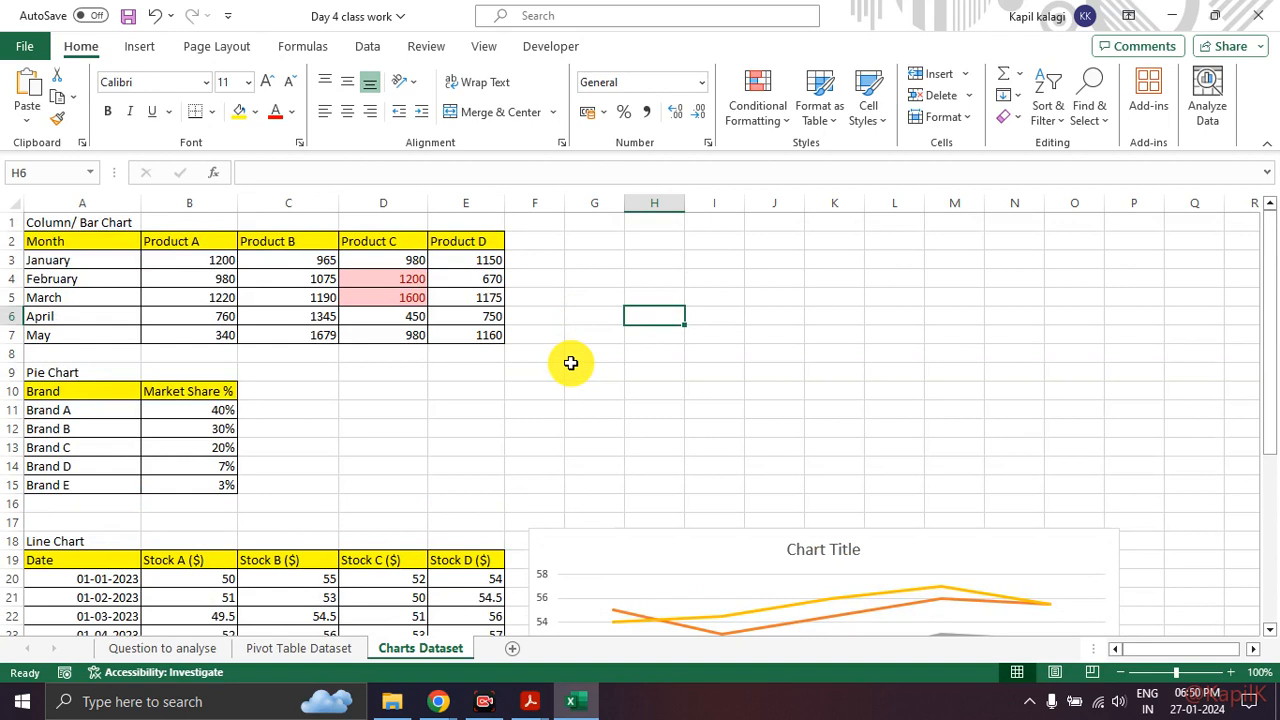
Step: Clear the conditional formatting rules from the entire sheet and select empty cell K8
left_click(752, 112)
mouse_move(851, 378)
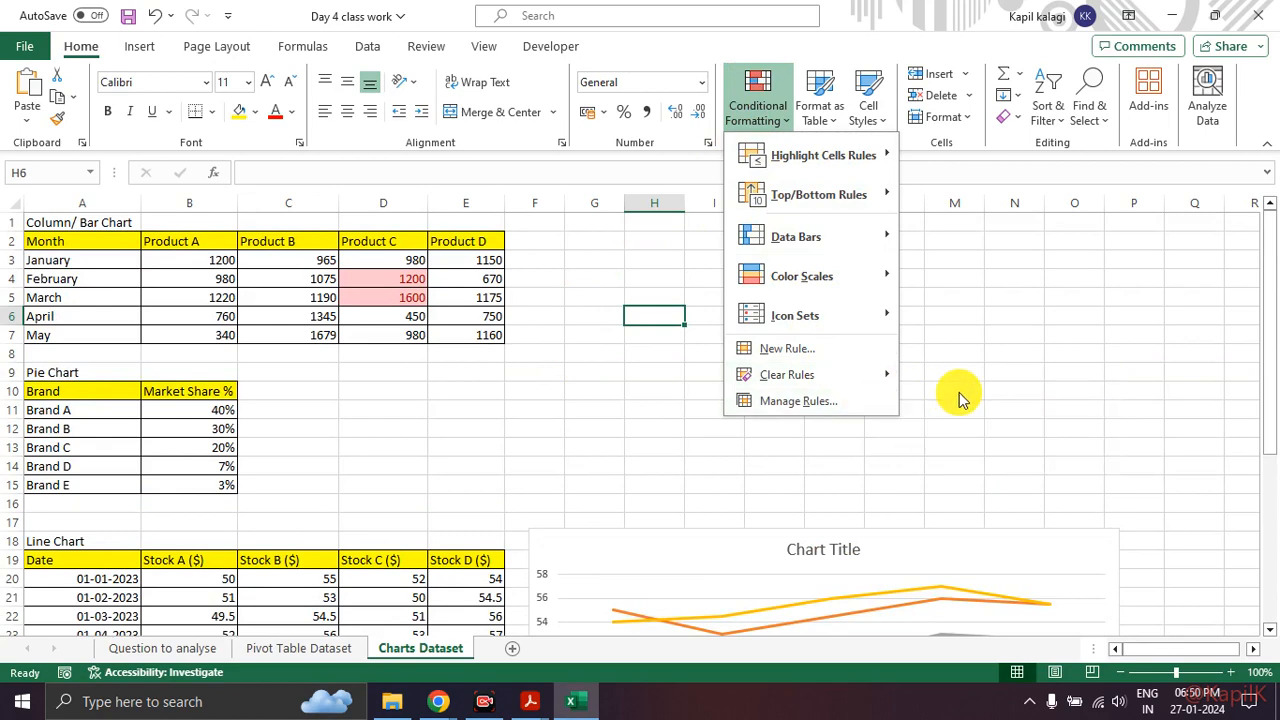
left_click(995, 400)
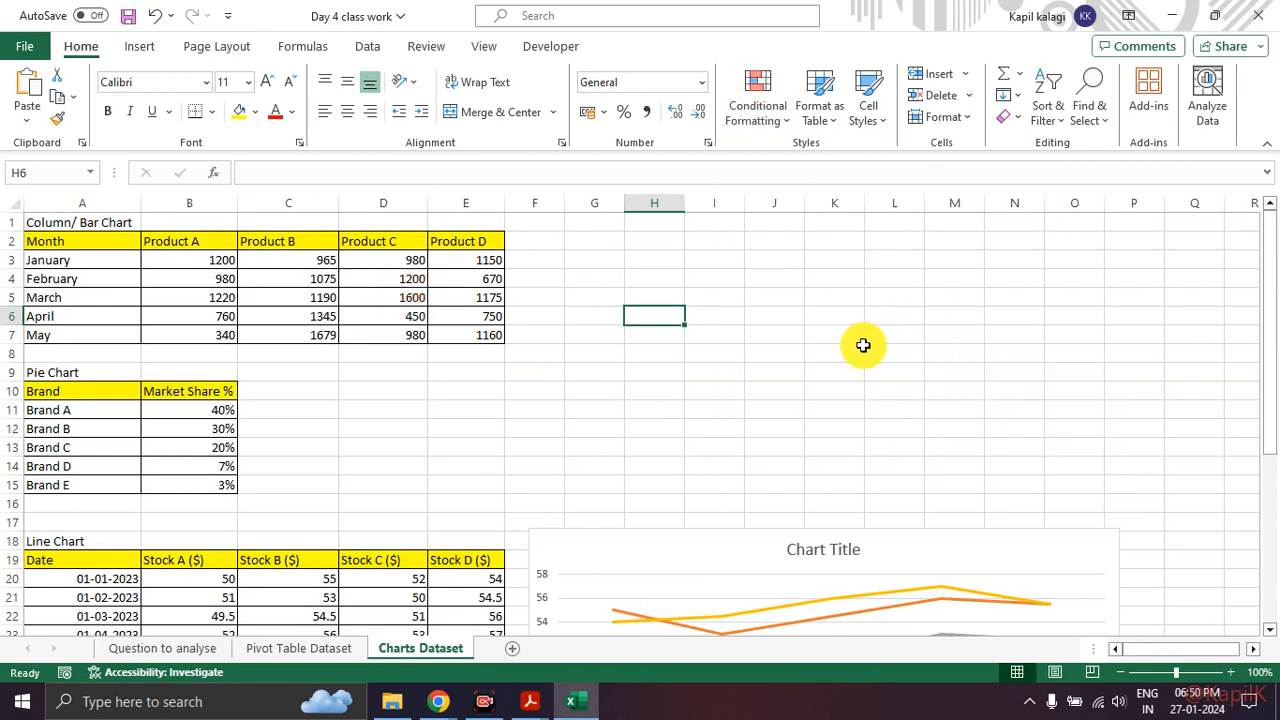
left_click(826, 356)
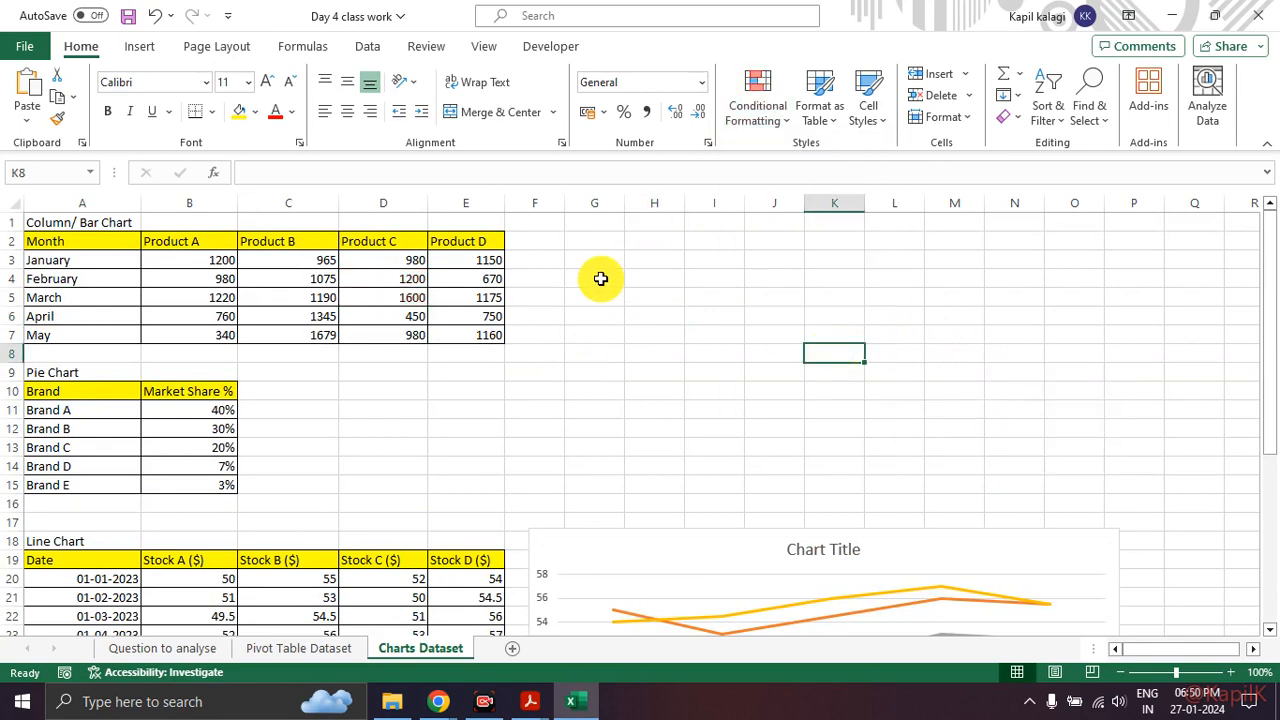
Step: Show the Insert commands, circle the Charts and Insert labels in red, and add a check mark beside Charts
left_click(313, 50)
left_click(369, 50)
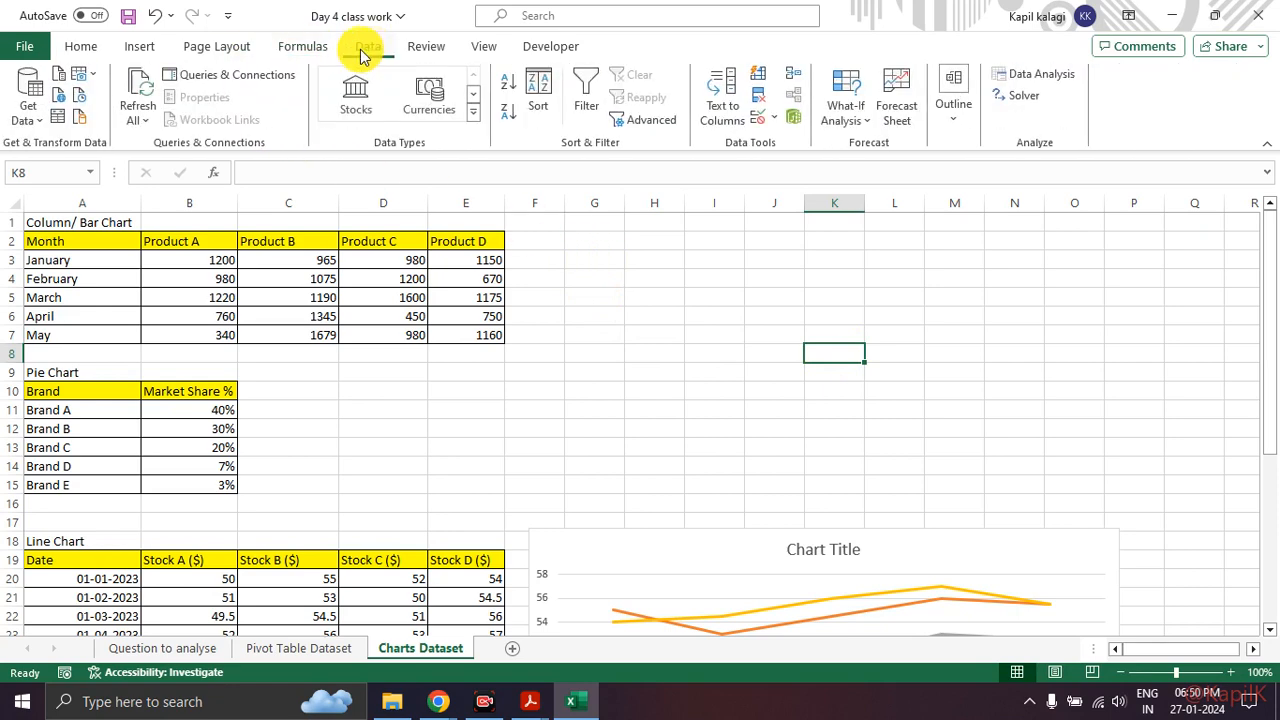
left_click(157, 50)
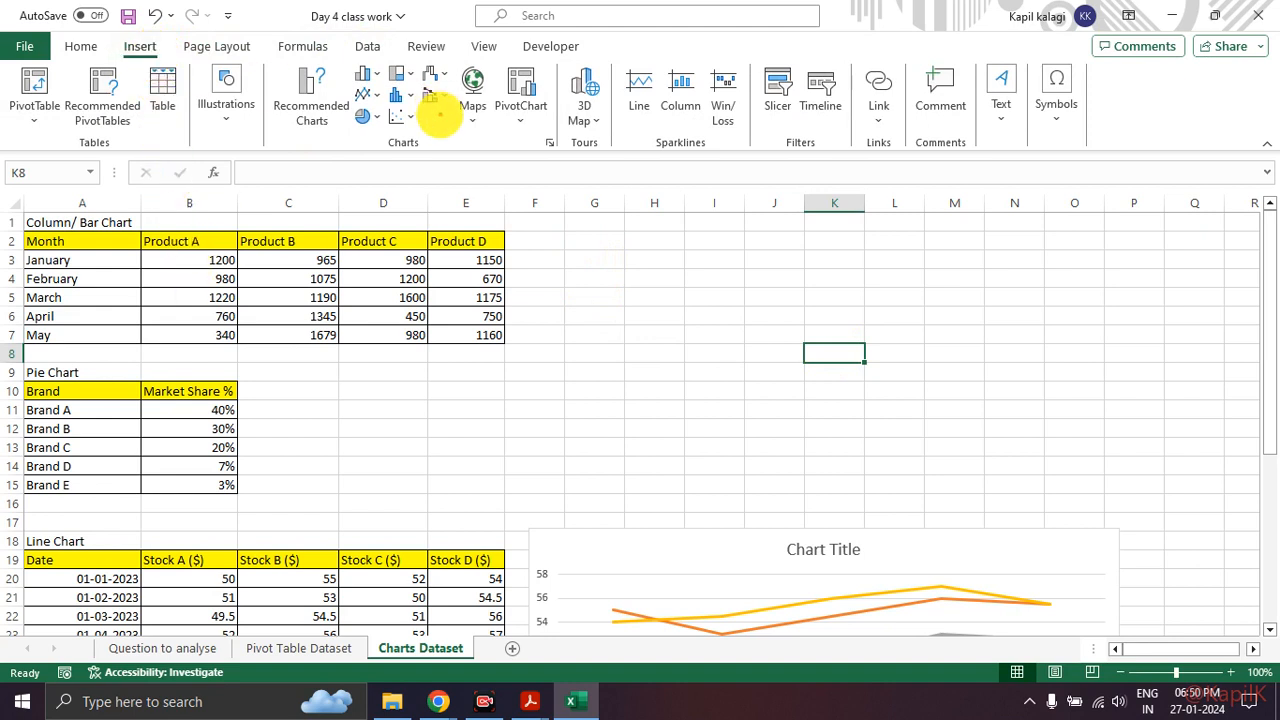
mouse_move(424, 129)
left_mouse_down()
mouse_move(388, 126)
mouse_move(422, 145)
mouse_move(412, 128)
left_mouse_up()
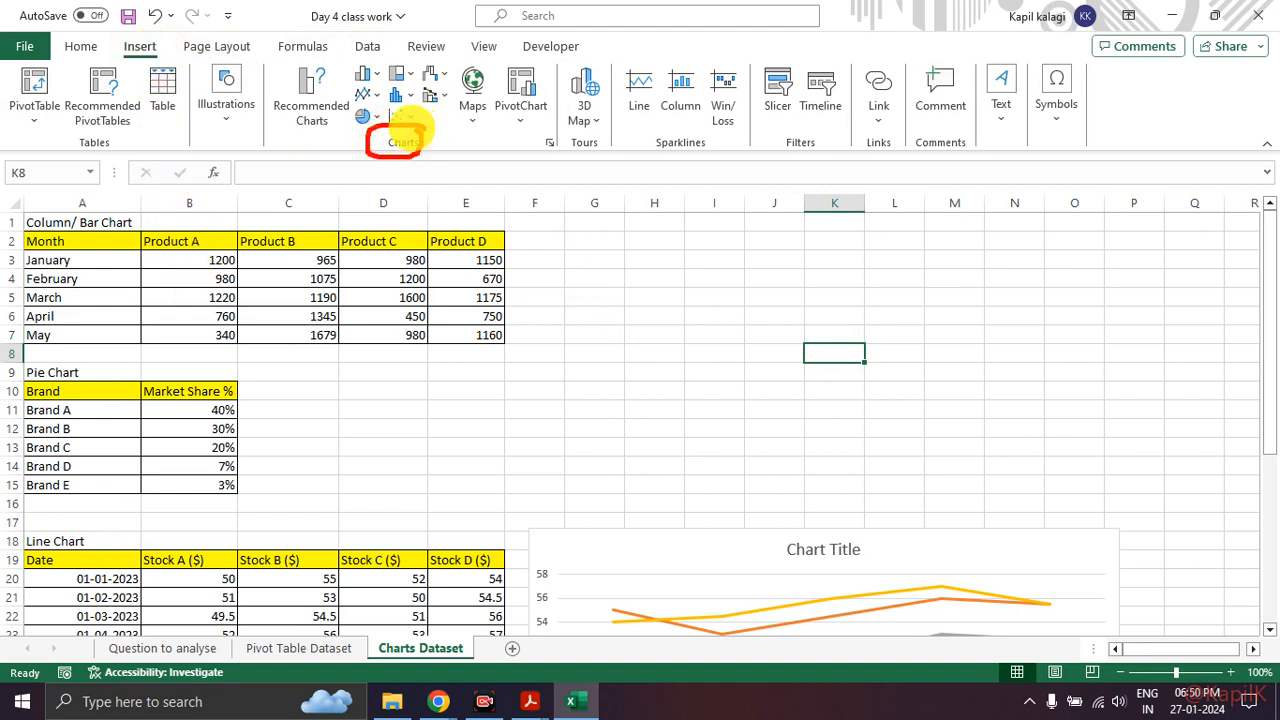
mouse_move(155, 18)
left_mouse_down()
mouse_move(114, 34)
mouse_move(172, 75)
mouse_move(159, 13)
left_mouse_up()
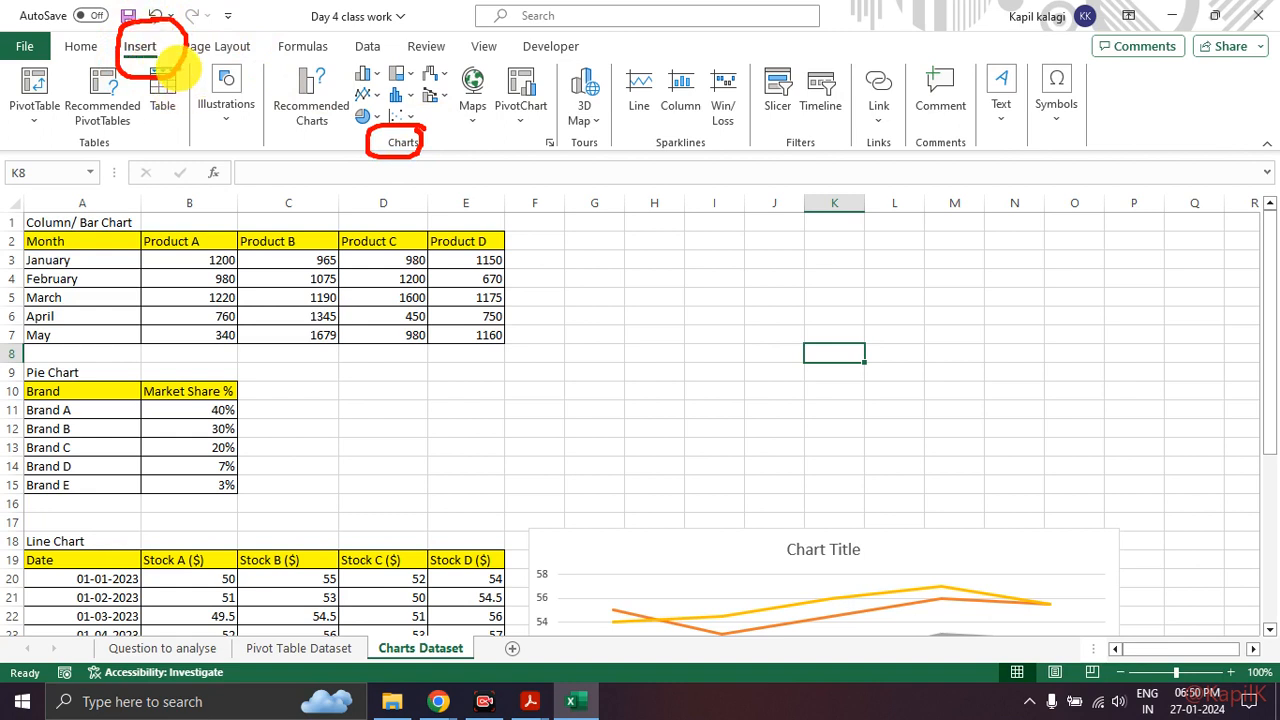
left_click_drag(426, 140, 467, 145)
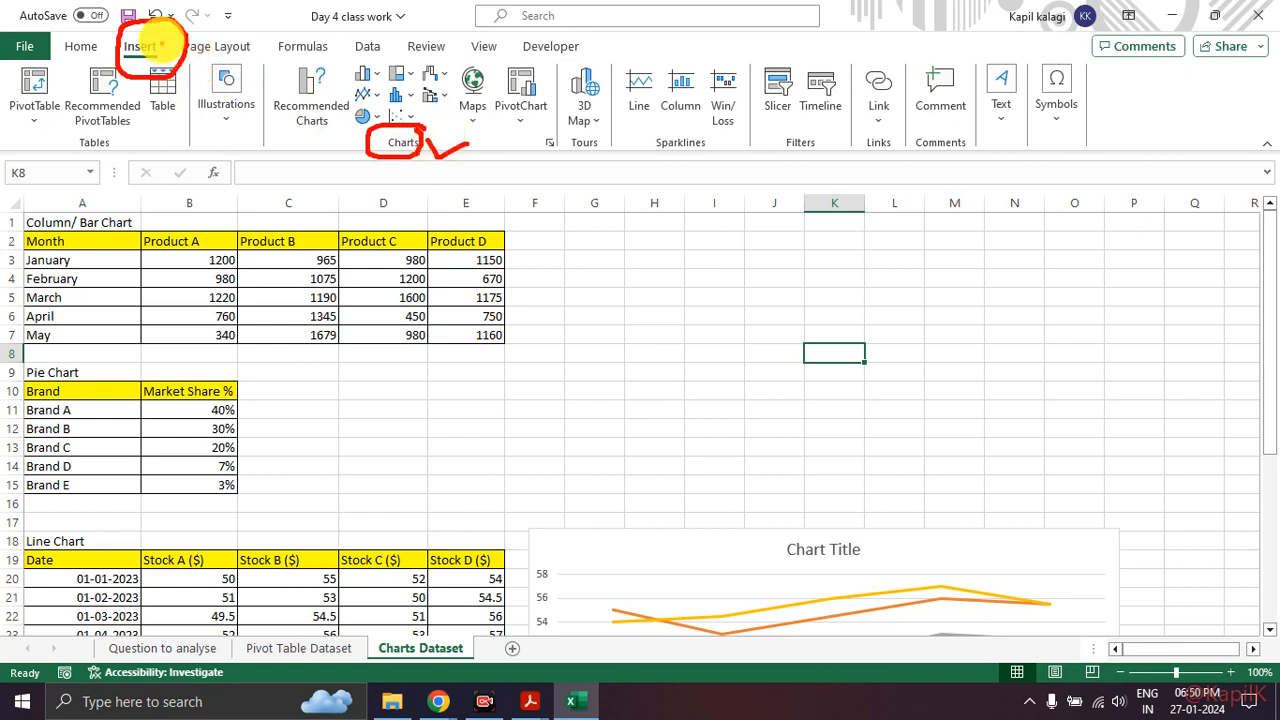
Step: Connect the Insert and Charts labels in red, circle the chart commands including column and combo, and clear the marks
mouse_move(165, 52)
left_mouse_down()
mouse_move(145, 50)
mouse_move(386, 166)
mouse_move(425, 105)
left_mouse_up()
mouse_move(440, 43)
left_mouse_down()
mouse_move(297, 77)
mouse_move(497, 157)
mouse_move(545, 75)
mouse_move(429, 51)
mouse_move(343, 63)
mouse_move(362, 68)
left_mouse_up()
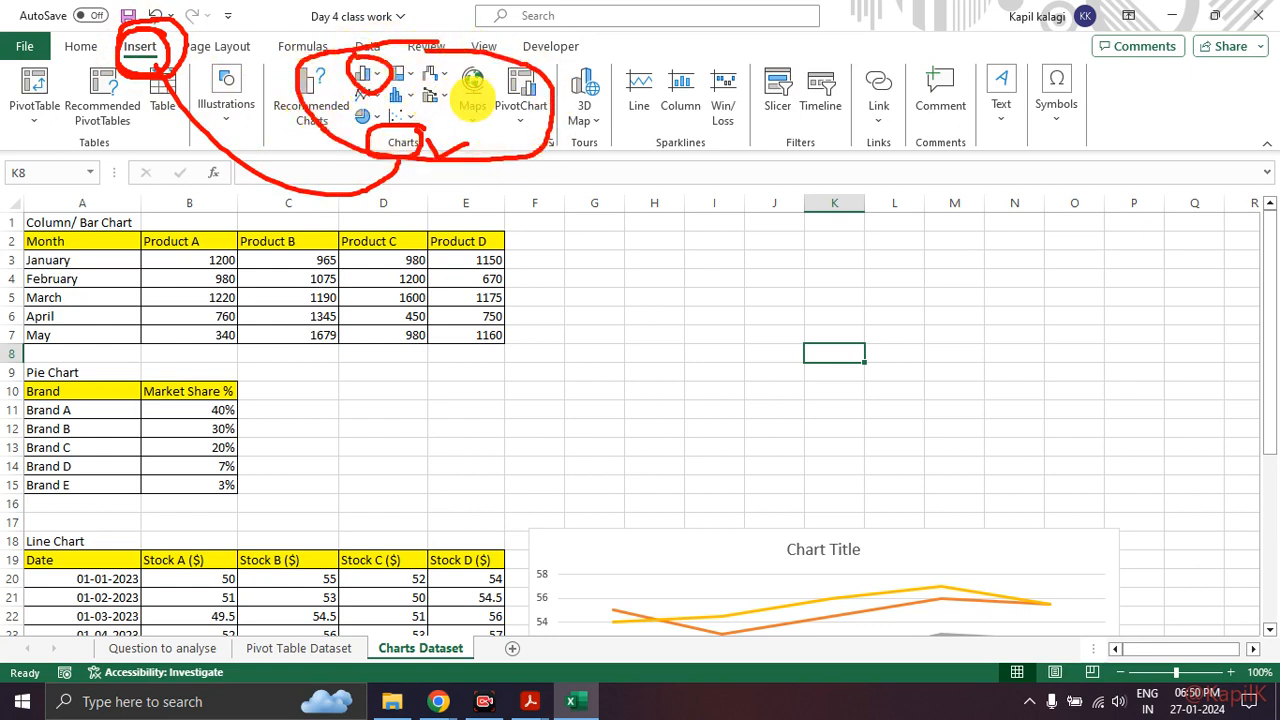
mouse_move(462, 89)
left_mouse_down()
mouse_move(426, 87)
mouse_move(428, 110)
mouse_move(446, 92)
left_mouse_up()
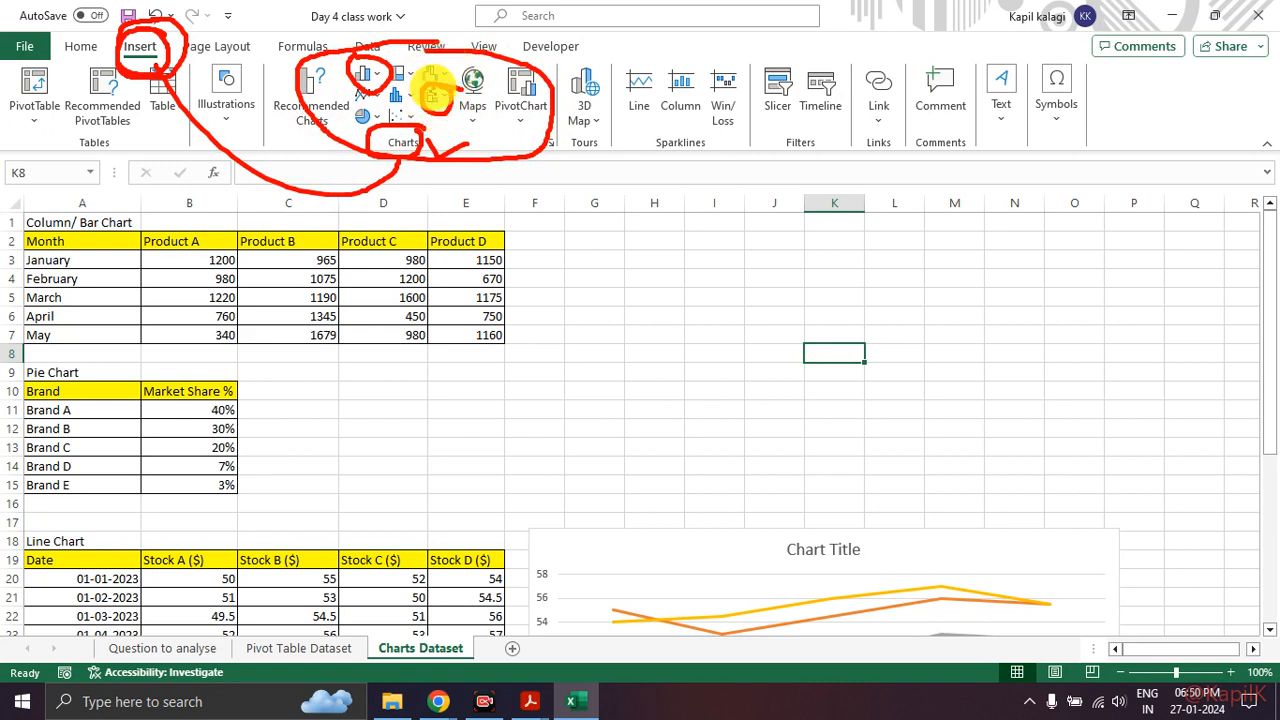
key("Escape")
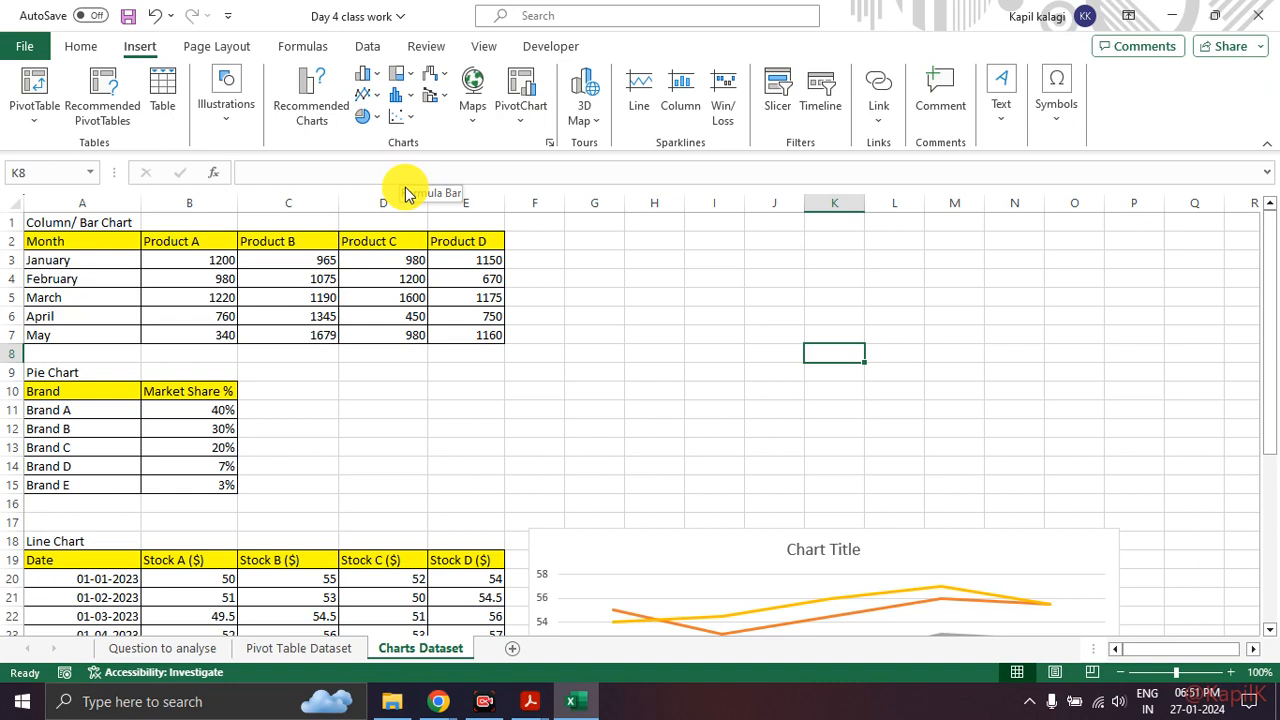
Step: Highlight parts of the monthly product table, A3:D7 and A2:E6, and view the stock line chart for comparison
left_click_drag(104, 258, 379, 340)
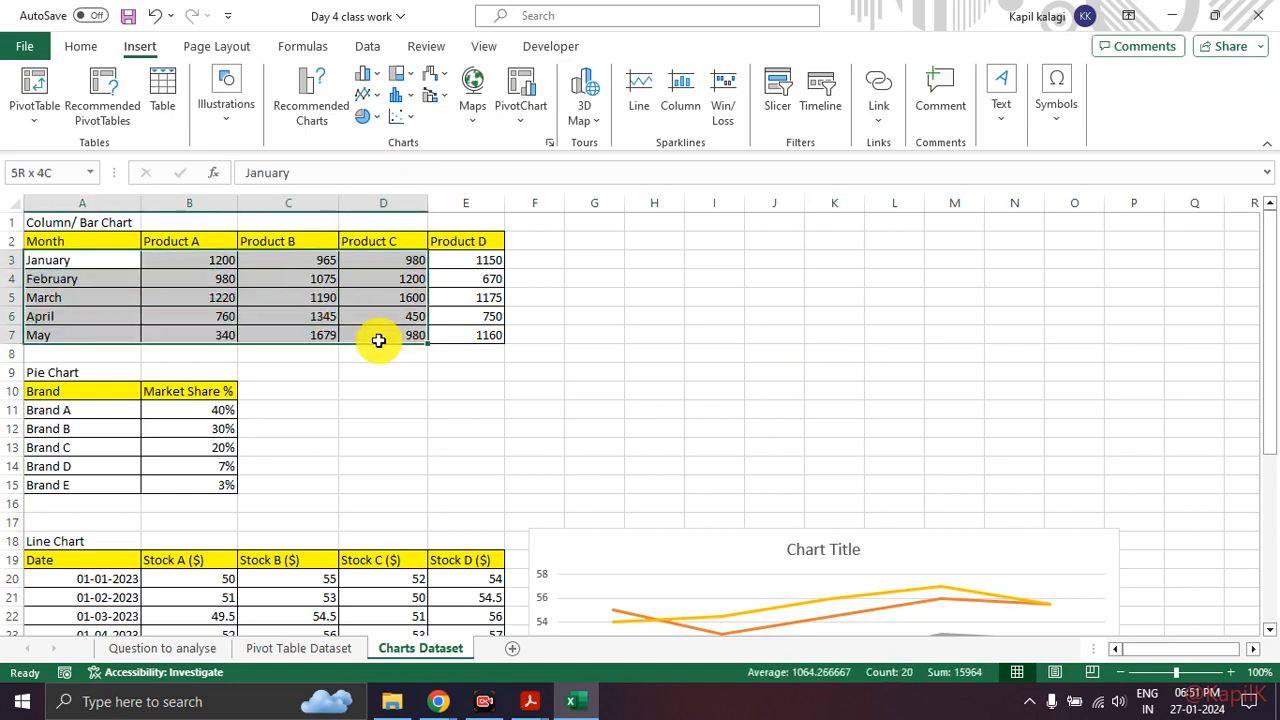
left_click(383, 390)
left_click_drag(80, 243, 466, 316)
scroll(720, 366, "down", 3)
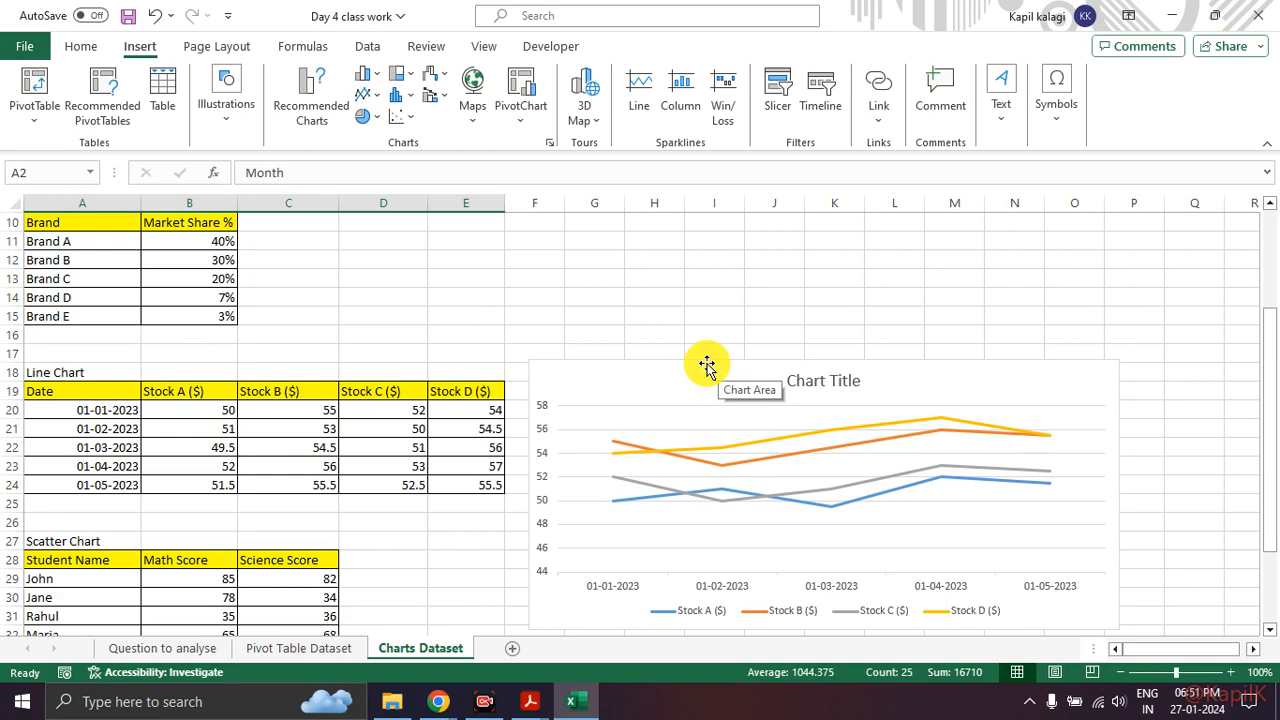
scroll(690, 355, "up", 3)
left_click(655, 350)
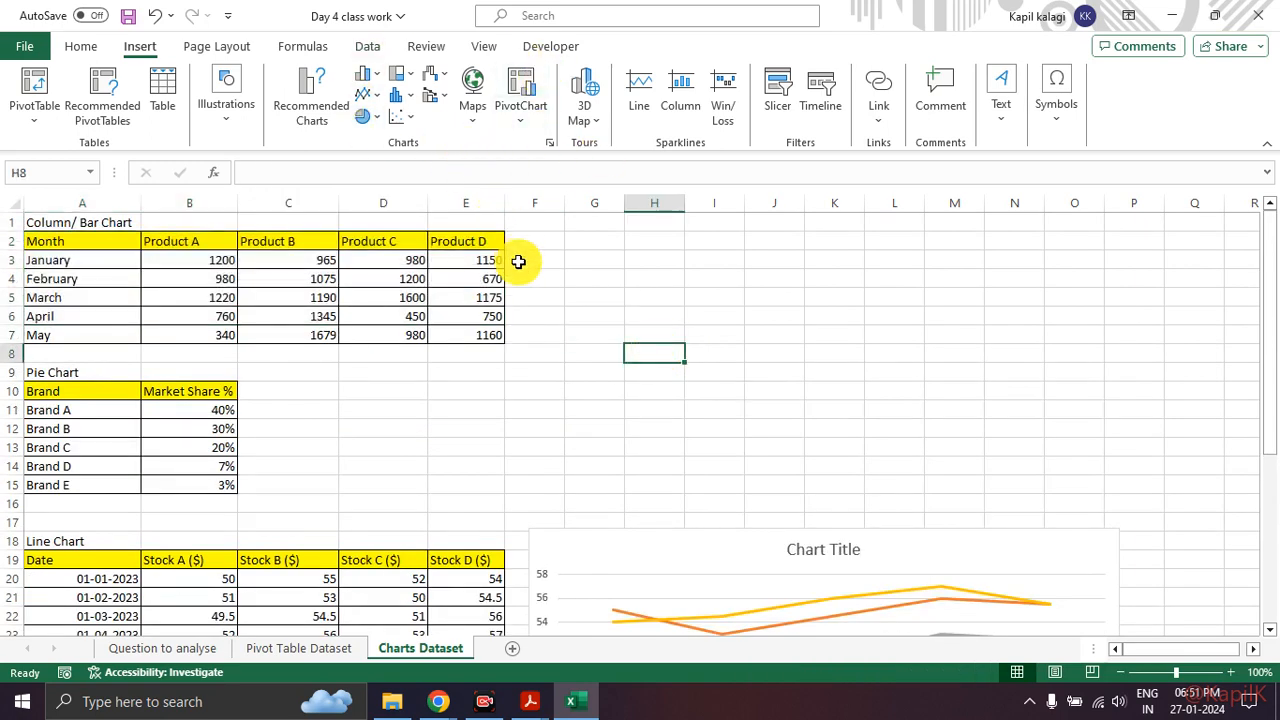
Step: Widen column E slightly and highlight the monthly product table to check the range
left_click_drag(506, 203, 534, 203)
left_click(579, 348)
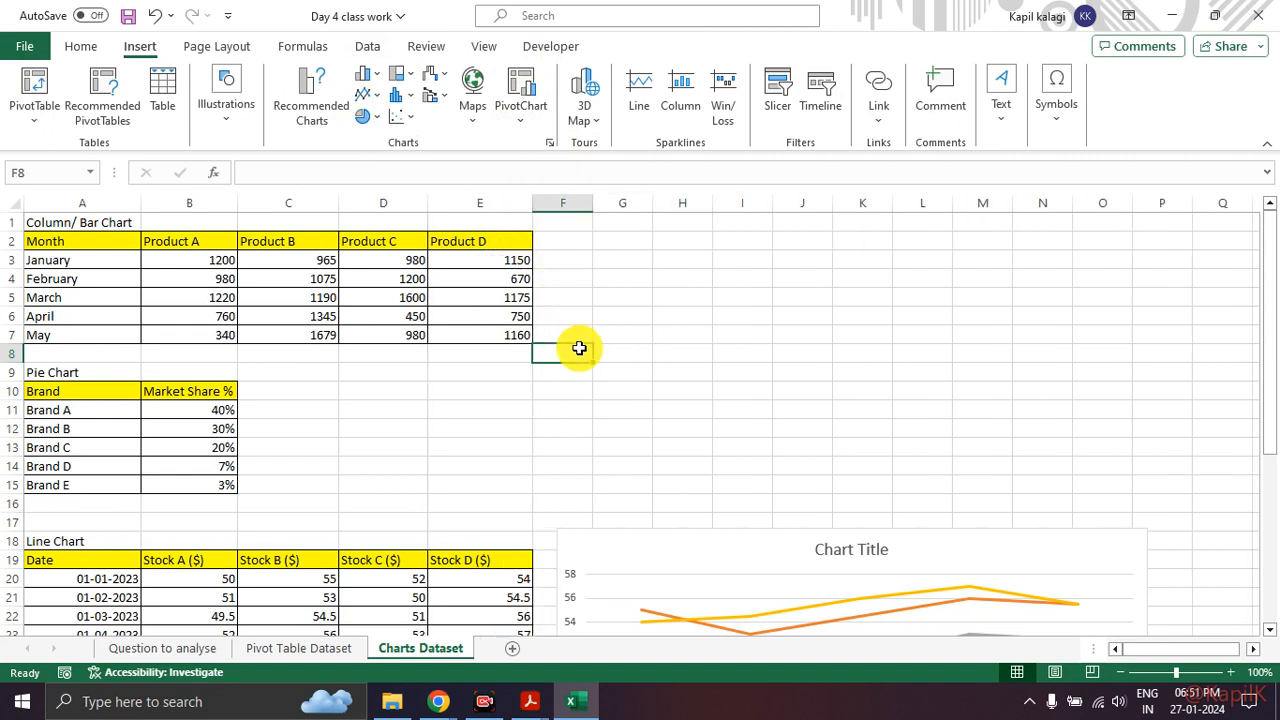
left_click_drag(106, 241, 477, 326)
left_click(470, 390)
Step: Insert a 2-D clustered column chart from the product table A2:E7
left_click_drag(100, 245, 463, 330)
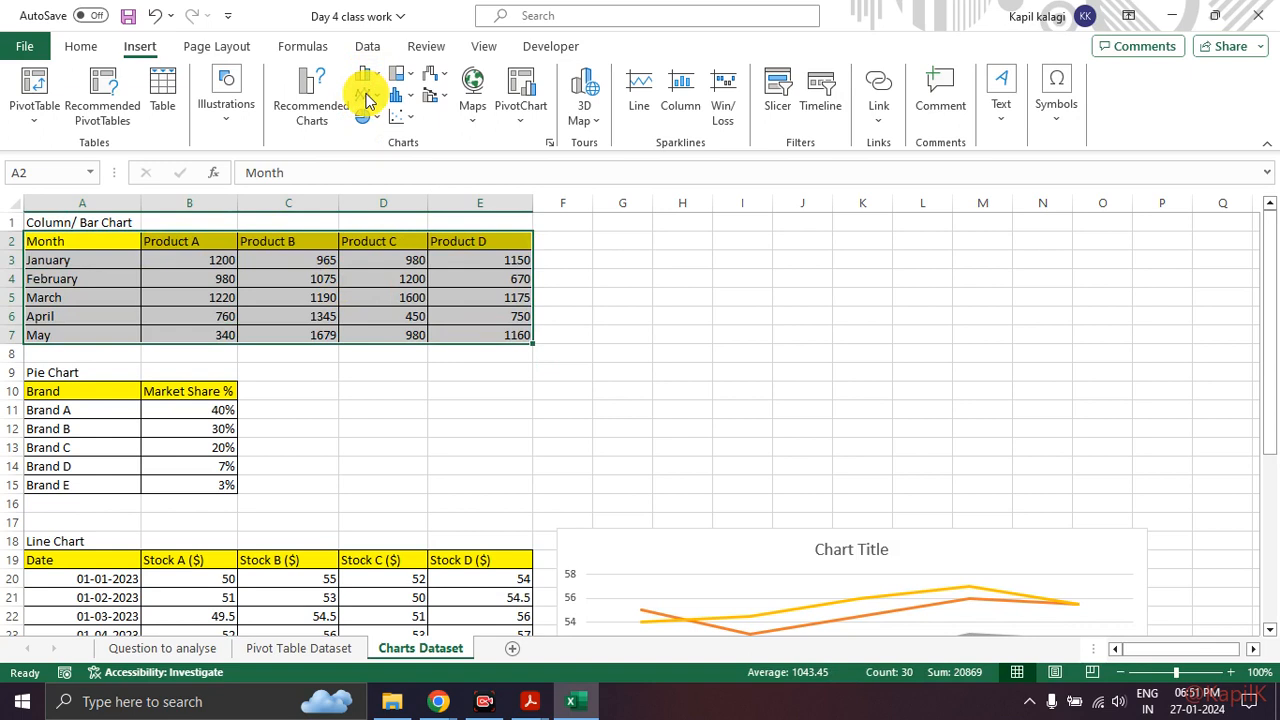
left_click(365, 78)
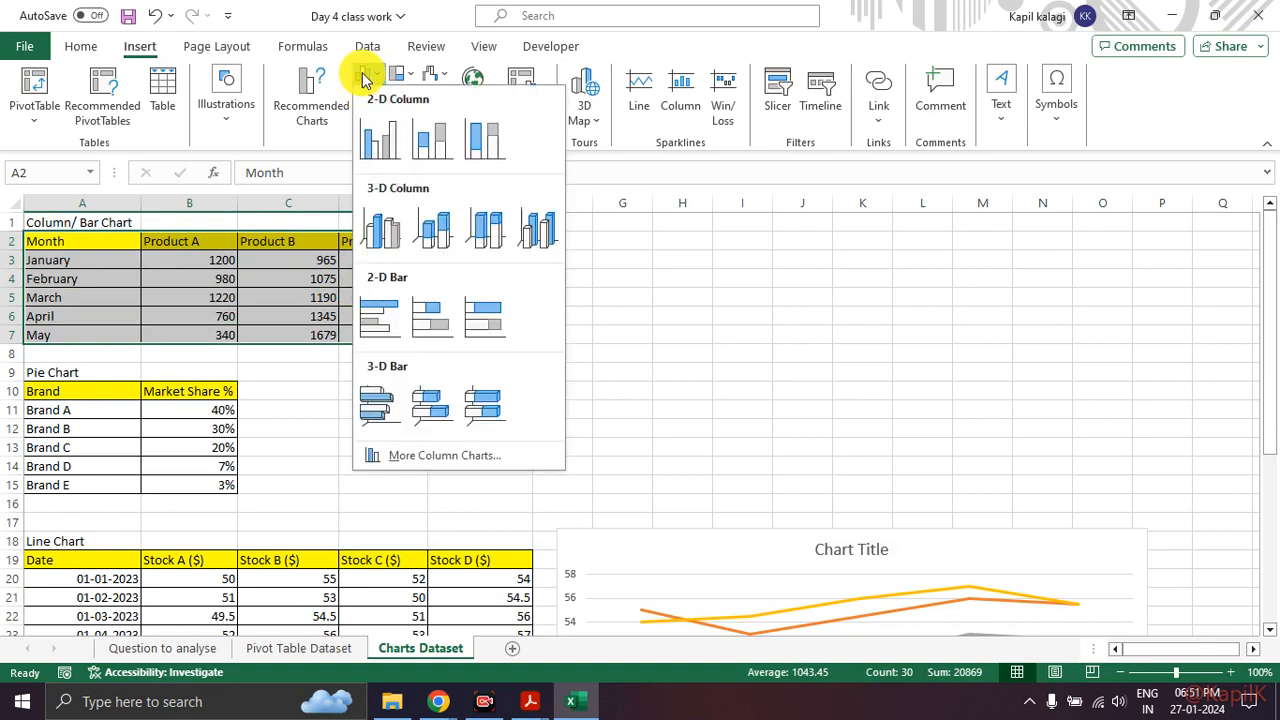
left_click(377, 145)
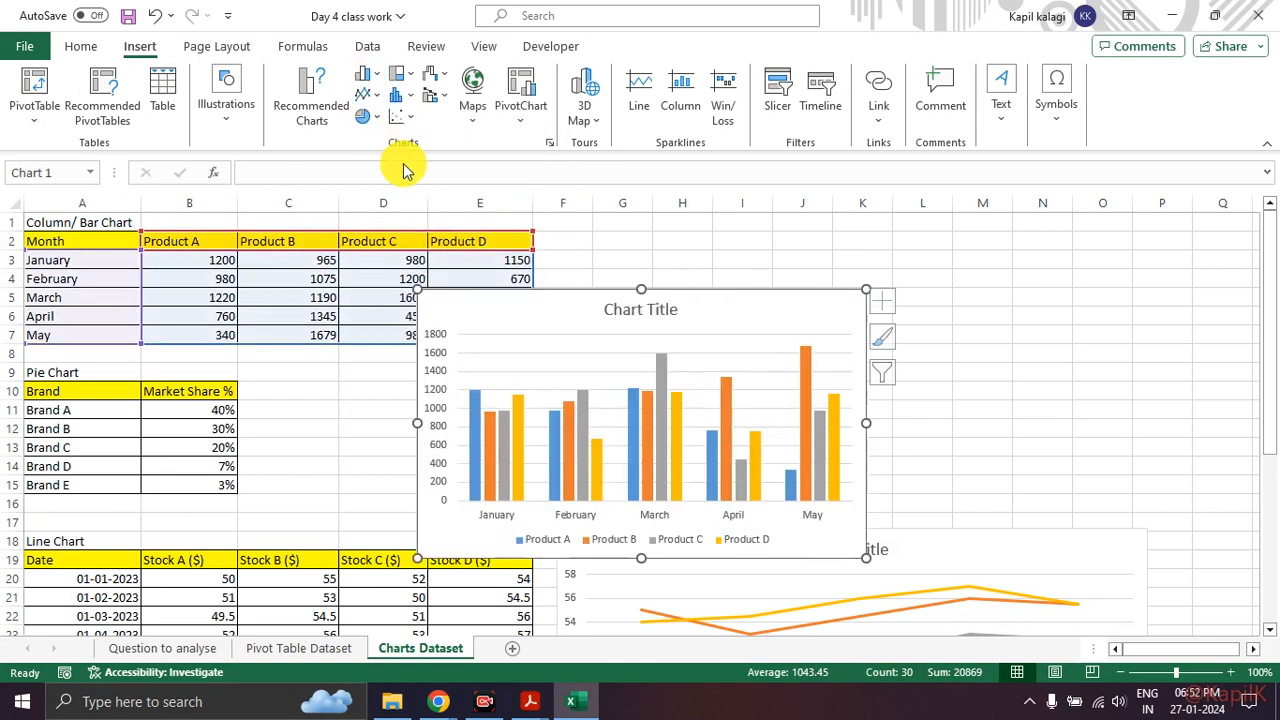
Step: Move the column chart beside the product table and enlarge it to span about columns G to O
left_click_drag(729, 323, 889, 251)
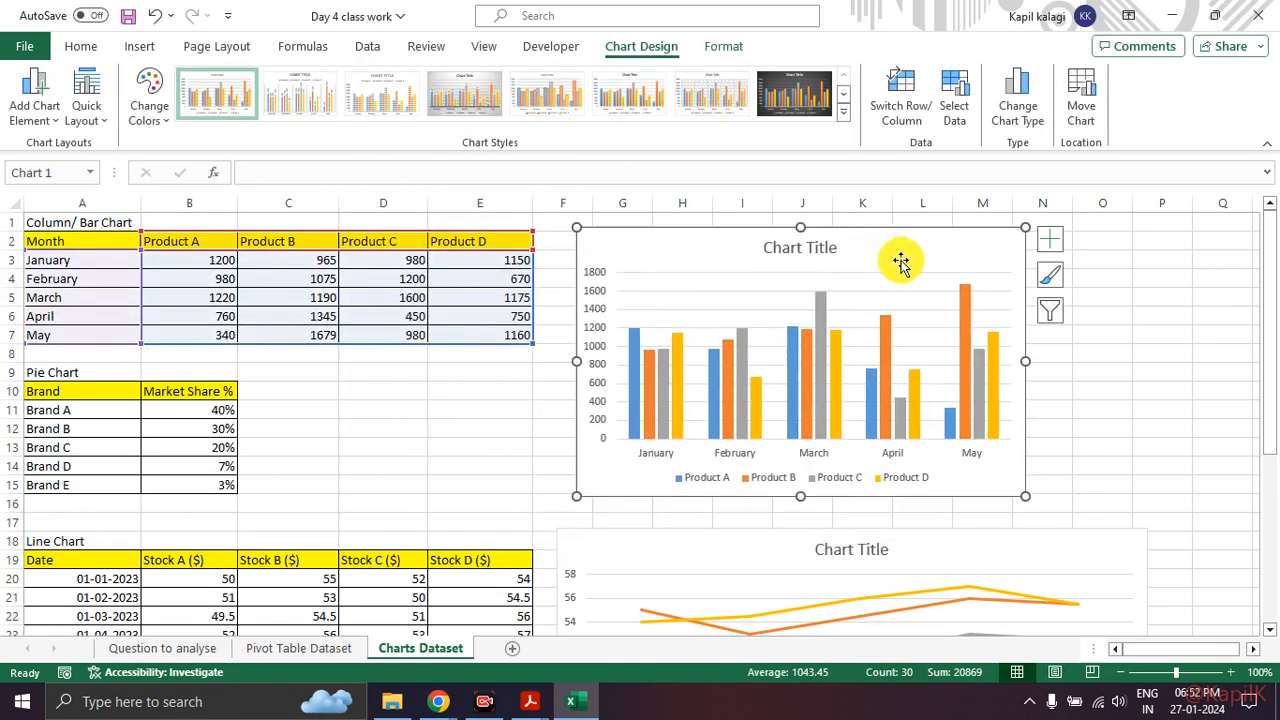
left_click_drag(800, 497, 800, 511)
left_click_drag(1025, 369, 1098, 369)
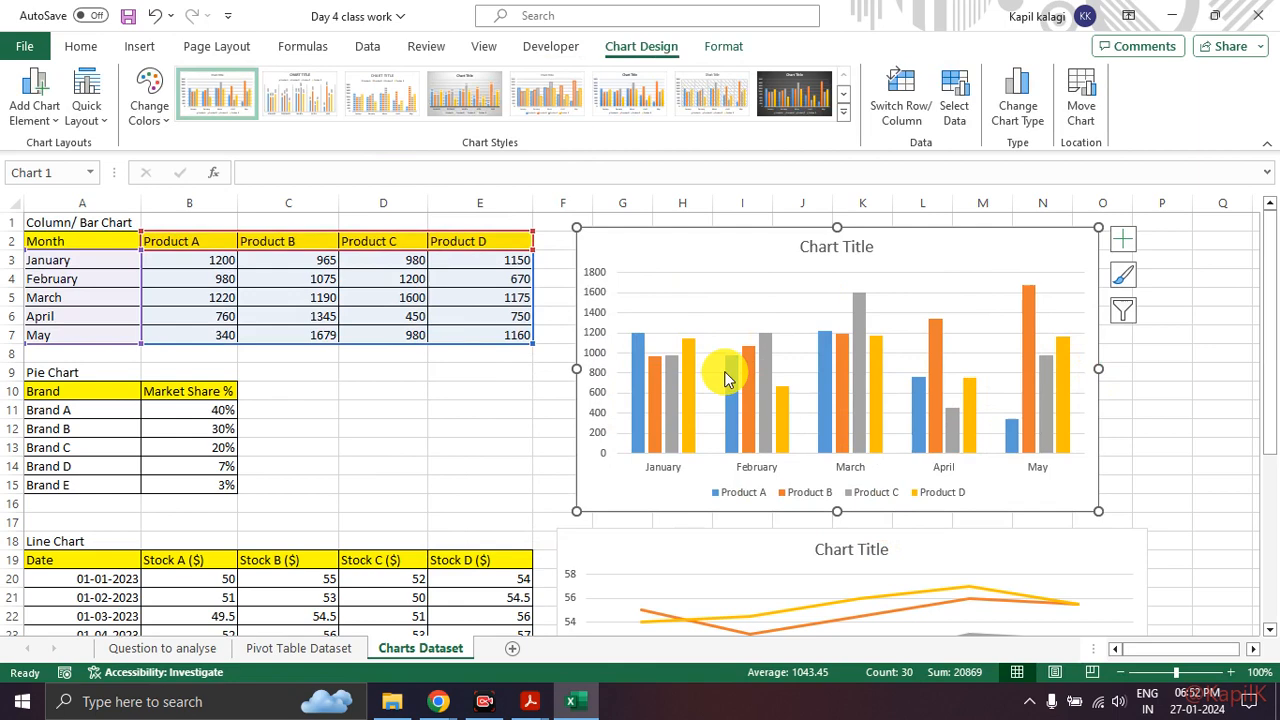
Step: Delete the stock line chart and return to the product table with its column chart
scroll(740, 400, "down", 1)
left_click(720, 500)
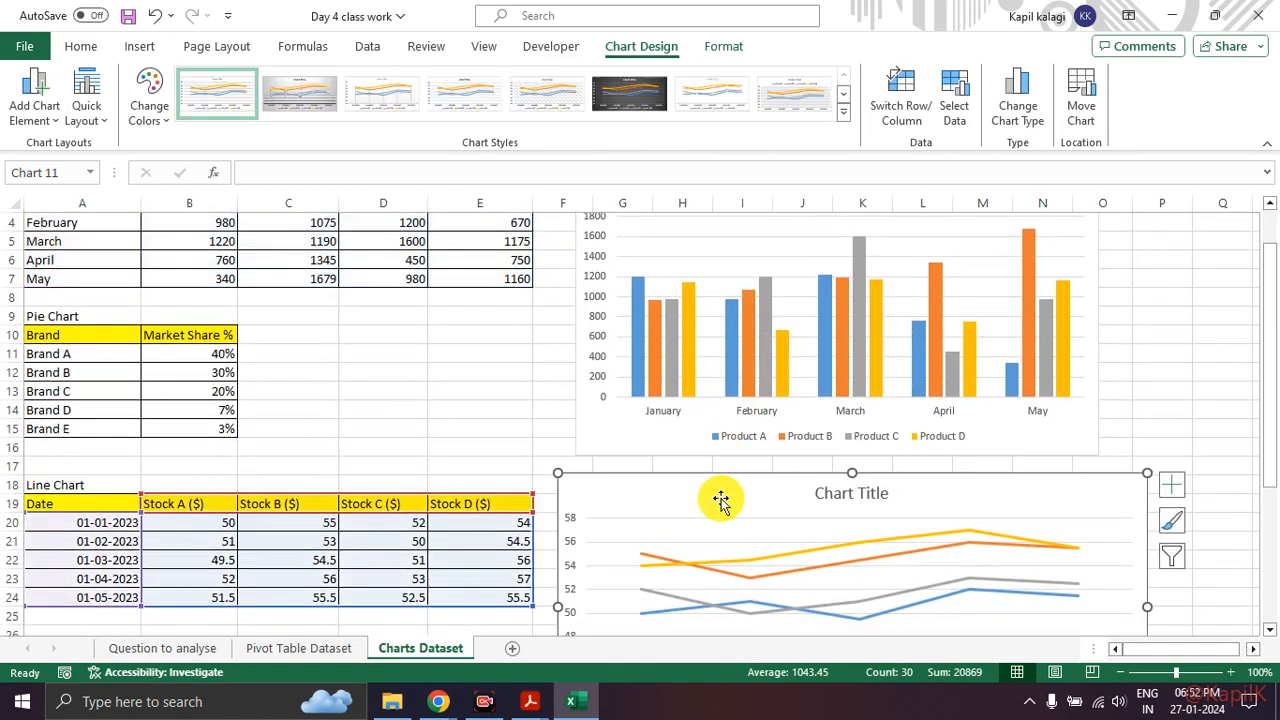
key("Delete")
scroll(720, 490, "up", 1)
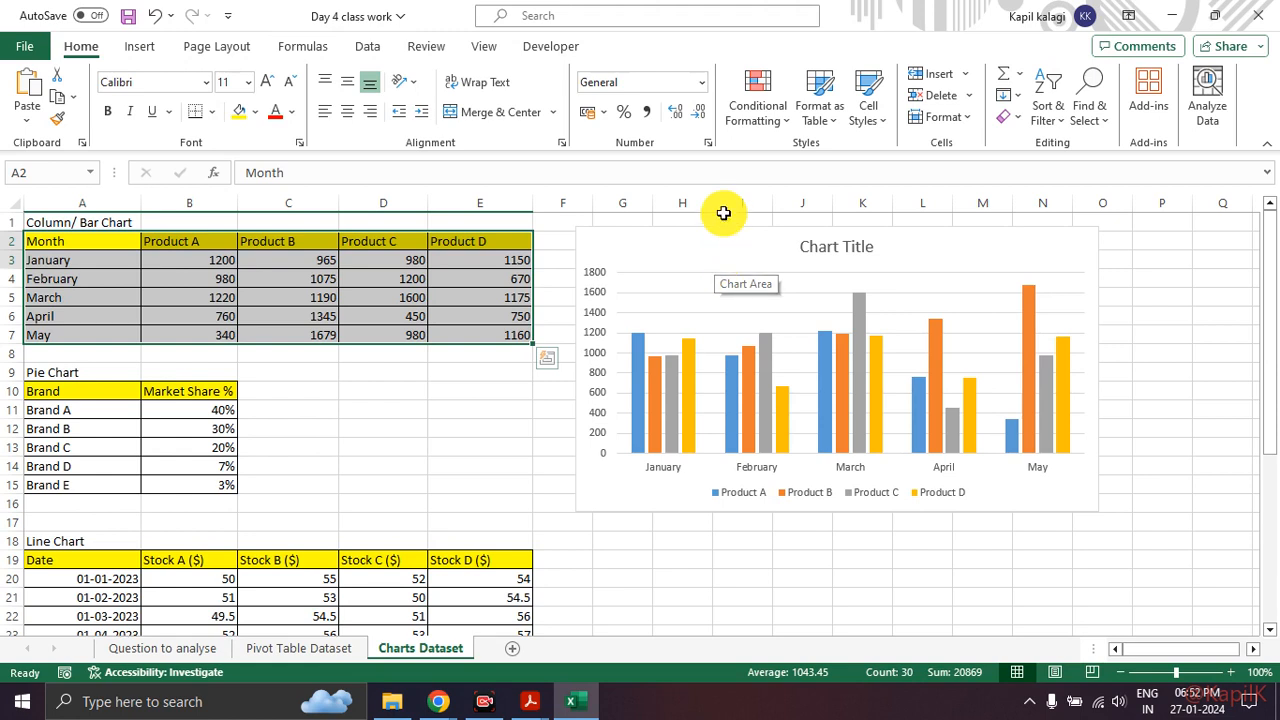
Step: Show the Insert chart commands and circle them in red, ringing the column and pie chart commands separately
left_click(140, 46)
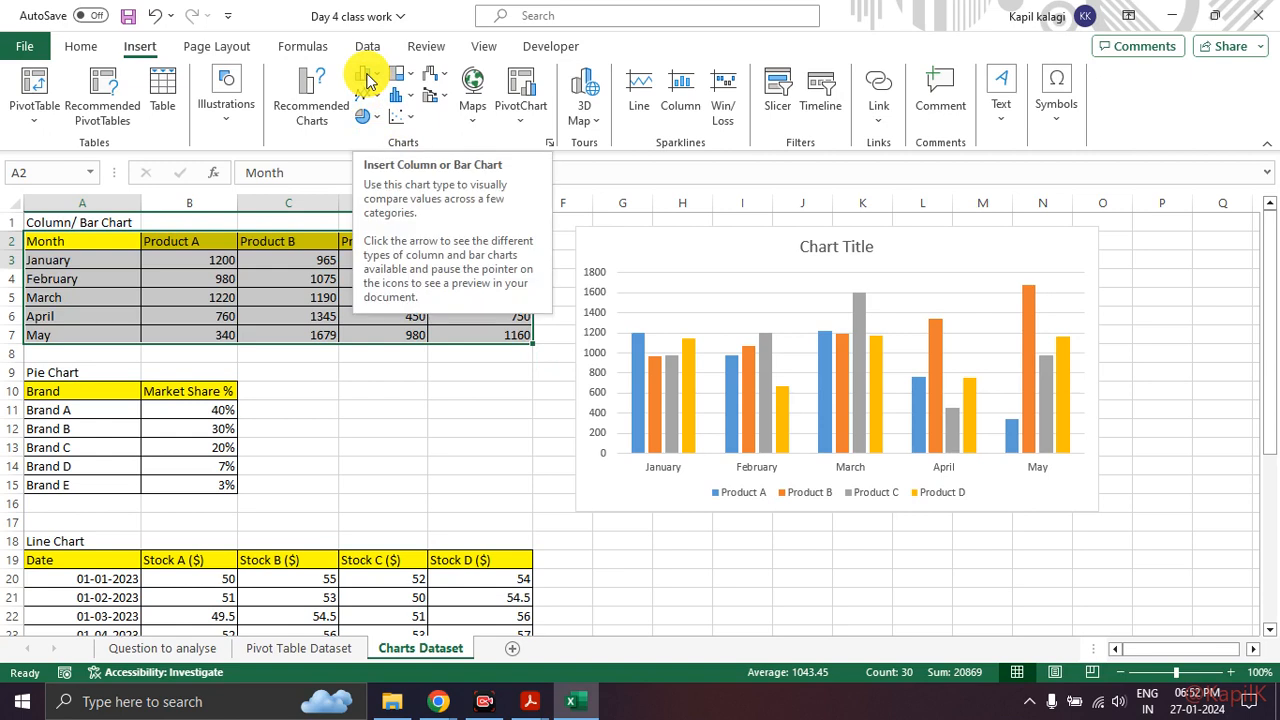
mouse_move(356, 72)
left_mouse_down()
mouse_move(350, 120)
mouse_move(490, 110)
mouse_move(440, 60)
mouse_move(380, 58)
left_mouse_up()
left_click_drag(465, 57, 521, 51)
mouse_move(368, 98)
left_mouse_down()
mouse_move(345, 114)
mouse_move(386, 102)
mouse_move(345, 84)
mouse_move(371, 80)
mouse_move(371, 51)
mouse_move(368, 62)
left_mouse_up()
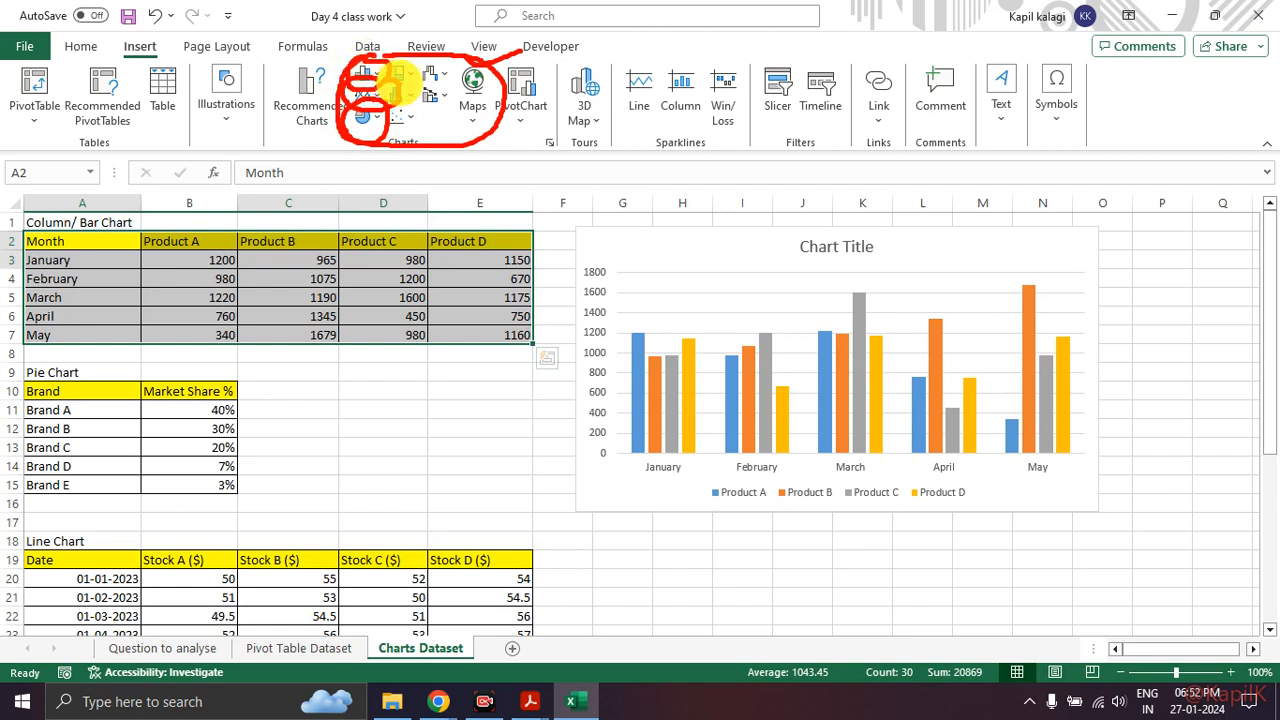
Step: Clear the red marks and move the column chart slightly closer to the product table
key("Escape")
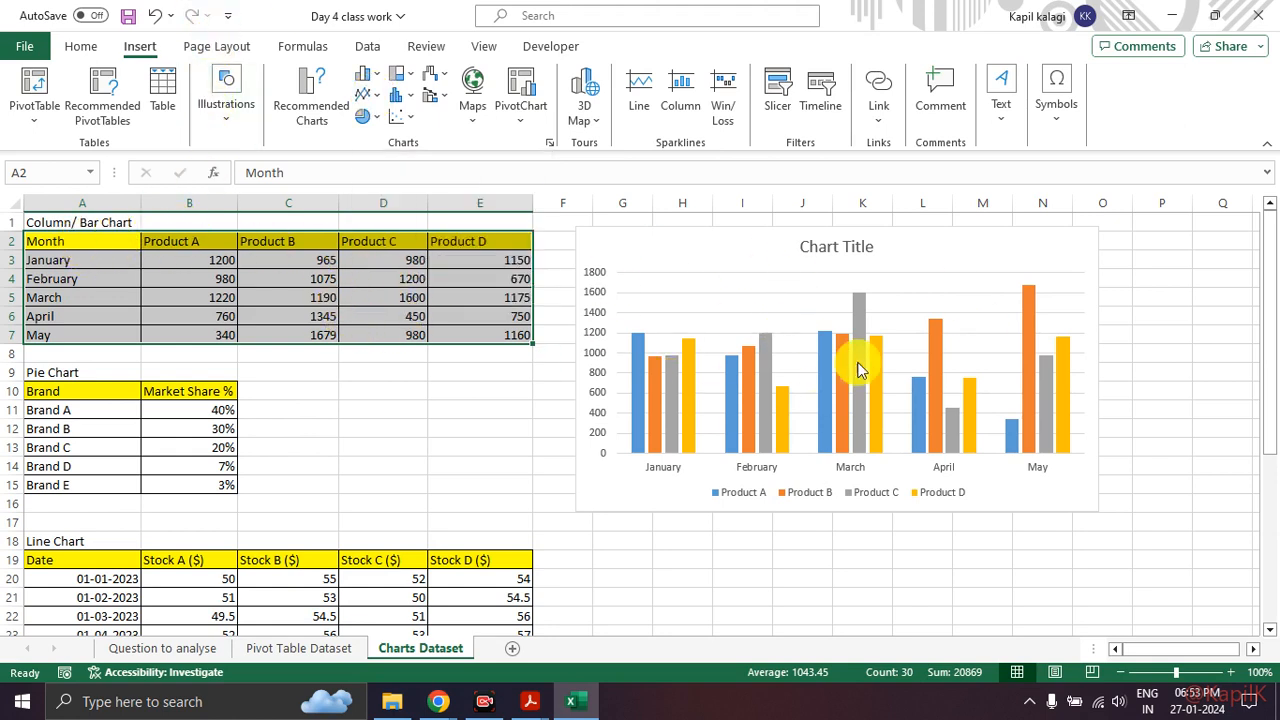
mouse_move(757, 263)
left_mouse_down()
mouse_move(769, 300)
mouse_move(717, 291)
mouse_move(778, 313)
mouse_move(763, 263)
mouse_move(766, 369)
mouse_move(748, 261)
left_mouse_up()
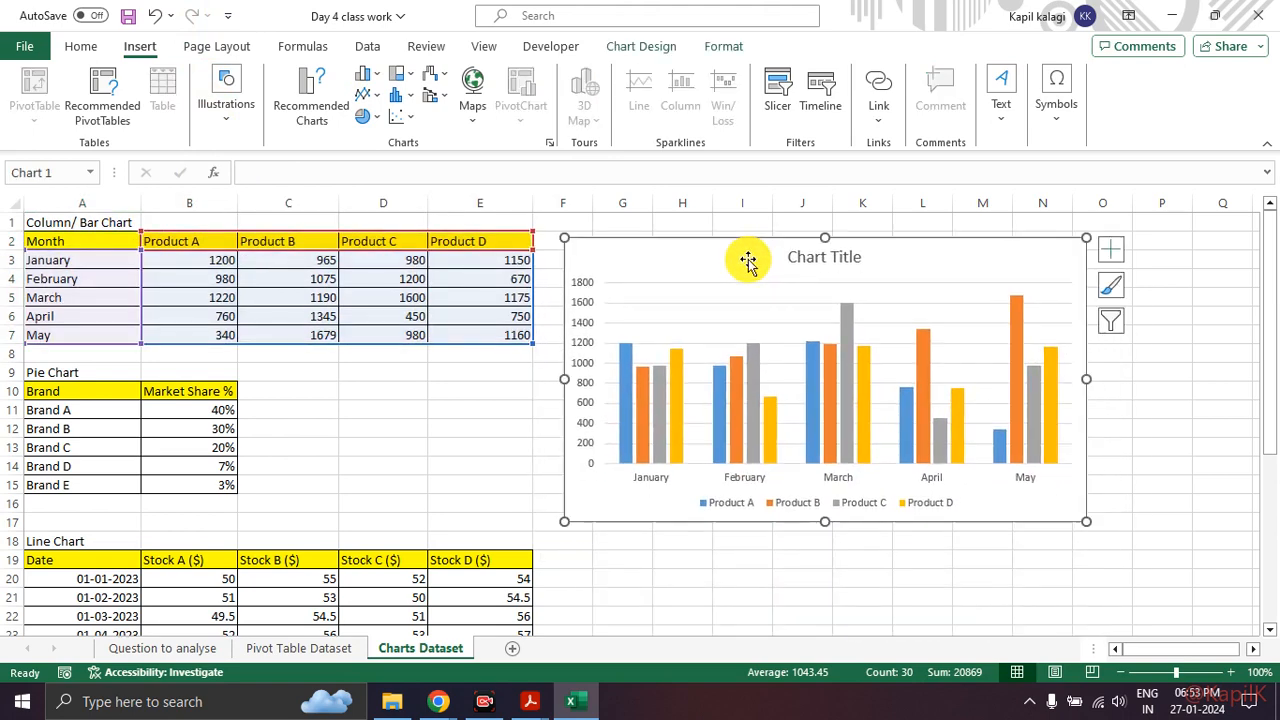
Step: Mark in red the space beside Developer with the chart deselected, and Chart Design and Format with the chart selected, clearing the marks
left_click(392, 414)
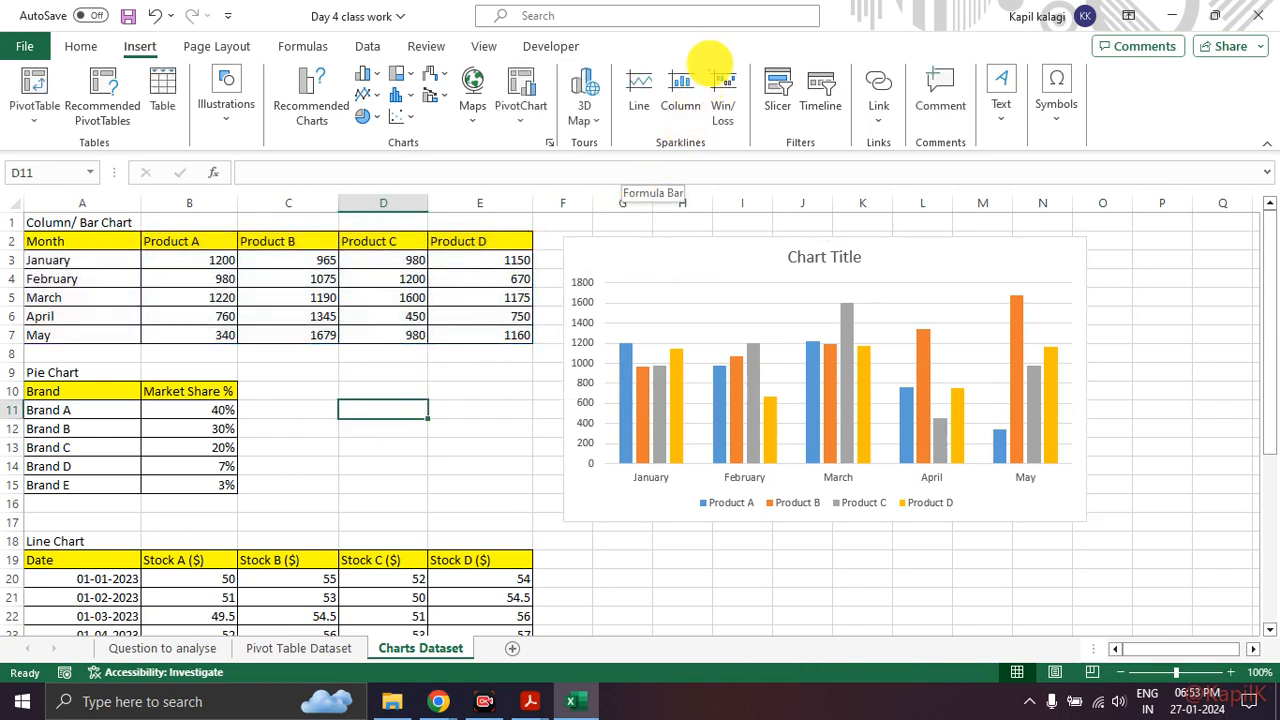
mouse_move(674, 29)
left_mouse_down()
mouse_move(586, 40)
mouse_move(771, 37)
mouse_move(680, 30)
left_mouse_up()
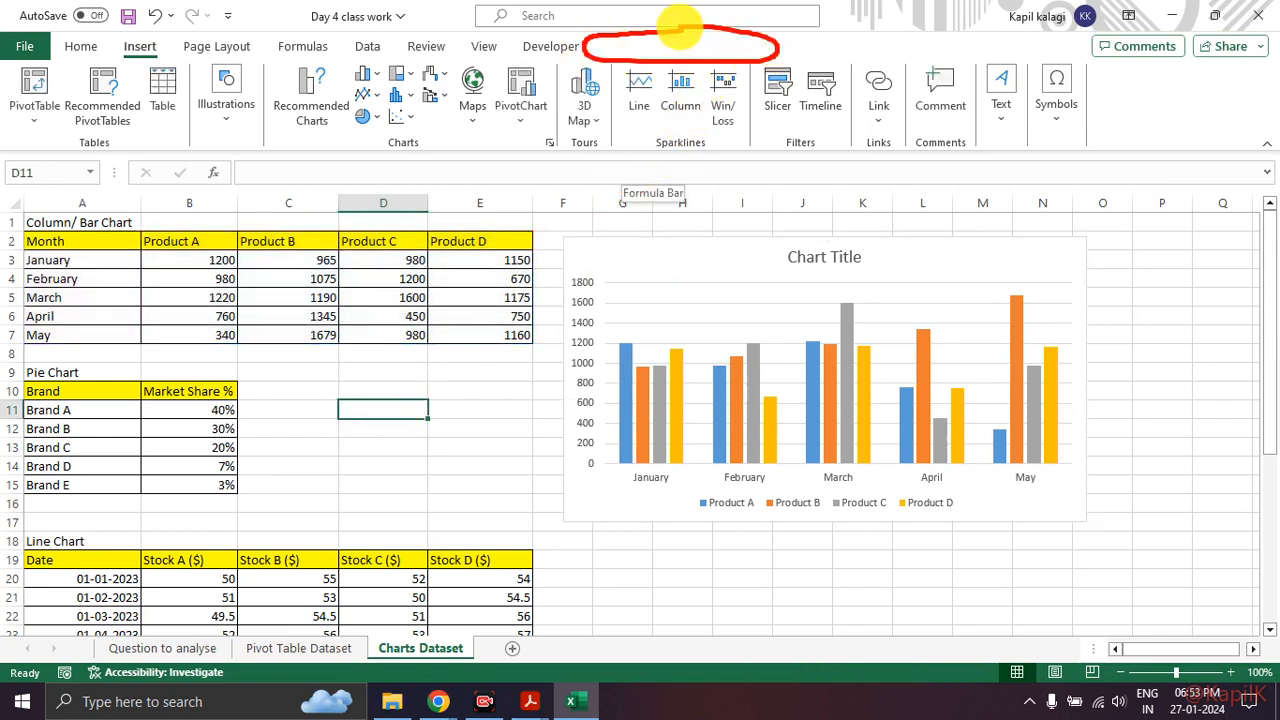
left_click_drag(592, 48, 755, 32)
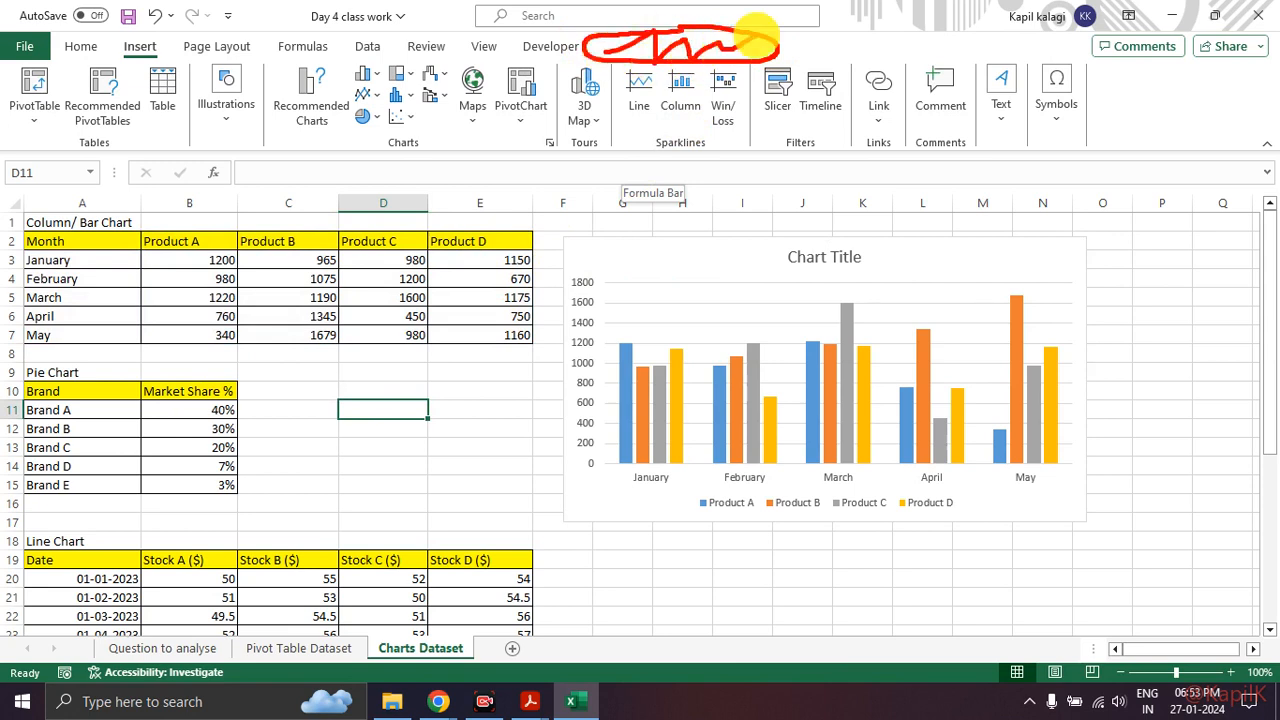
left_click(703, 245)
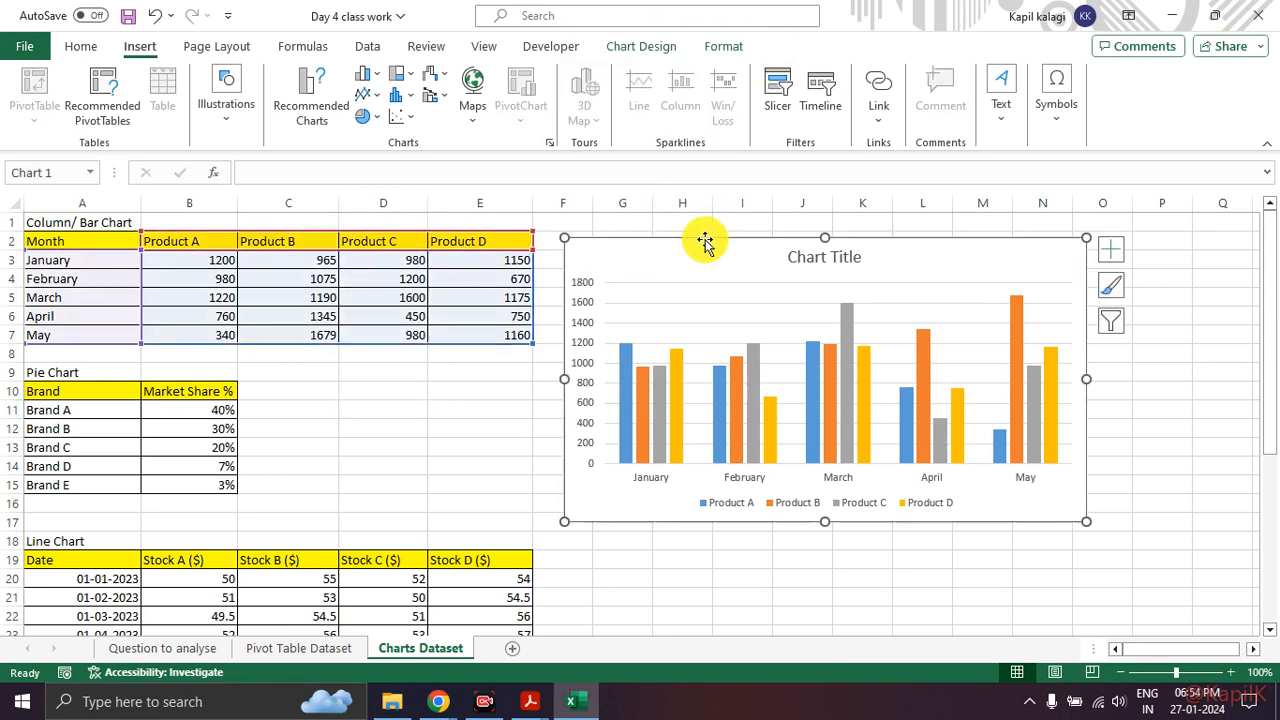
mouse_move(690, 24)
left_mouse_down()
mouse_move(597, 73)
mouse_move(774, 26)
mouse_move(654, 23)
mouse_move(651, 37)
mouse_move(730, 18)
mouse_move(745, 45)
mouse_move(820, 17)
left_mouse_up()
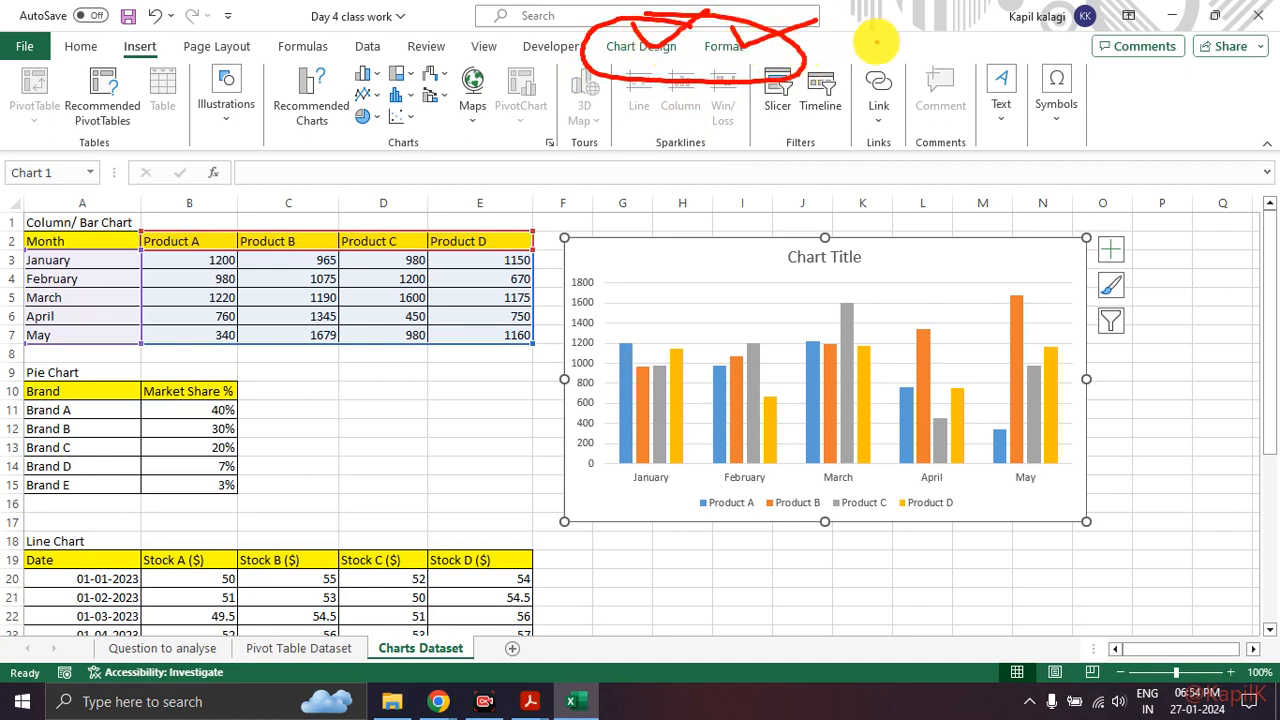
key("Escape")
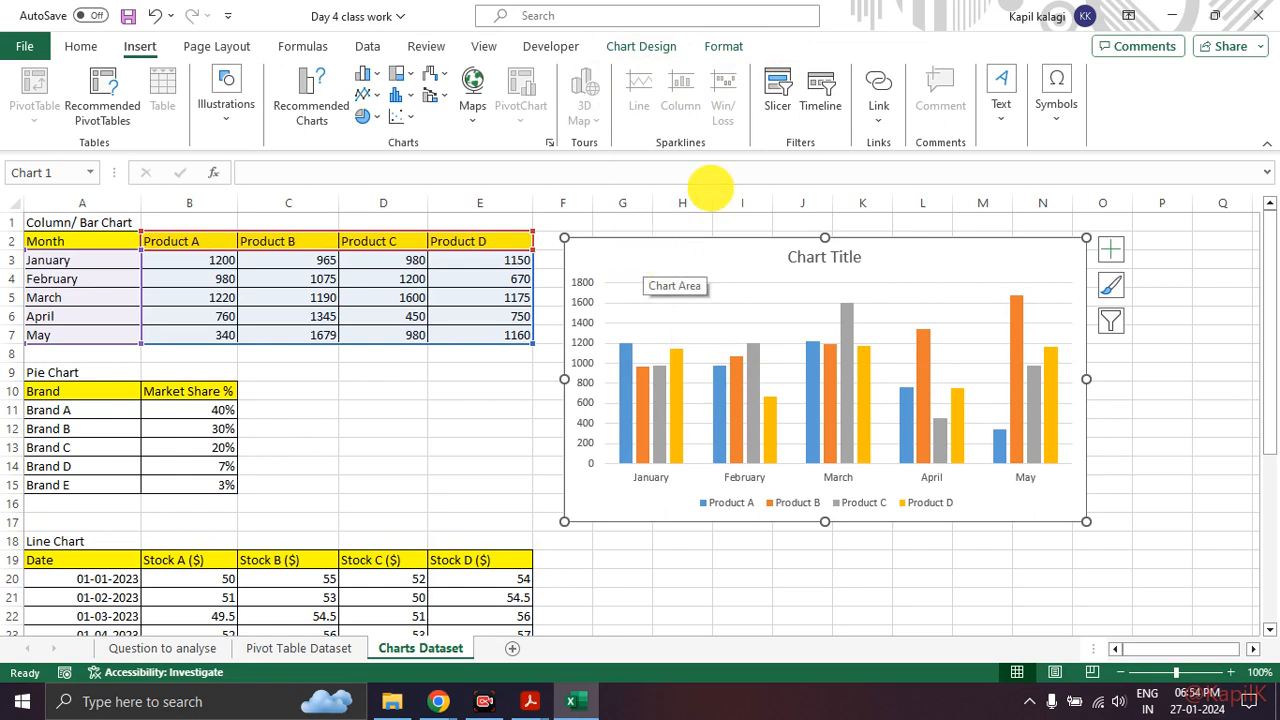
Step: Circle and tick Chart Design and Format in red, draw an arrow down to the column chart, and clear the marks
mouse_move(745, 35)
left_mouse_down()
mouse_move(663, 23)
mouse_move(571, 63)
mouse_move(780, 44)
left_mouse_up()
left_click_drag(628, 25, 778, 28)
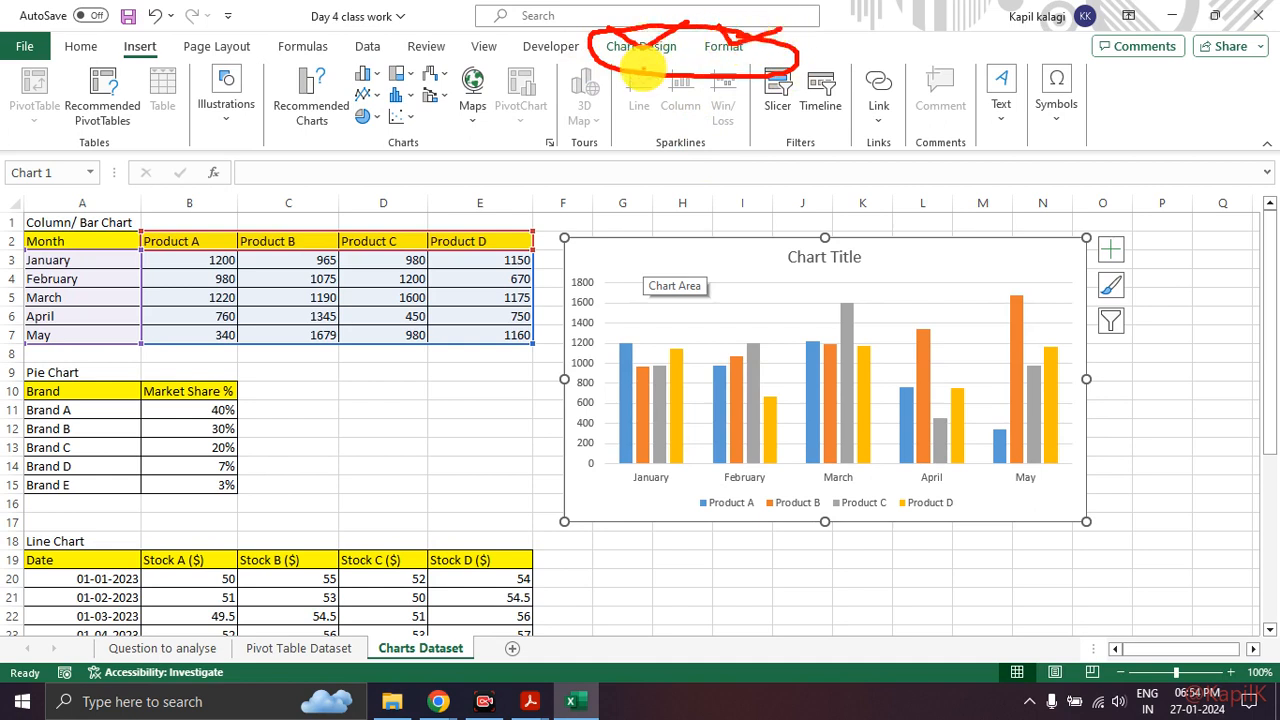
mouse_move(665, 62)
left_mouse_down()
mouse_move(685, 262)
mouse_move(670, 258)
mouse_move(722, 250)
left_mouse_up()
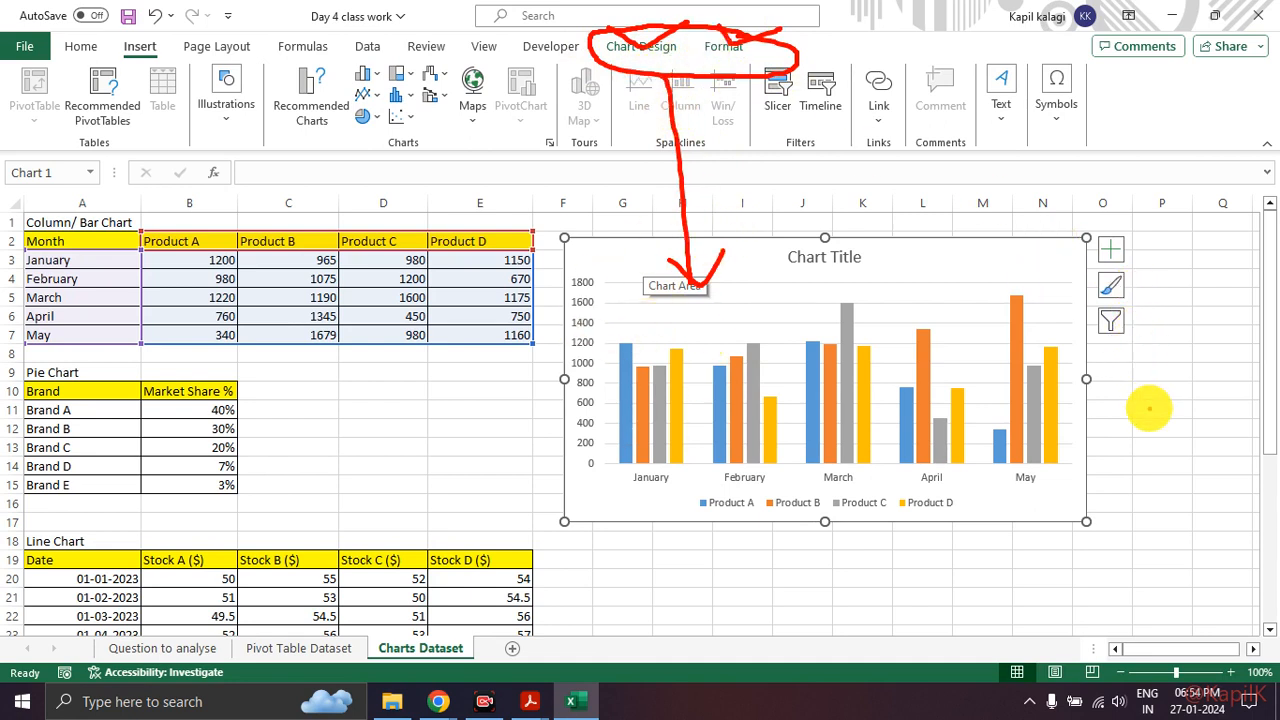
key("Escape")
Step: Toggle the column chart's selection to demonstrate when Chart Design and Format are available
left_click(1168, 334)
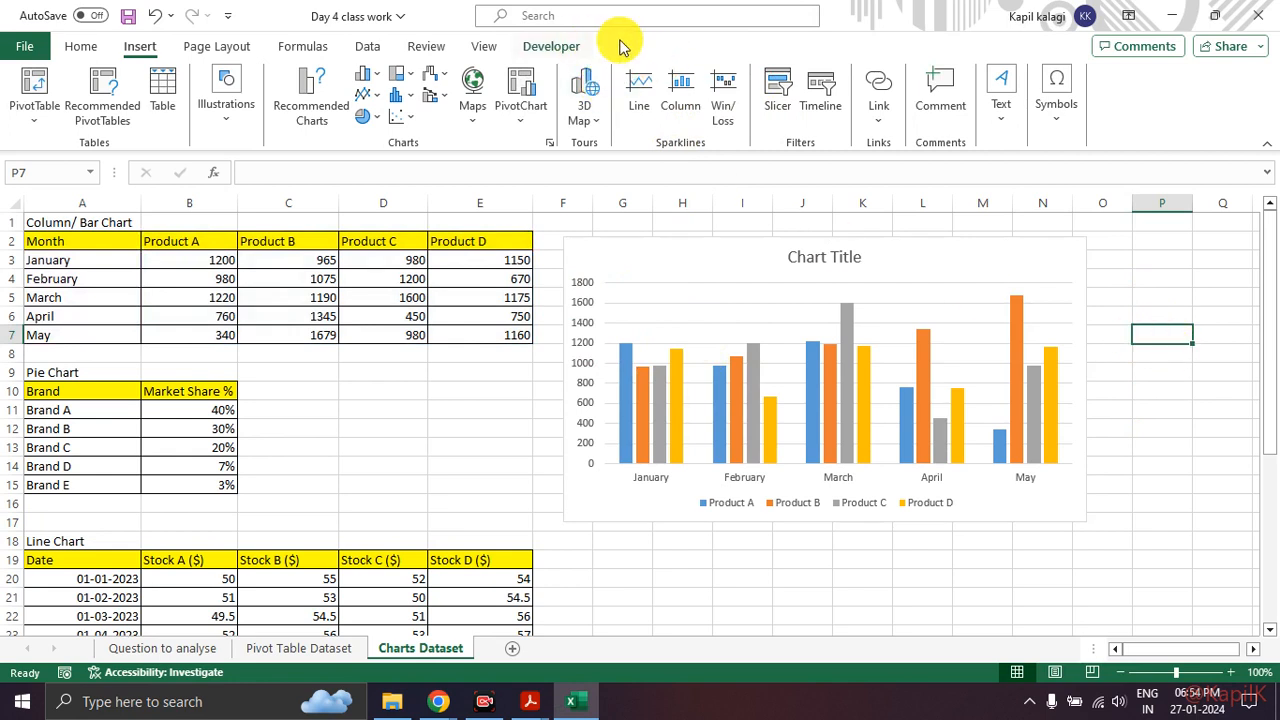
left_click(706, 278)
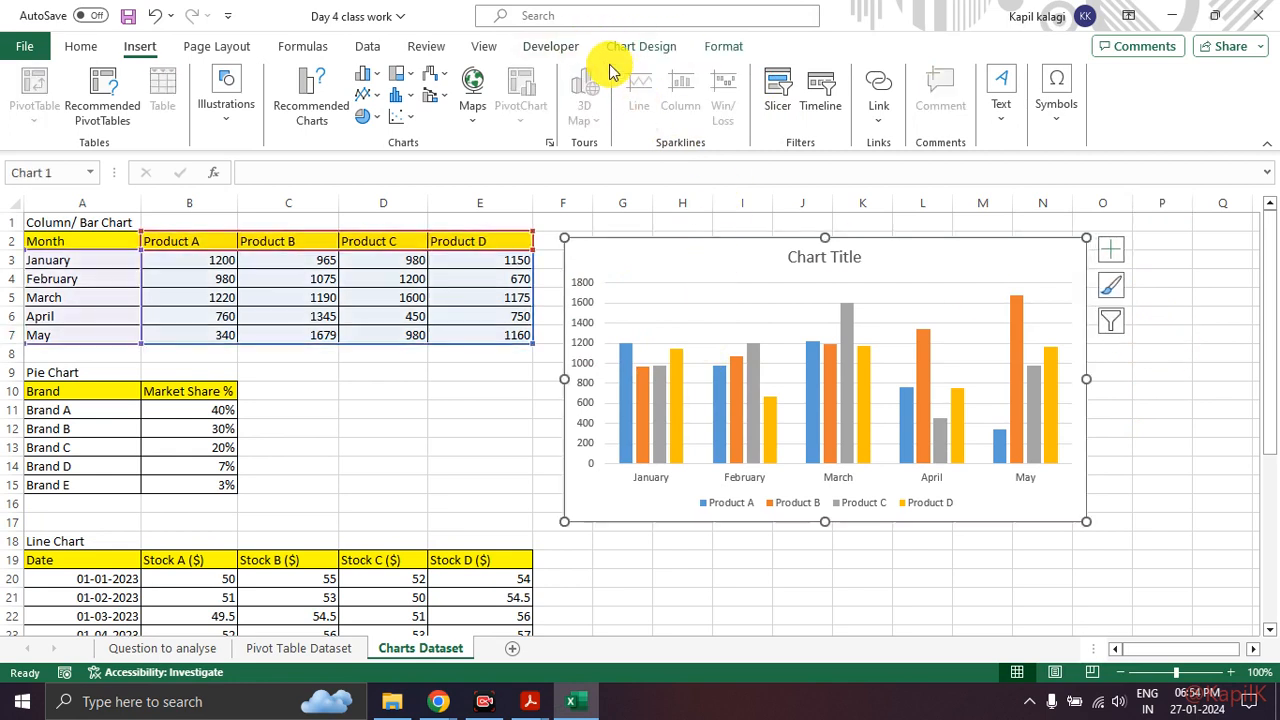
key("Escape")
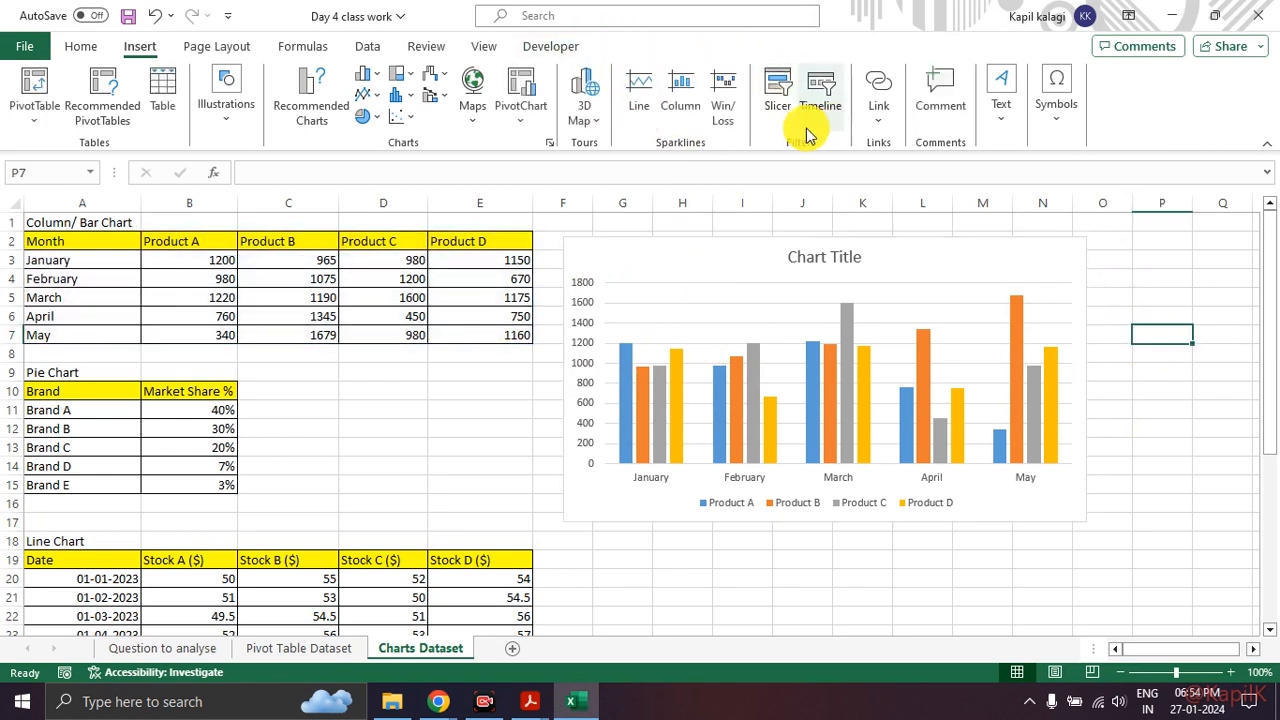
Step: Try several chart styles on the product column chart, including a dark one, and apply the last style in the gallery
left_click(724, 268)
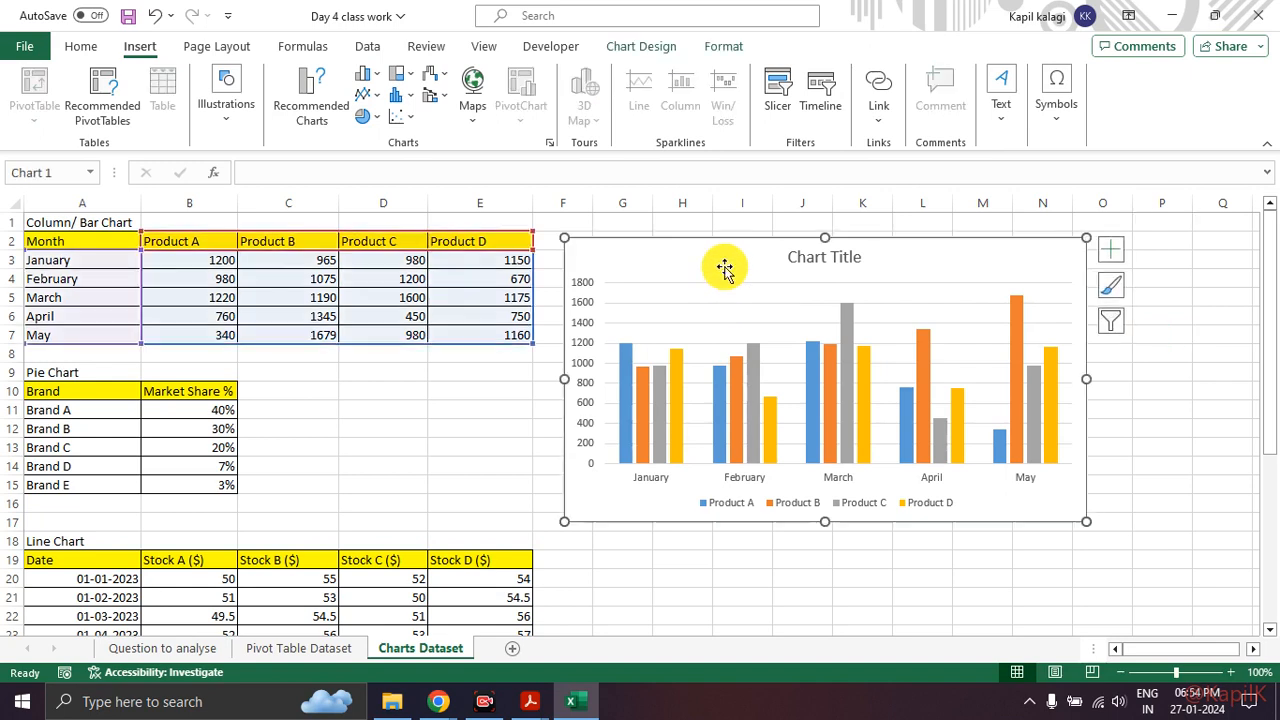
left_click(642, 47)
left_click(375, 100)
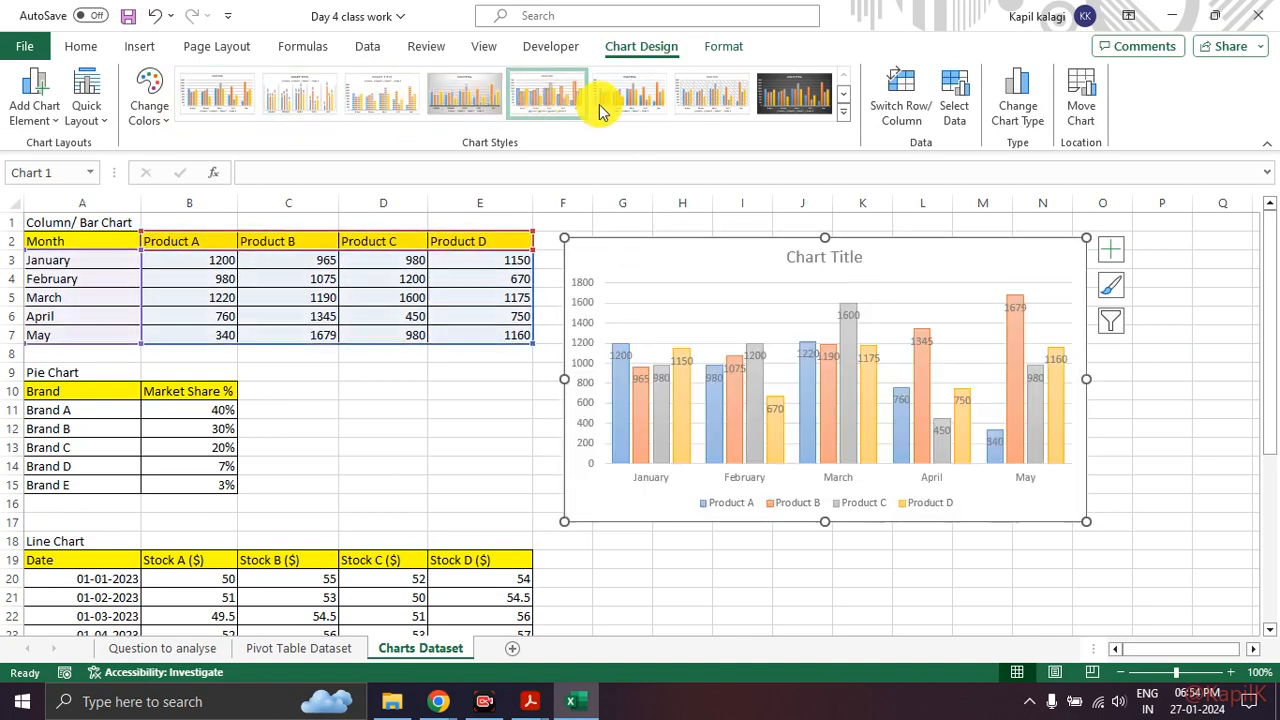
left_click(775, 100)
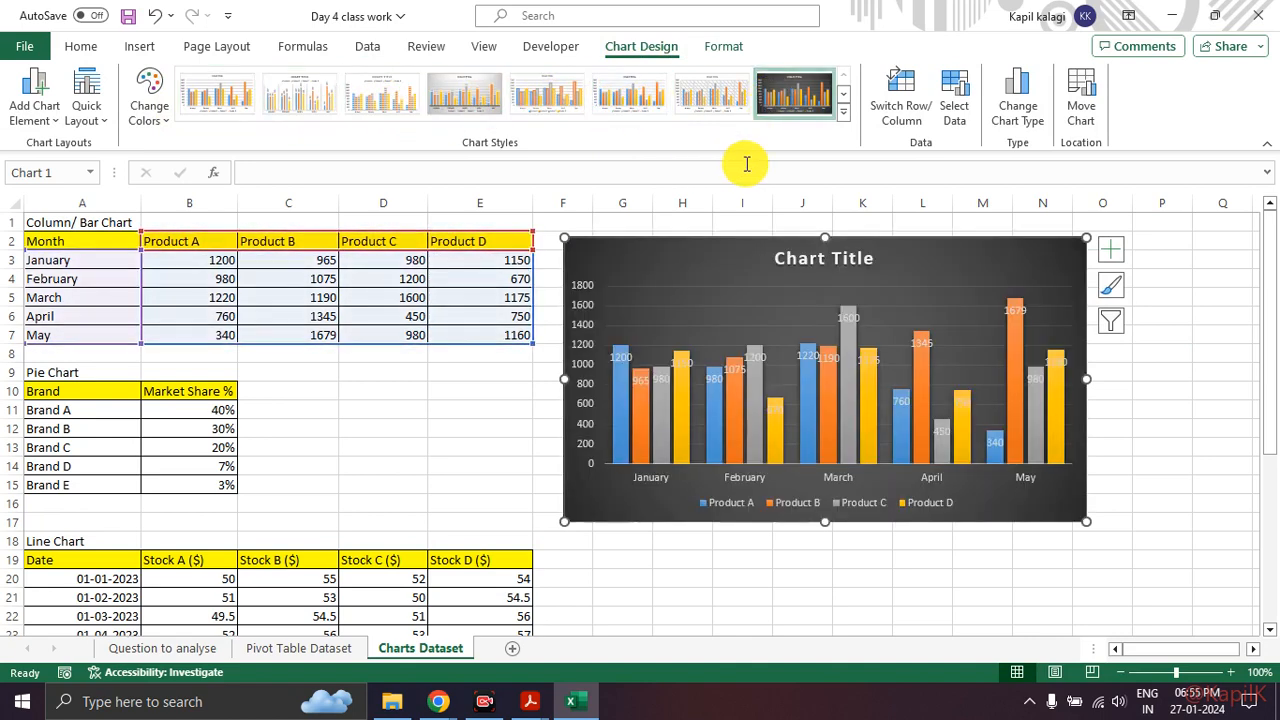
left_click(843, 114)
left_click(408, 157)
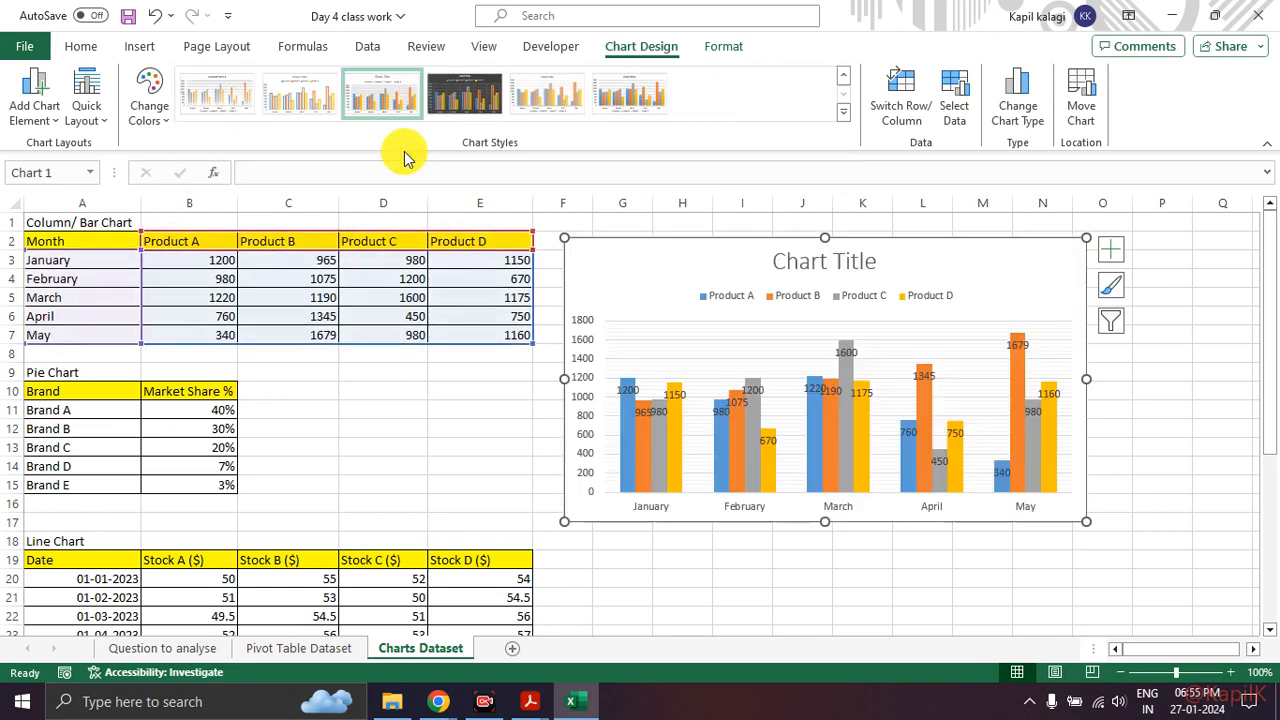
left_click(614, 106)
Step: Try colorful and blue palettes on the product chart and apply the monochromatic orange palette
left_click(152, 115)
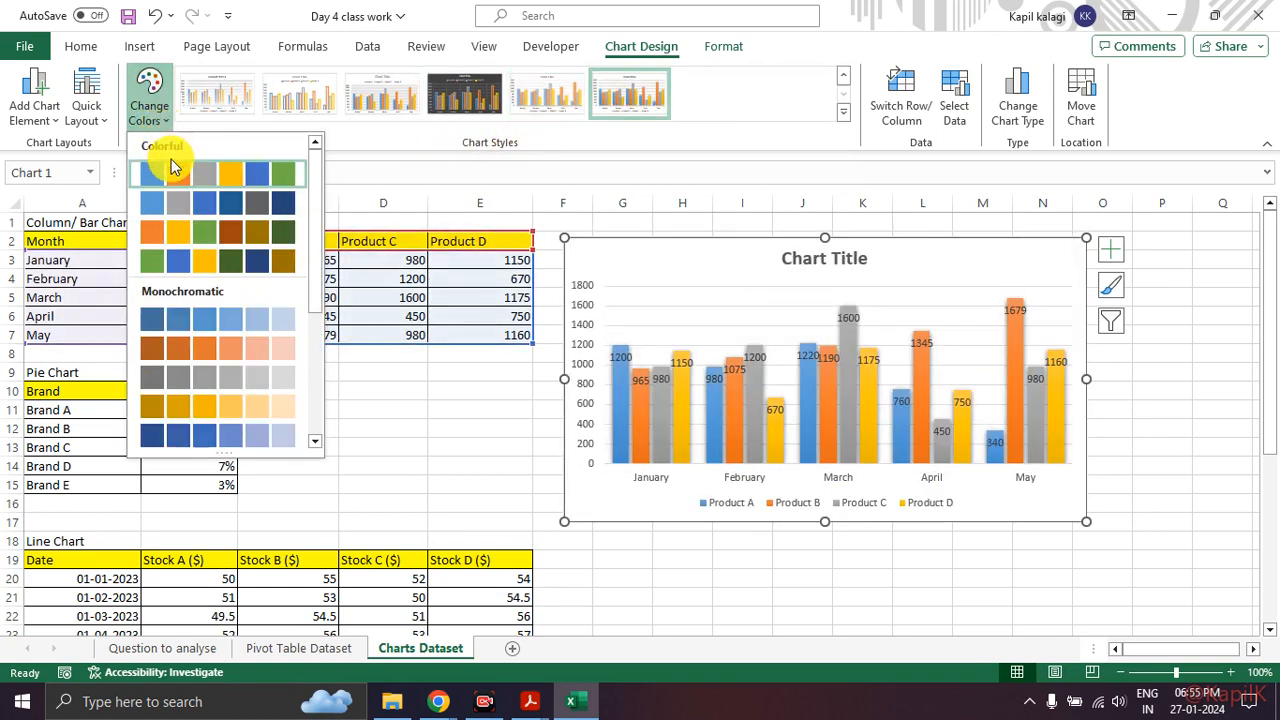
left_click(150, 258)
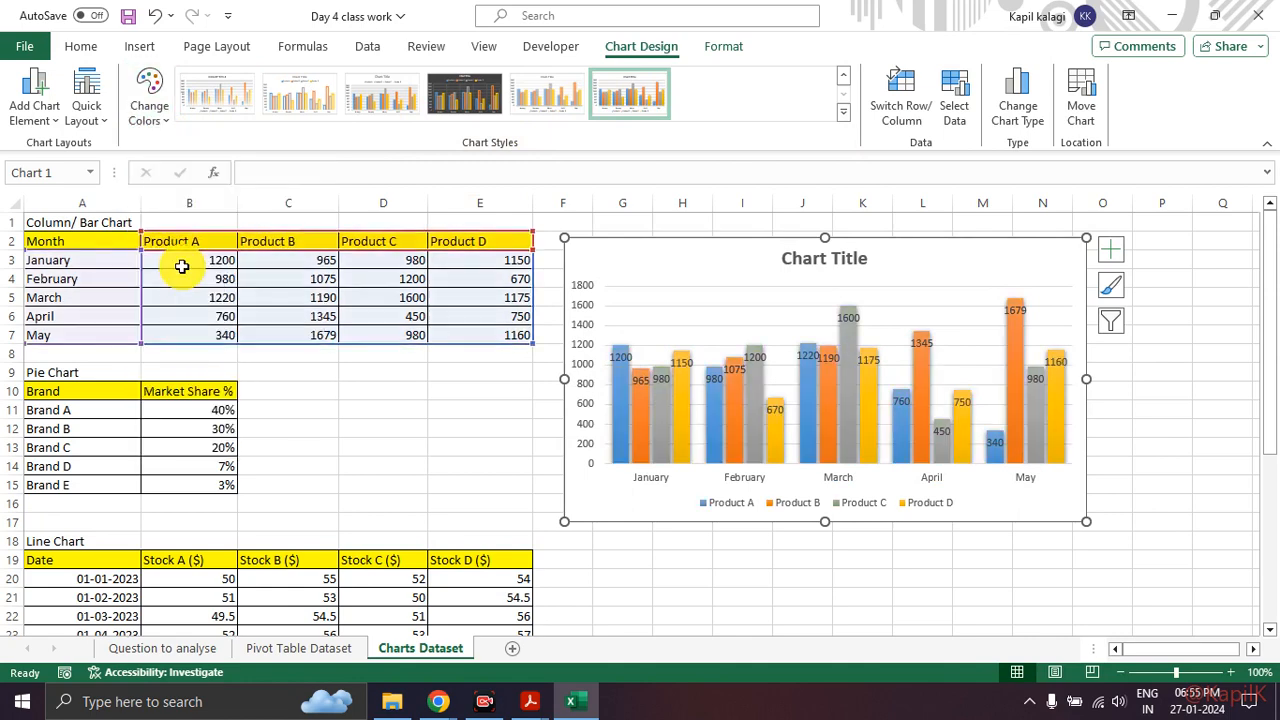
left_click(152, 105)
left_click(185, 320)
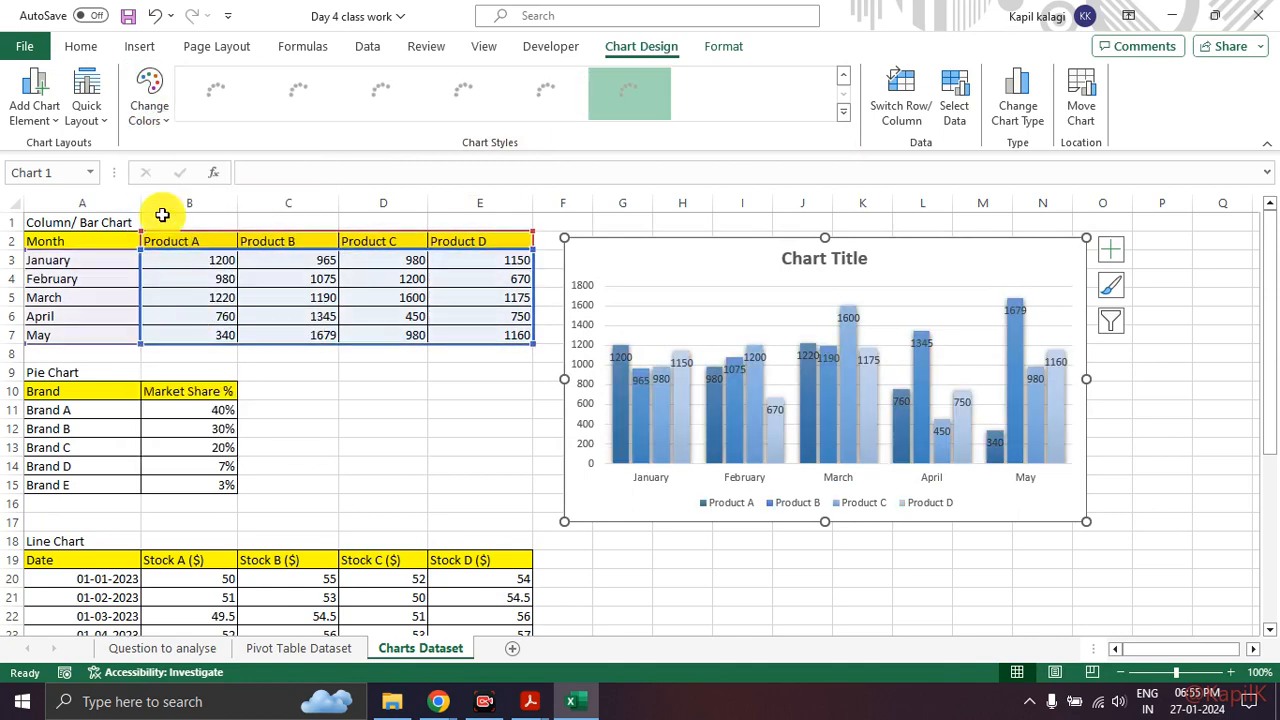
left_click(155, 115)
left_click(199, 361)
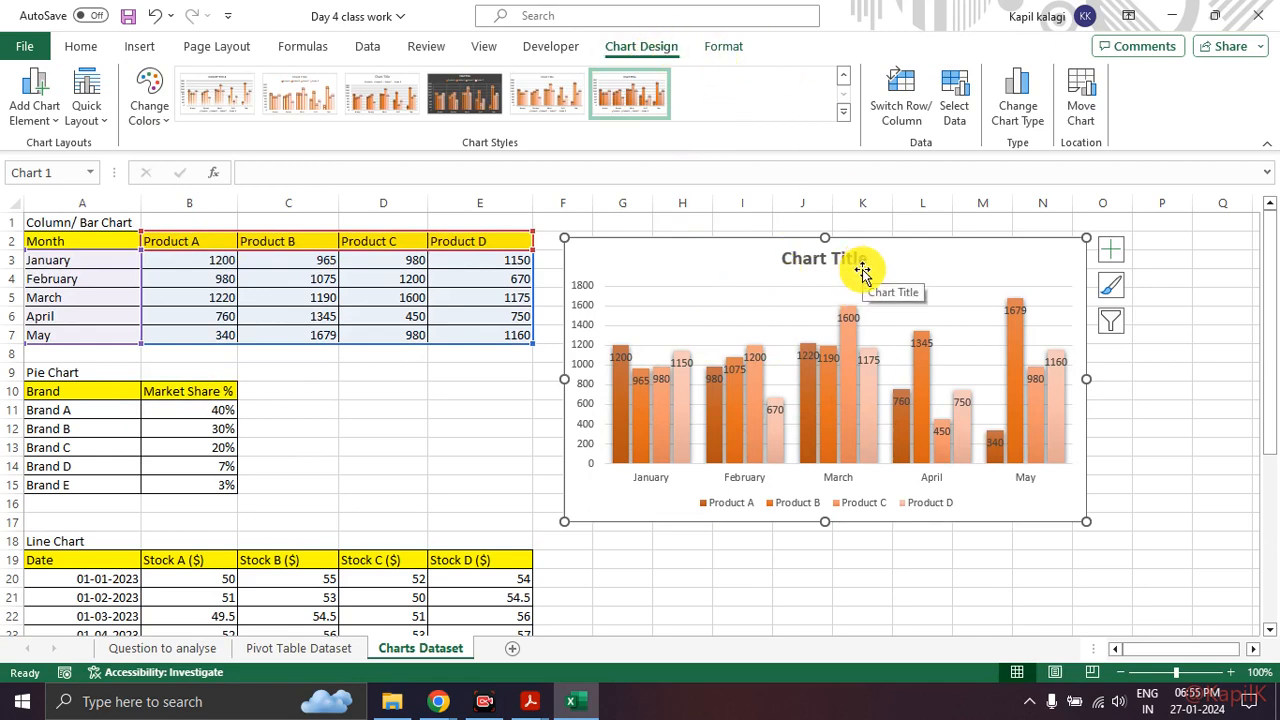
Step: Circle Change Chart Type, Select Data and Switch Row/Column in red, mark the table's data, months and product headers, and clear the marks
mouse_move(1080, 128)
left_mouse_down()
mouse_move(1054, 63)
mouse_move(1000, 155)
mouse_move(1040, 45)
left_mouse_up()
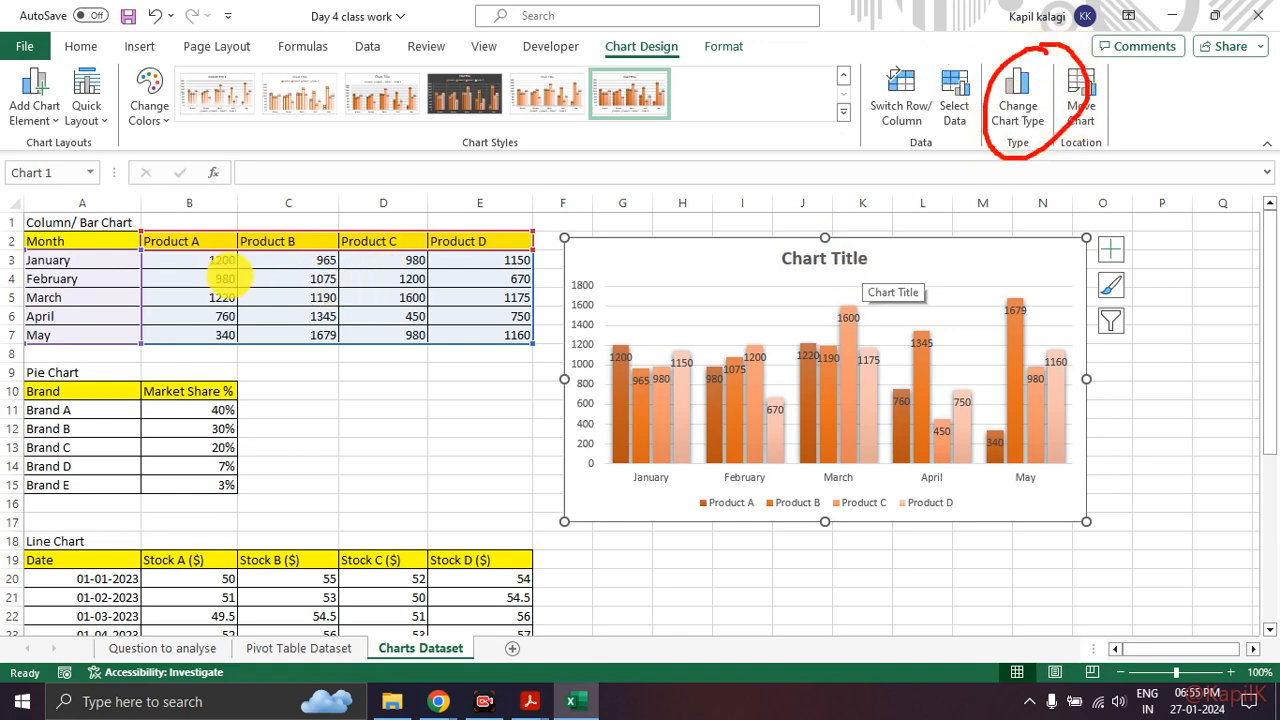
left_click_drag(220, 262, 472, 283)
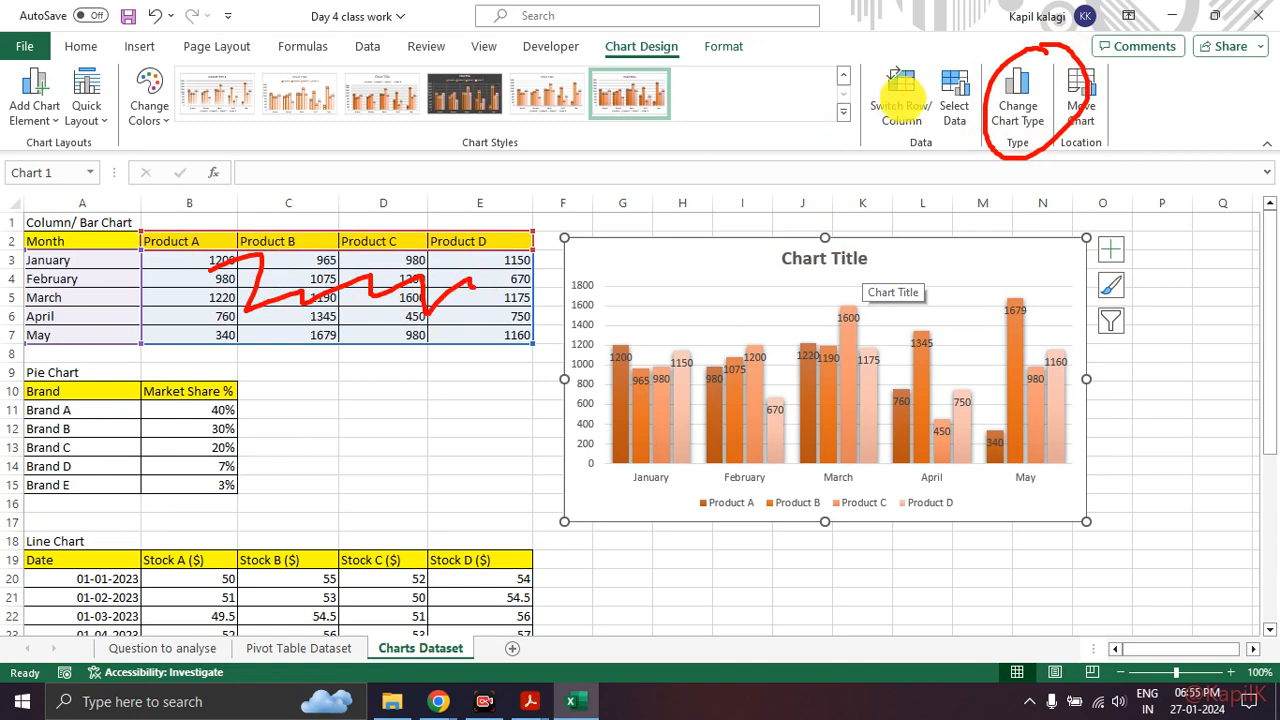
mouse_move(960, 50)
left_mouse_down()
mouse_move(945, 150)
mouse_move(948, 50)
left_mouse_up()
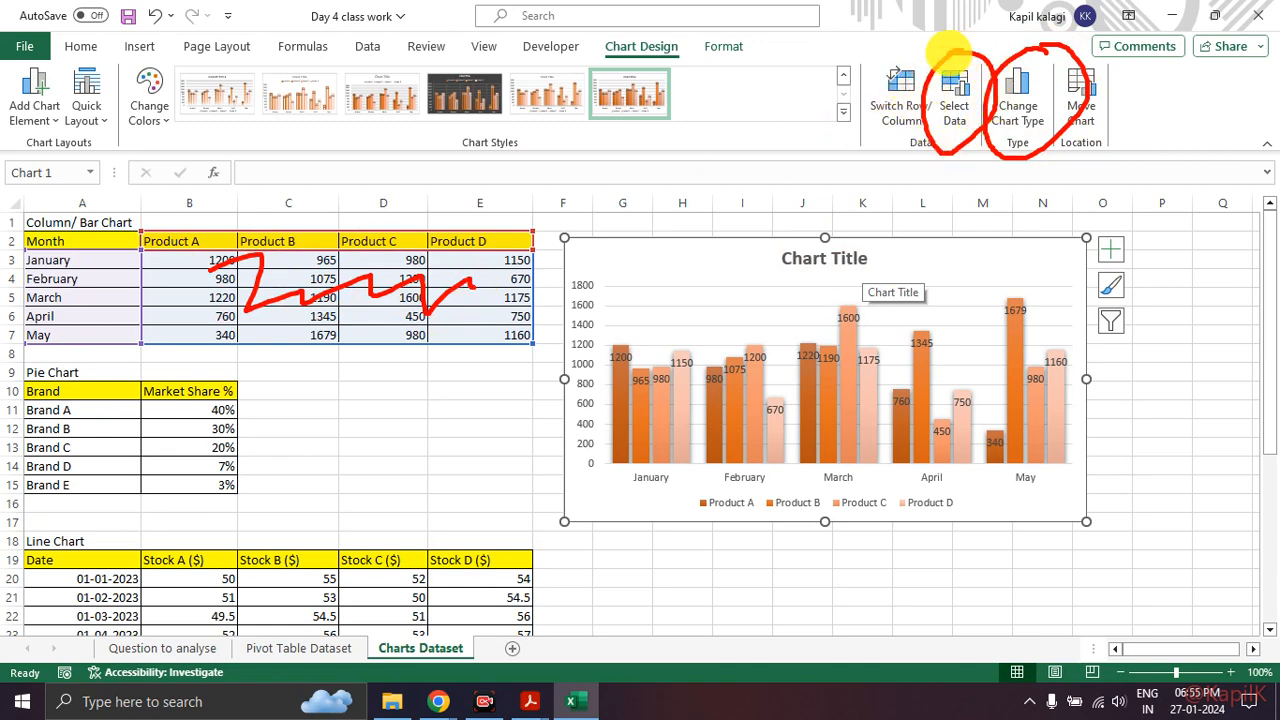
mouse_move(100, 253)
left_mouse_down()
mouse_move(117, 345)
mouse_move(133, 320)
left_mouse_up()
left_click_drag(150, 242, 262, 247)
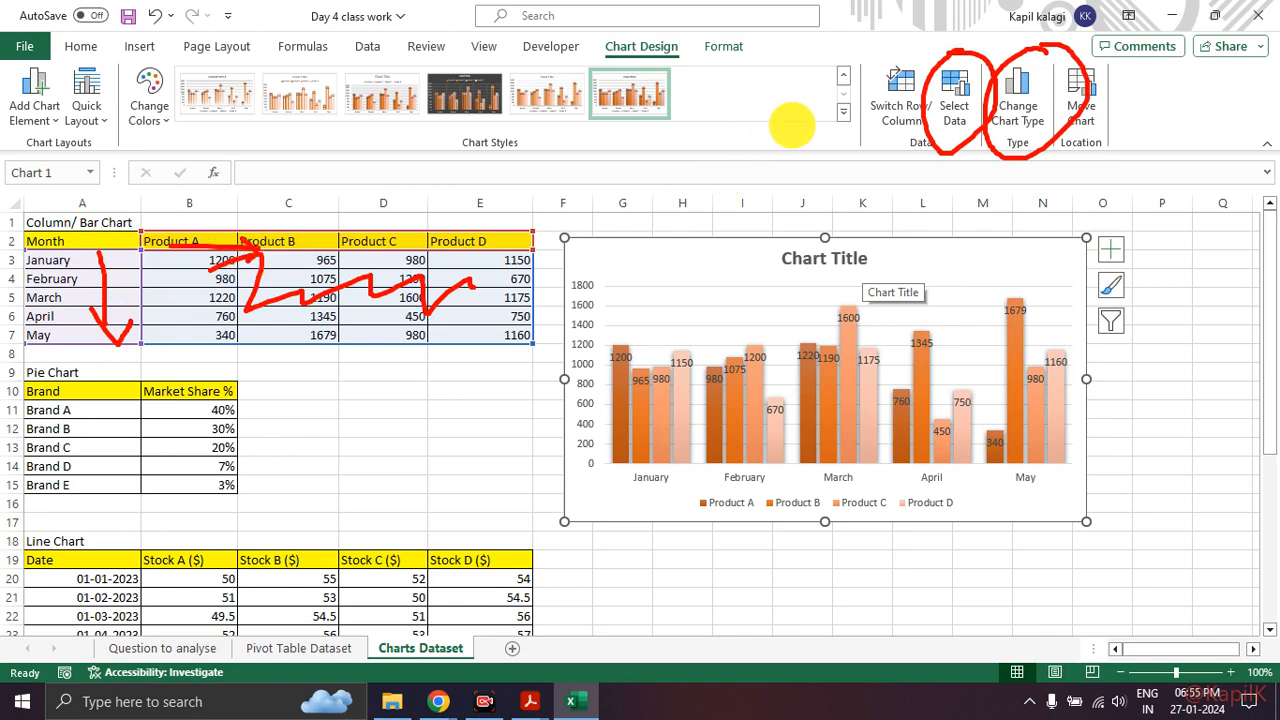
mouse_move(896, 53)
left_mouse_down()
mouse_move(840, 111)
mouse_move(863, 36)
left_mouse_up()
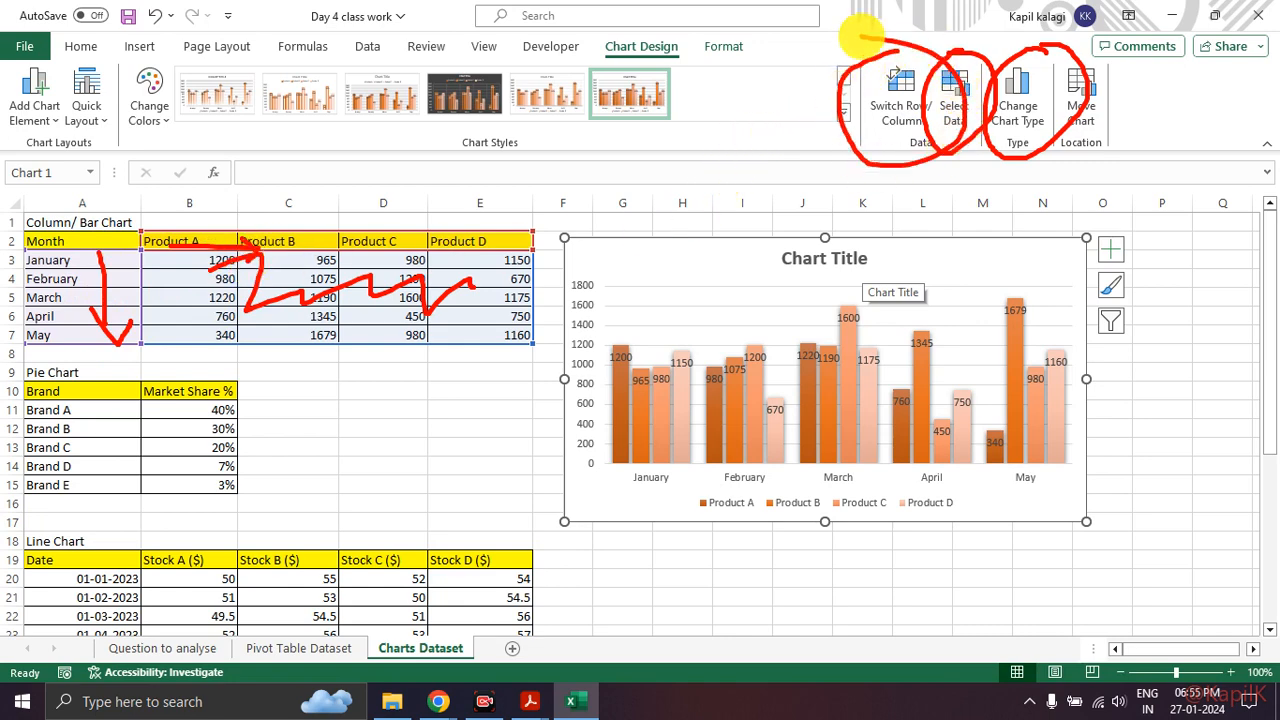
key("Escape")
Step: Switch the product chart's rows and columns and switch them back so months stay on the horizontal axis
left_click(884, 98)
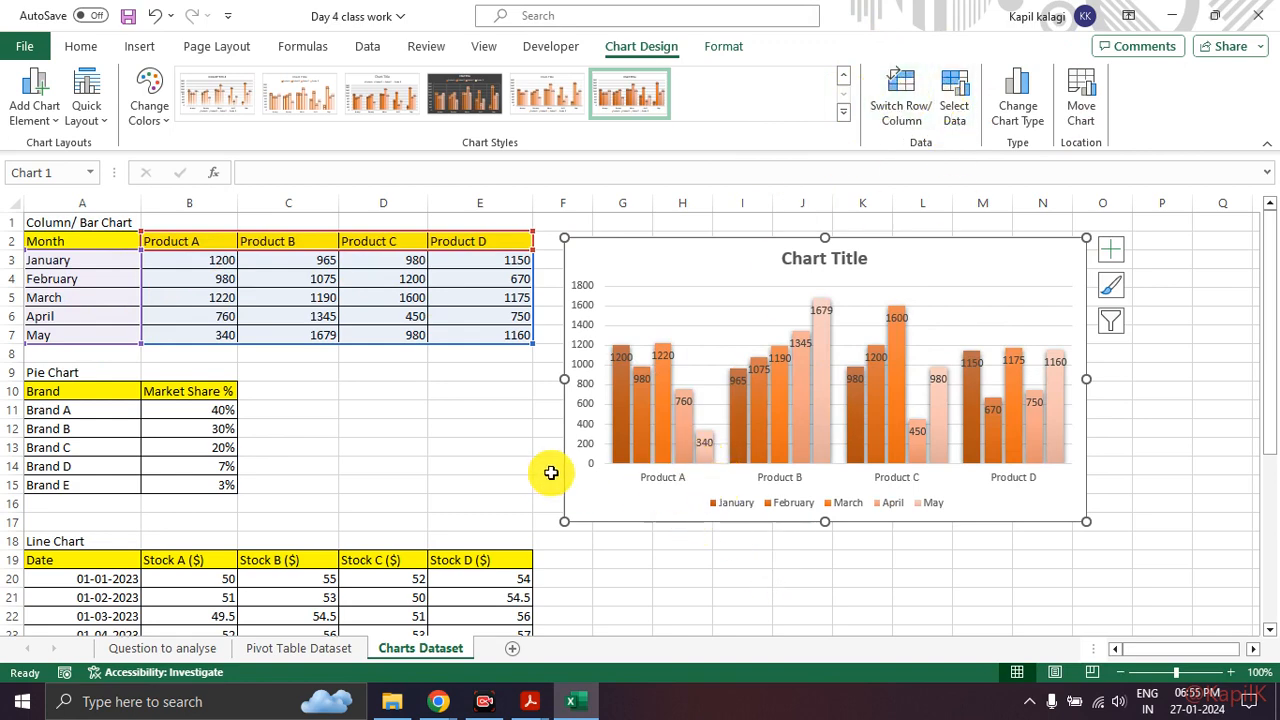
left_click(893, 132)
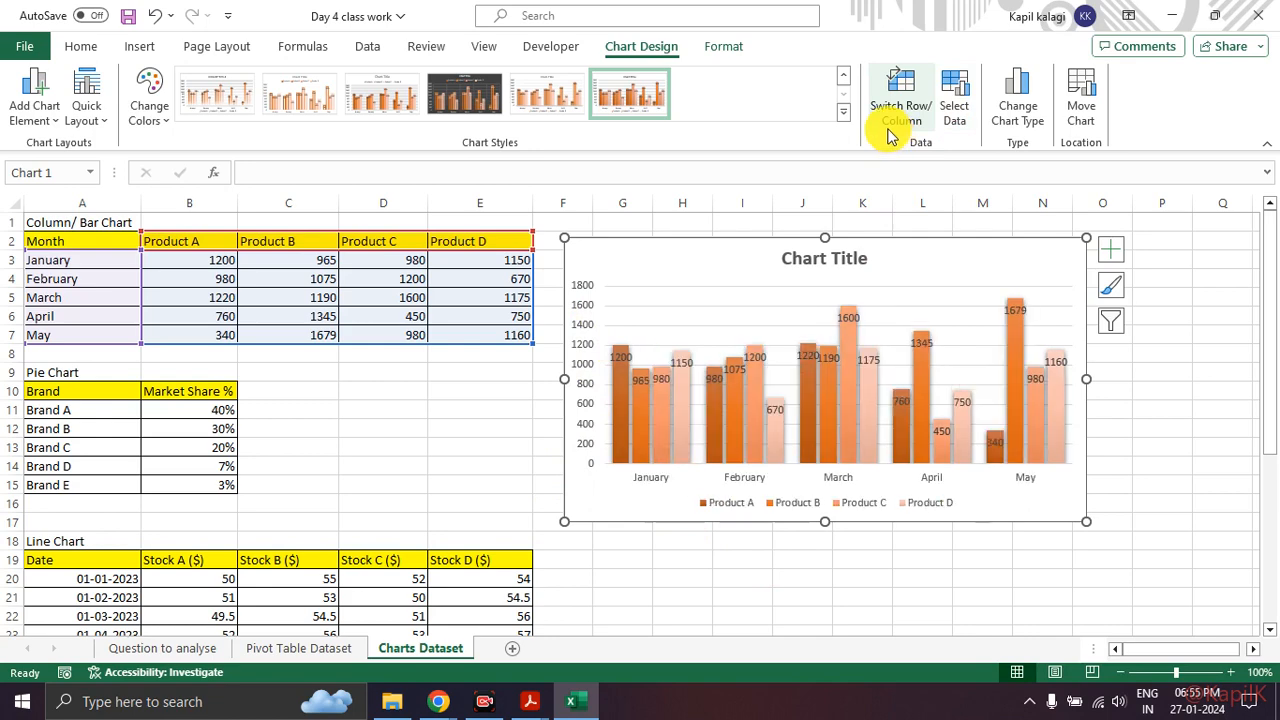
Step: Examine the chart's data range, legend entries and category labels in Select Data Source, moving the dialog off the table before closing it
left_click(955, 100)
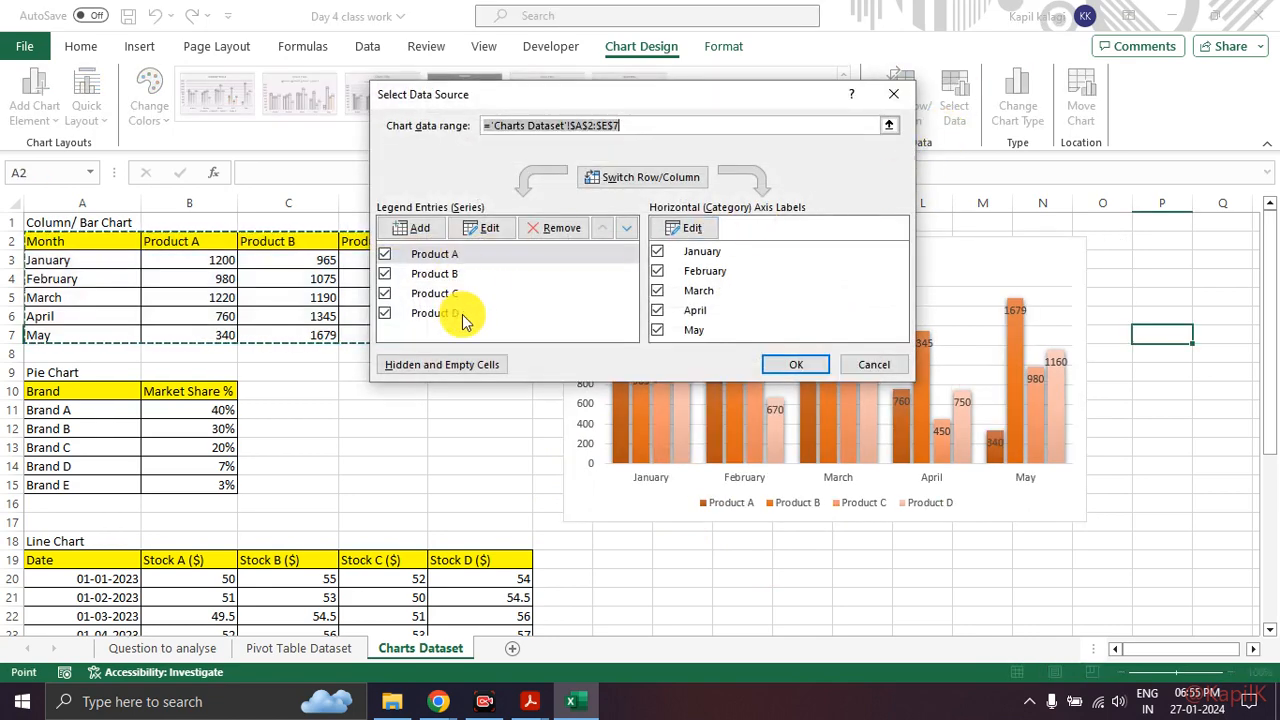
left_click_drag(501, 104, 658, 105)
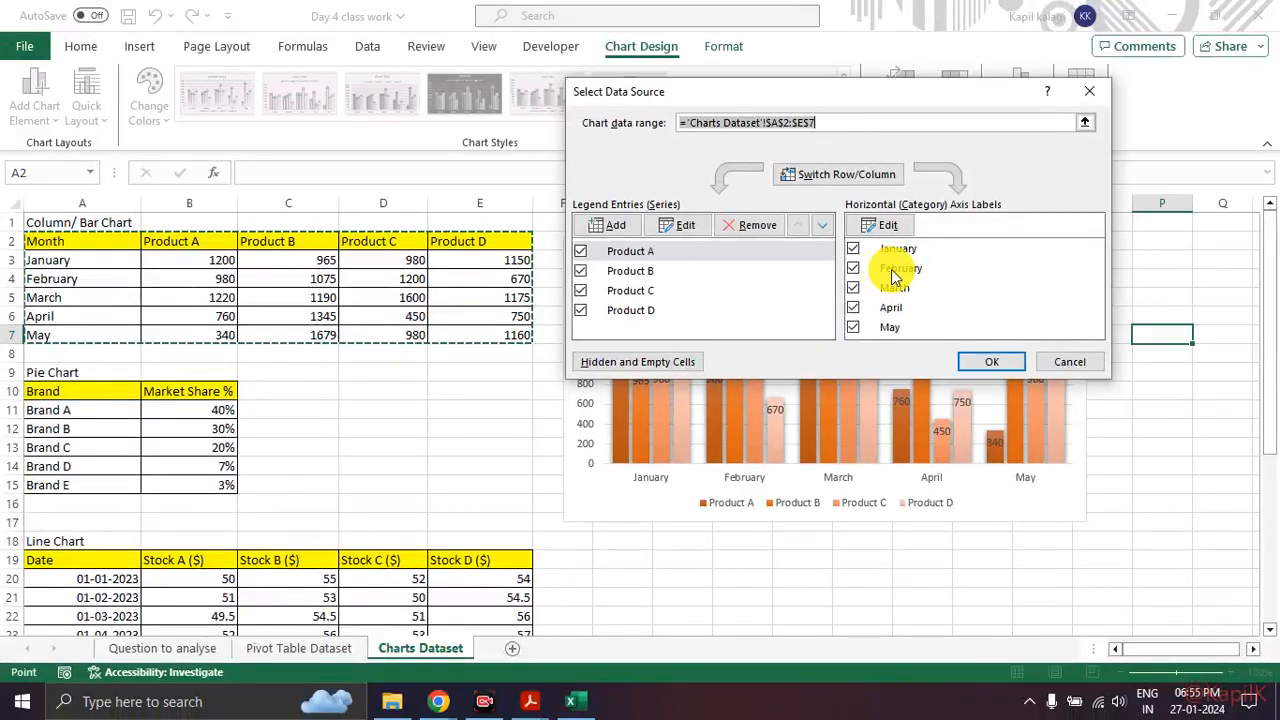
left_click(1095, 92)
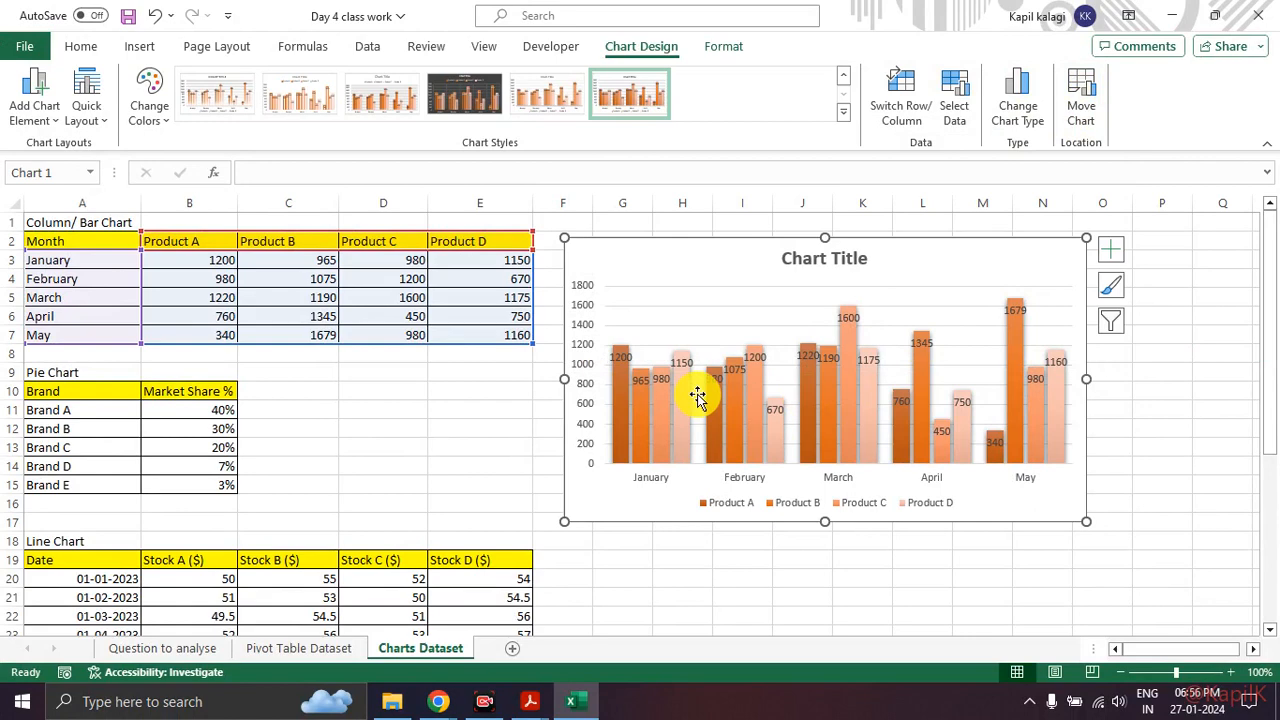
Step: Browse the Pie, Bar, Scatter, Stock and Radar options in Change Chart Type, preview the radar charts, and close without changing the type
left_click(1018, 110)
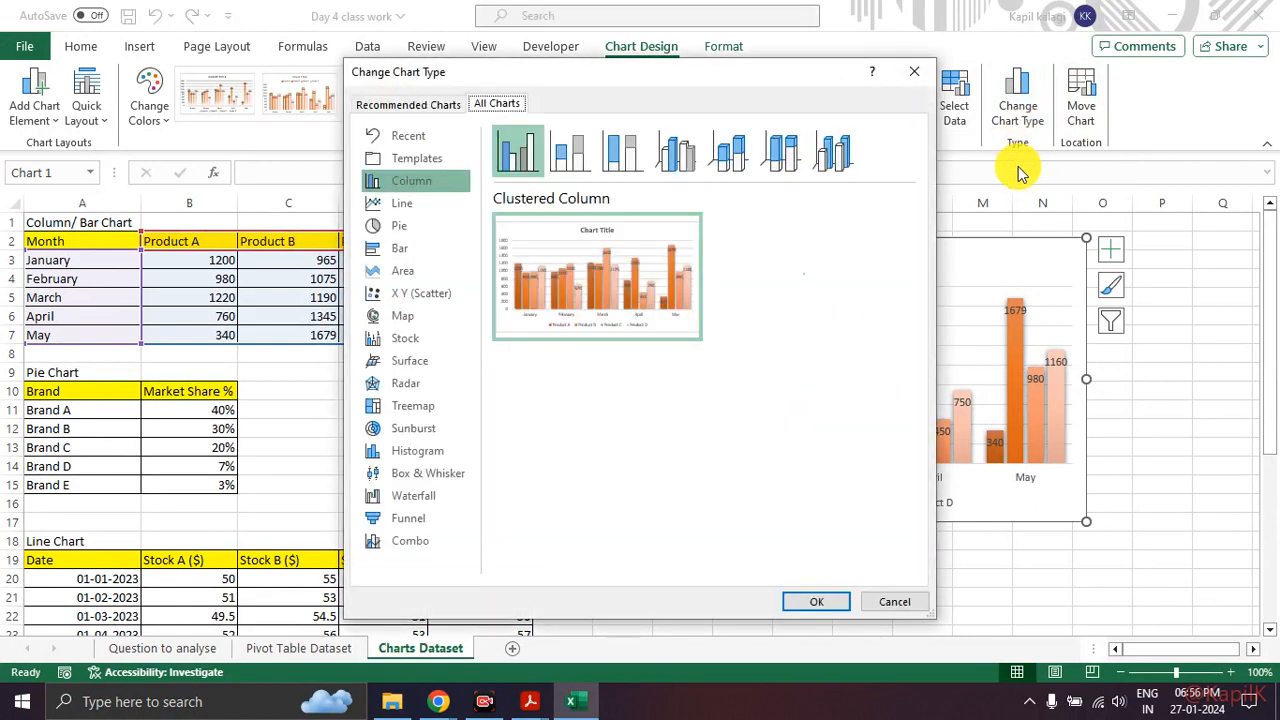
left_click(421, 224)
left_click(400, 248)
left_click(420, 293)
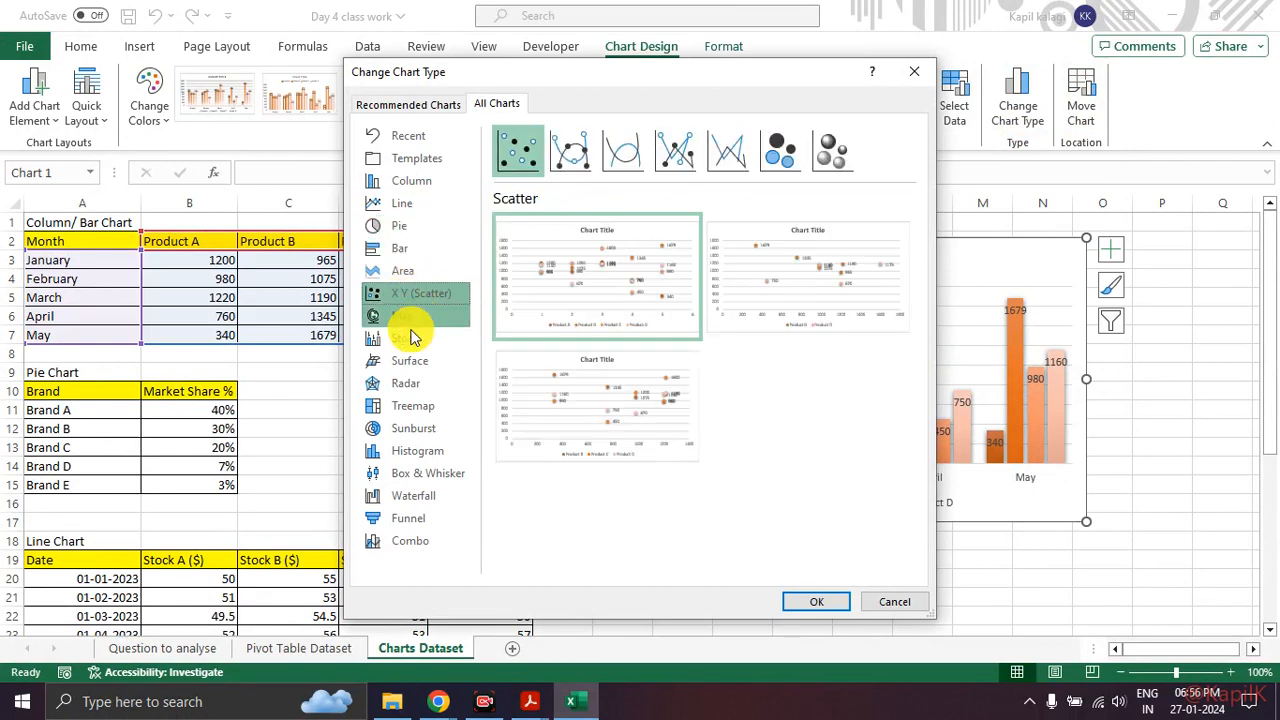
left_click(408, 342)
left_click(405, 383)
mouse_move(625, 288)
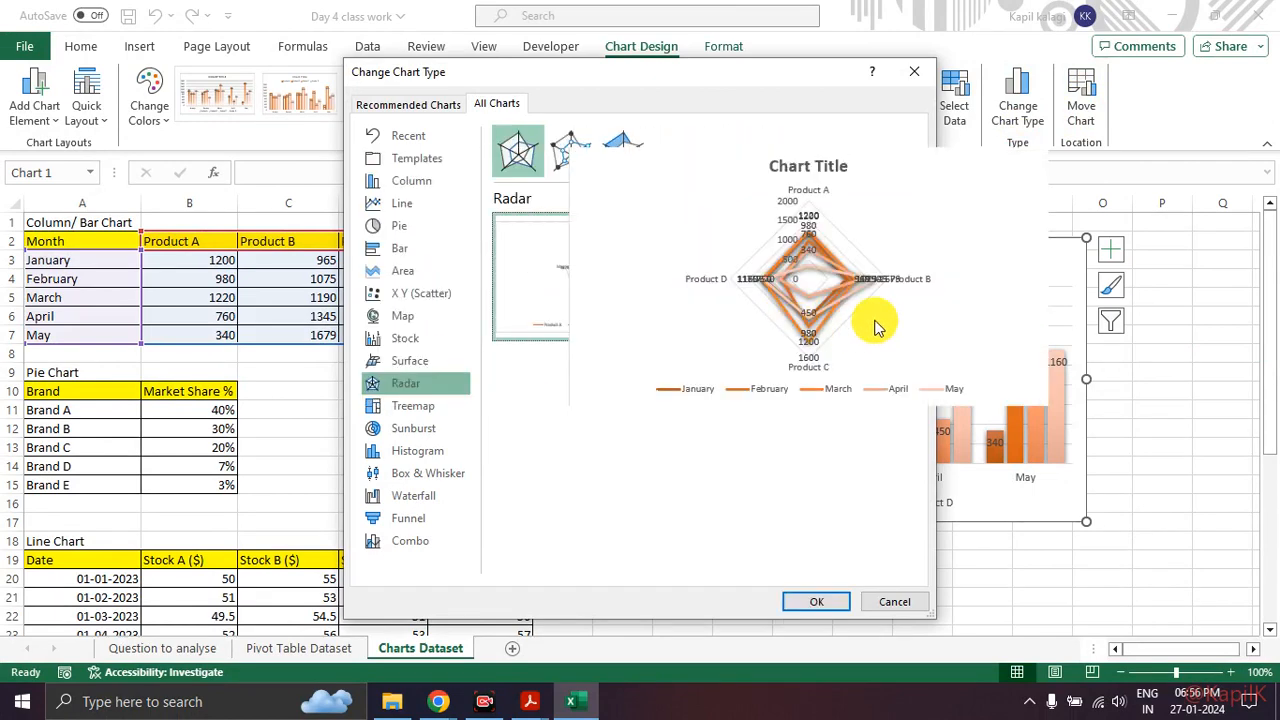
mouse_move(810, 295)
mouse_move(560, 290)
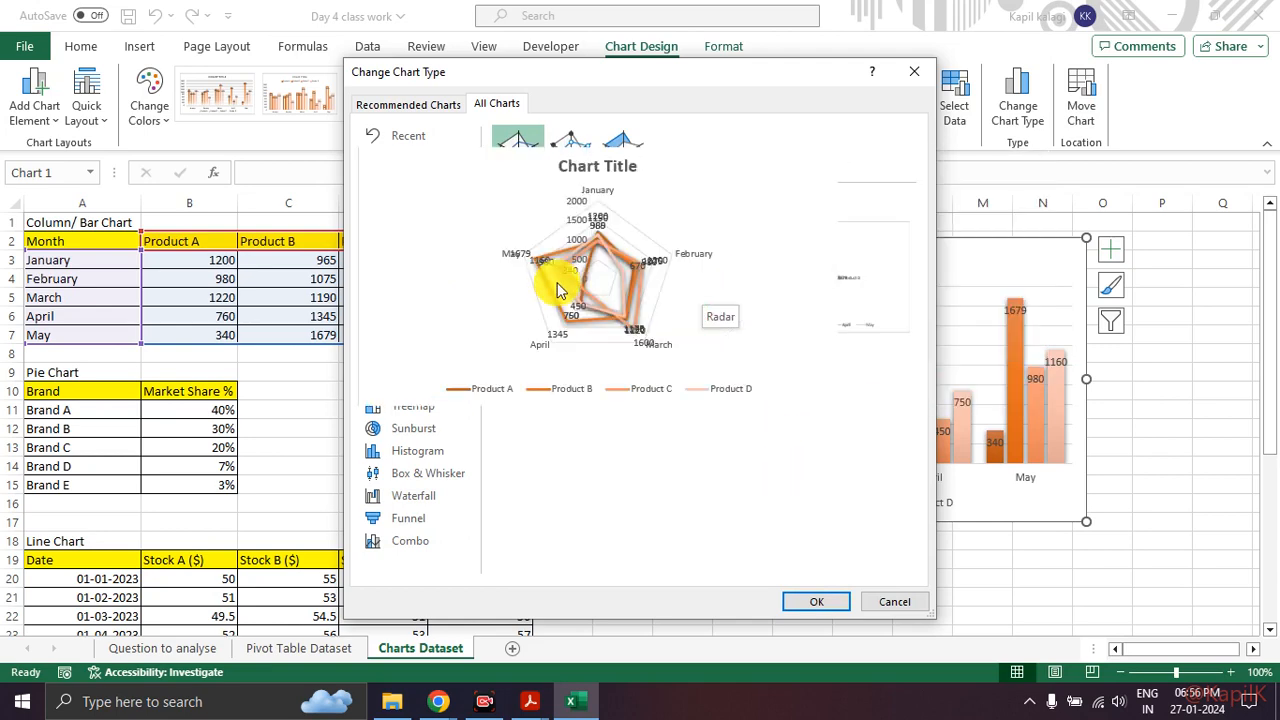
left_click(914, 71)
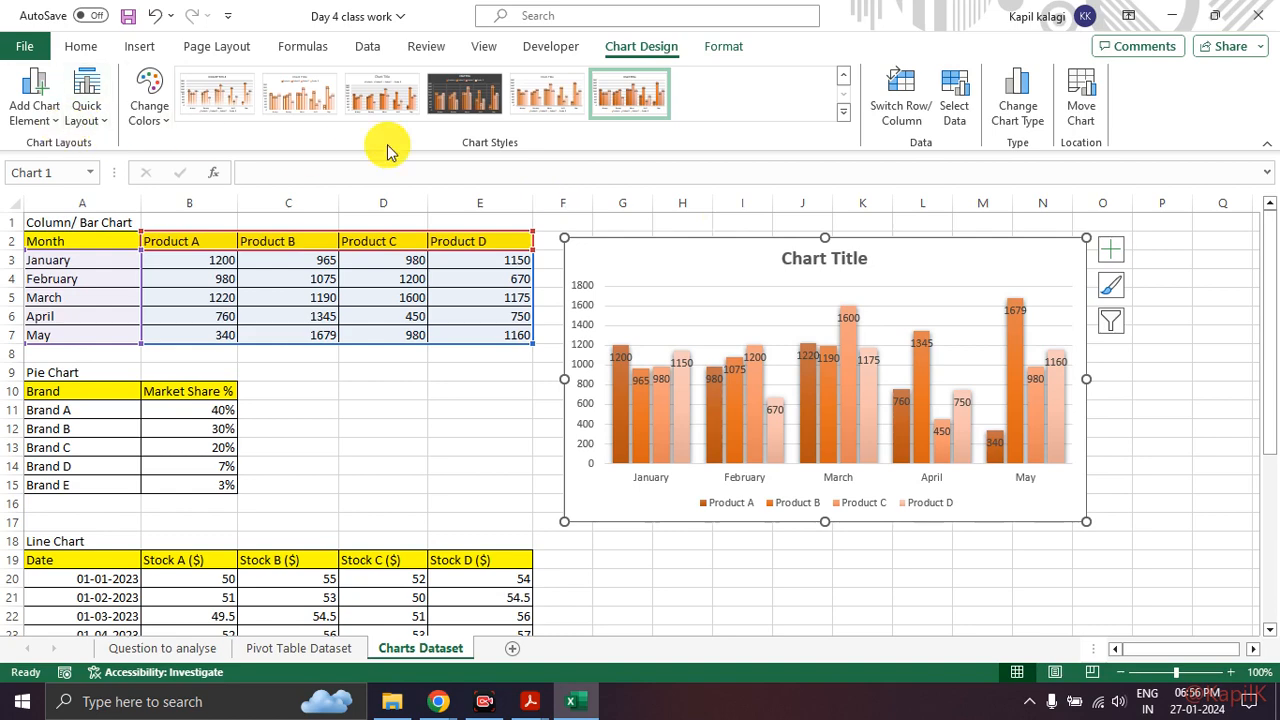
Step: Circle the chart title, legend, January label, WordArt Styles, Alt Text and Chart Area selector in red, tick the chart, and clear the marks
left_click(736, 50)
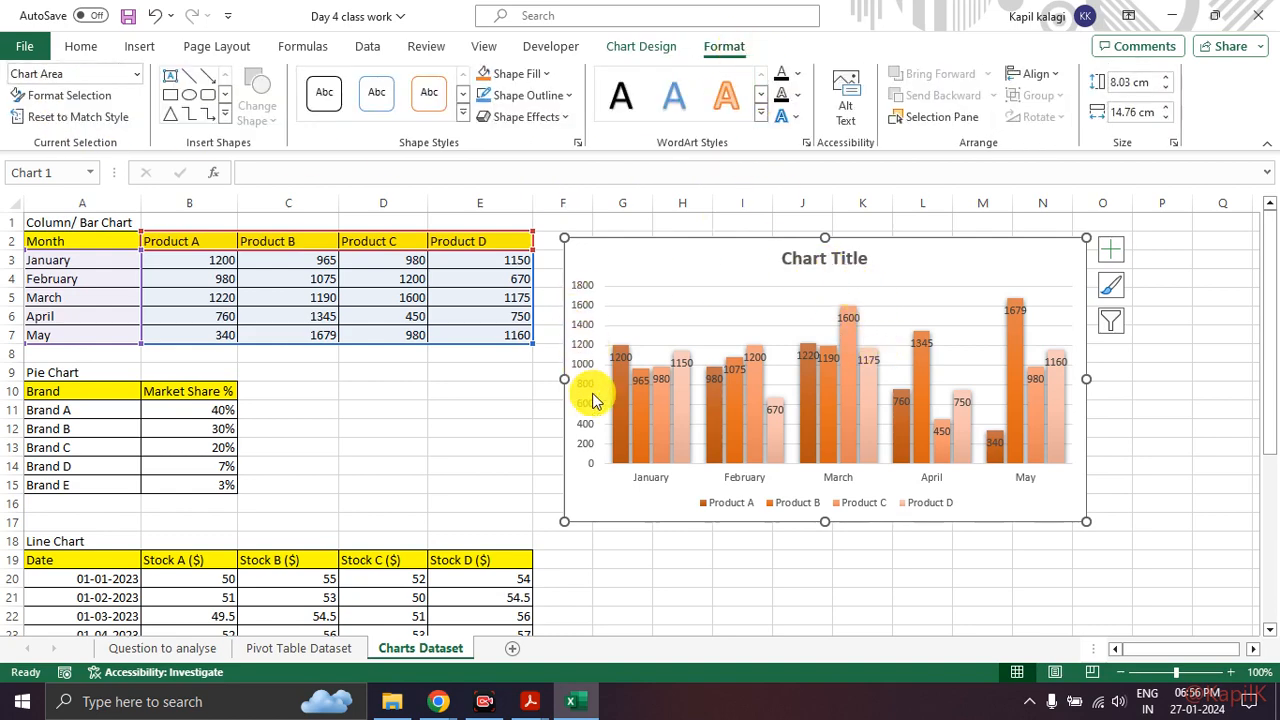
left_click_drag(866, 258, 845, 233)
mouse_move(845, 490)
left_mouse_down()
mouse_move(1028, 533)
mouse_move(953, 497)
left_mouse_up()
left_click_drag(662, 467, 653, 446)
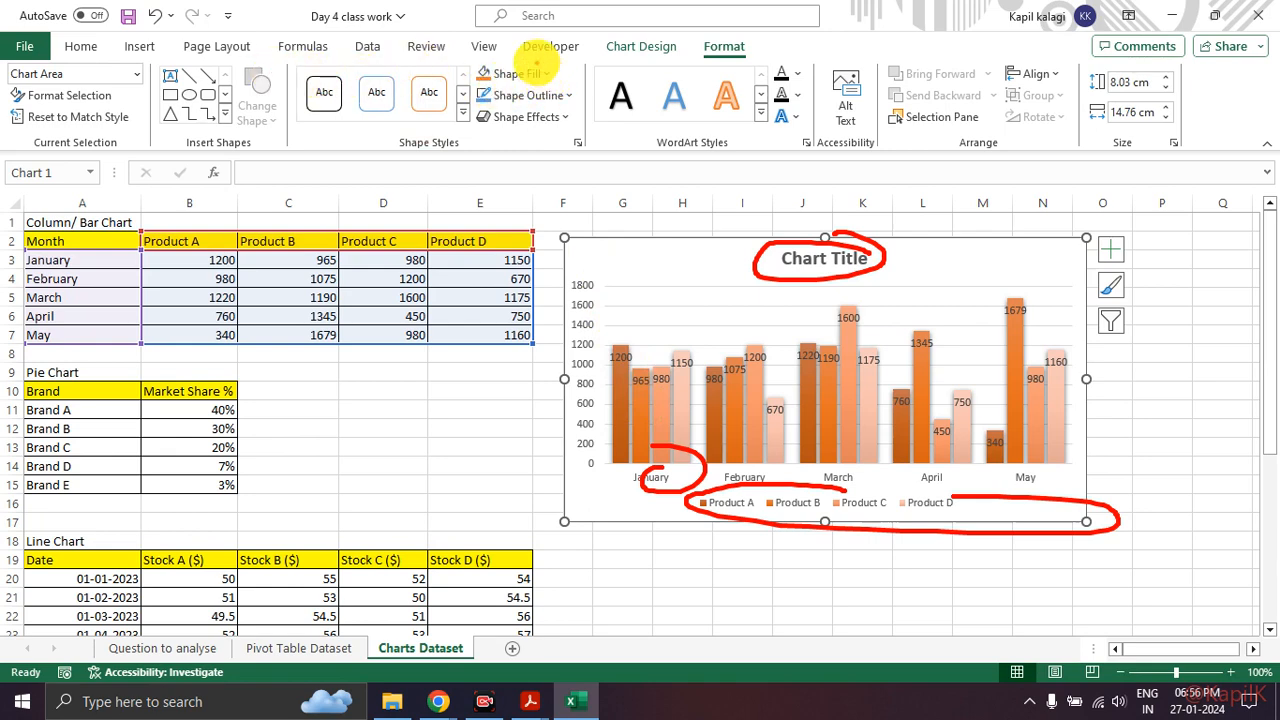
mouse_move(663, 66)
left_mouse_down()
mouse_move(815, 115)
mouse_move(700, 80)
left_mouse_up()
mouse_move(873, 52)
left_mouse_down()
mouse_move(888, 94)
mouse_move(835, 58)
left_mouse_up()
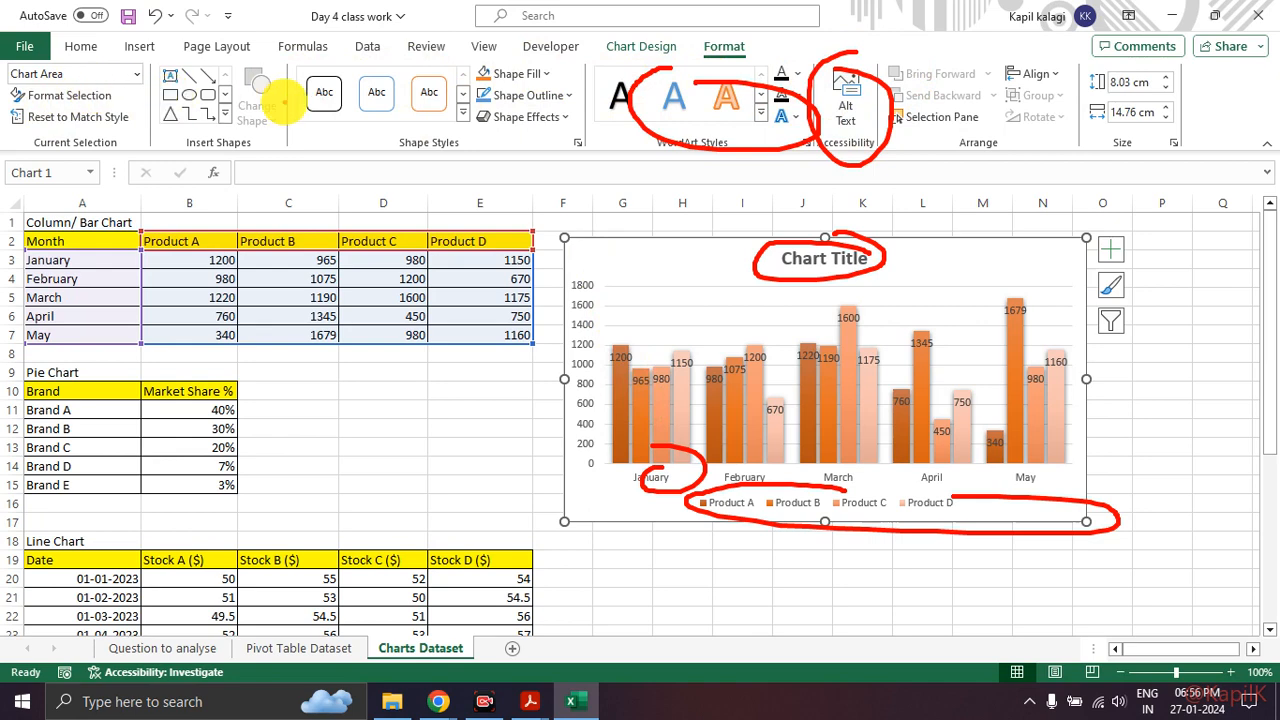
left_click_drag(90, 68, 45, 59)
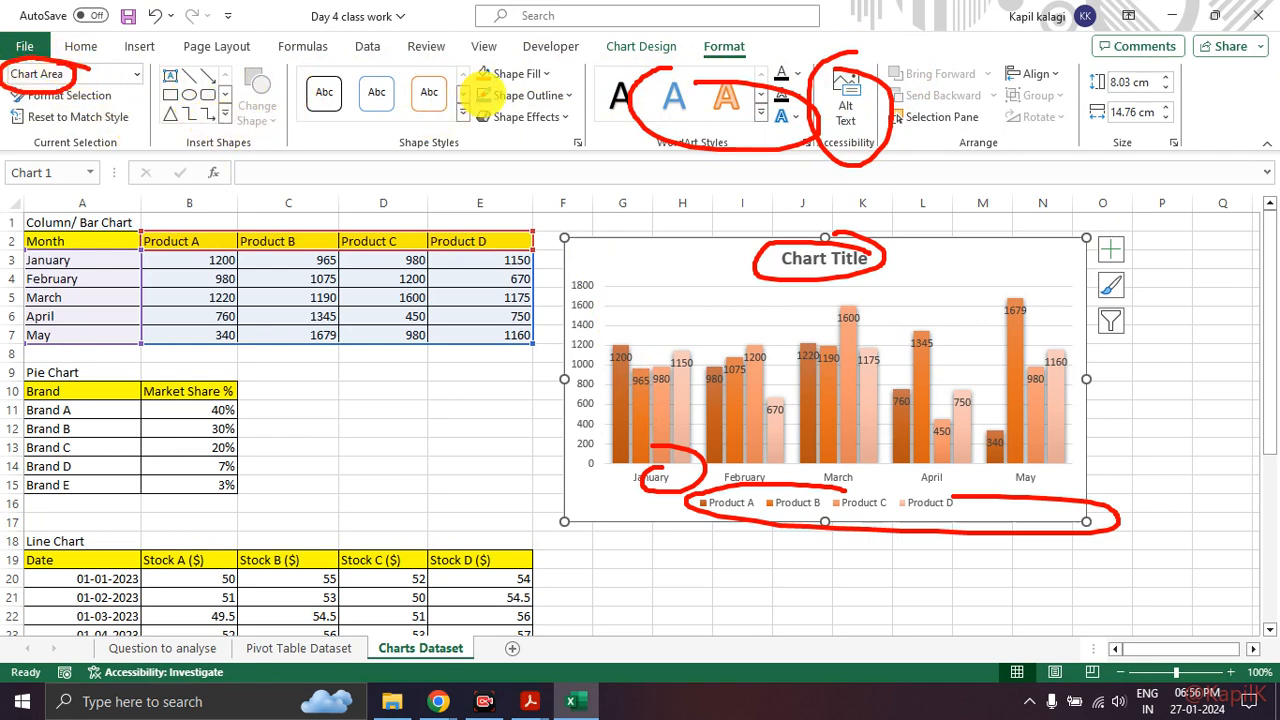
left_click_drag(614, 264, 659, 265)
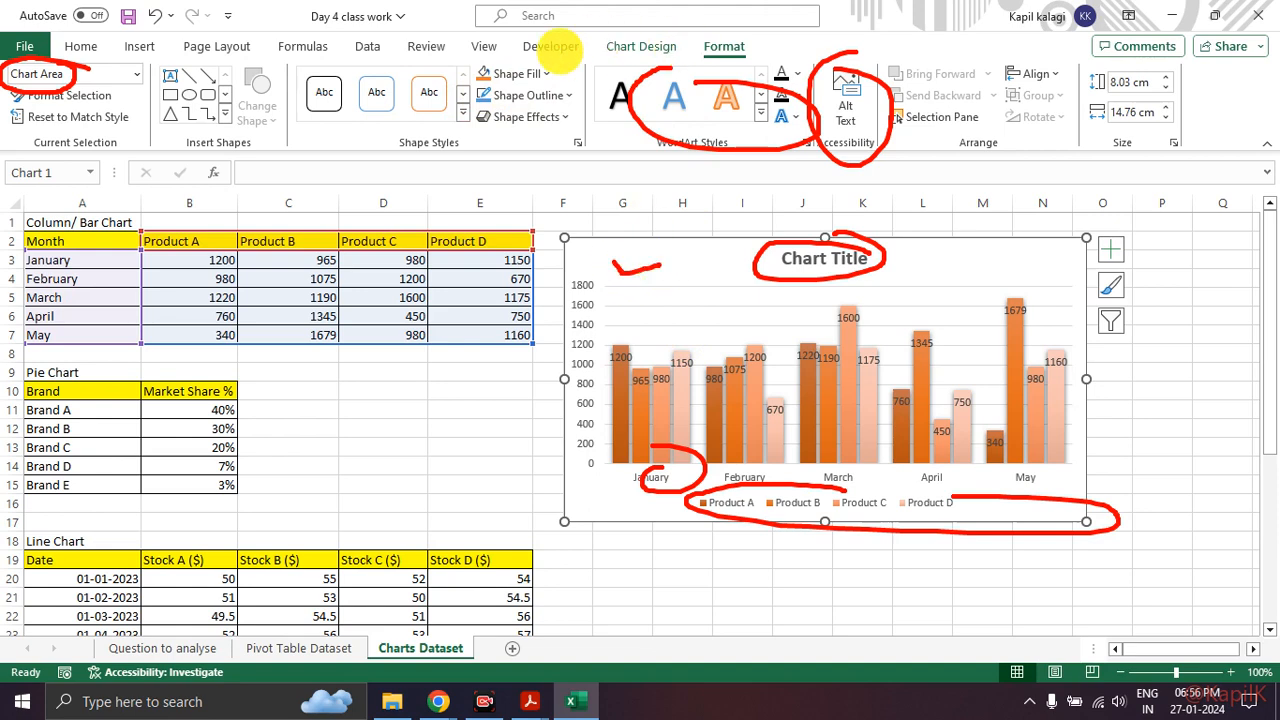
key("Escape")
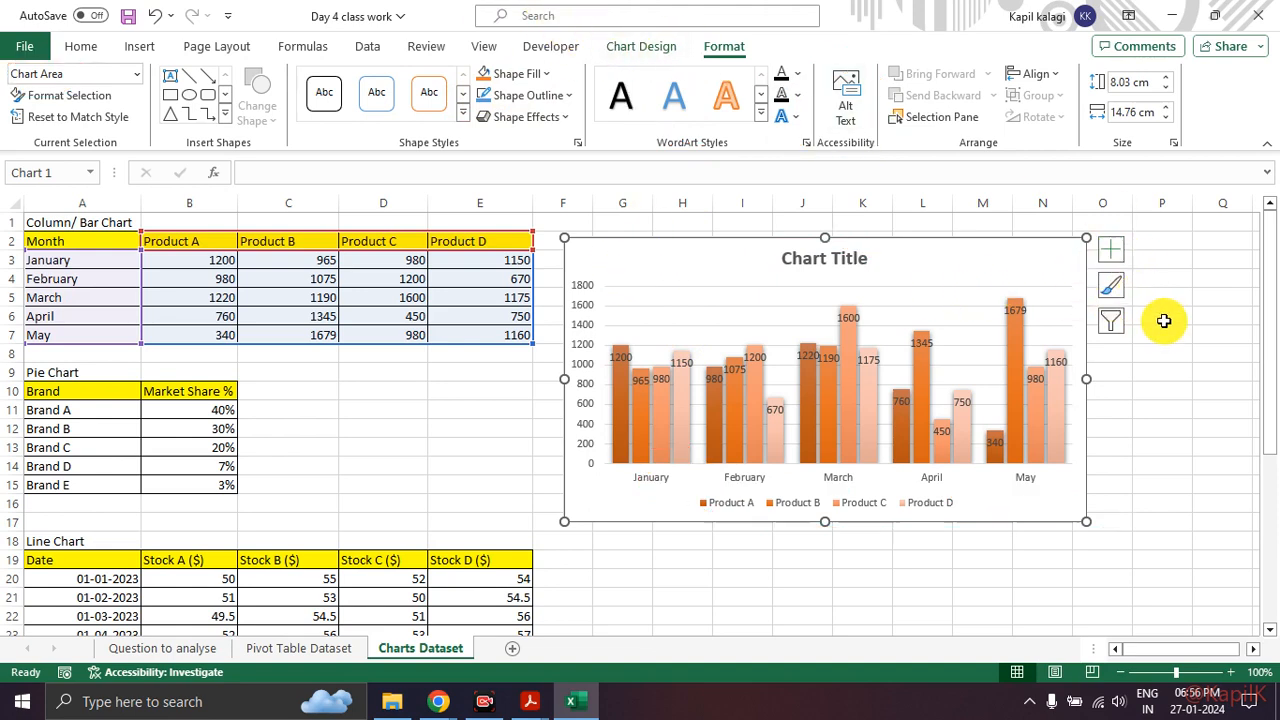
Step: Mark the option buttons beside the product chart in red, clear the mark, and show the list of chart elements
key("ctrl+2")
mouse_move(1134, 225)
left_mouse_down()
mouse_move(1091, 257)
mouse_move(1118, 217)
left_mouse_up()
key("Escape")
left_click(1111, 249)
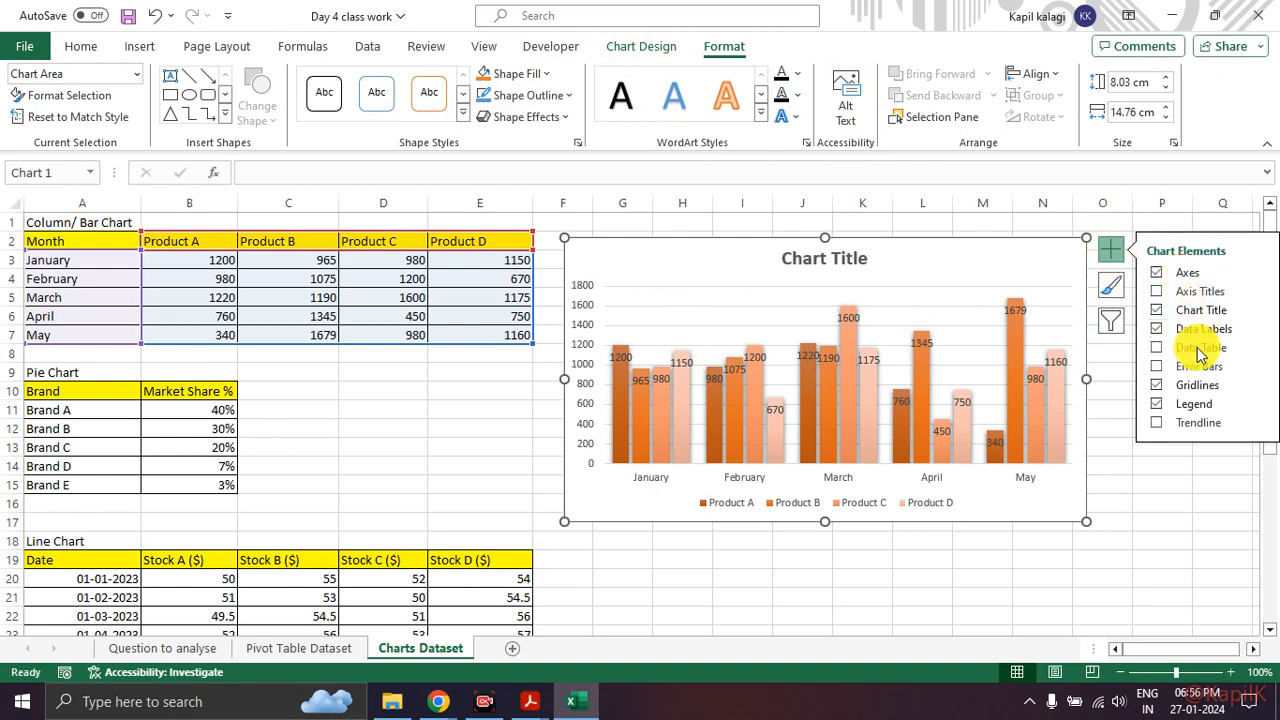
Step: Try to filter the product chart to the Product A and Product B series only, closing the filter without applying
left_click(1120, 330)
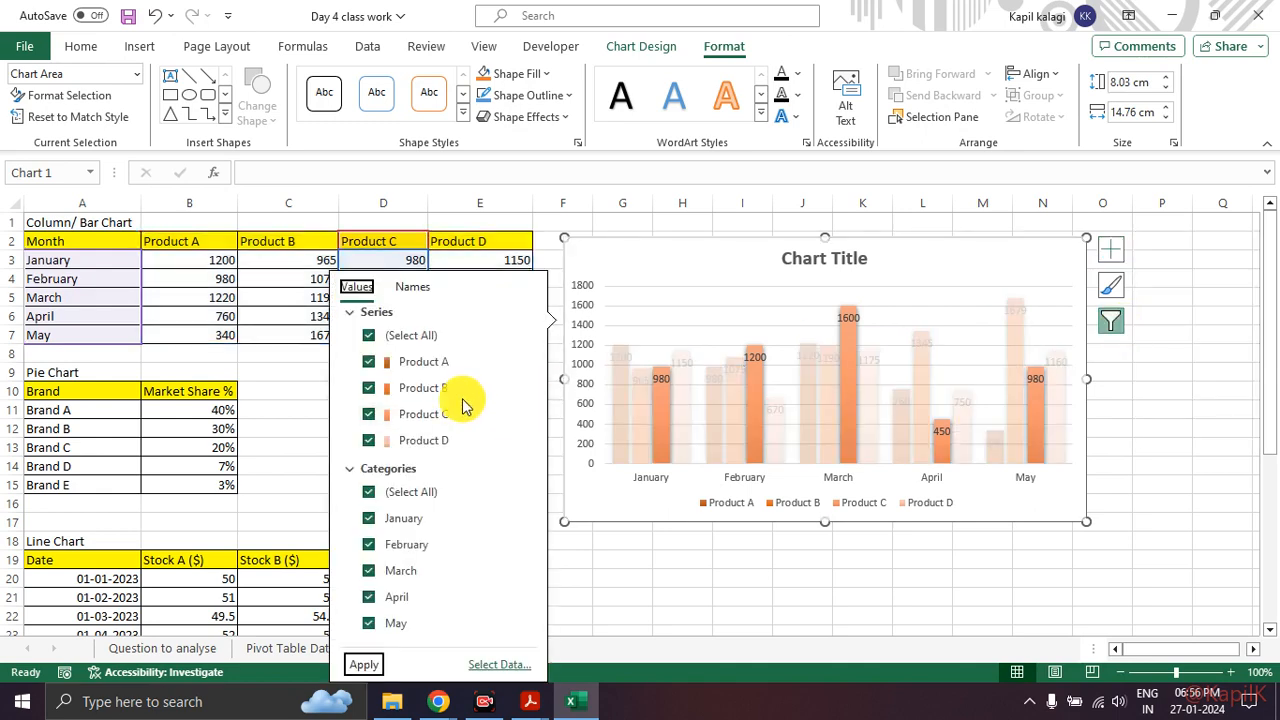
left_click(367, 335)
left_click(368, 362)
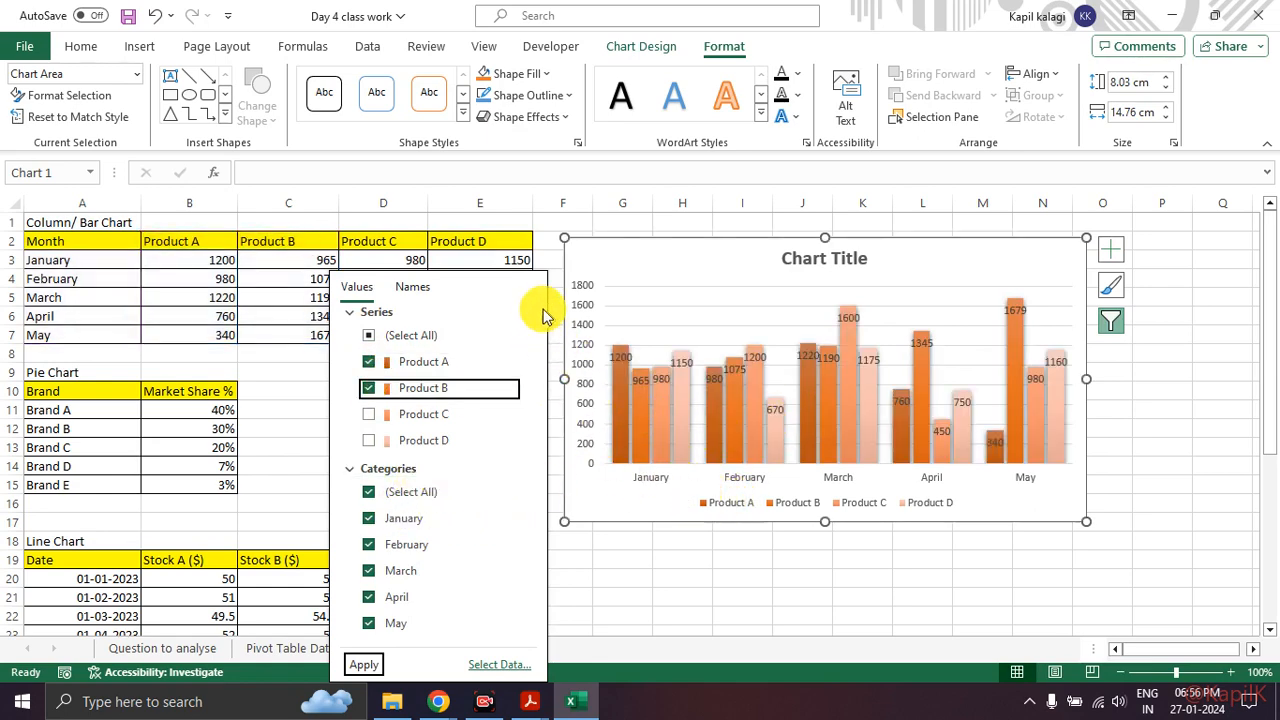
left_click(612, 264)
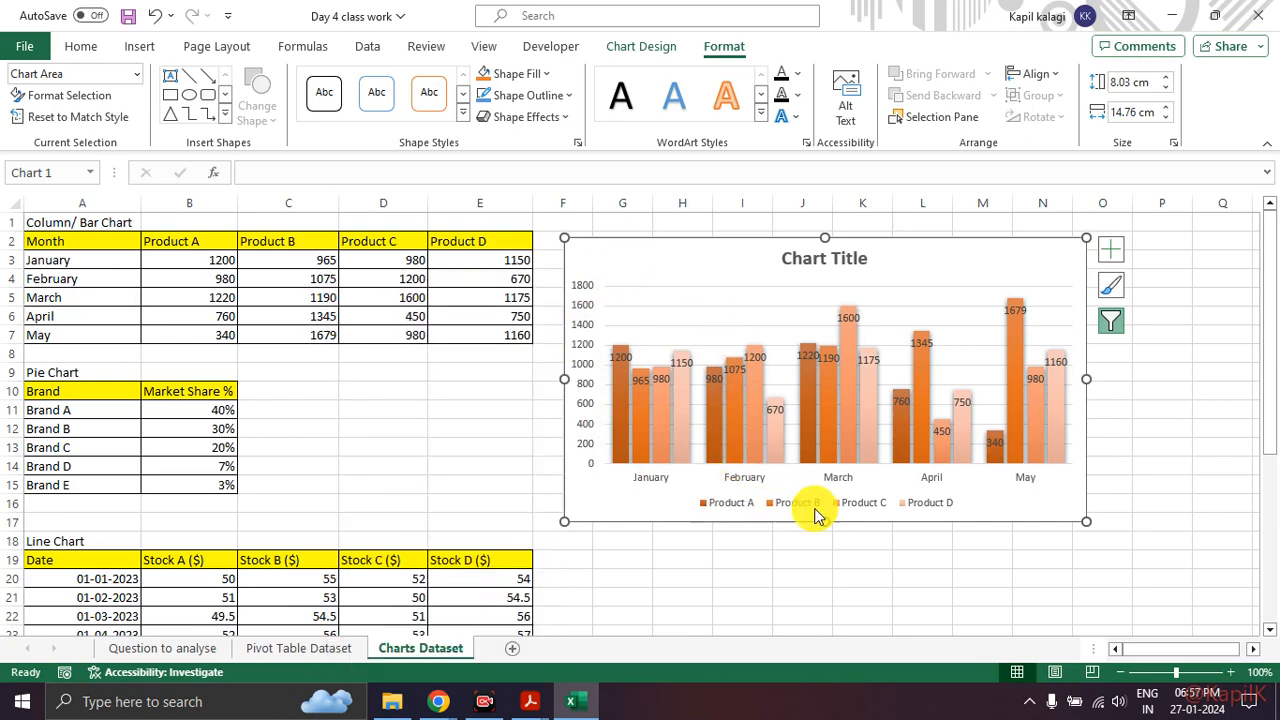
Step: Examine the Values and Names options in the chart's filter, and close it without applying any change
left_click(1112, 335)
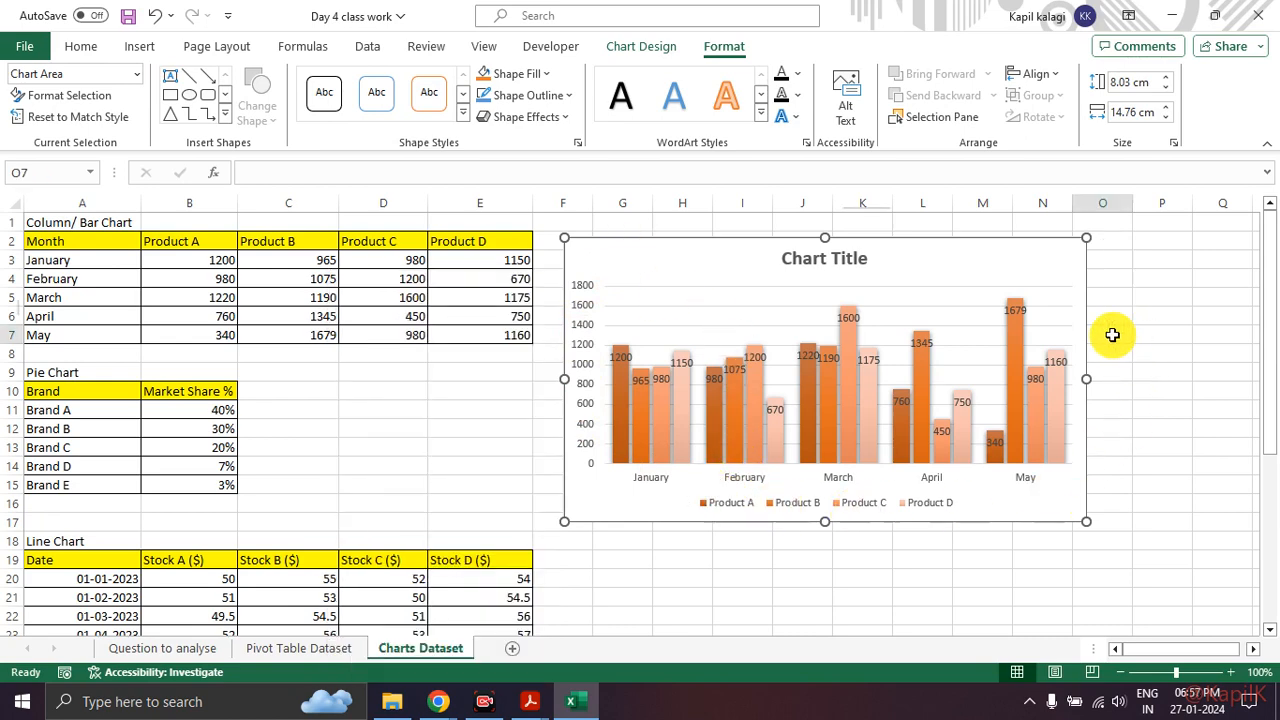
left_click(966, 294)
left_click(1112, 320)
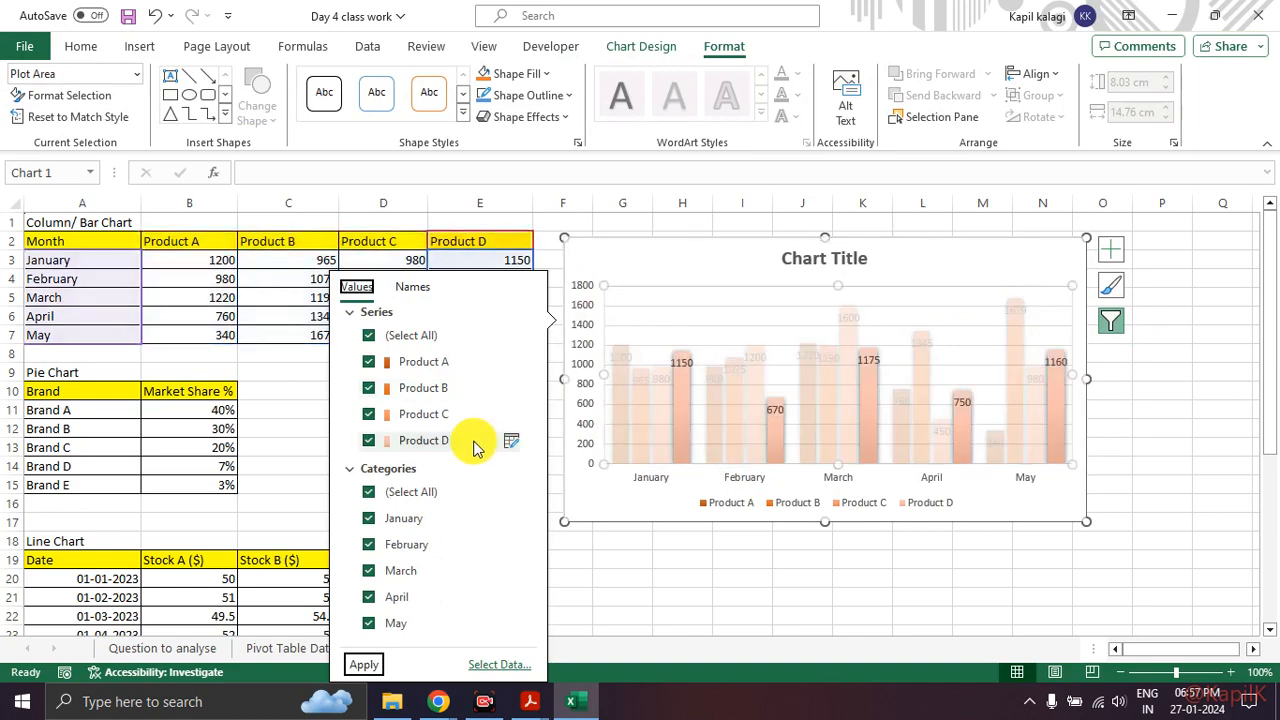
left_click(372, 338)
left_click(410, 288)
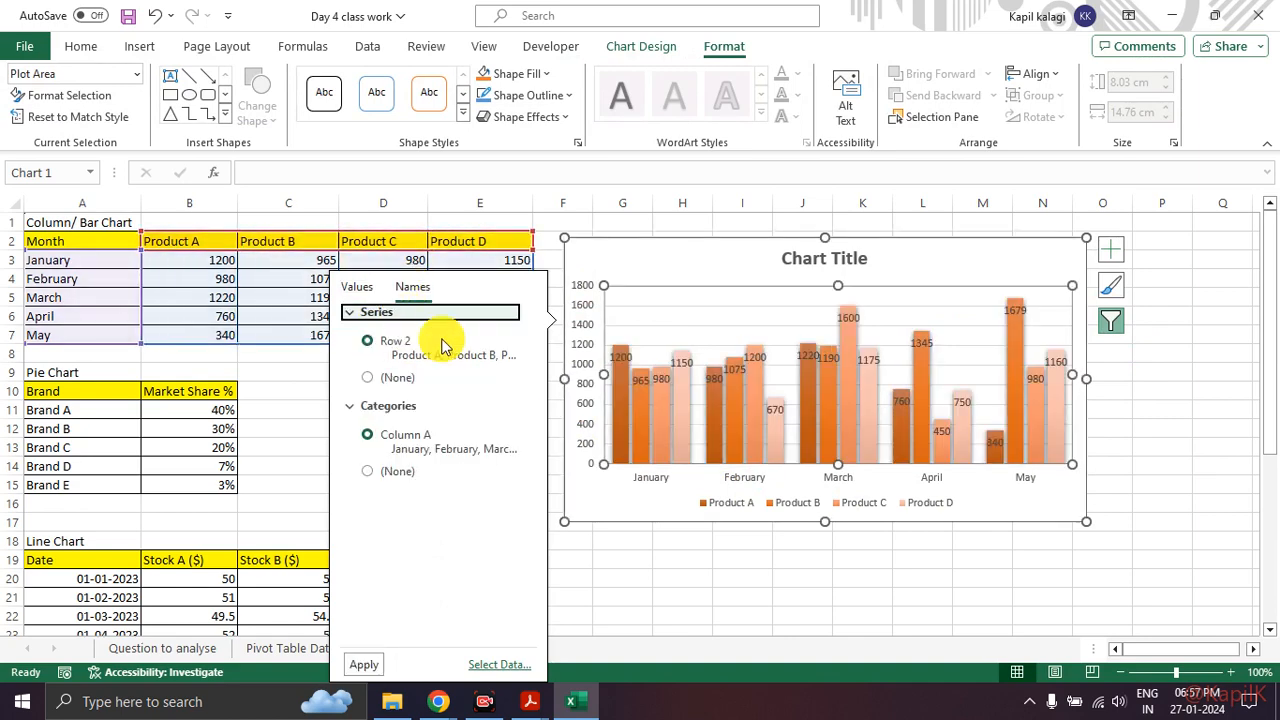
left_click(657, 257)
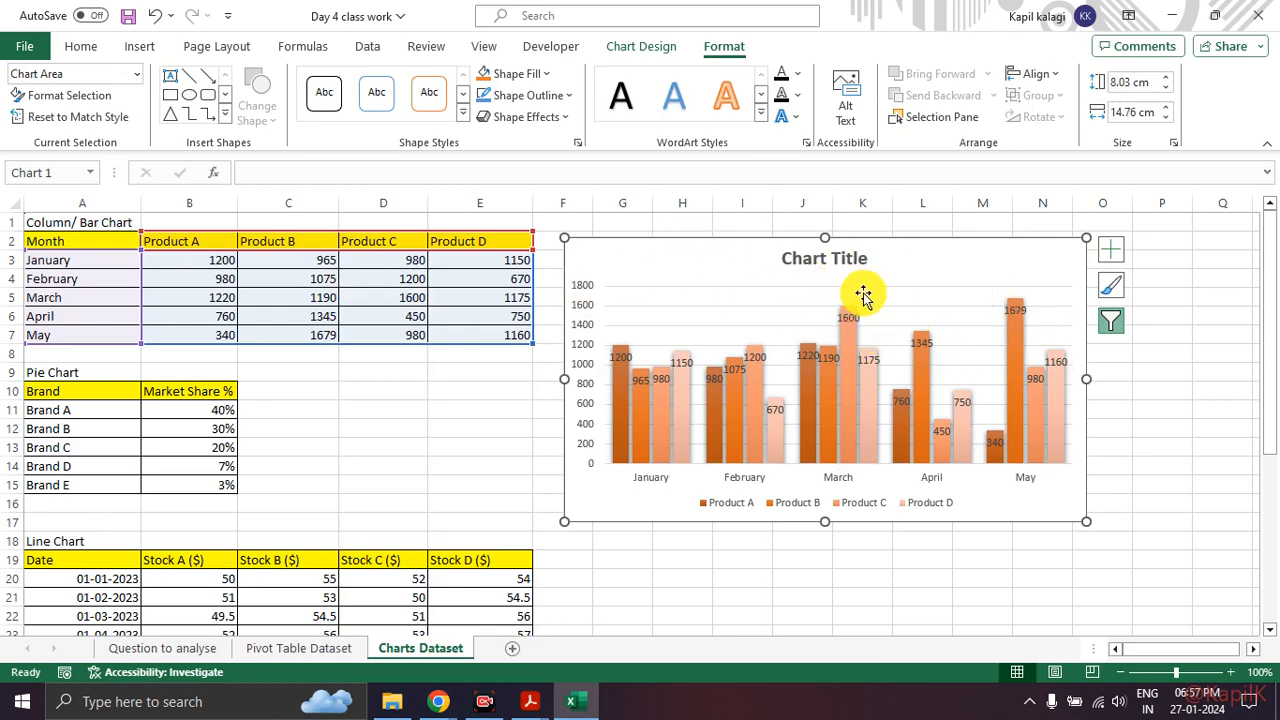
Step: Outline the whole chart area in red, circle the chart title and outline the chart again, clearing the marks
mouse_move(888, 243)
left_mouse_down()
mouse_move(663, 257)
mouse_move(589, 440)
mouse_move(917, 566)
mouse_move(1087, 388)
mouse_move(966, 266)
mouse_move(900, 254)
left_mouse_up()
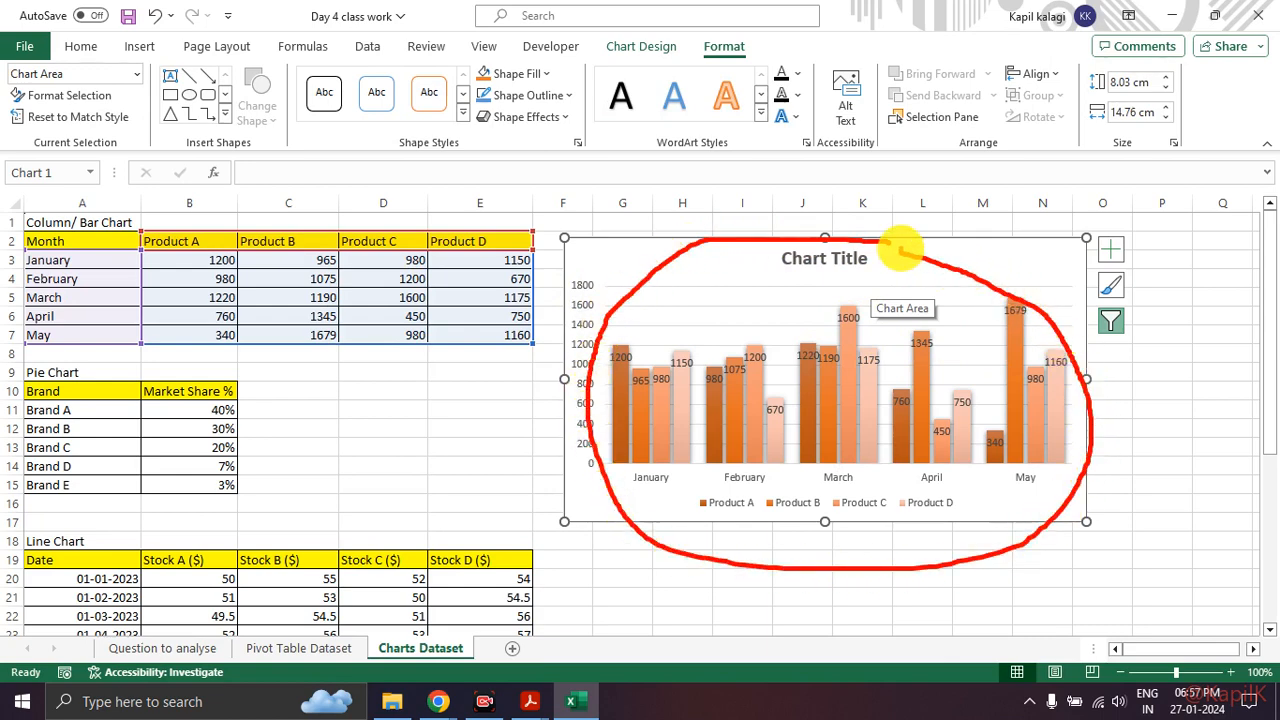
key("Escape")
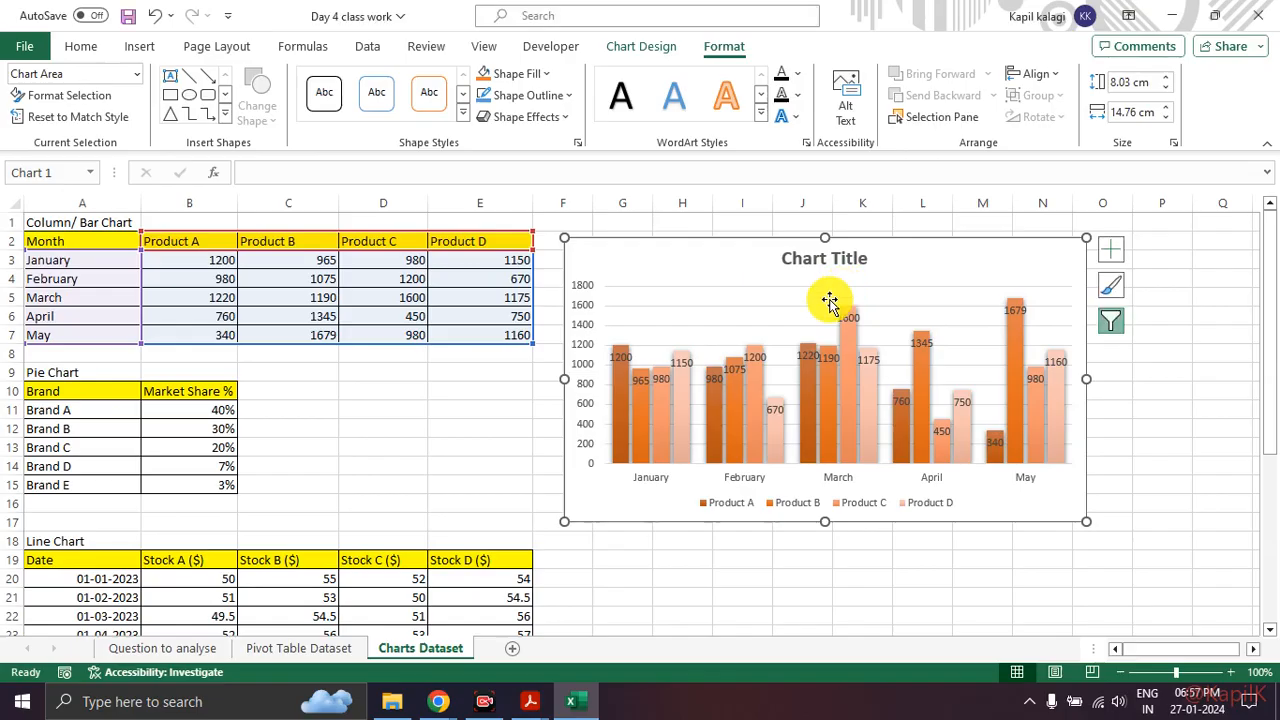
mouse_move(900, 238)
left_mouse_down()
mouse_move(871, 274)
mouse_move(843, 229)
left_mouse_up()
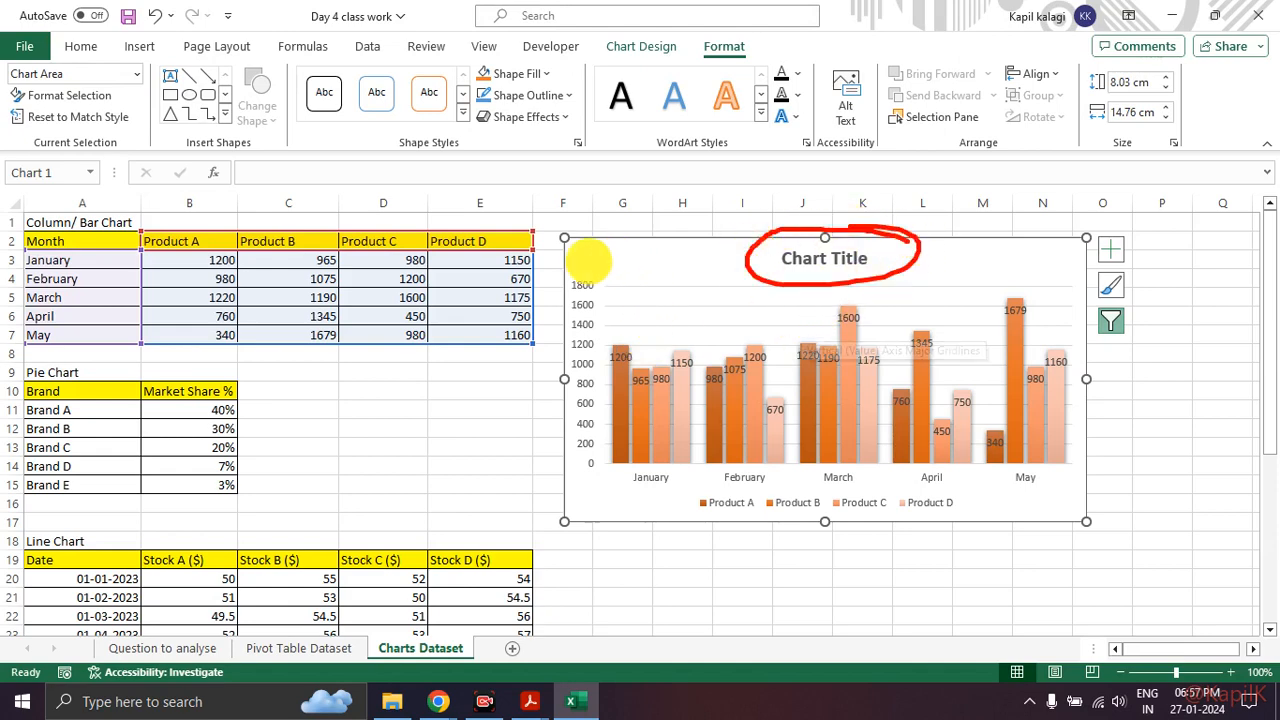
mouse_move(627, 242)
left_mouse_down()
mouse_move(580, 329)
mouse_move(1089, 514)
mouse_move(923, 271)
mouse_move(757, 245)
left_mouse_up()
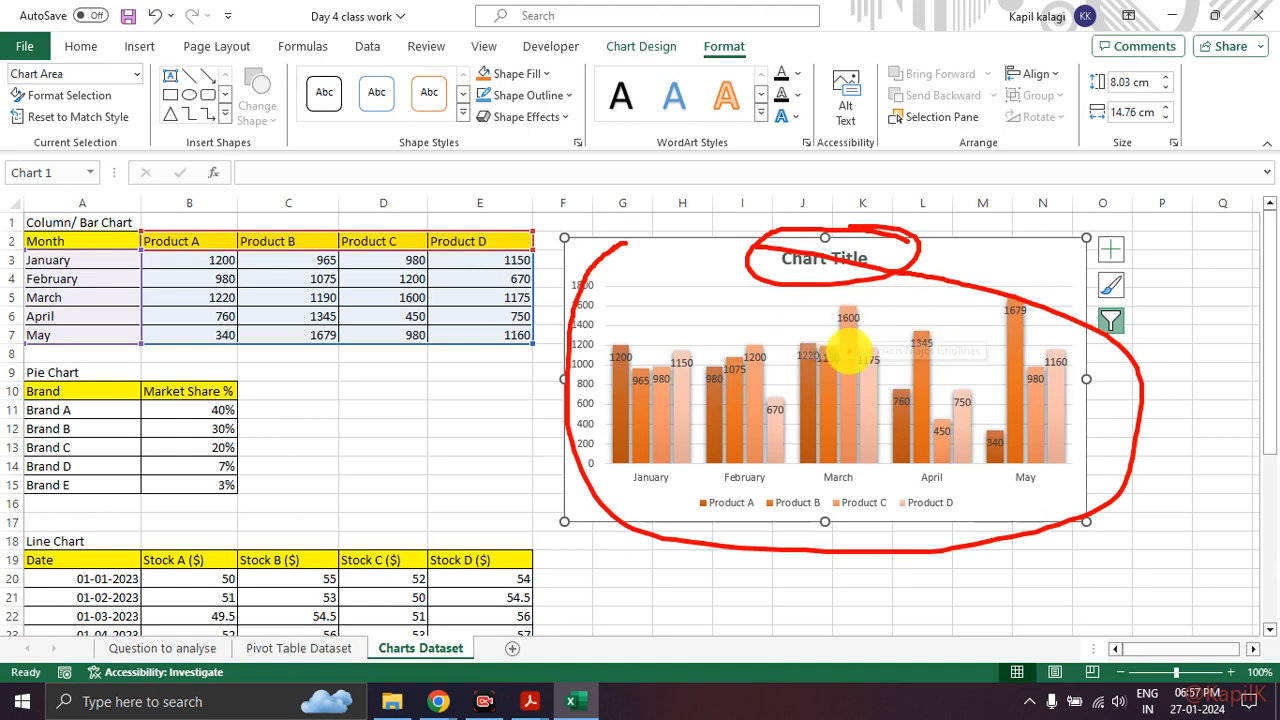
key("Escape")
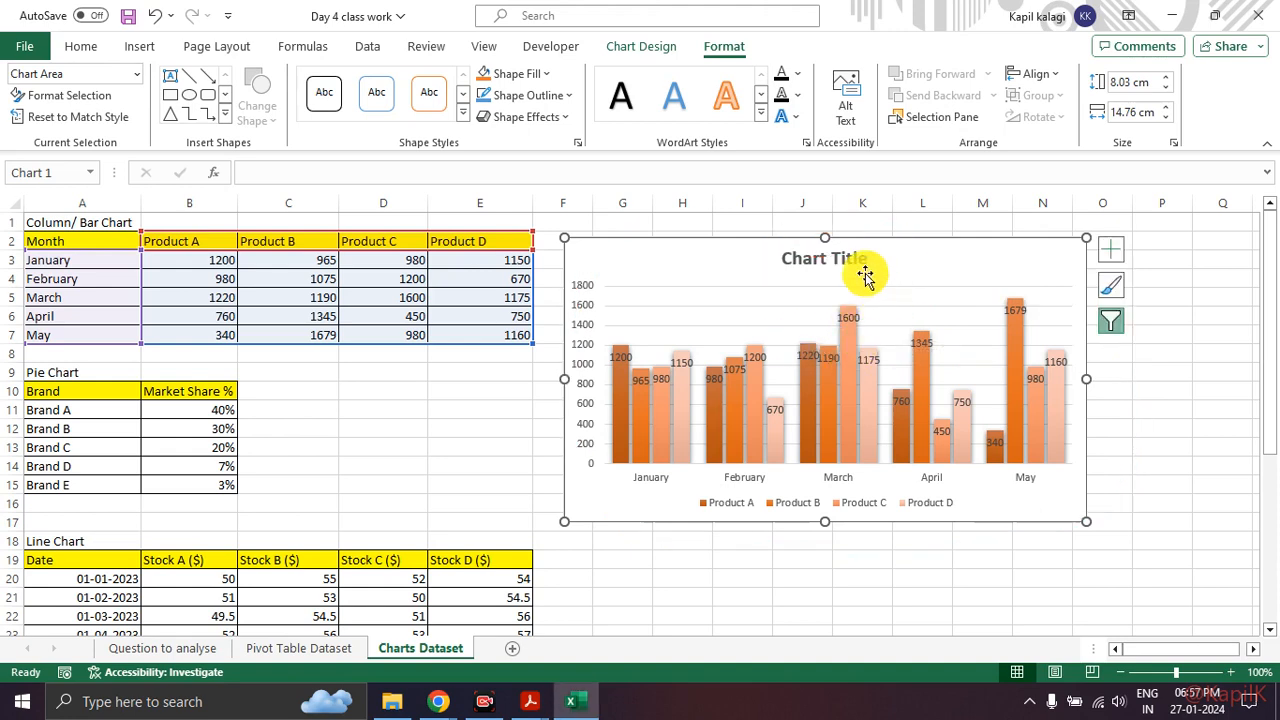
Step: Circle the chart title and product legend in red, tick the January columns, and clear the marks
mouse_move(880, 256)
left_mouse_down()
mouse_move(780, 240)
mouse_move(910, 275)
mouse_move(862, 240)
left_mouse_up()
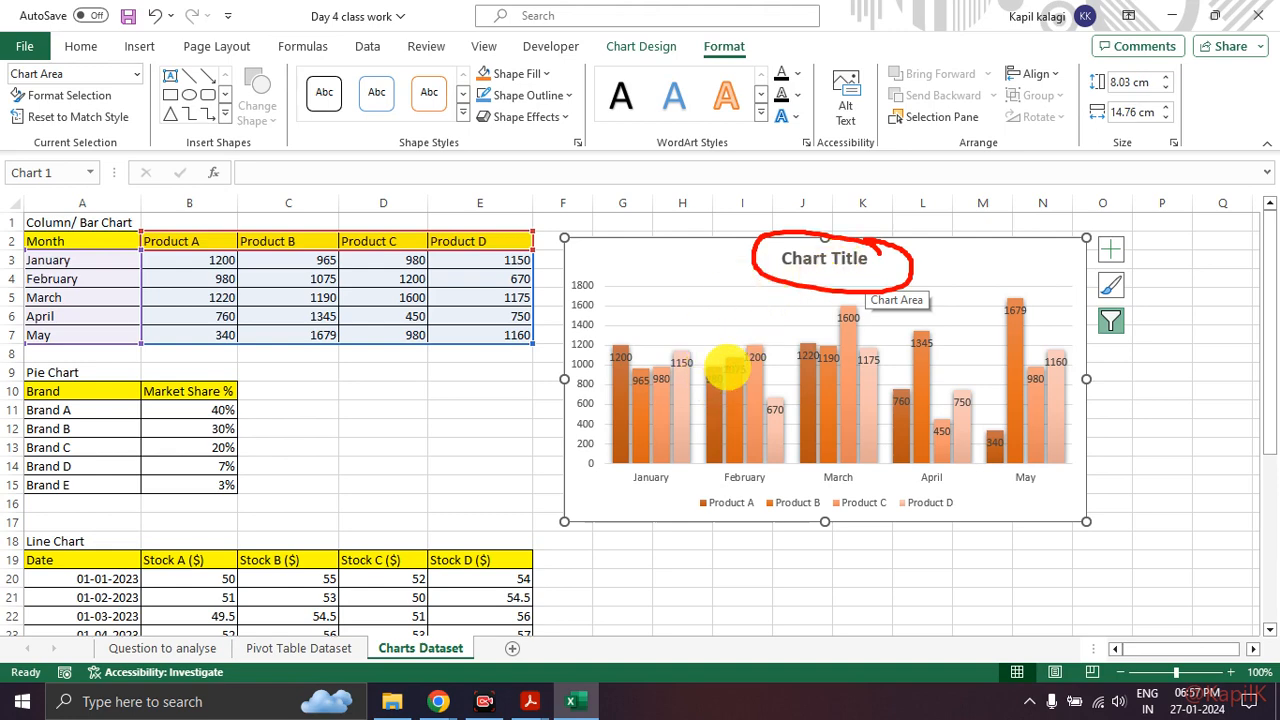
mouse_move(735, 497)
left_mouse_down()
mouse_move(686, 500)
mouse_move(814, 523)
mouse_move(980, 509)
mouse_move(775, 482)
left_mouse_up()
left_click_drag(613, 343, 652, 323)
mouse_move(633, 370)
left_mouse_down()
mouse_move(678, 338)
mouse_move(724, 333)
left_mouse_up()
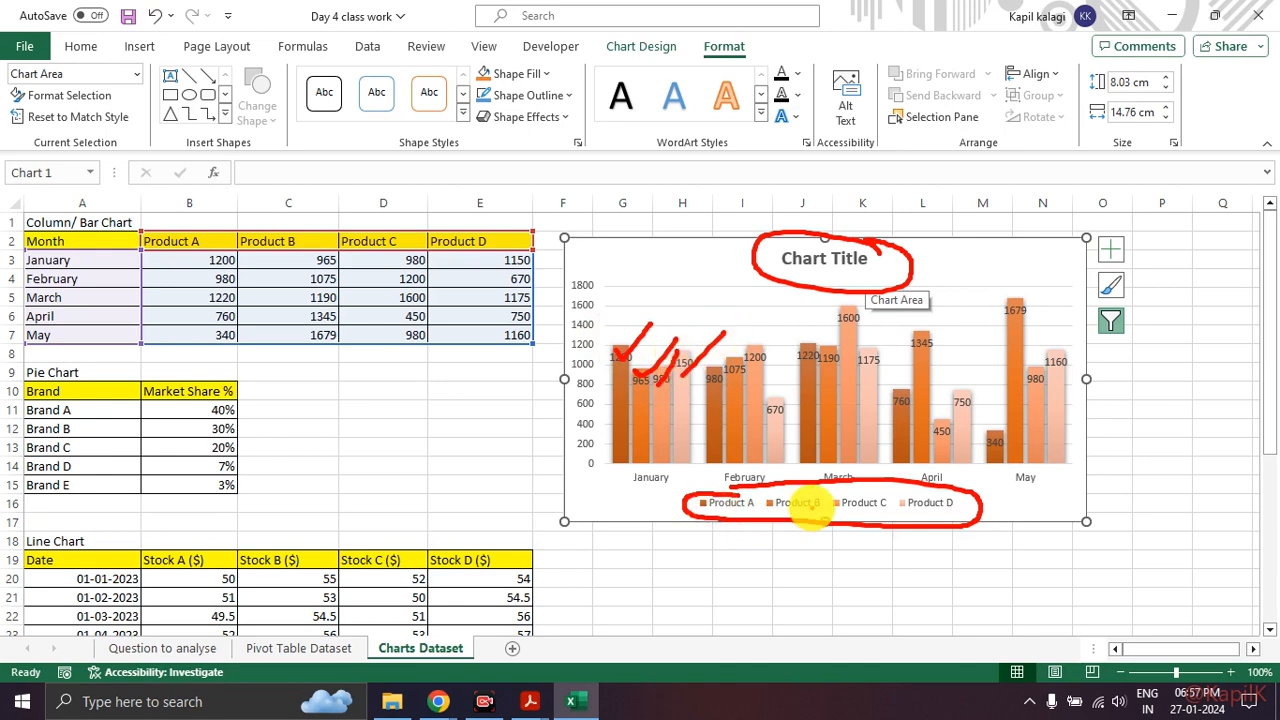
key("Escape")
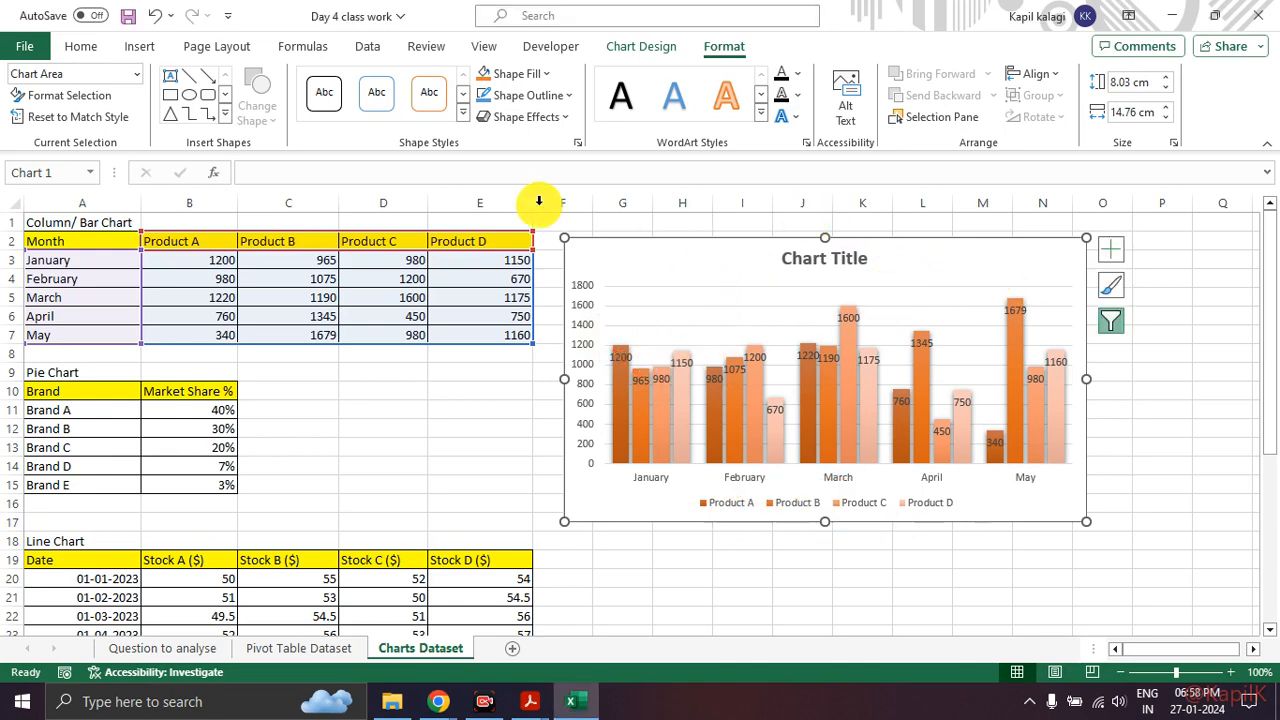
Step: Browse the Quick Layout and Add Chart Element options, and recolour the chart with the blue, orange, grey and yellow palette
left_click(643, 50)
left_click(86, 100)
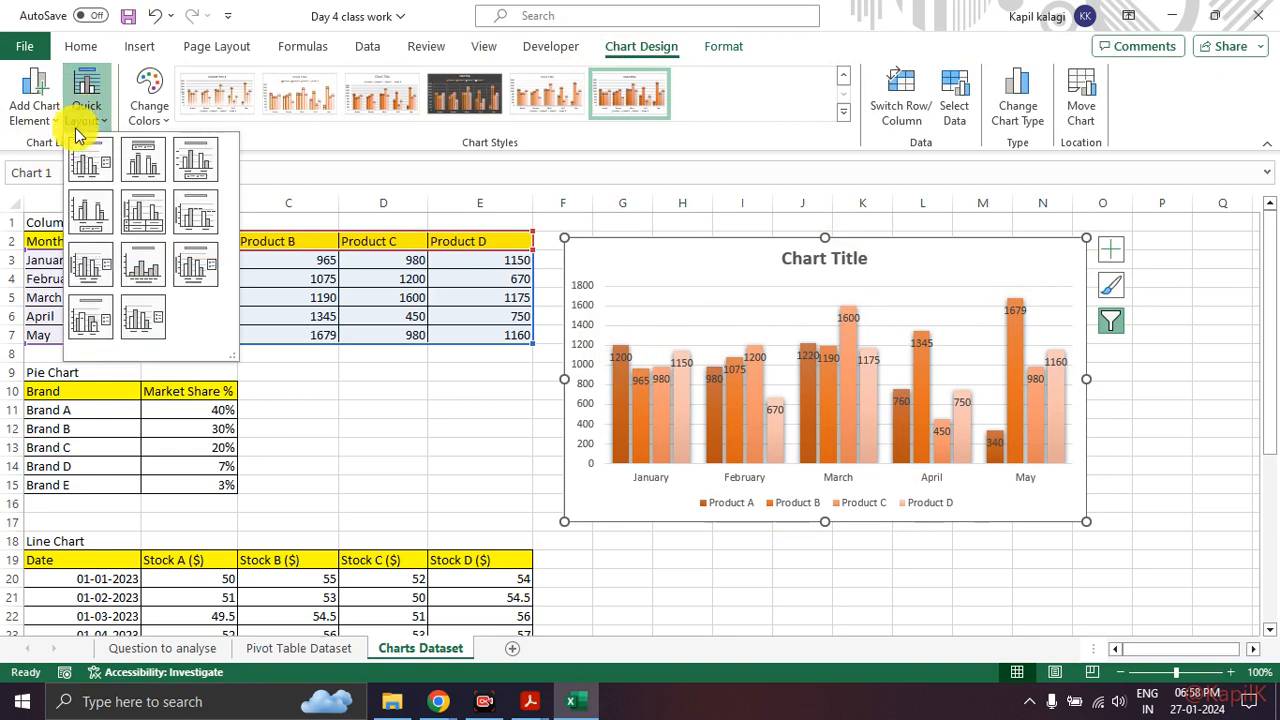
left_click(30, 100)
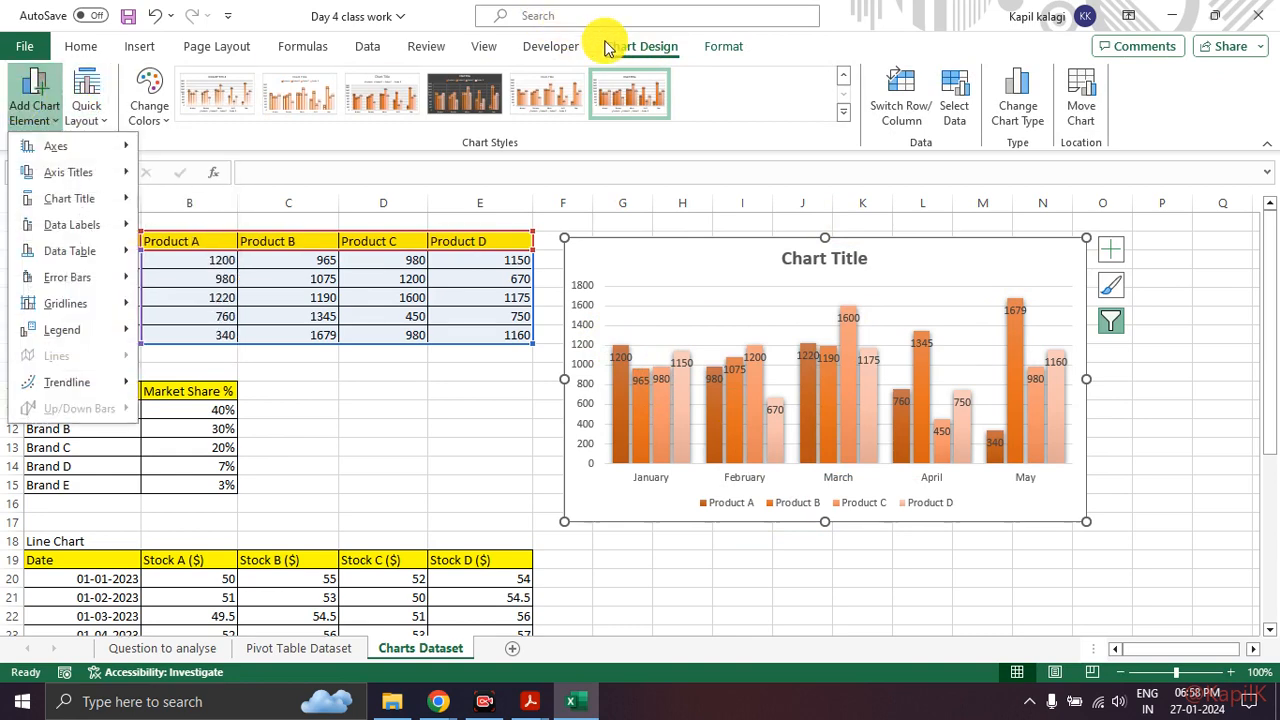
left_click(675, 253)
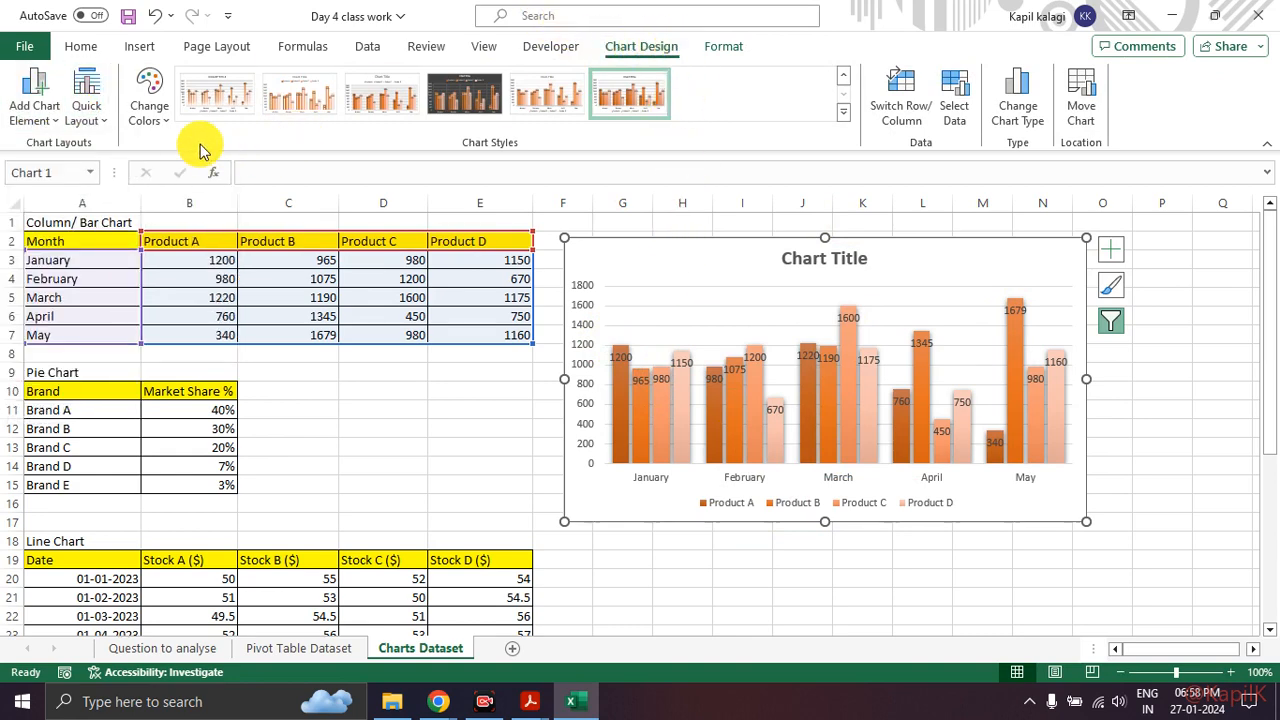
left_click(162, 120)
left_click(171, 166)
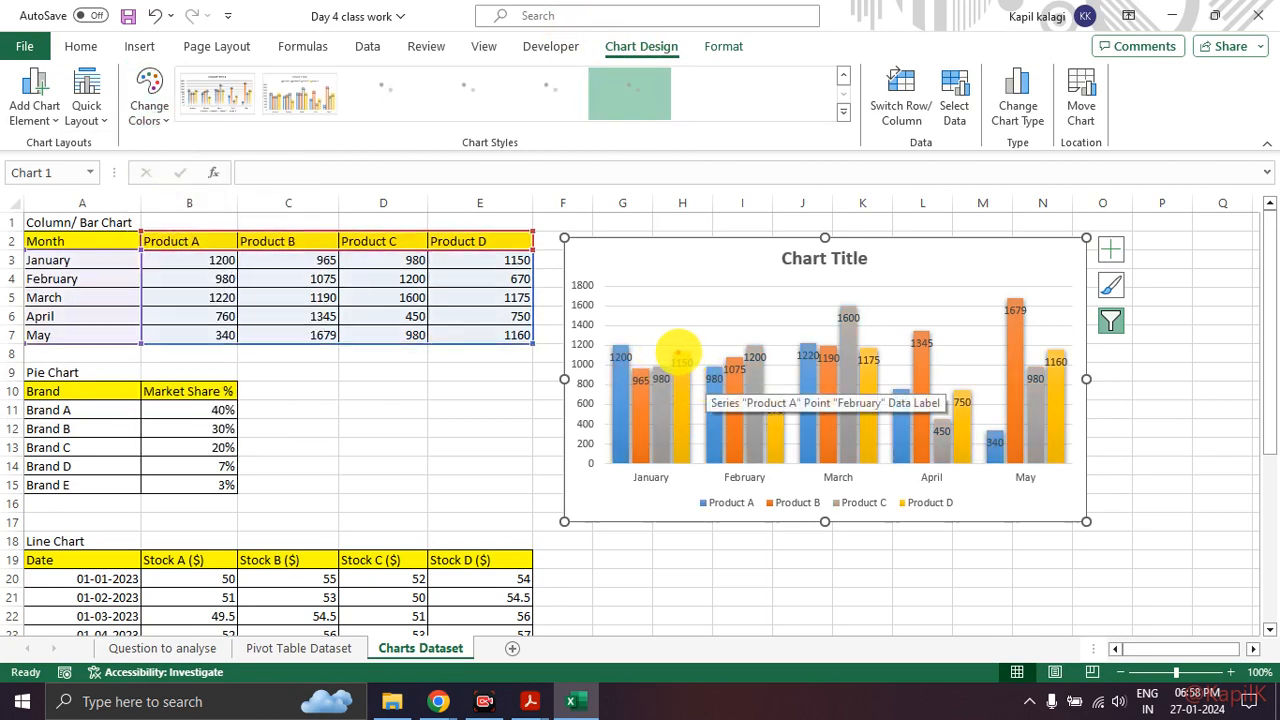
Step: Tick the recoloured January columns in red, circle the matching product legend, and clear the marks
left_click_drag(621, 341, 650, 308)
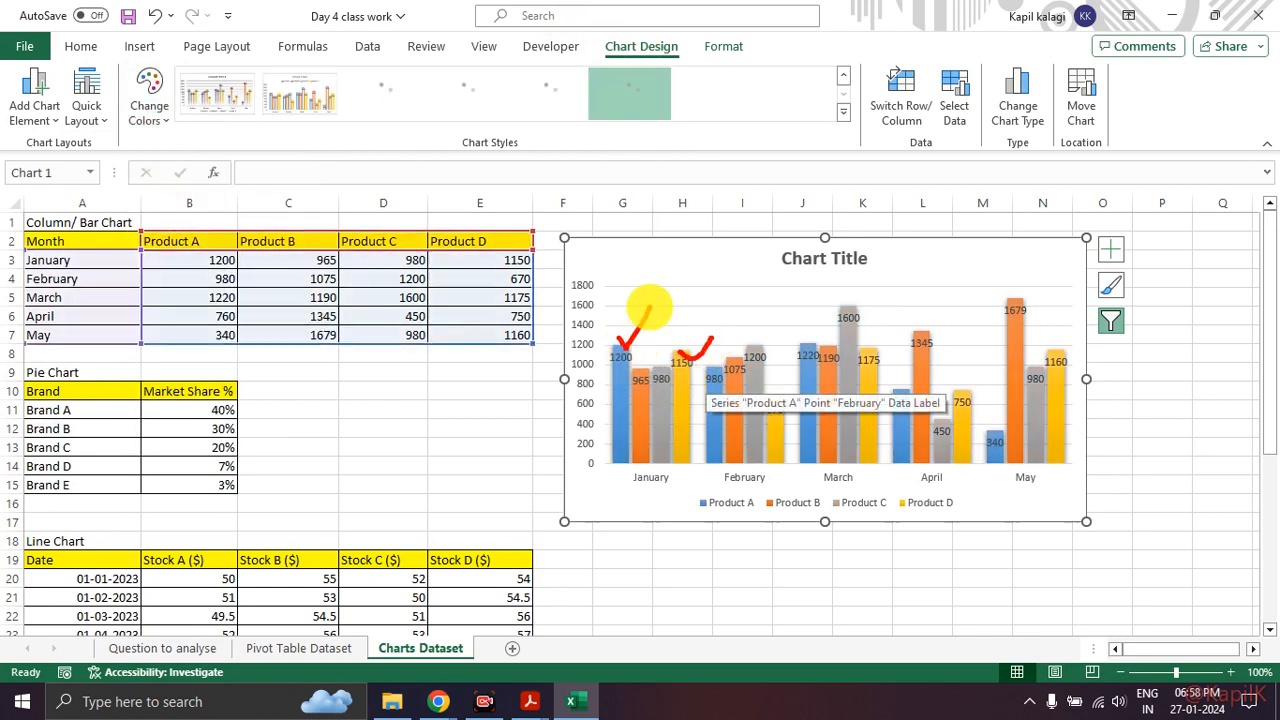
left_click_drag(630, 366, 663, 357)
mouse_move(722, 489)
left_mouse_down()
mouse_move(666, 492)
mouse_move(832, 519)
mouse_move(972, 512)
mouse_move(805, 484)
mouse_move(688, 488)
left_mouse_up()
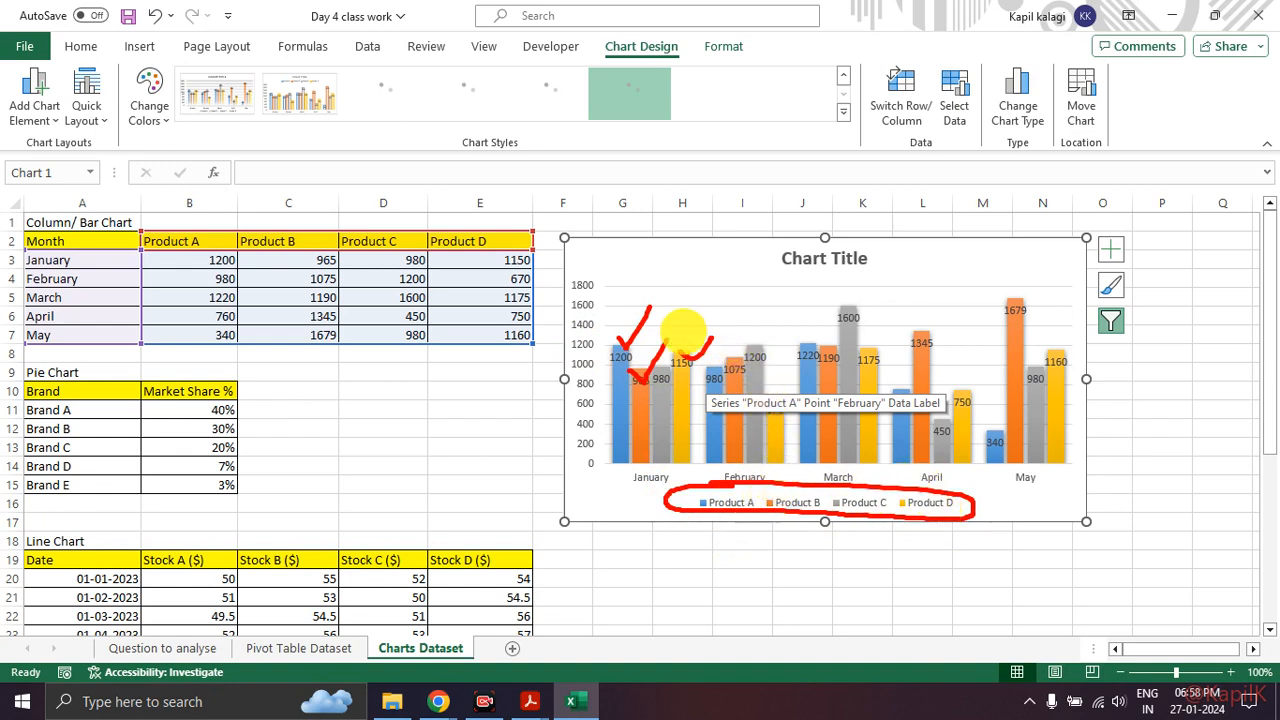
key("Escape")
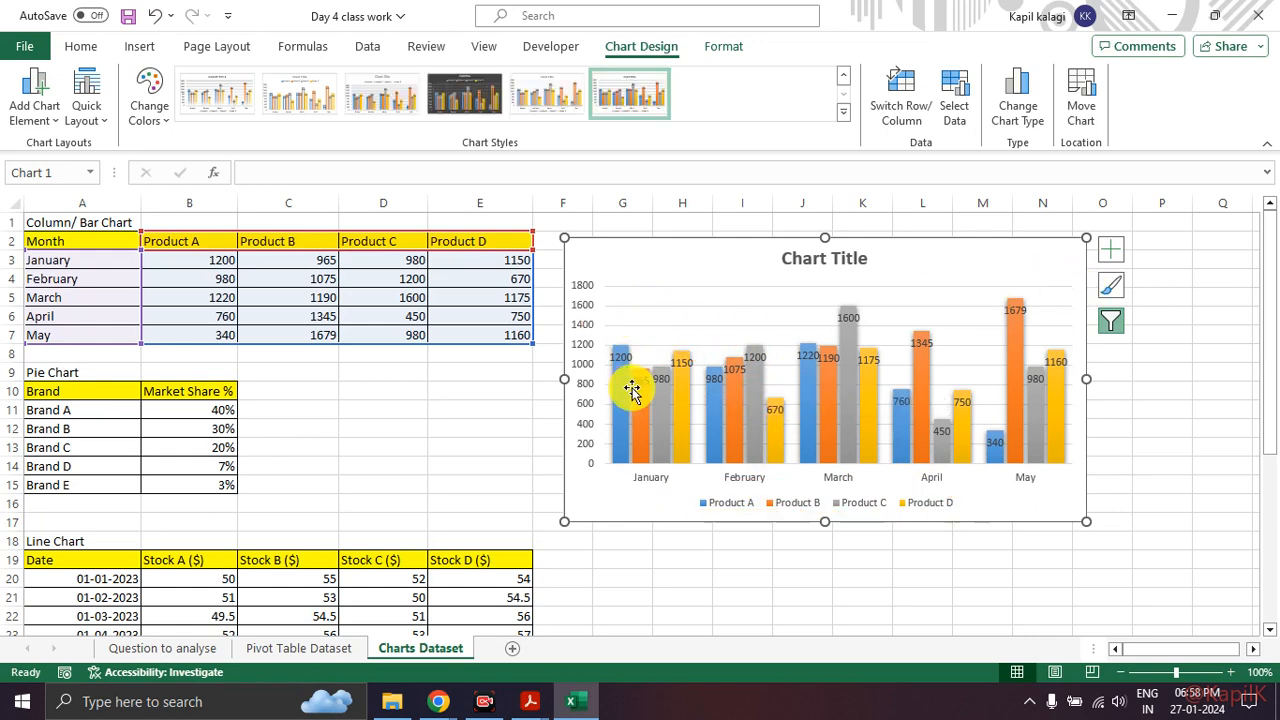
Step: Mark the vertical value axis with its 1800 and 1200 levels, circle the January, February and March labels, and clear the marks
mouse_move(605, 255)
left_mouse_down()
mouse_move(585, 283)
mouse_move(620, 410)
mouse_move(591, 243)
mouse_move(913, 284)
left_mouse_up()
left_click_drag(597, 342, 788, 336)
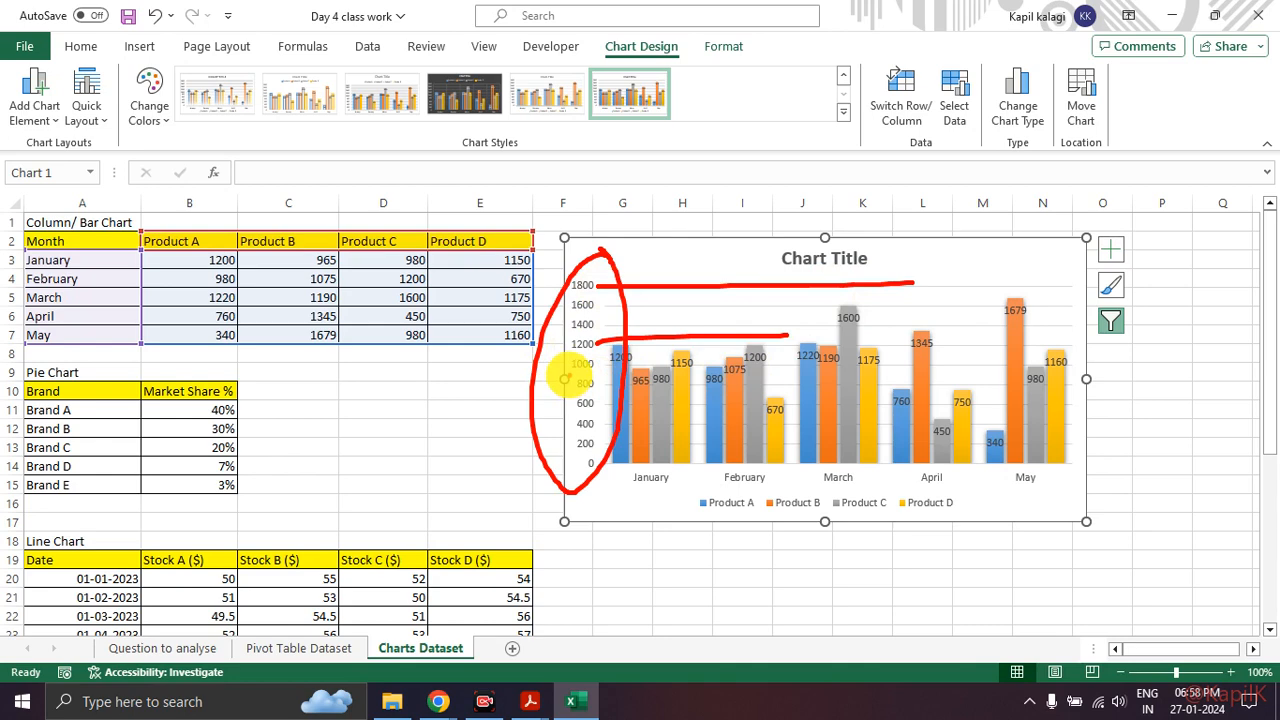
left_click_drag(641, 470, 760, 478)
left_click_drag(856, 470, 812, 470)
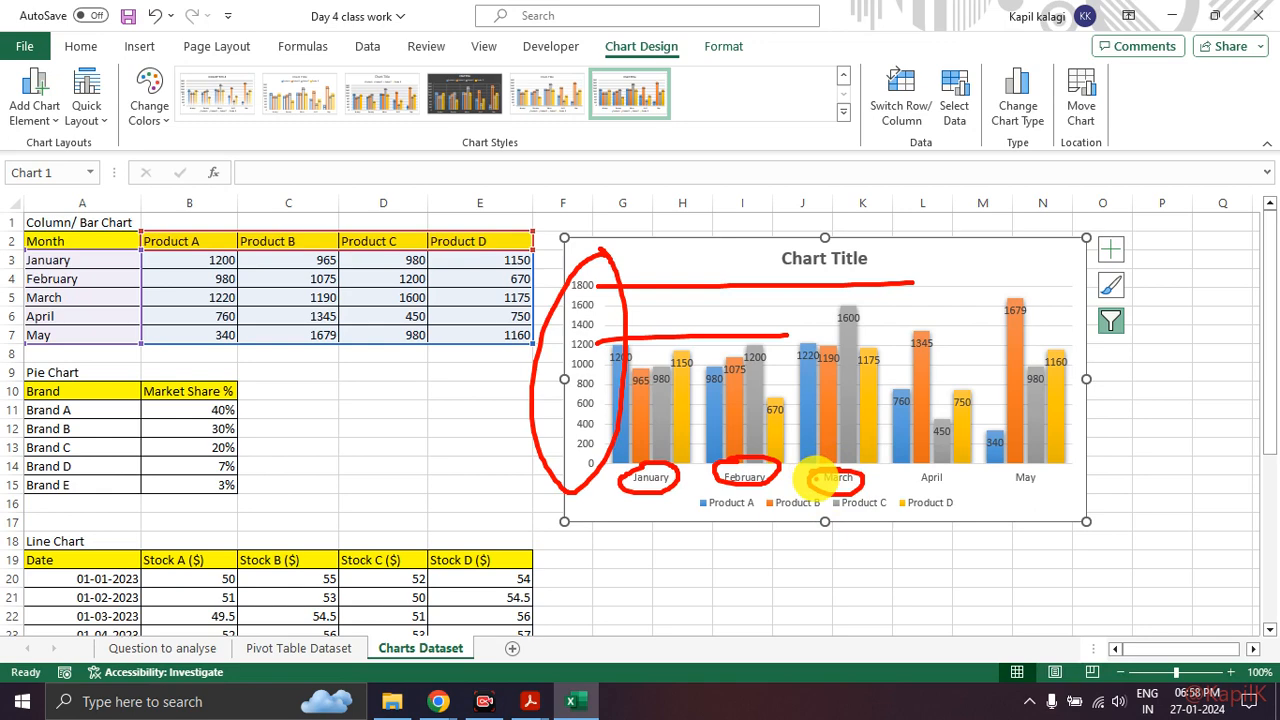
key("Escape")
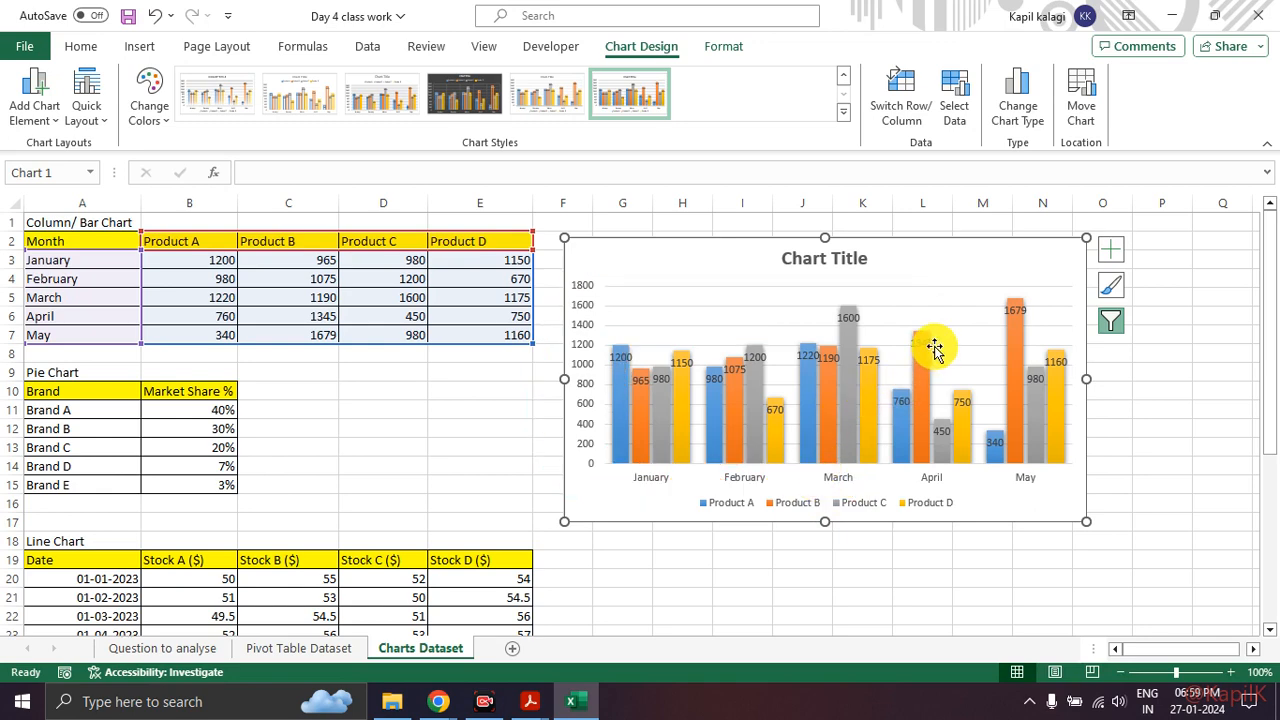
Step: Circle the chart's element options in red, clear the mark, and add axis titles to the column chart
mouse_move(1082, 232)
left_mouse_down()
mouse_move(1155, 262)
mouse_move(1088, 222)
left_mouse_up()
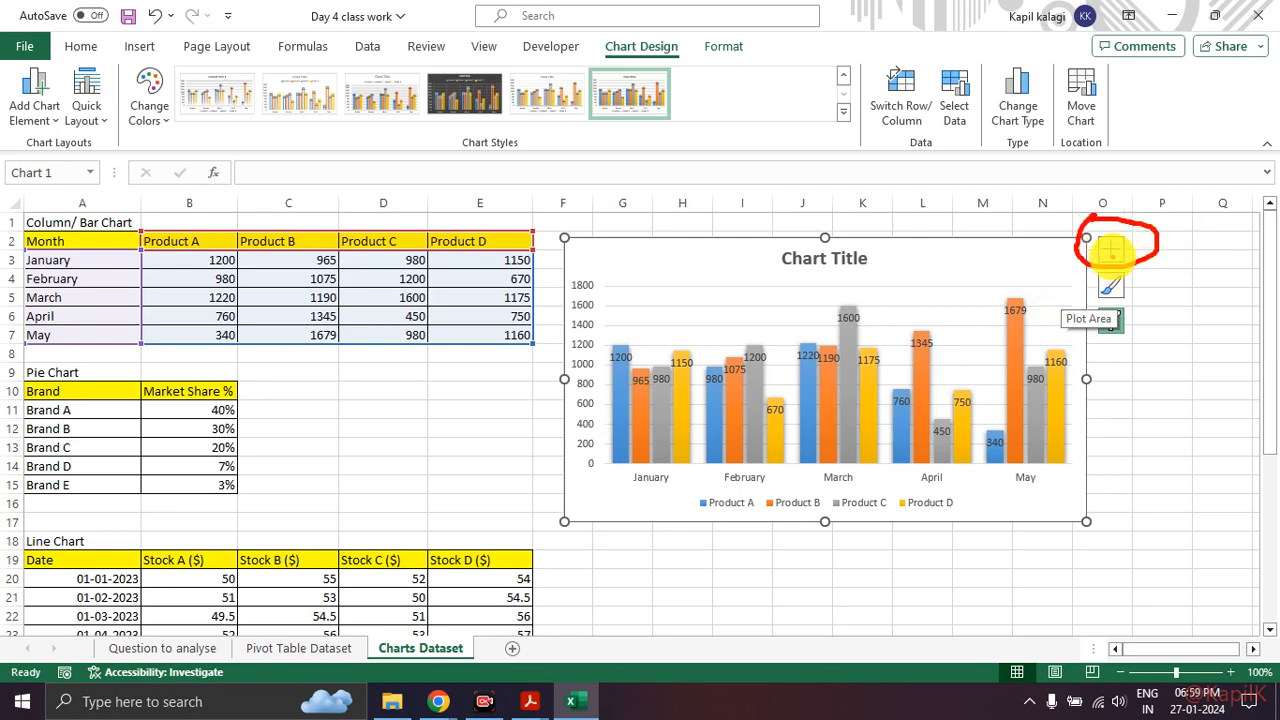
left_click(1111, 250)
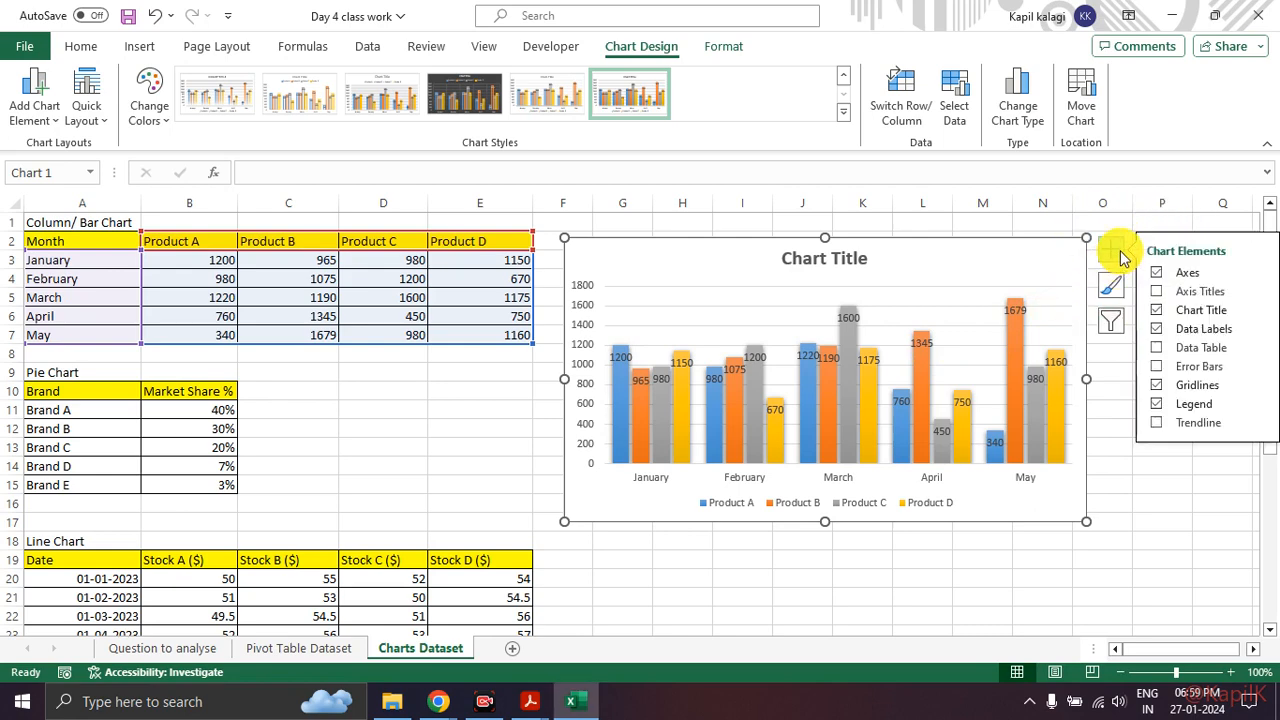
left_click(1157, 294)
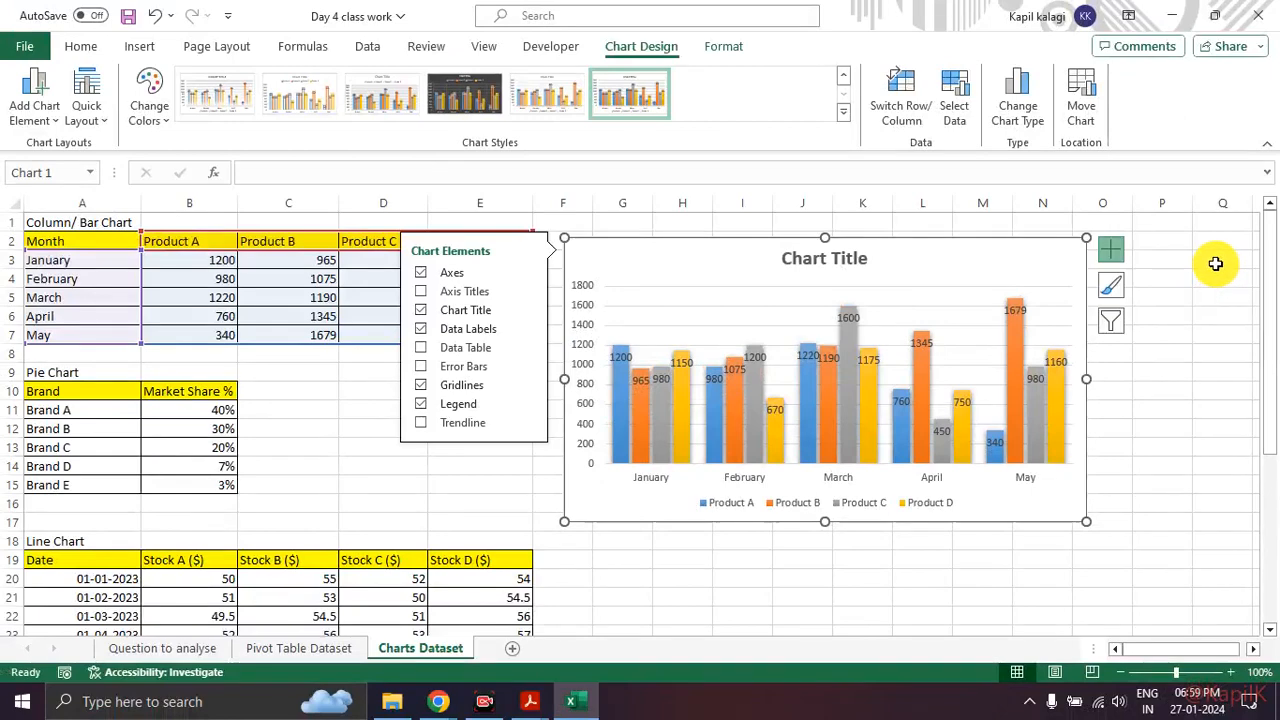
left_click(1111, 250)
left_click(1111, 250)
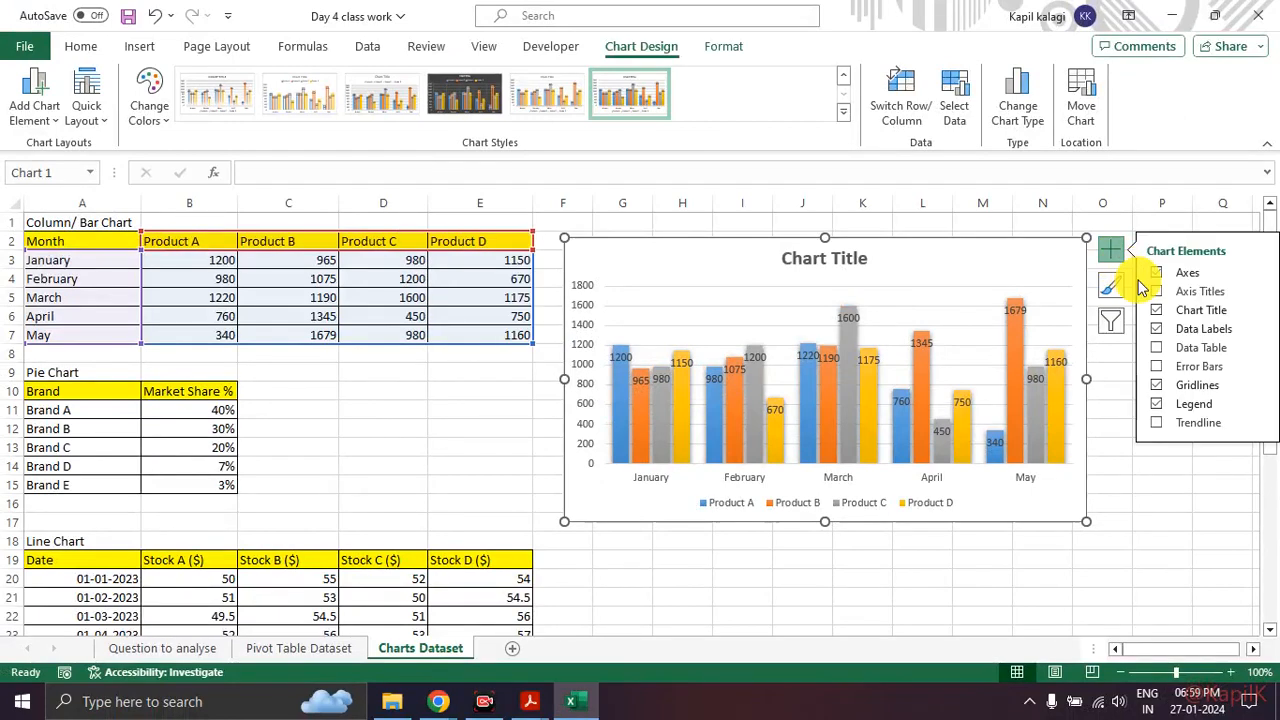
left_click(1156, 292)
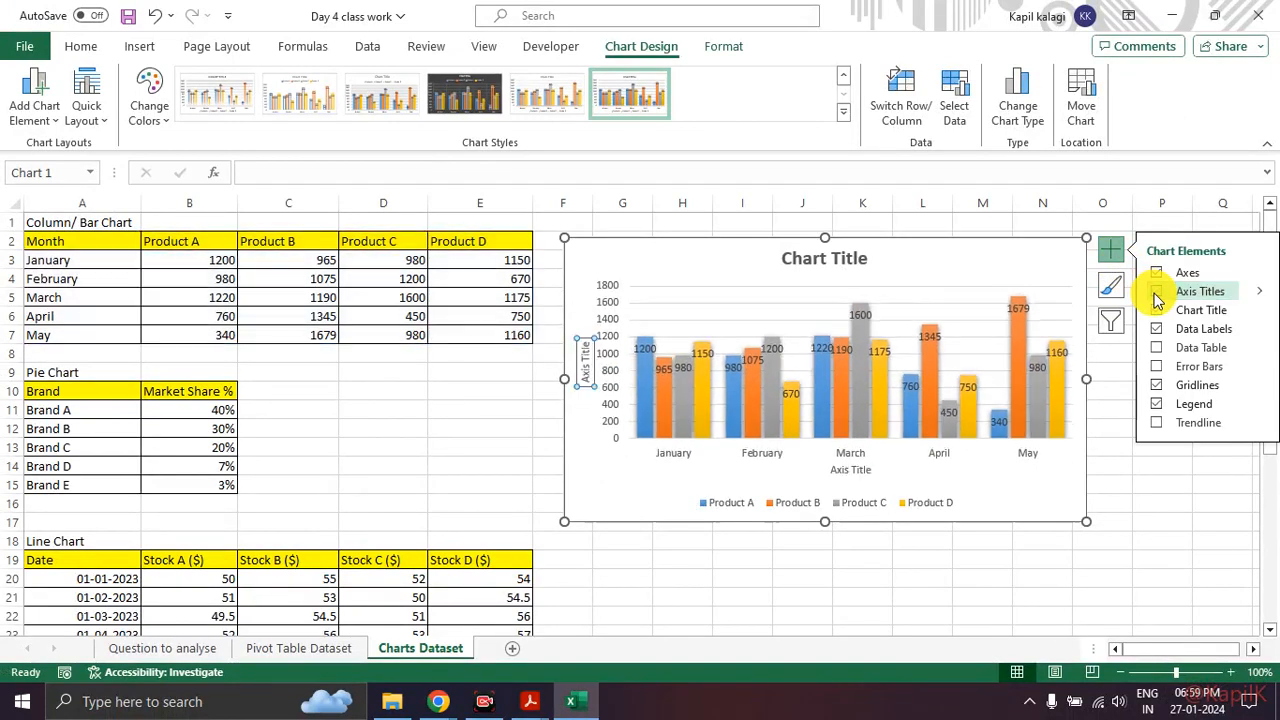
left_click(1156, 293)
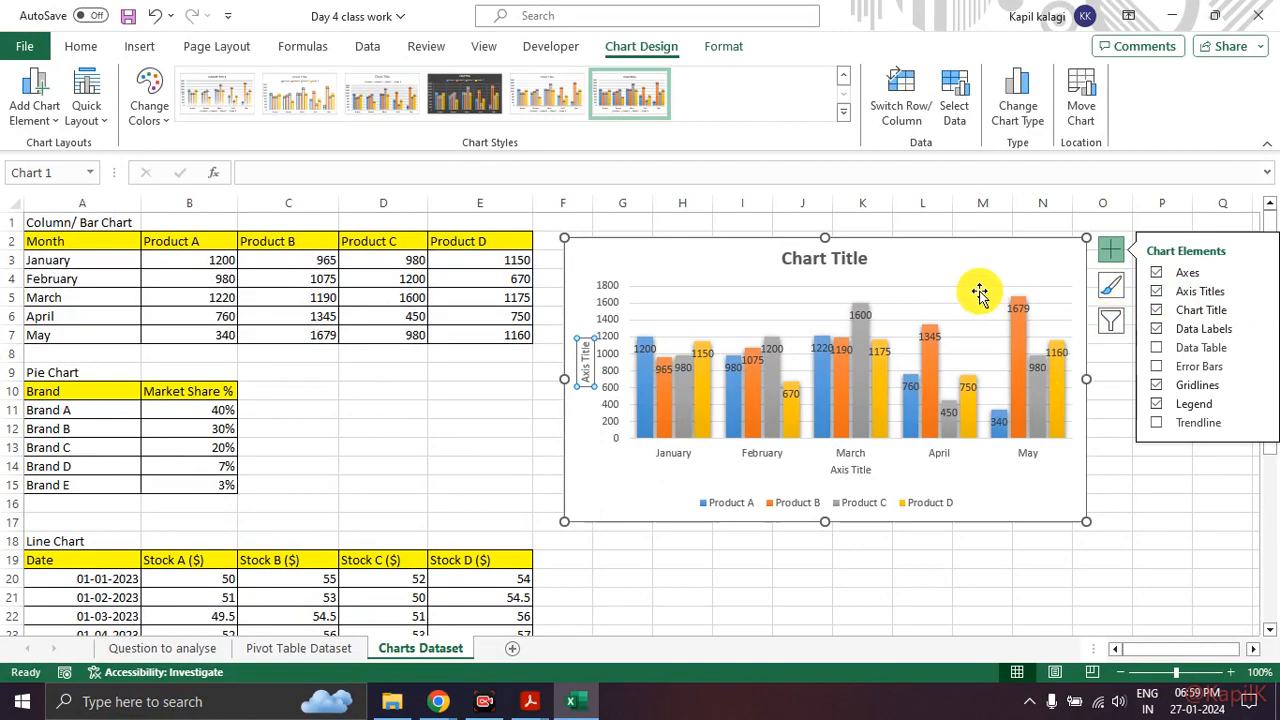
Step: Replace the horizontal axis title text with 2023
left_click(922, 319)
left_click(843, 469)
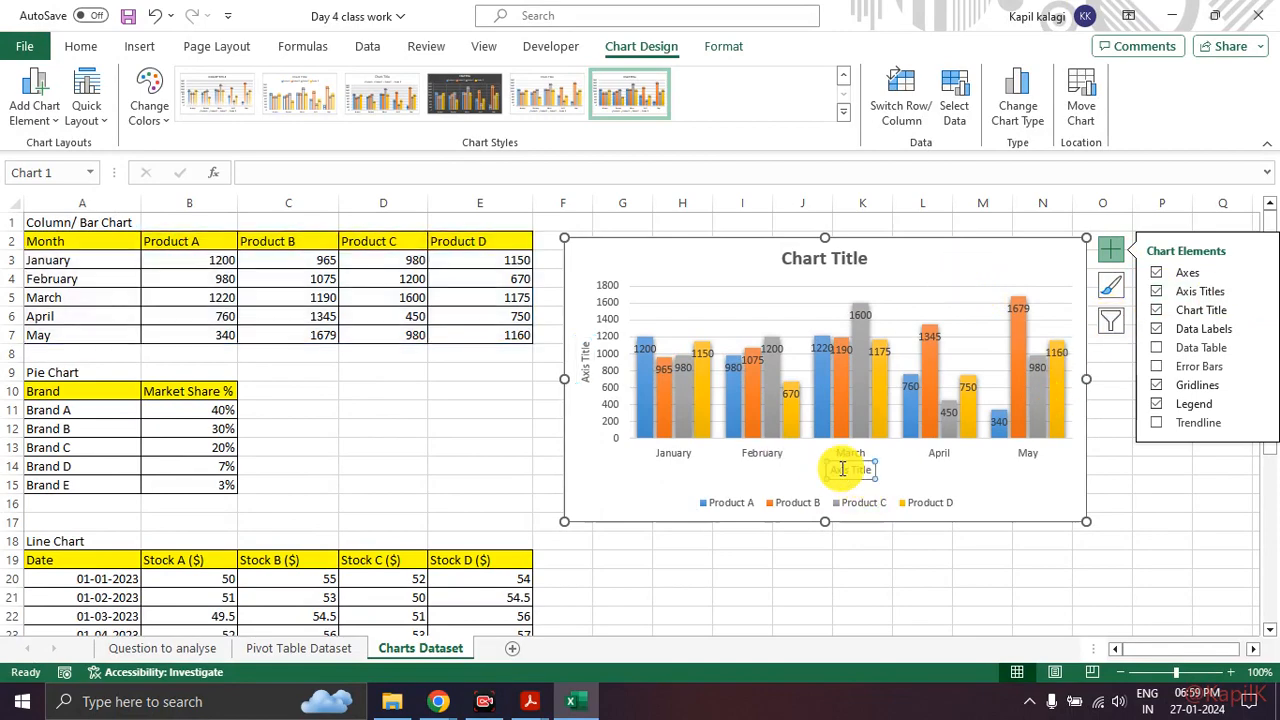
double_click(843, 469)
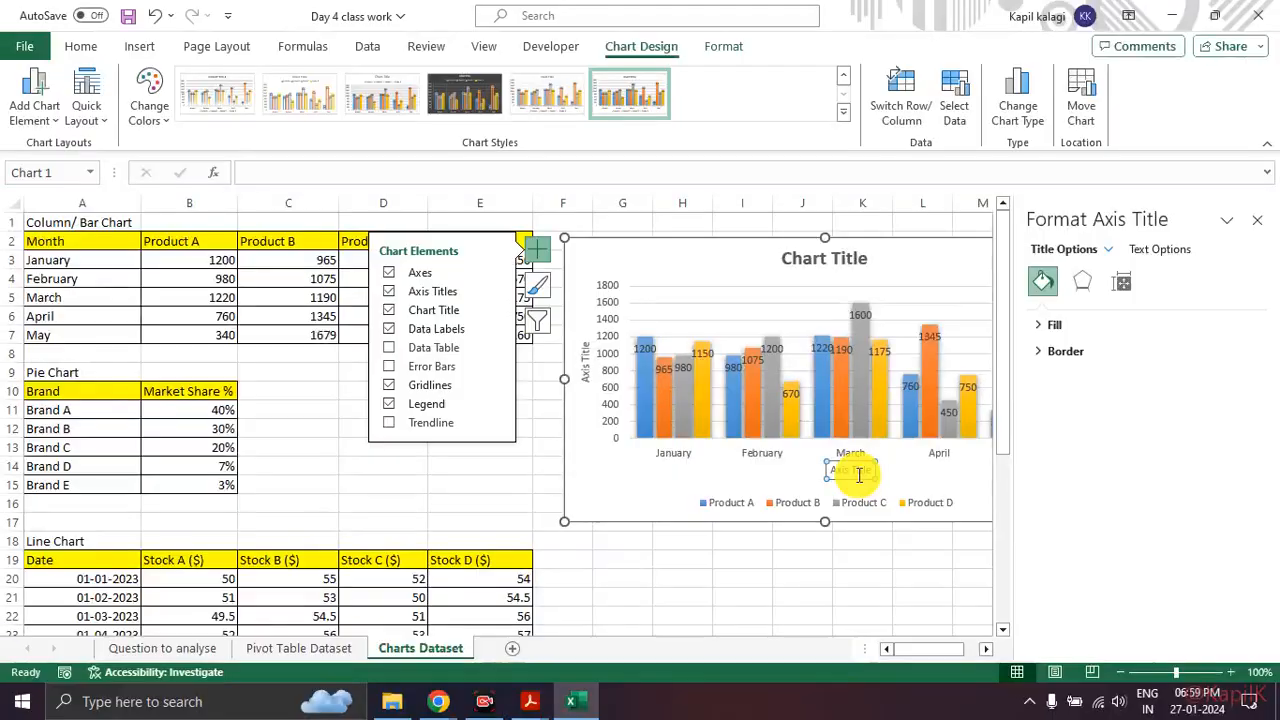
left_click(856, 474)
double_click(856, 474)
key("BackSpace")
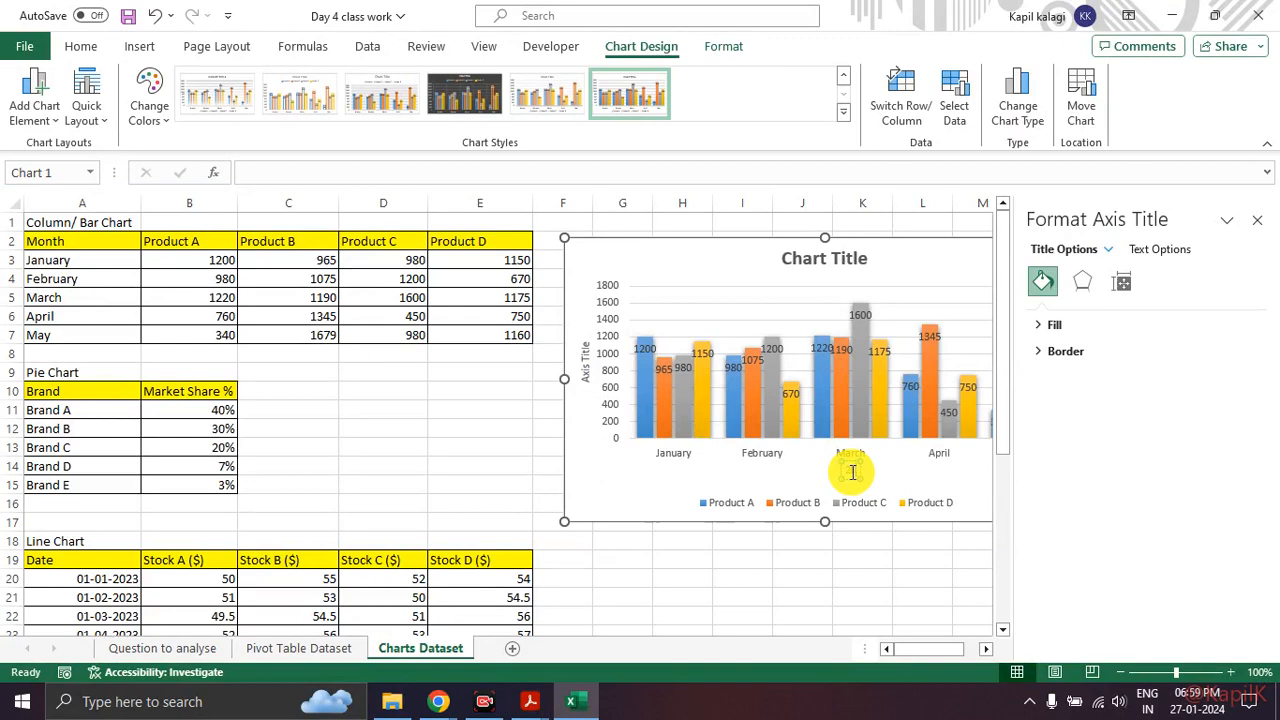
key("Return")
key("Escape")
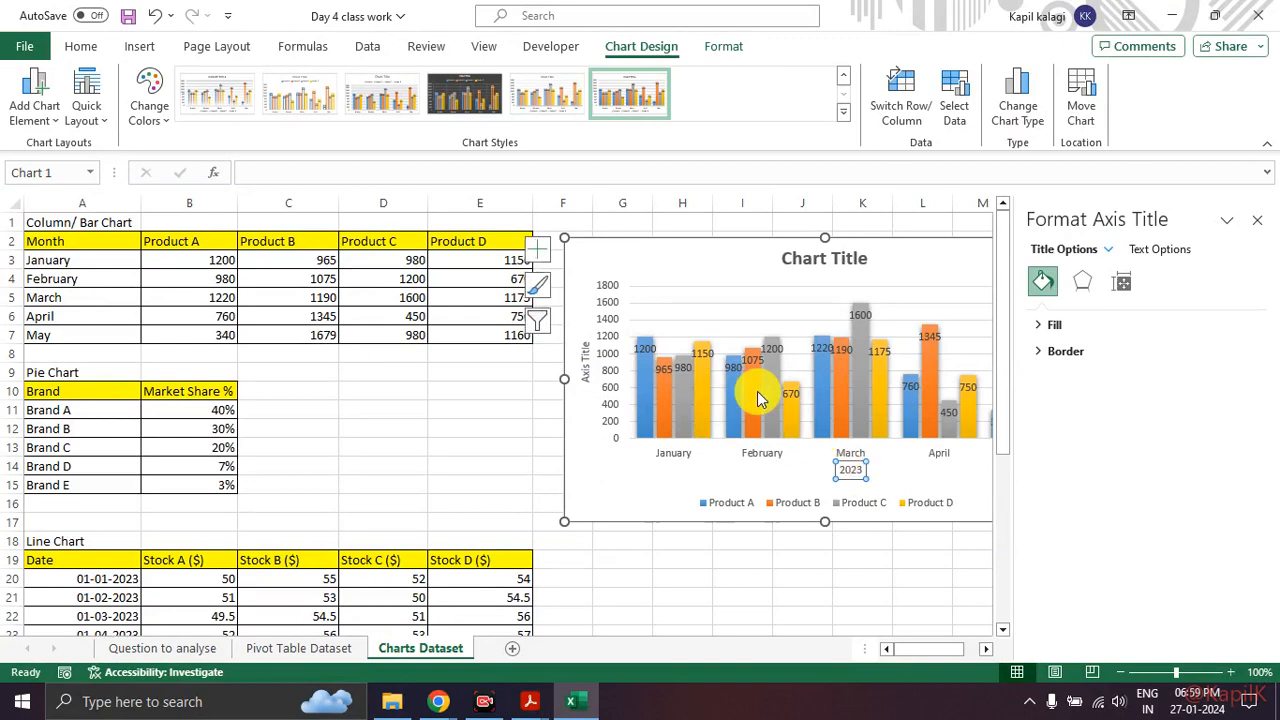
Step: Change the vertical axis title to "Sales in Rs.(Hundered)" and close the axis title formatting options
left_click(585, 371)
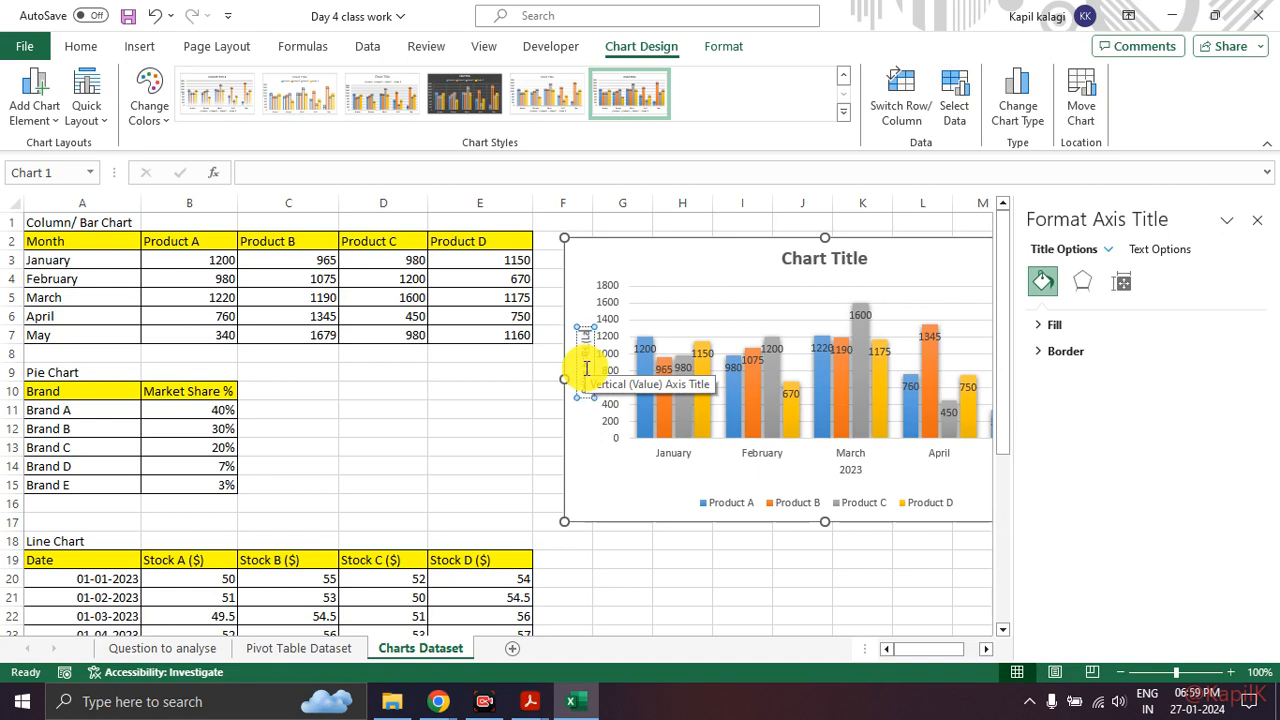
type("in hundered")
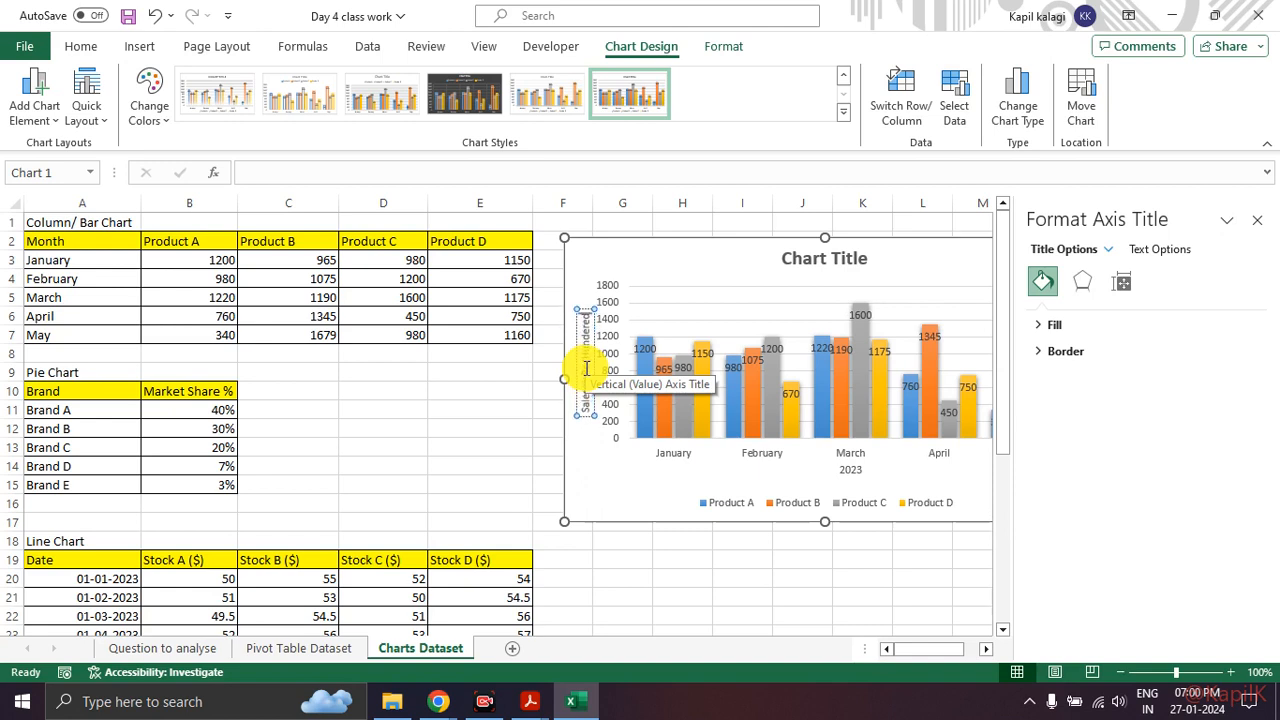
type(")")
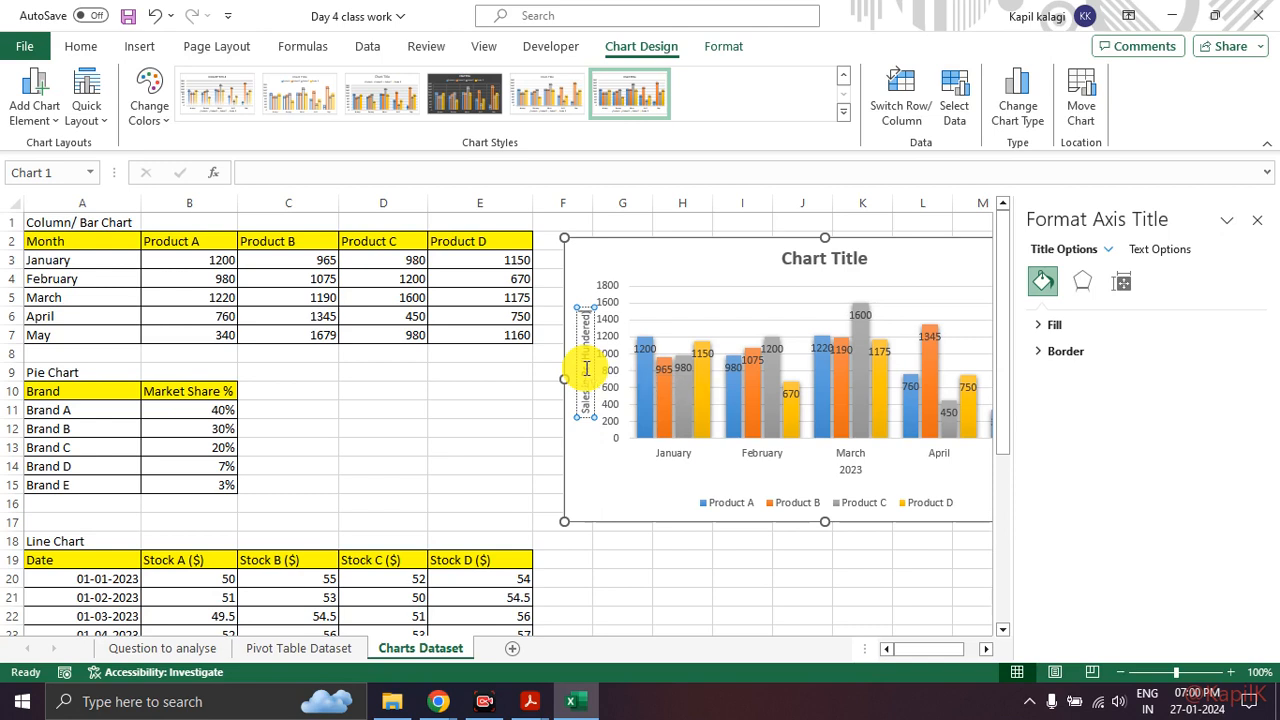
left_click(738, 272)
left_click(1257, 221)
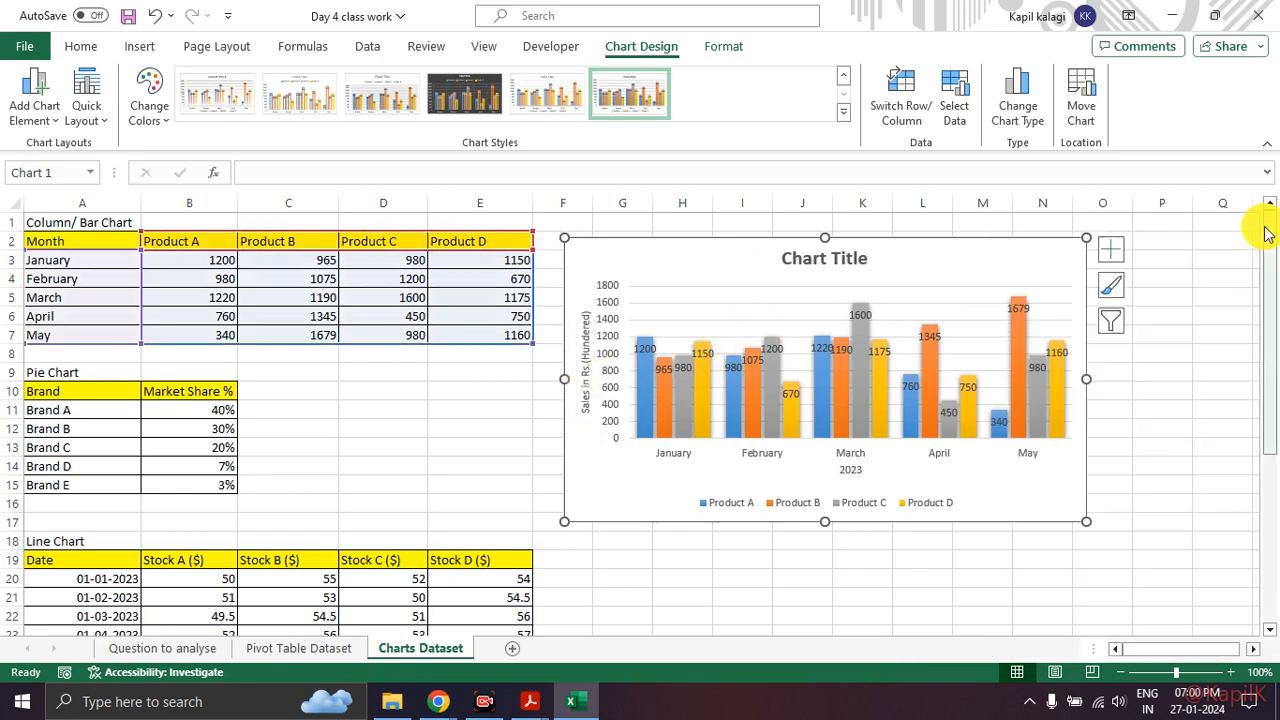
Step: Enlarge the column chart on all four sides so it spans from column D to column P and down to row 22
left_click_drag(569, 376, 339, 379)
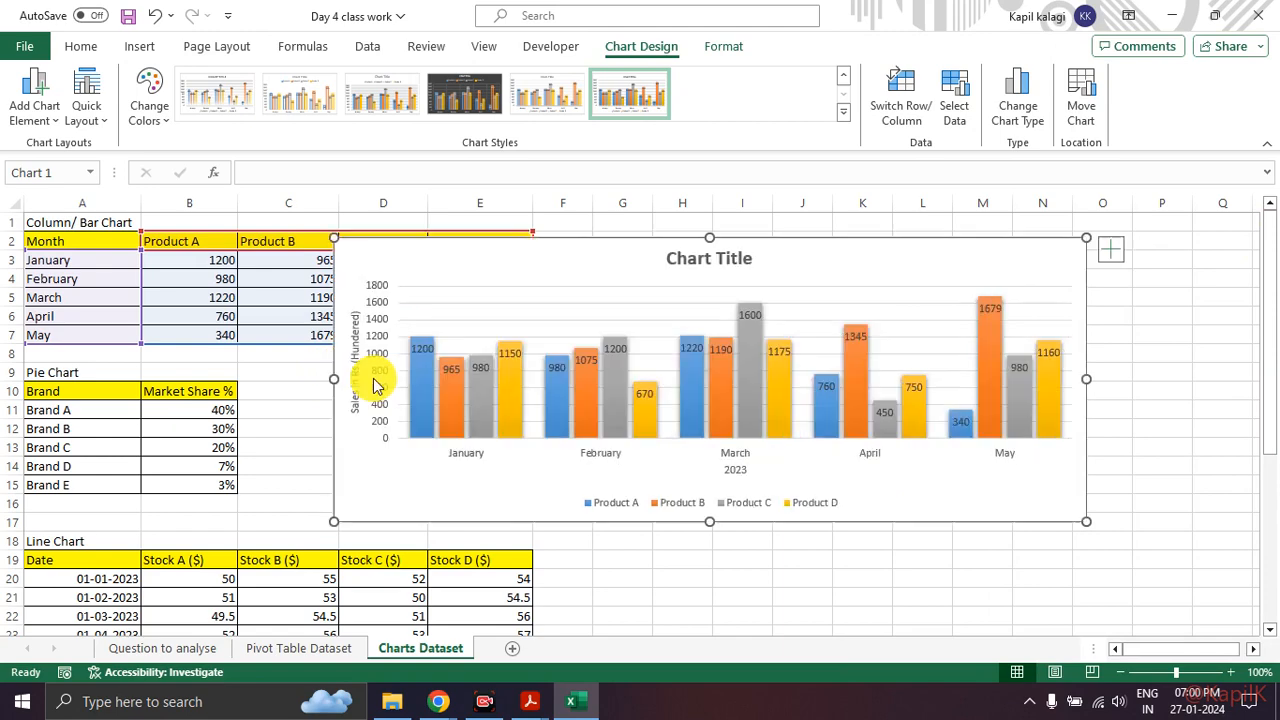
left_click_drag(709, 521, 709, 611)
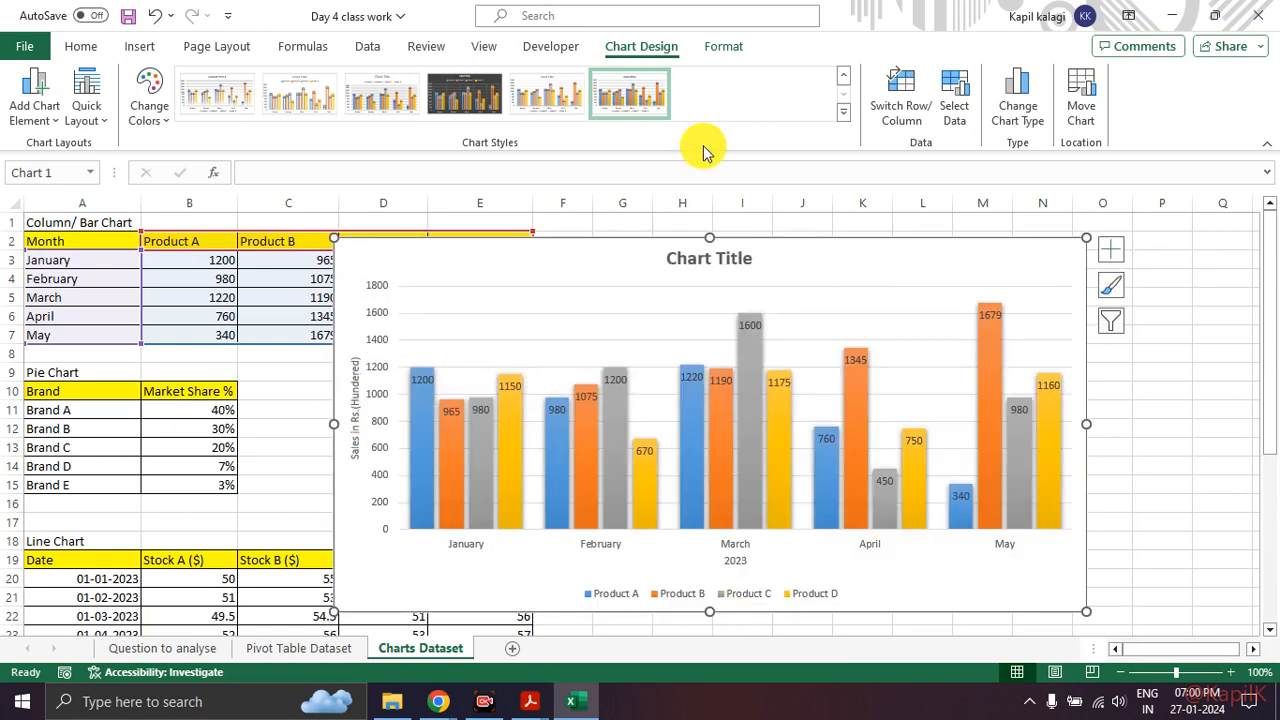
left_click_drag(709, 237, 709, 210)
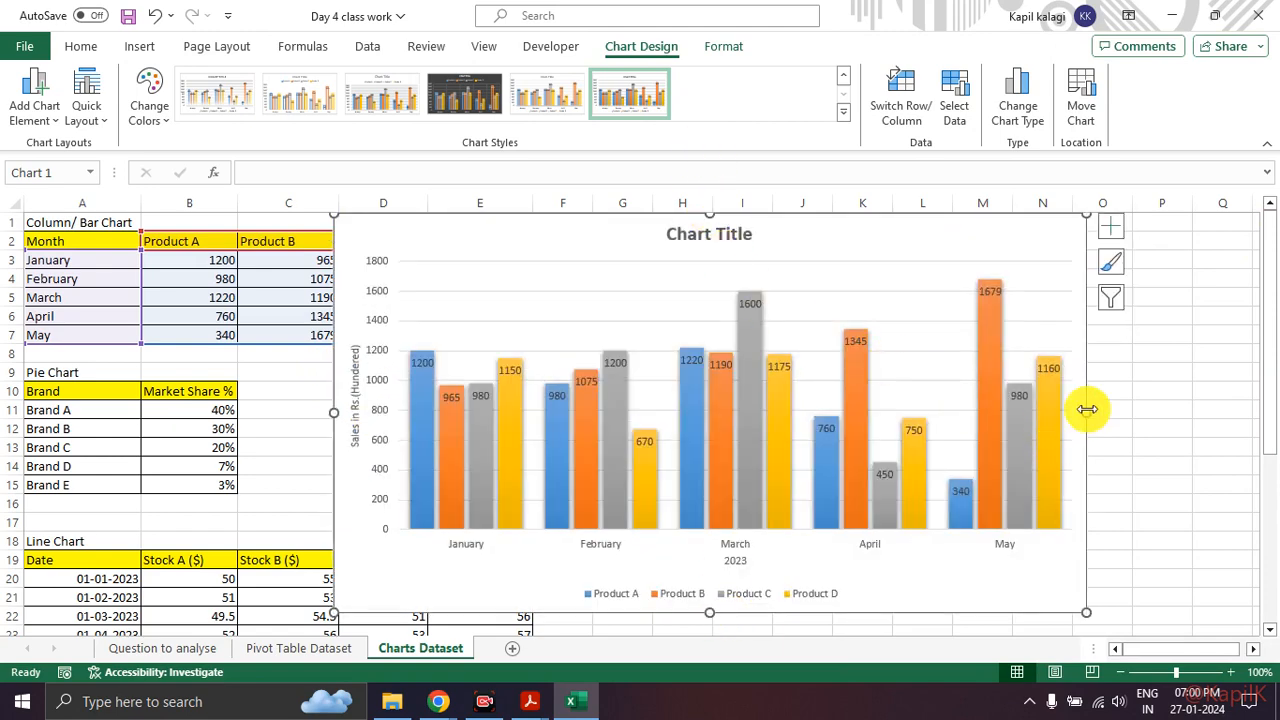
left_click_drag(1087, 410, 1207, 415)
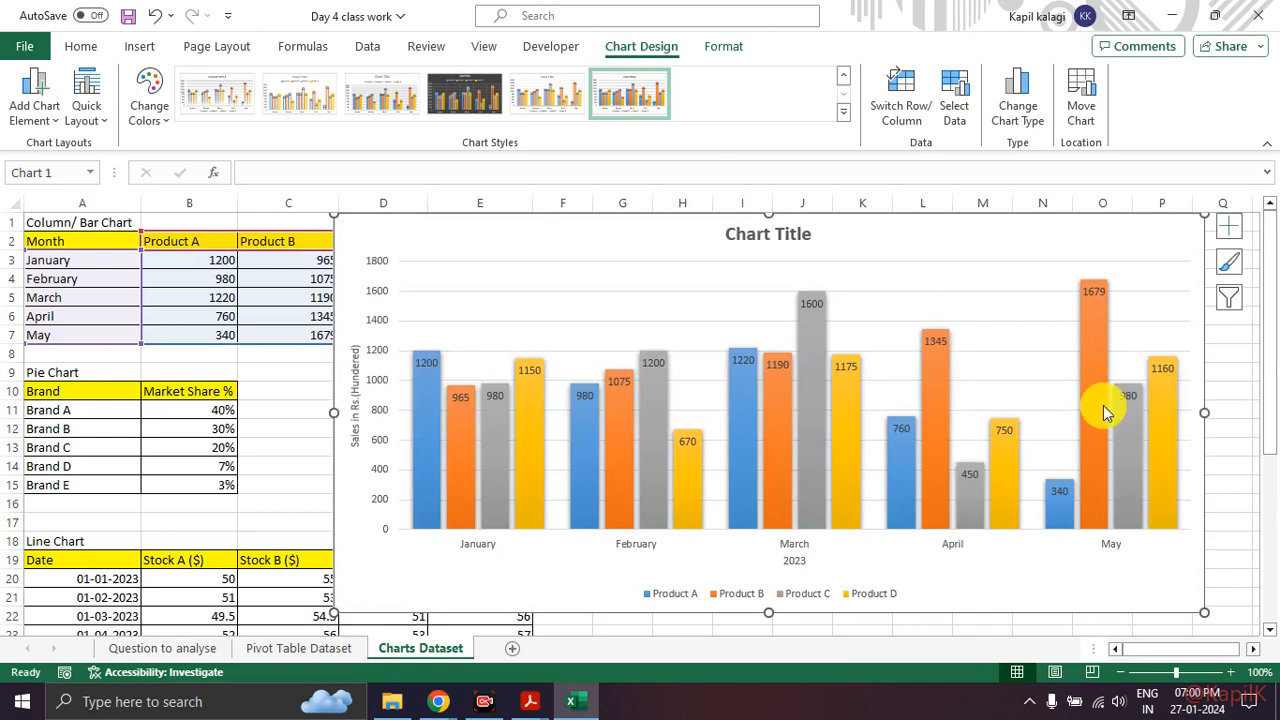
Step: Change the chart title to "Sales oin 2023 for Products" and close the title formatting options
double_click(780, 232)
triple_click(783, 233)
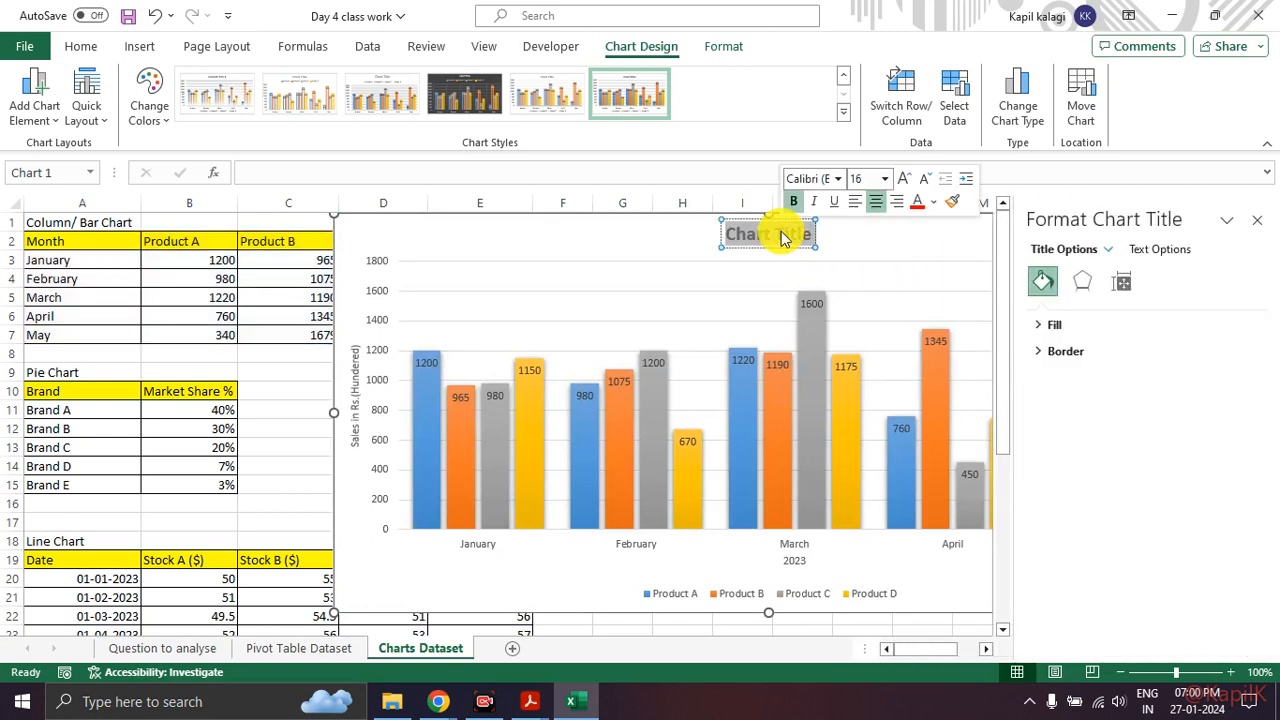
type("Sales")
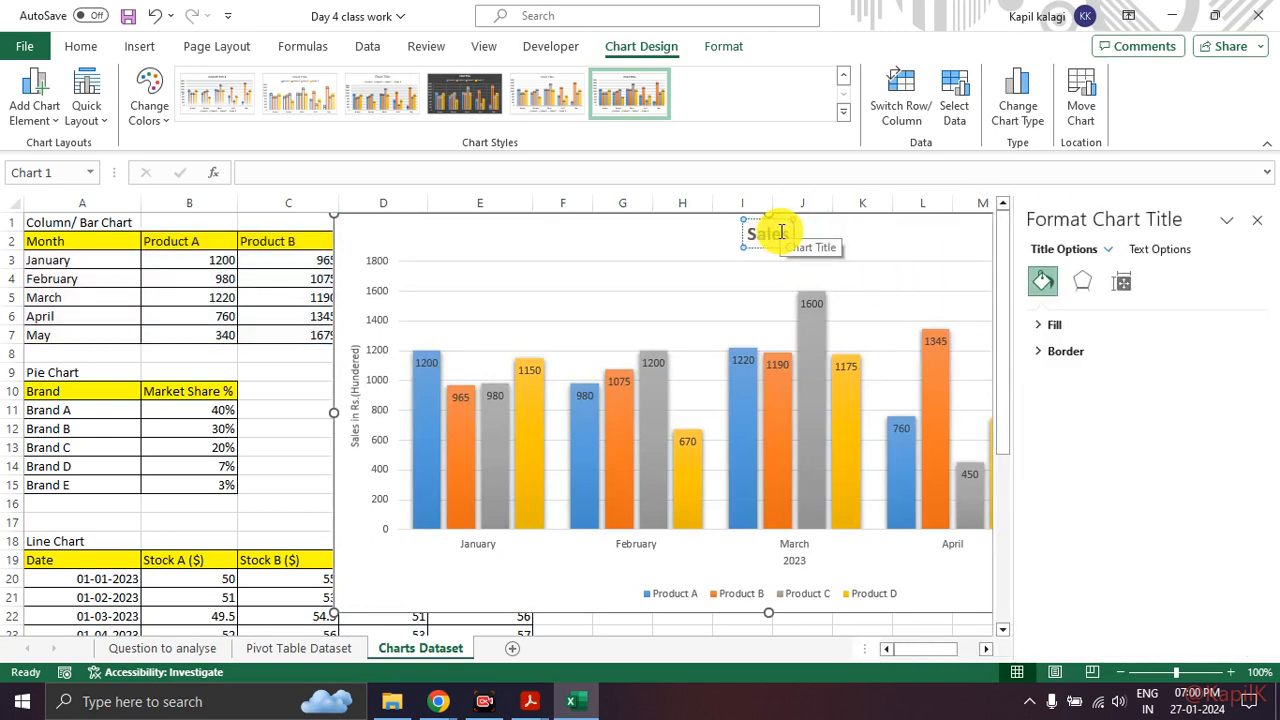
type(" d")
type("f 2023")
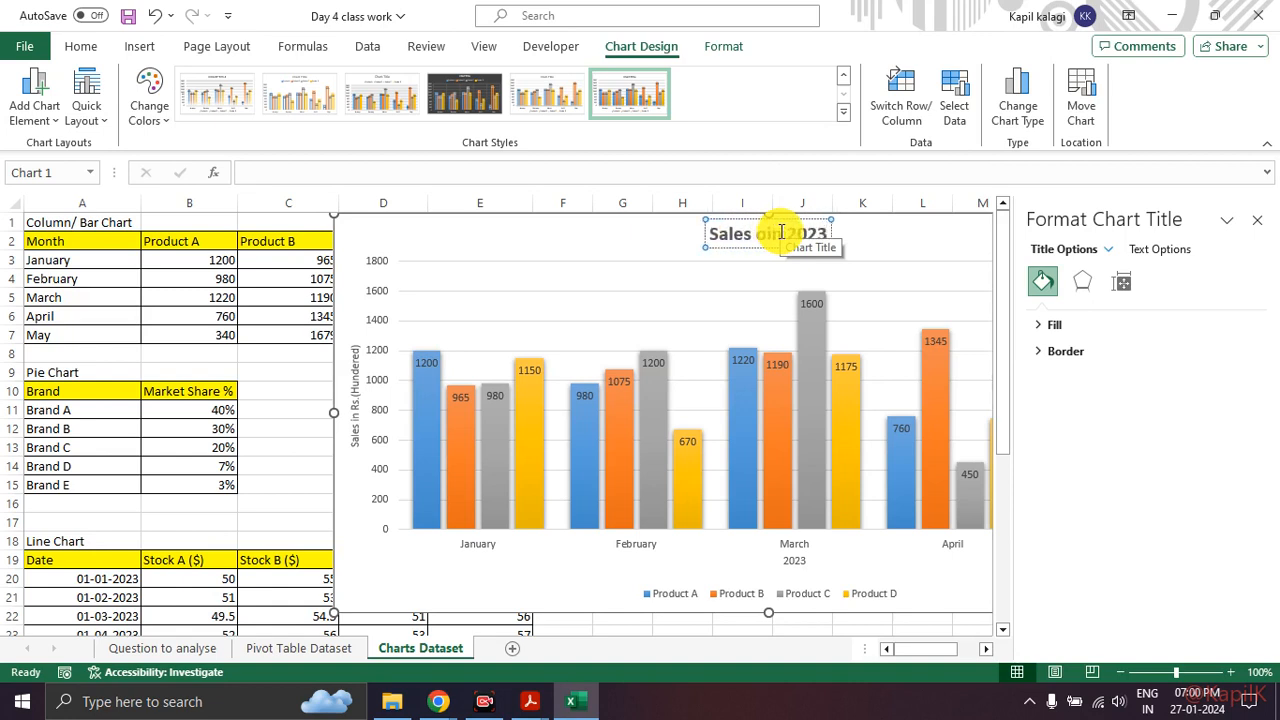
type(" for Products")
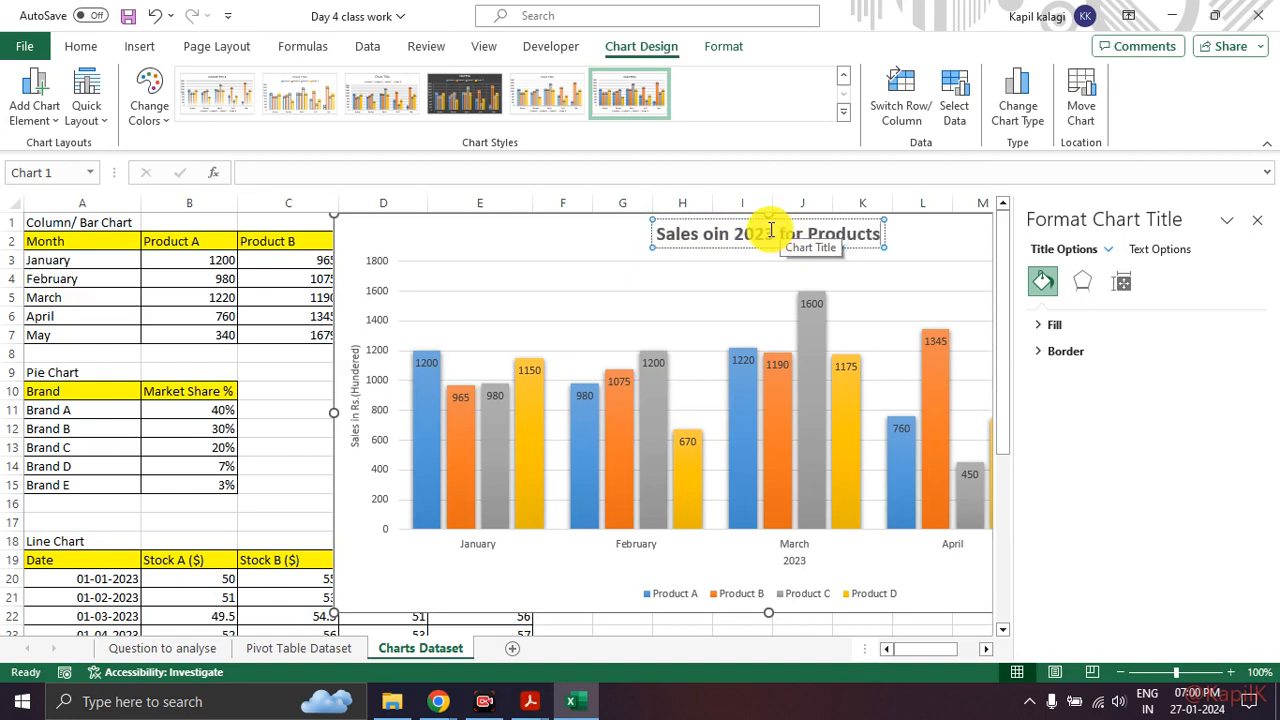
left_click(1258, 220)
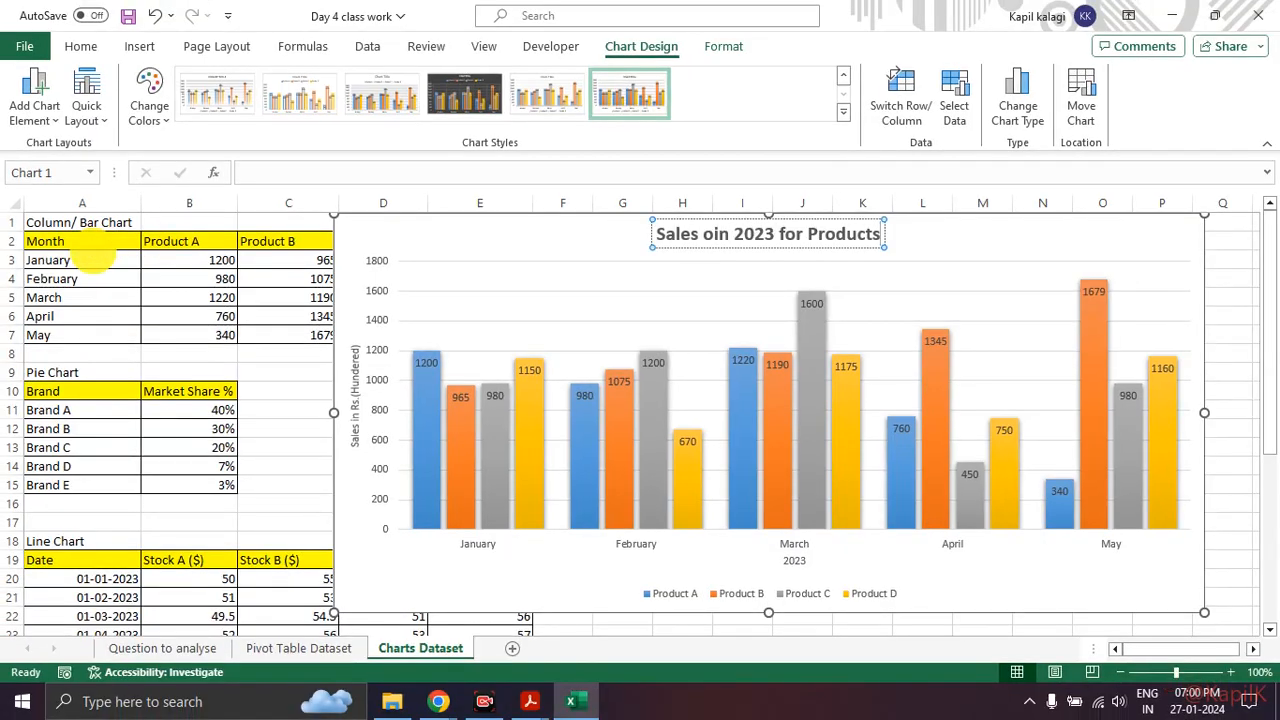
Step: Scribble over the monthly product data in red, circle the whole chart, and clear the marks
mouse_move(45, 226)
left_mouse_down()
mouse_move(95, 315)
mouse_move(281, 284)
left_mouse_up()
mouse_move(549, 232)
left_mouse_down()
mouse_move(314, 316)
mouse_move(734, 631)
mouse_move(1220, 443)
mouse_move(983, 292)
left_mouse_up()
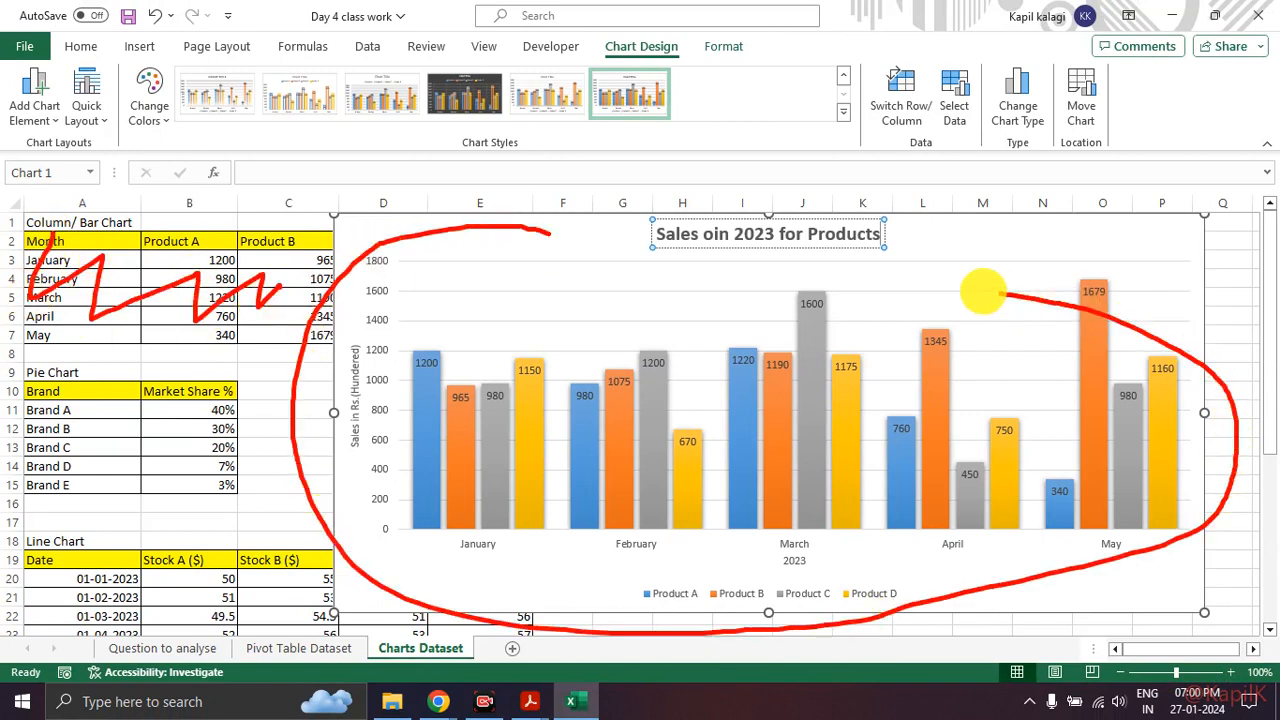
key("Escape")
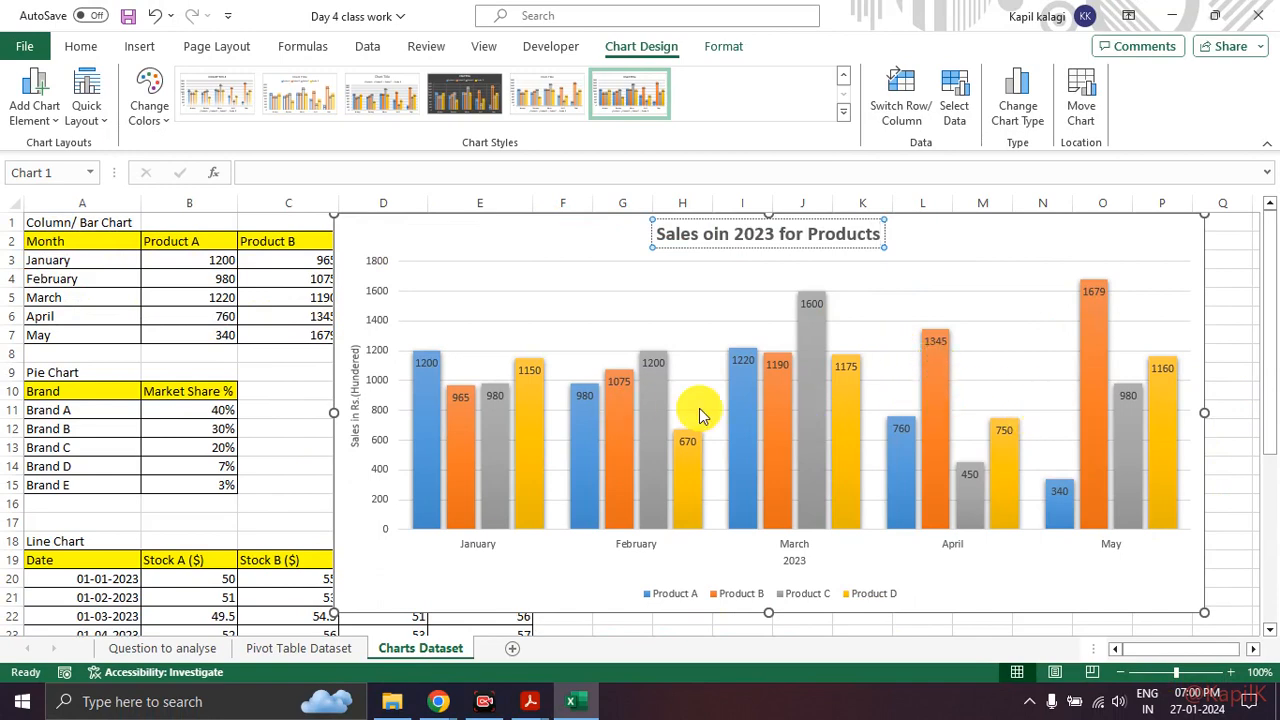
Step: Copy the whole column chart, switch to PowerPoint and create a blank presentation
left_click(572, 248)
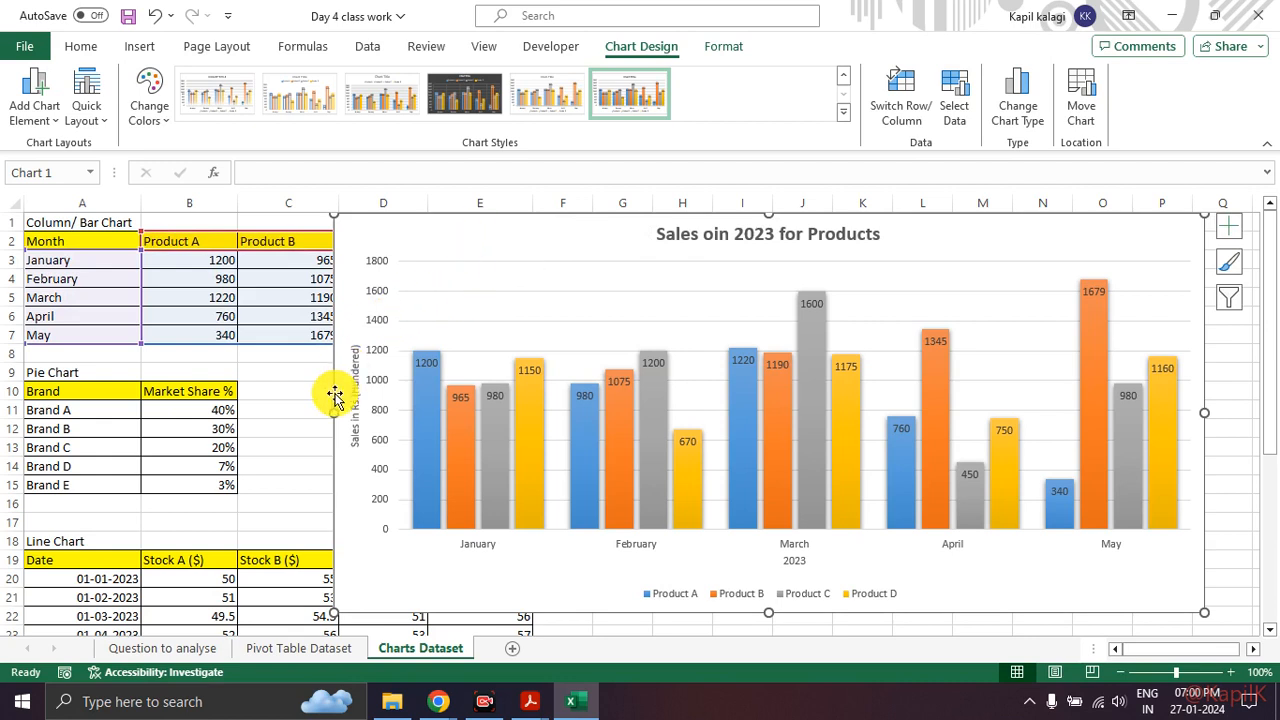
key("super")
type("ppt")
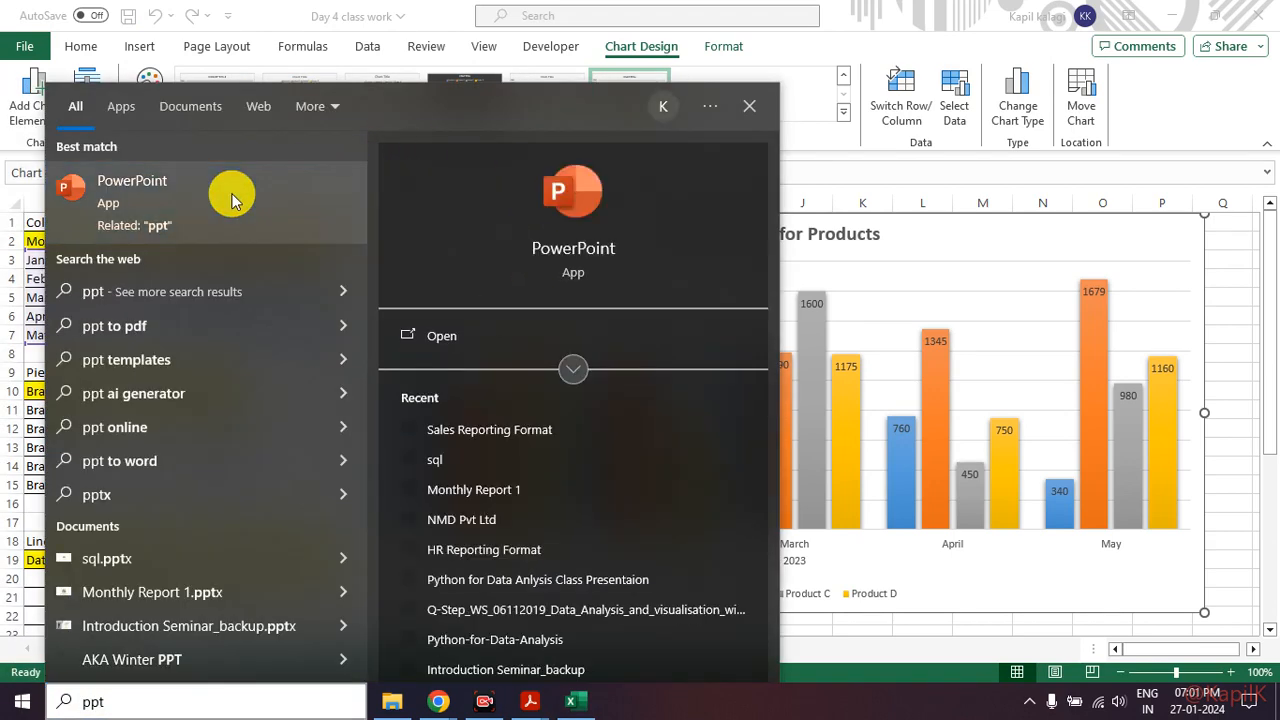
left_click(236, 195)
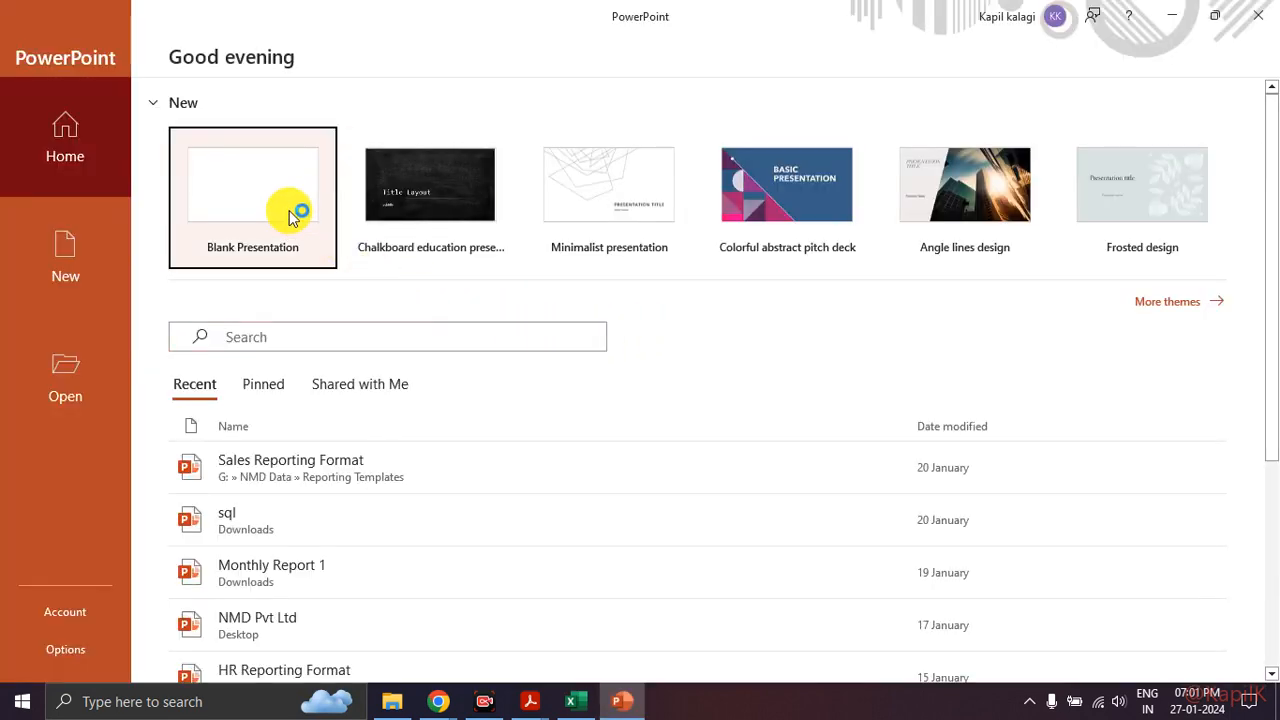
left_click(291, 215)
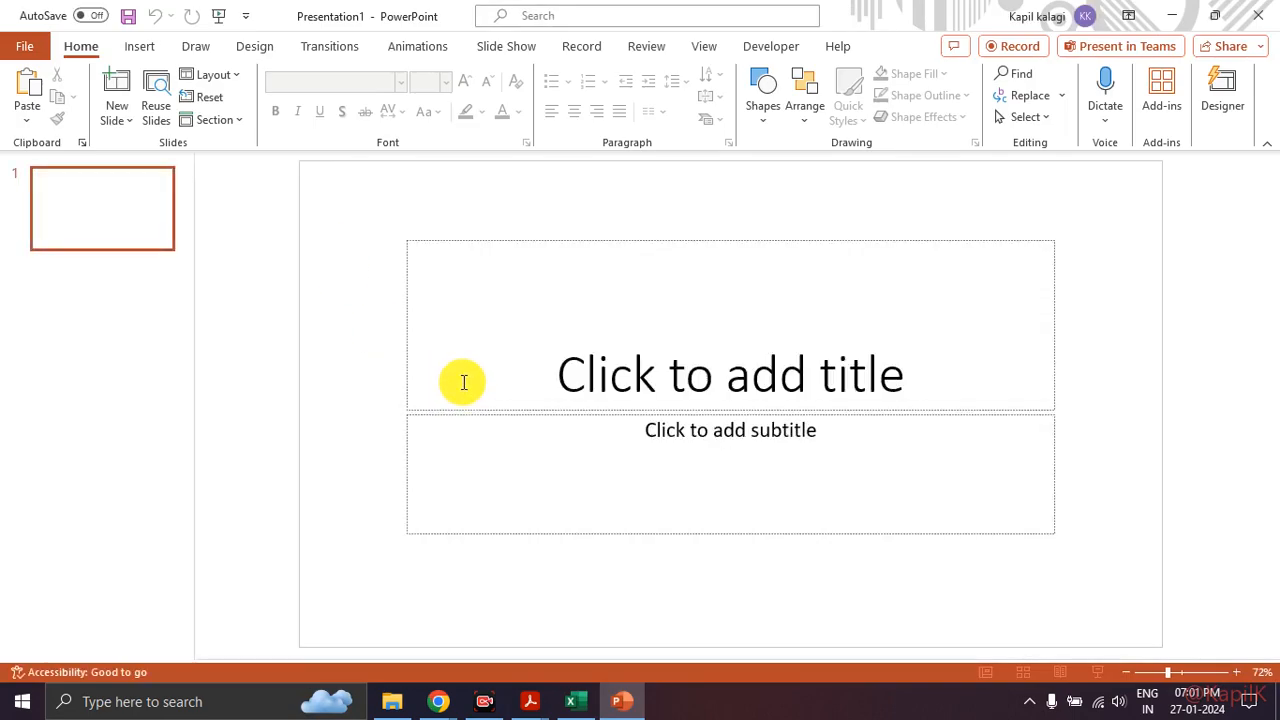
Step: Paste the copied chart onto the title slide and move it down to the lower part of the slide
left_click(512, 329)
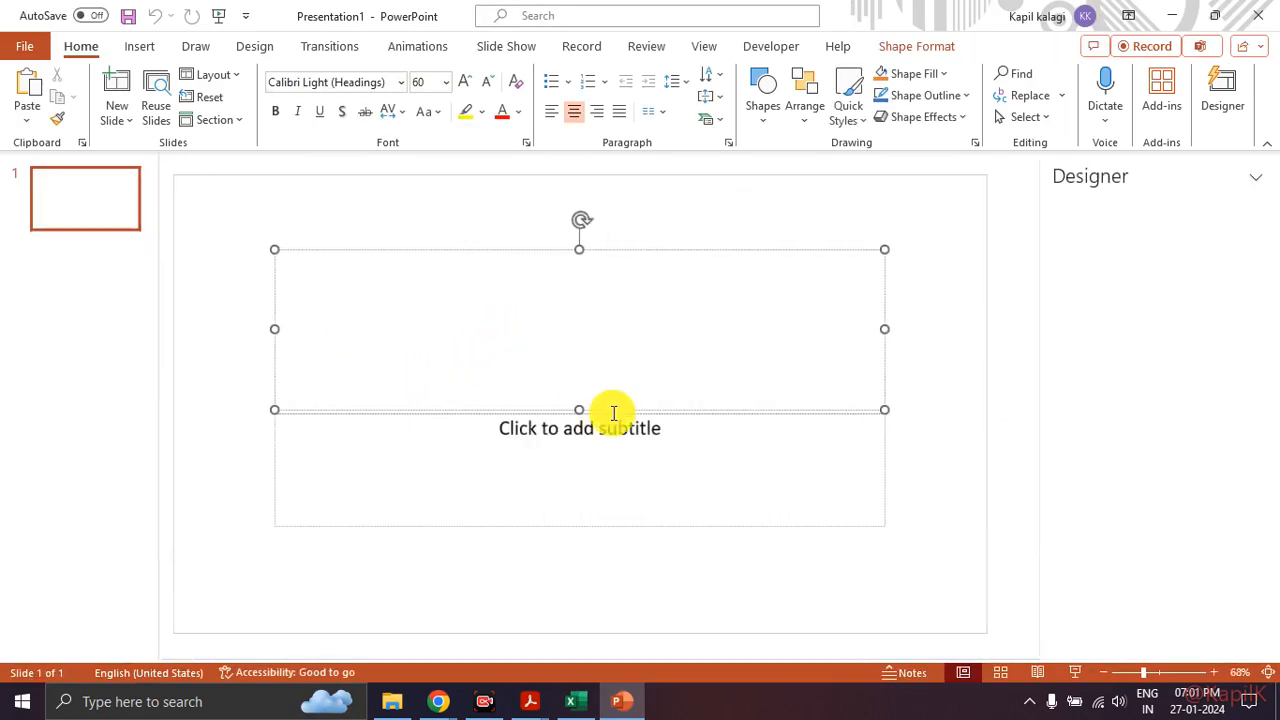
key("ctrl+v")
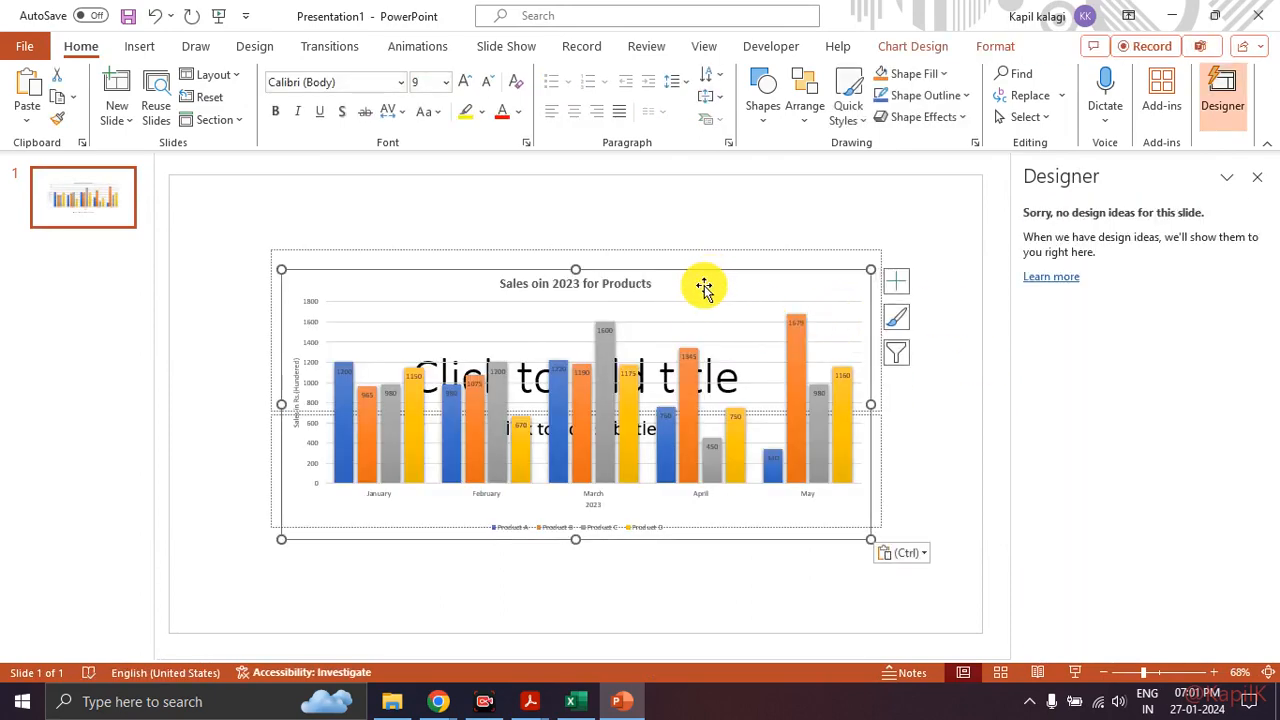
left_click_drag(705, 280, 700, 366)
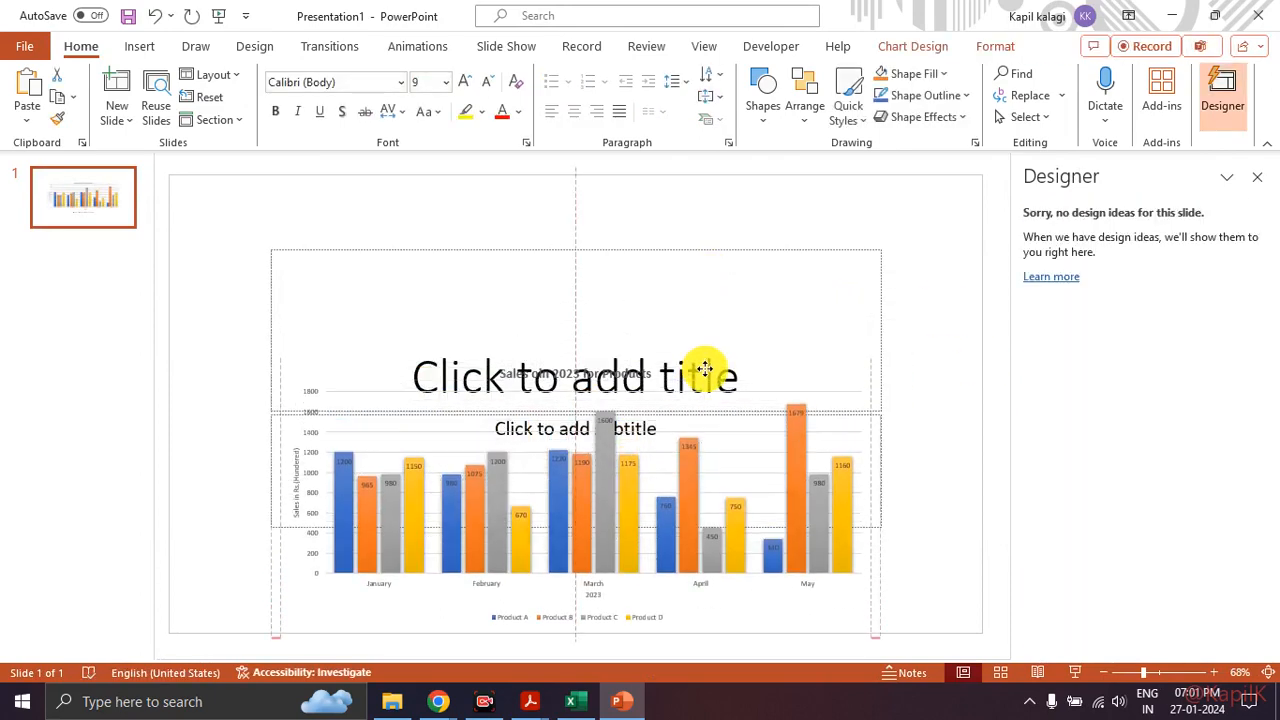
Step: Delete the empty title placeholder from the slide and reselect the pasted chart
left_click(697, 258)
key("Delete")
left_click(786, 363)
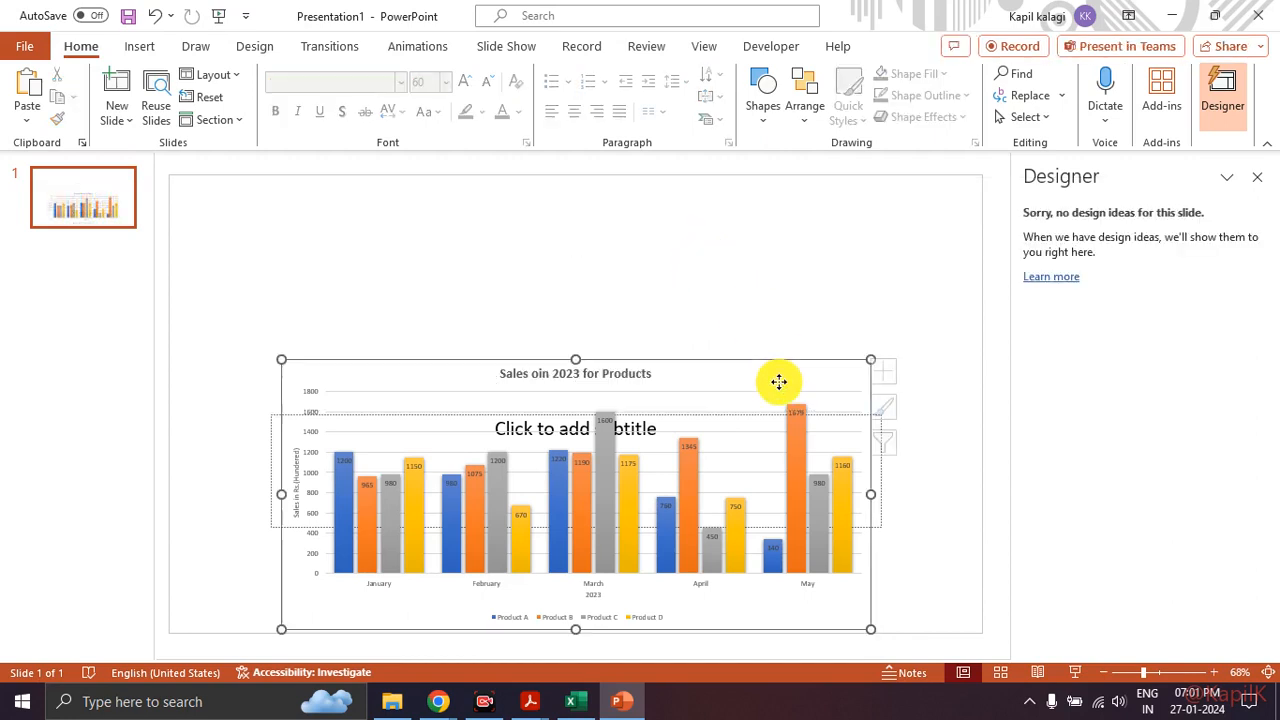
Step: Move the sales chart up on the slide and delete the empty subtitle placeholder behind it
left_click_drag(763, 371, 747, 229)
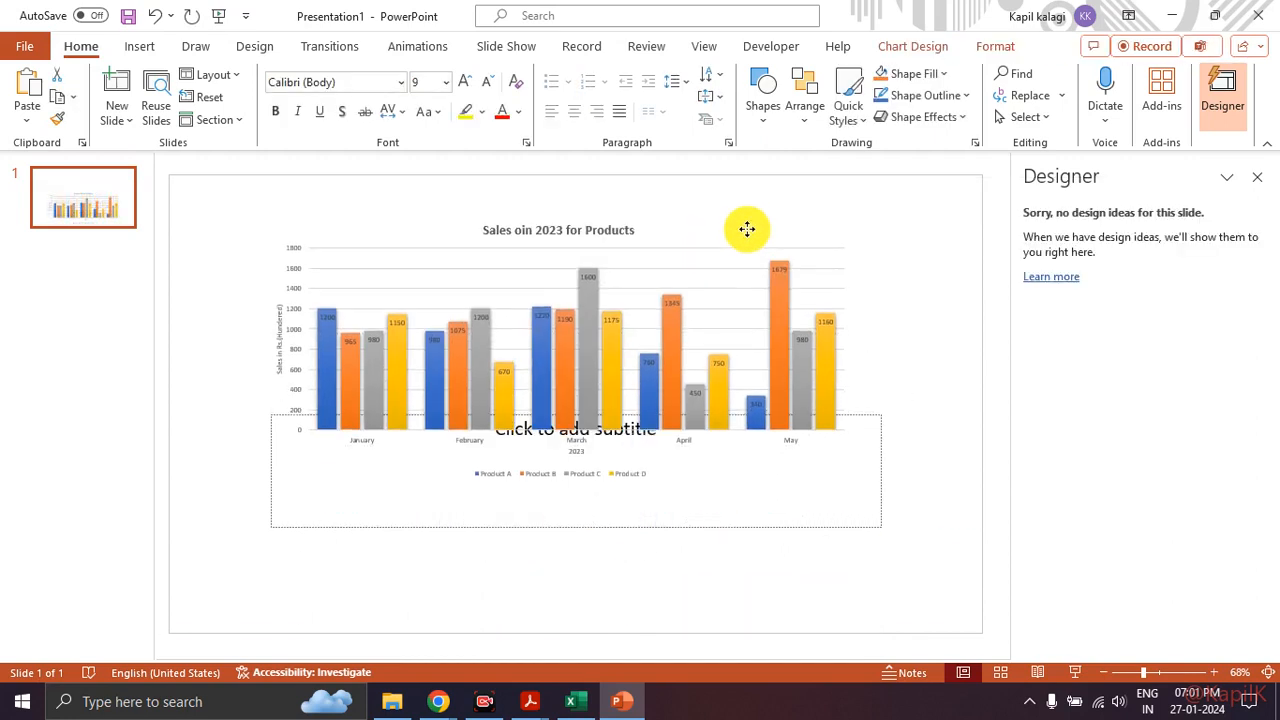
left_click(775, 530)
key("Delete")
left_click(697, 266)
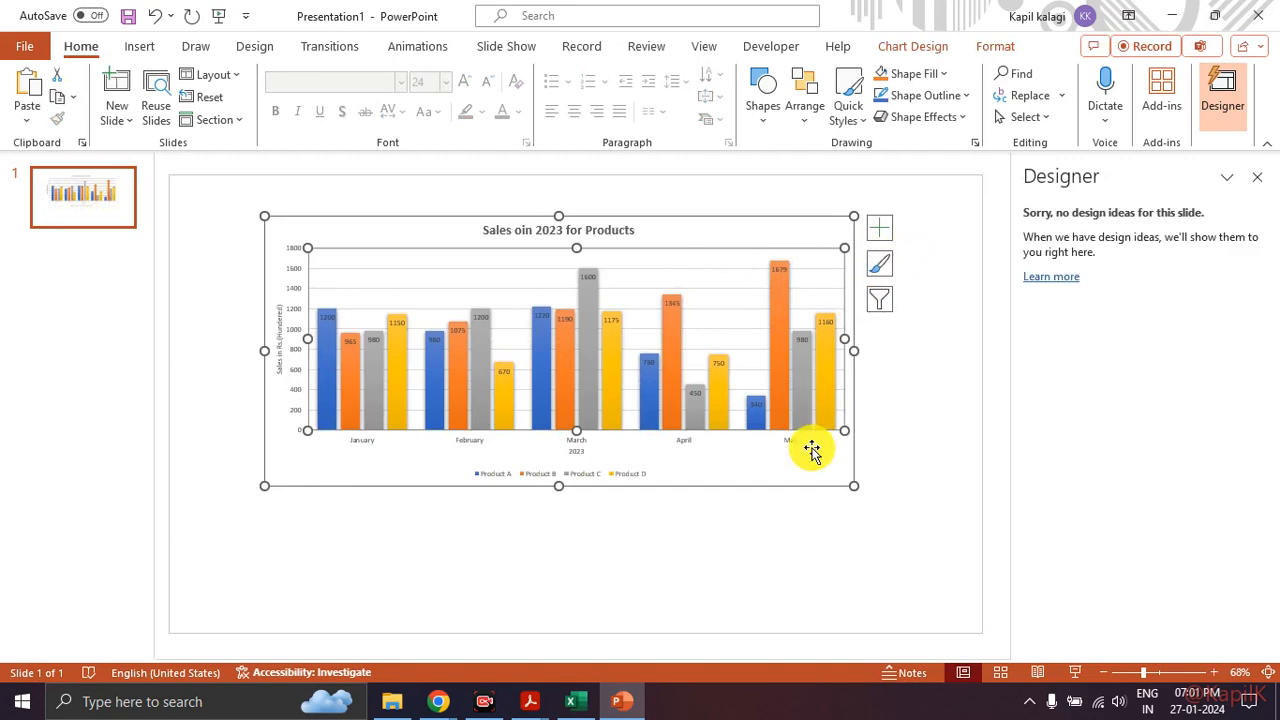
Step: Enlarge the sales chart in height and width, and reposition it horizontally centred in the lower part of the slide
left_click_drag(558, 486, 553, 543)
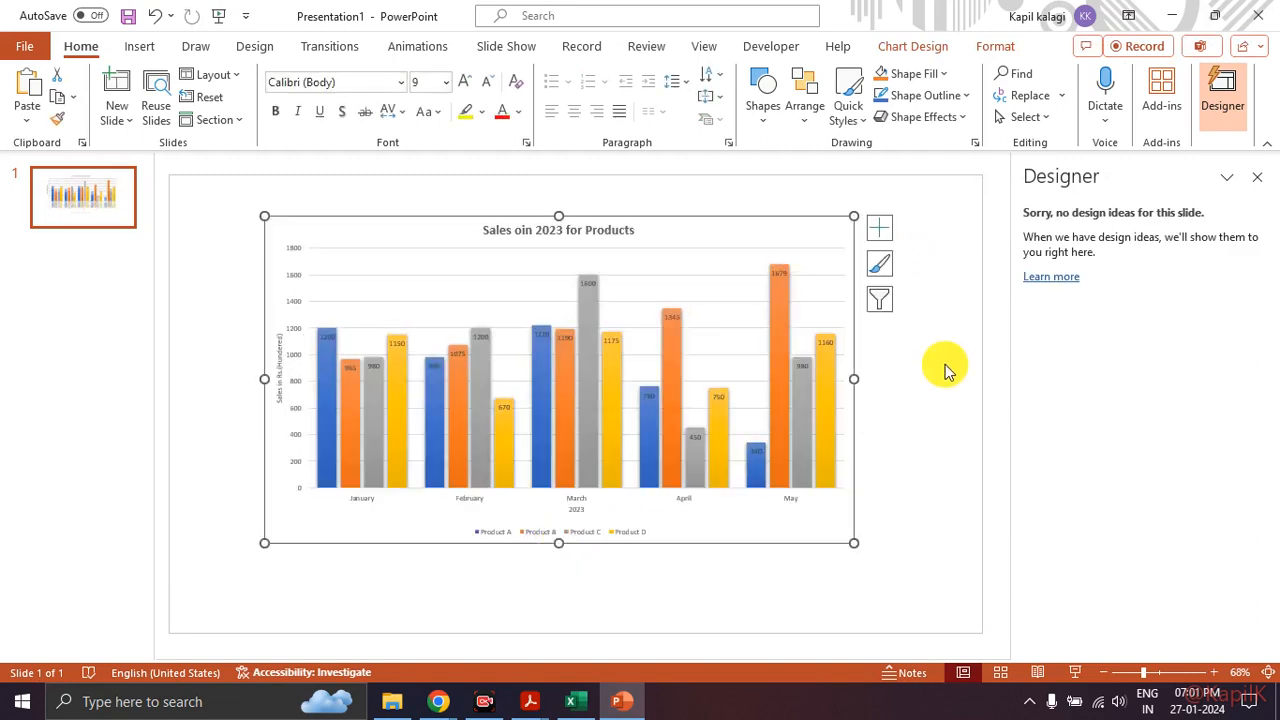
left_click_drag(853, 378, 940, 379)
left_click_drag(544, 258, 522, 308)
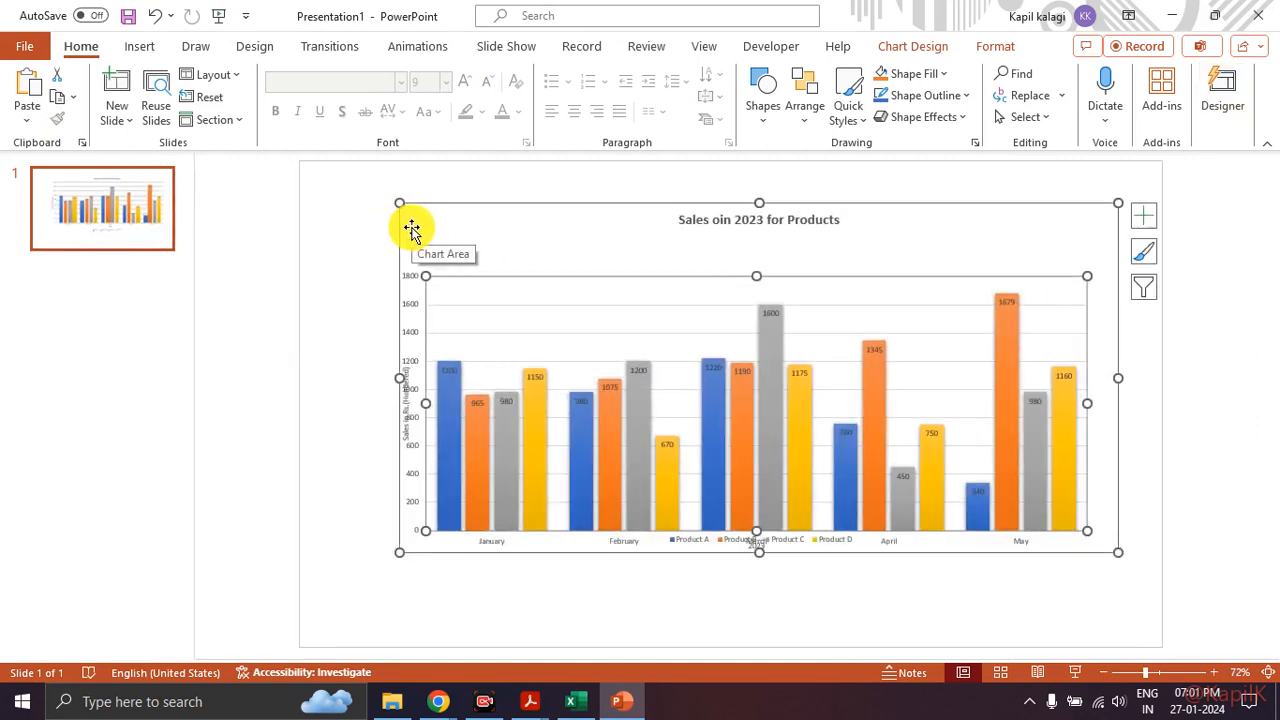
key("ctrl+z")
left_click_drag(518, 226, 443, 249)
left_click(416, 236)
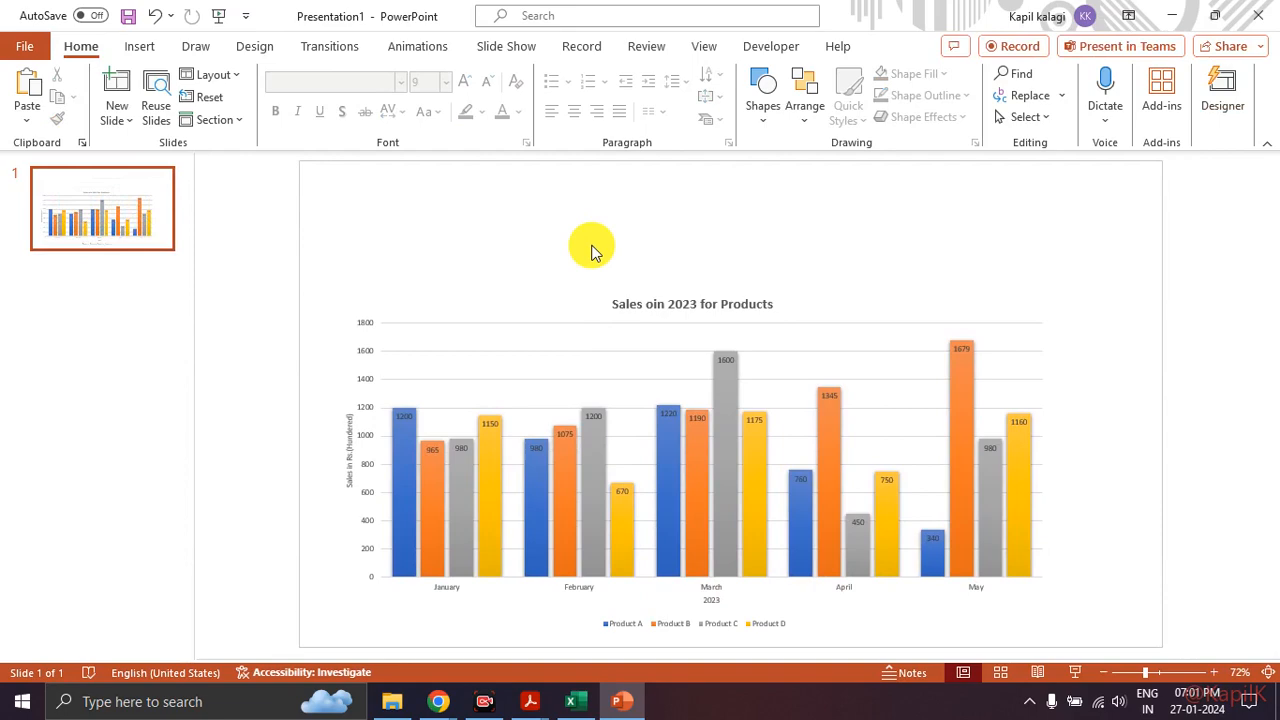
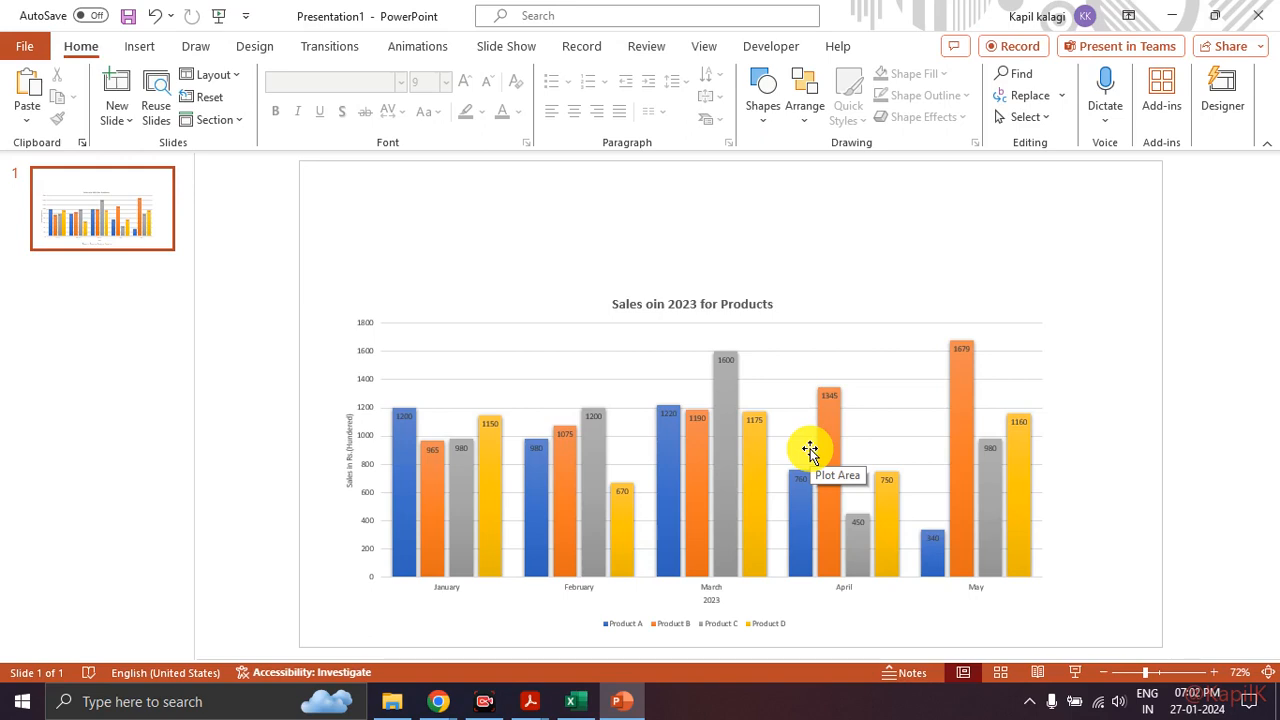
Step: Switch to the Excel workbook, narrow the sales column chart and move it beside the data tables so it no longer covers them
key("alt+Tab")
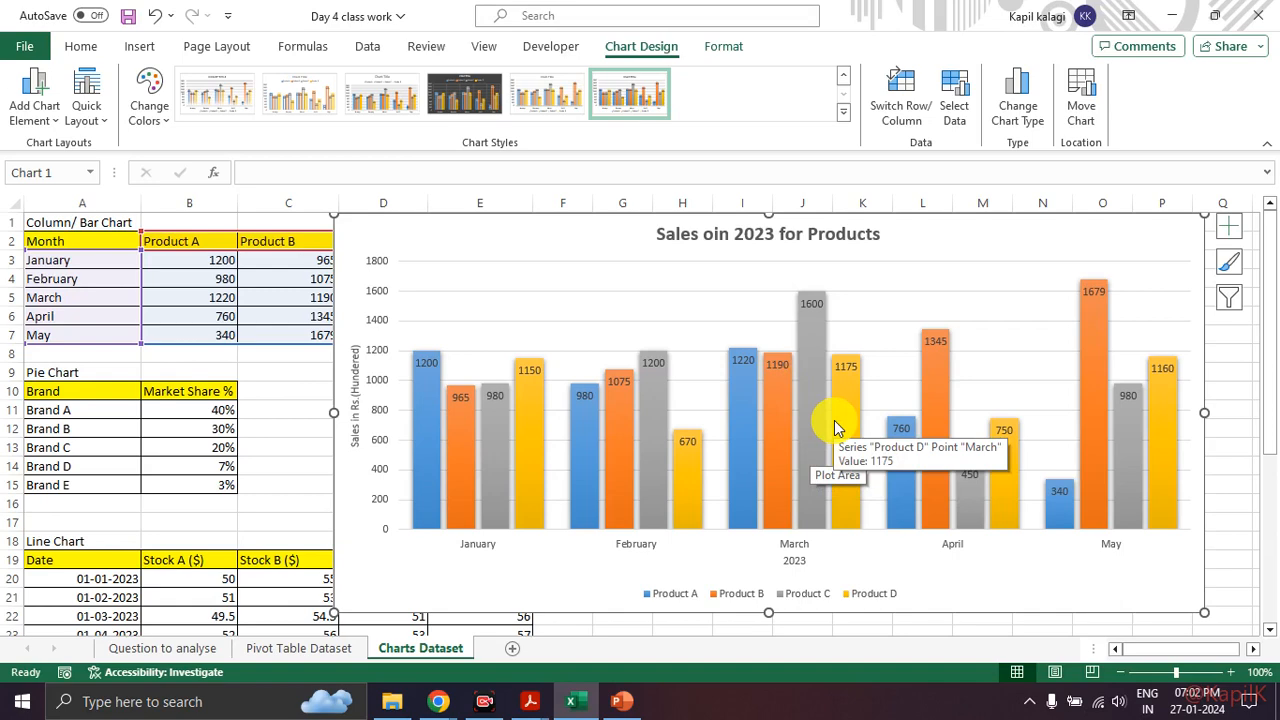
key("Escape")
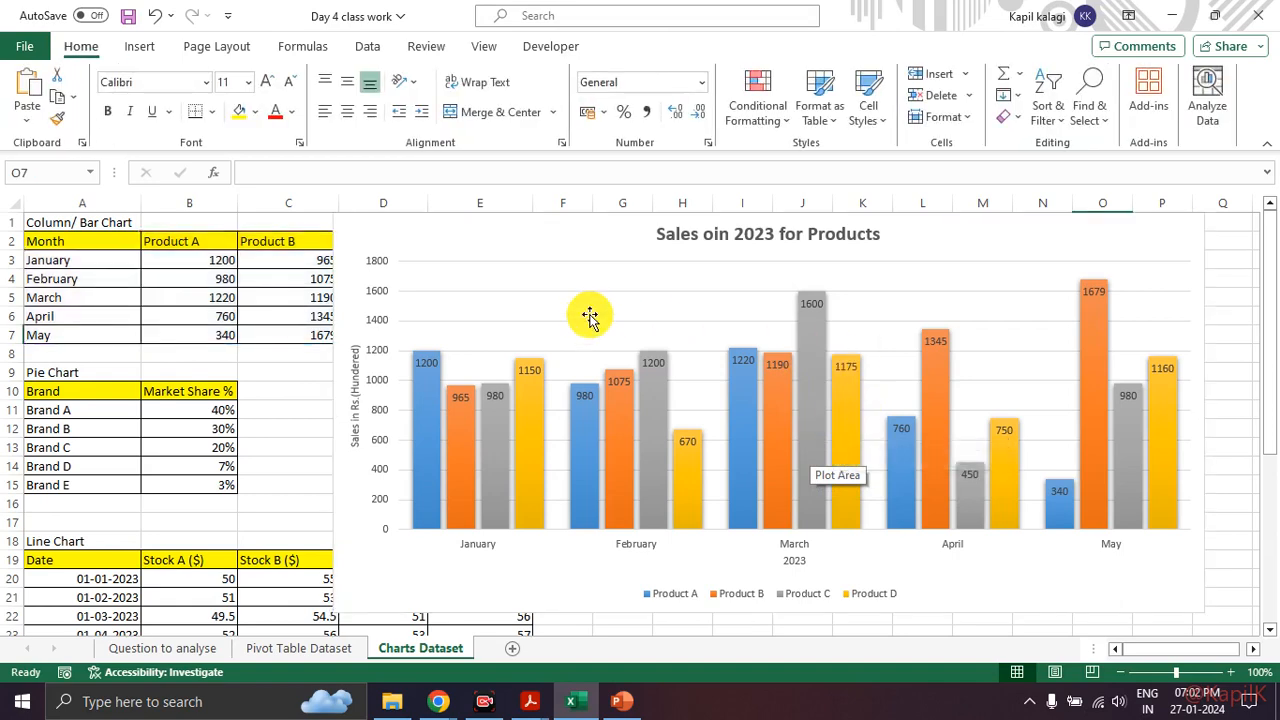
left_click(560, 245)
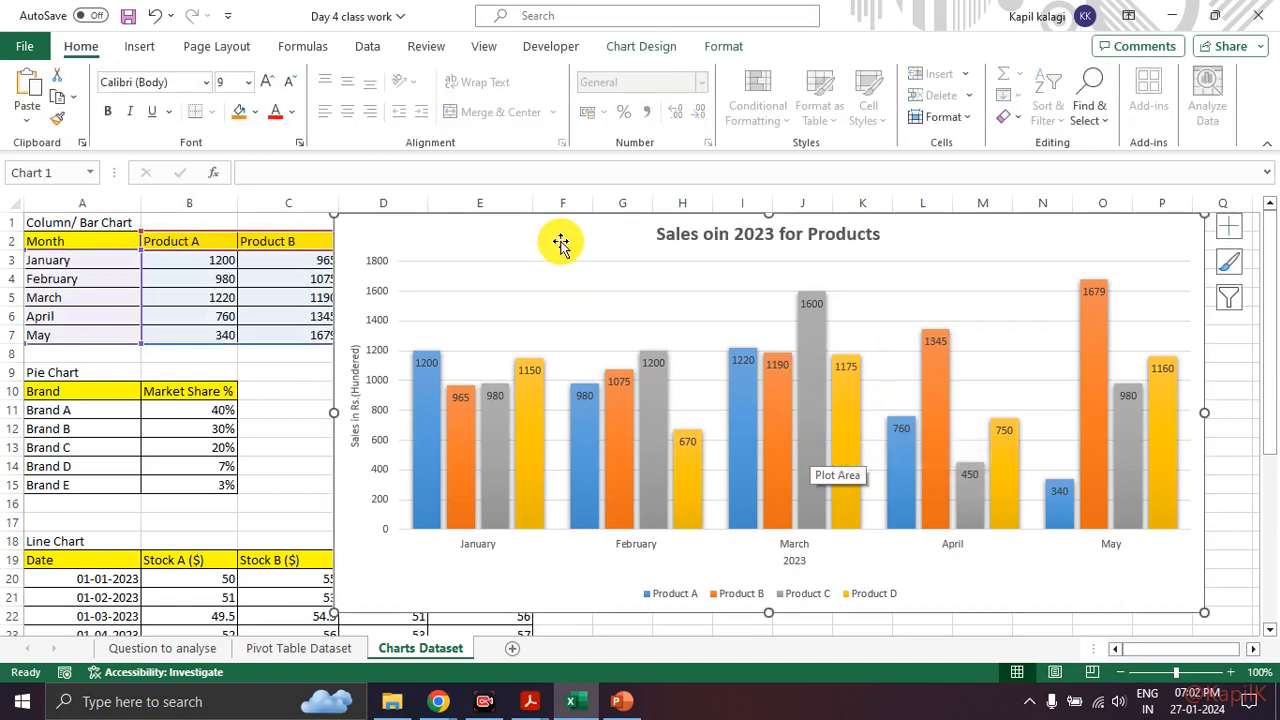
left_click_drag(556, 246, 443, 252)
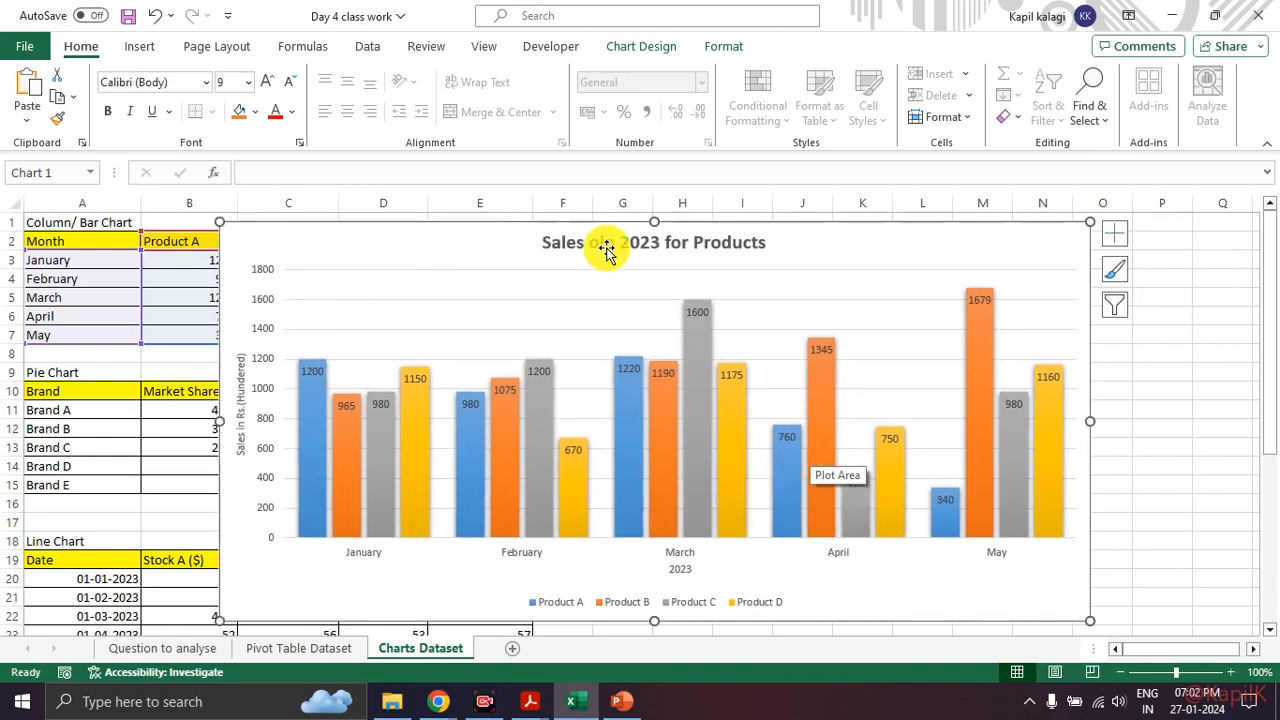
left_click_drag(1091, 418, 790, 418)
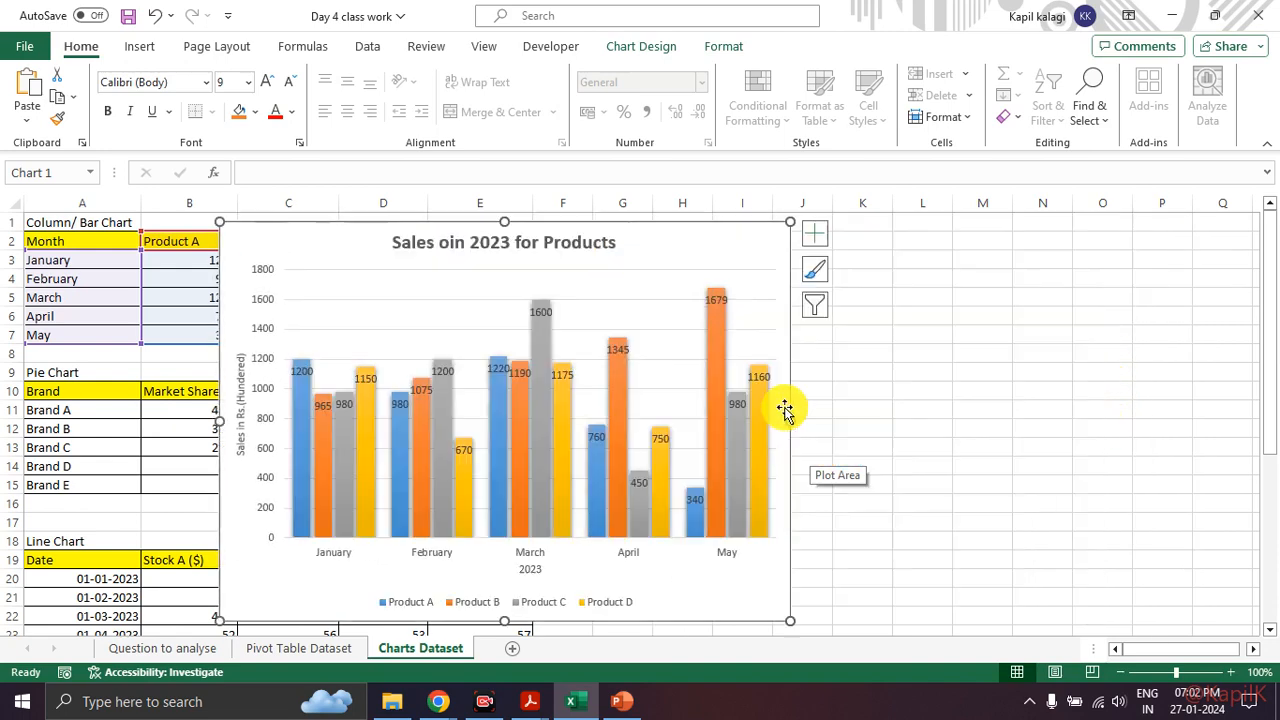
left_click_drag(596, 270, 965, 262)
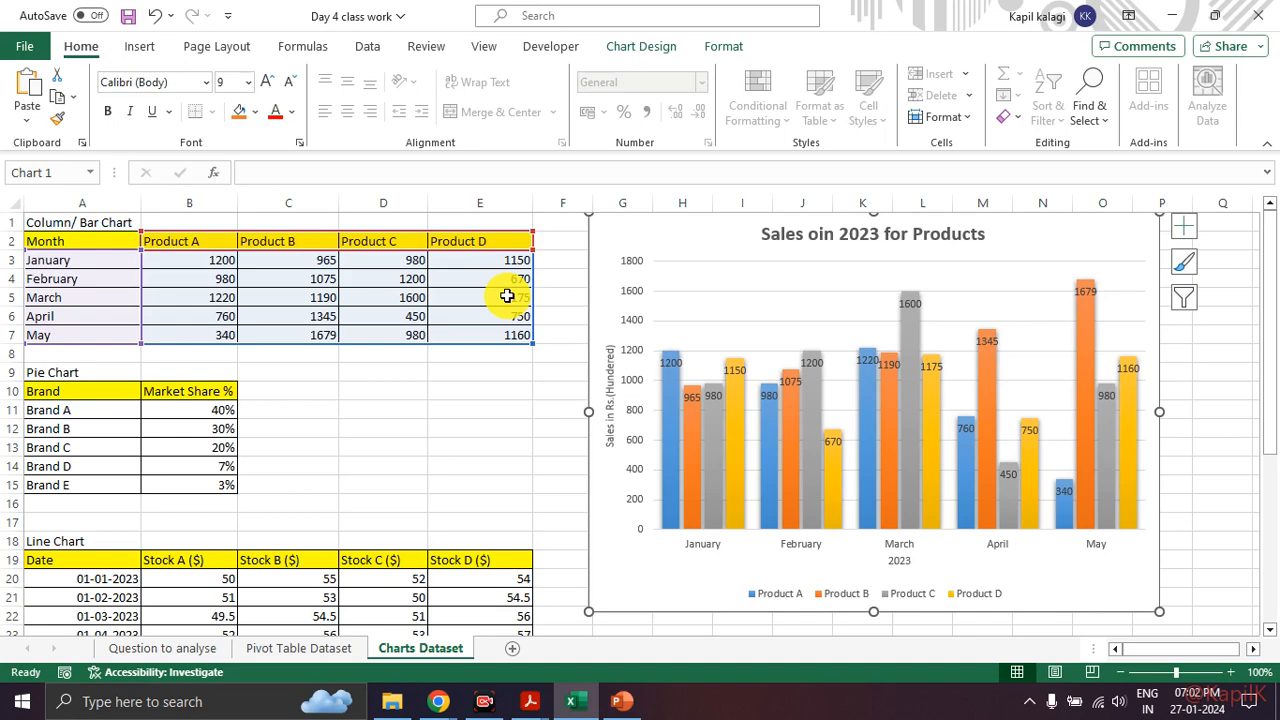
key("Escape")
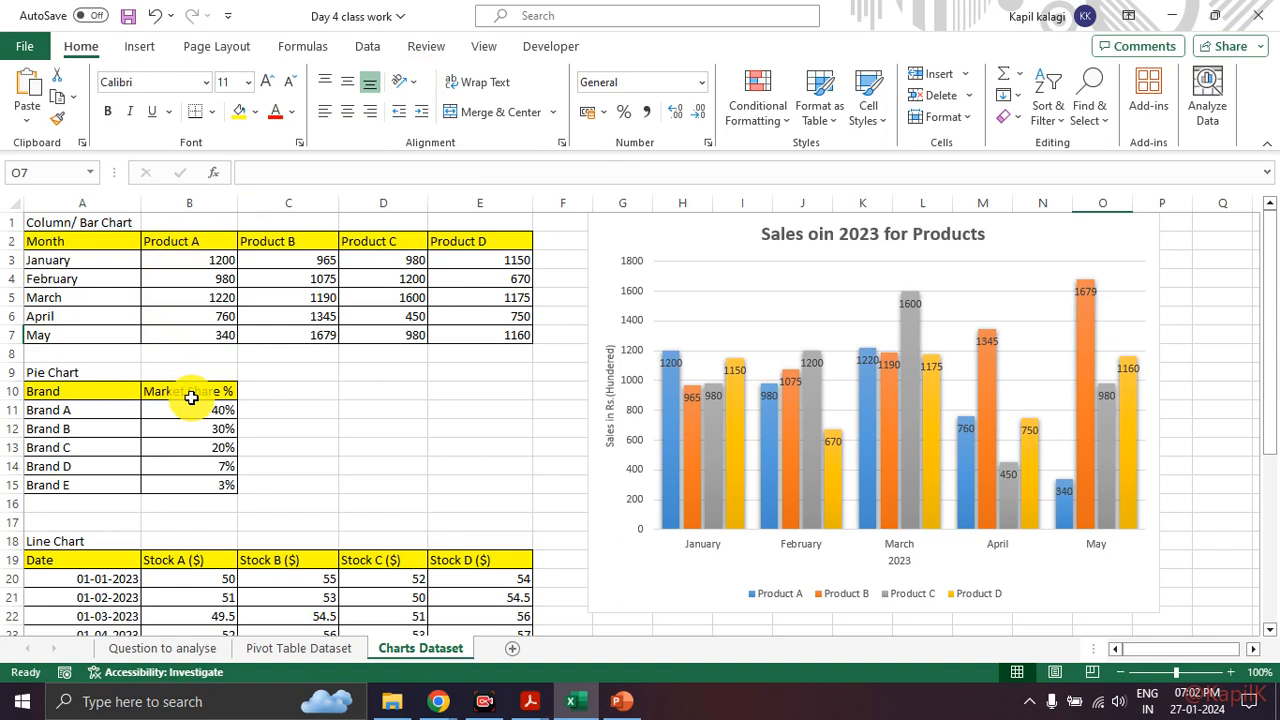
Step: Review the brands and their market share percentages in the Pie Chart table
left_click_drag(103, 391, 200, 500)
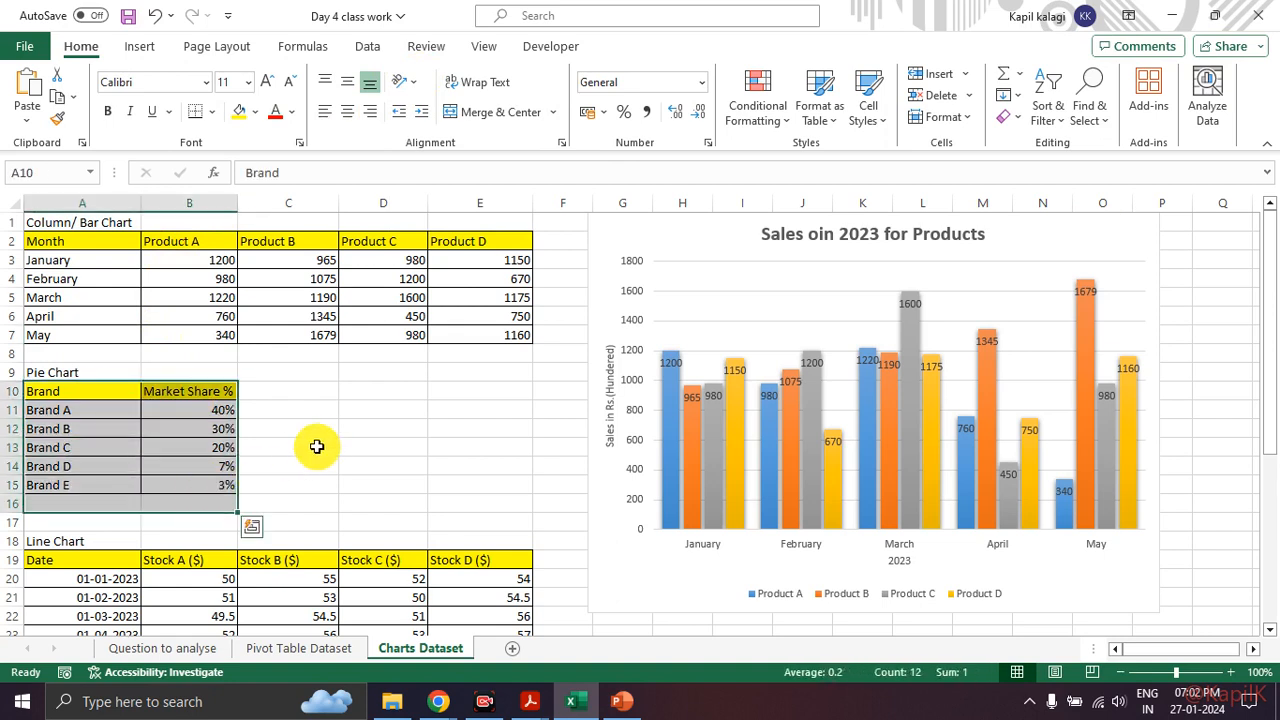
left_click(314, 443)
left_click(96, 410)
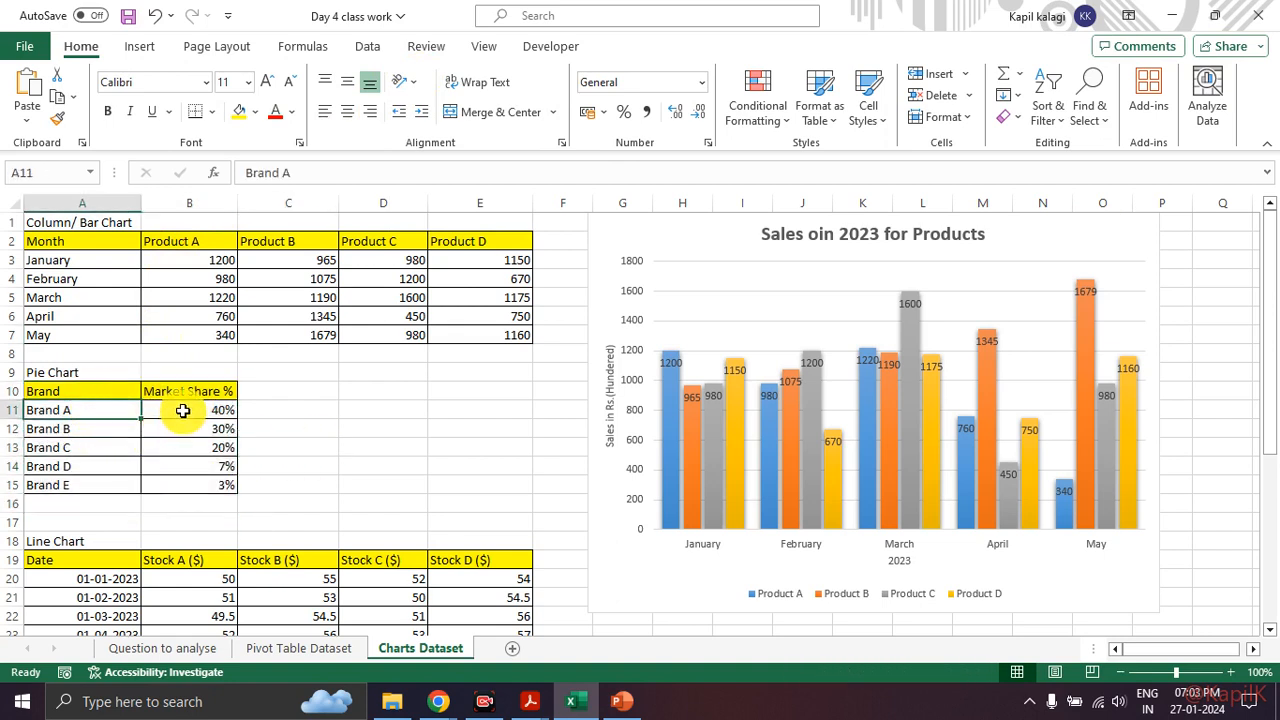
left_click(177, 411)
left_click(80, 430)
left_click(174, 428)
left_click(94, 449)
left_click(206, 446)
left_click_drag(208, 410, 166, 474)
left_click(308, 432)
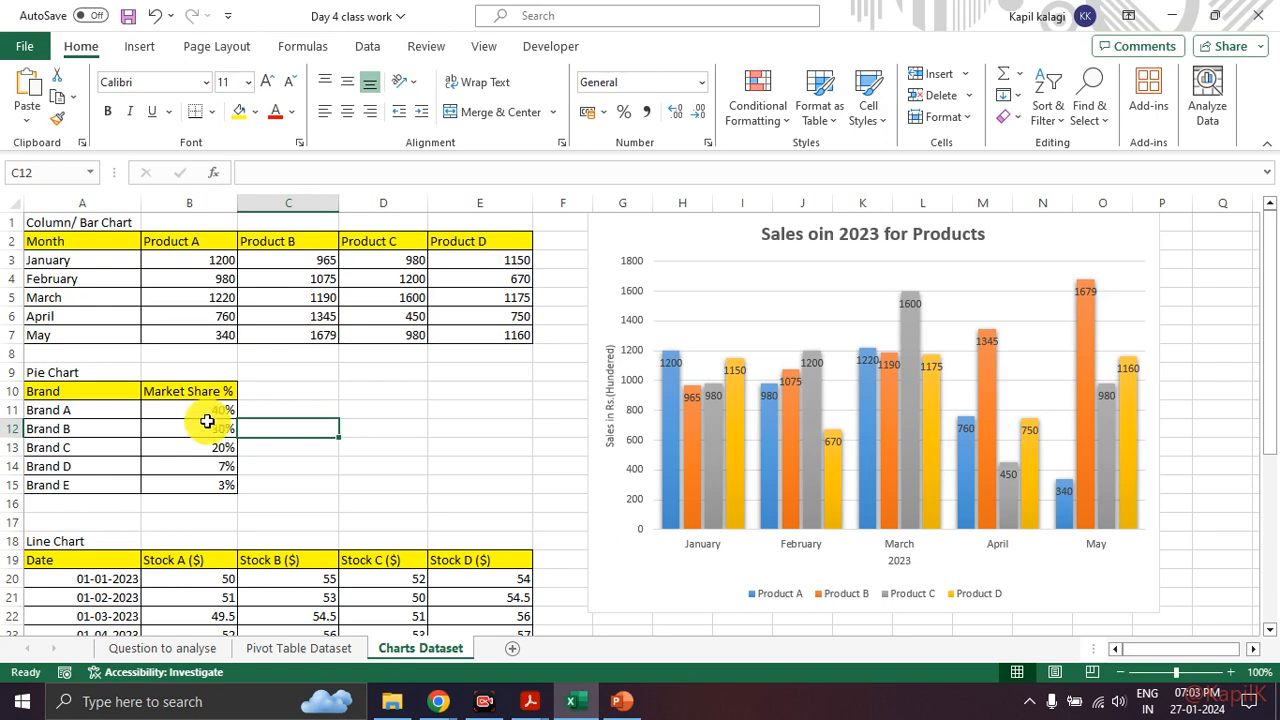
left_click_drag(125, 412, 106, 483)
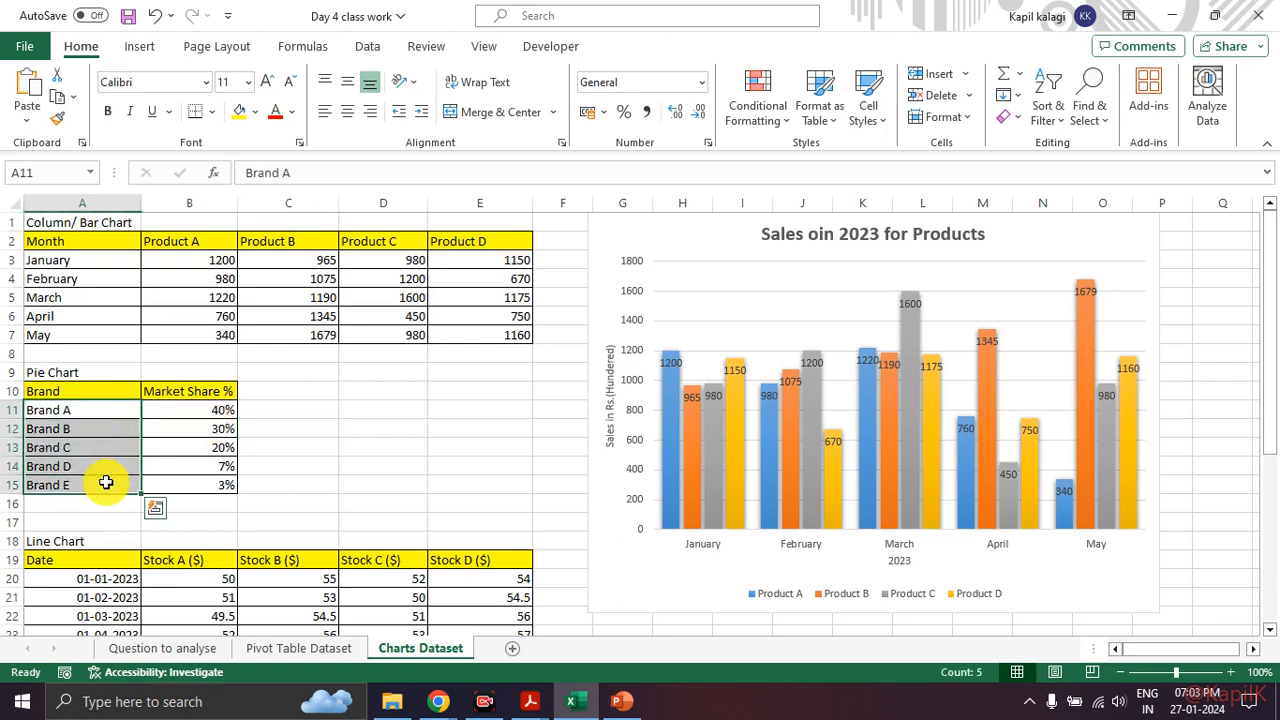
left_click(361, 444)
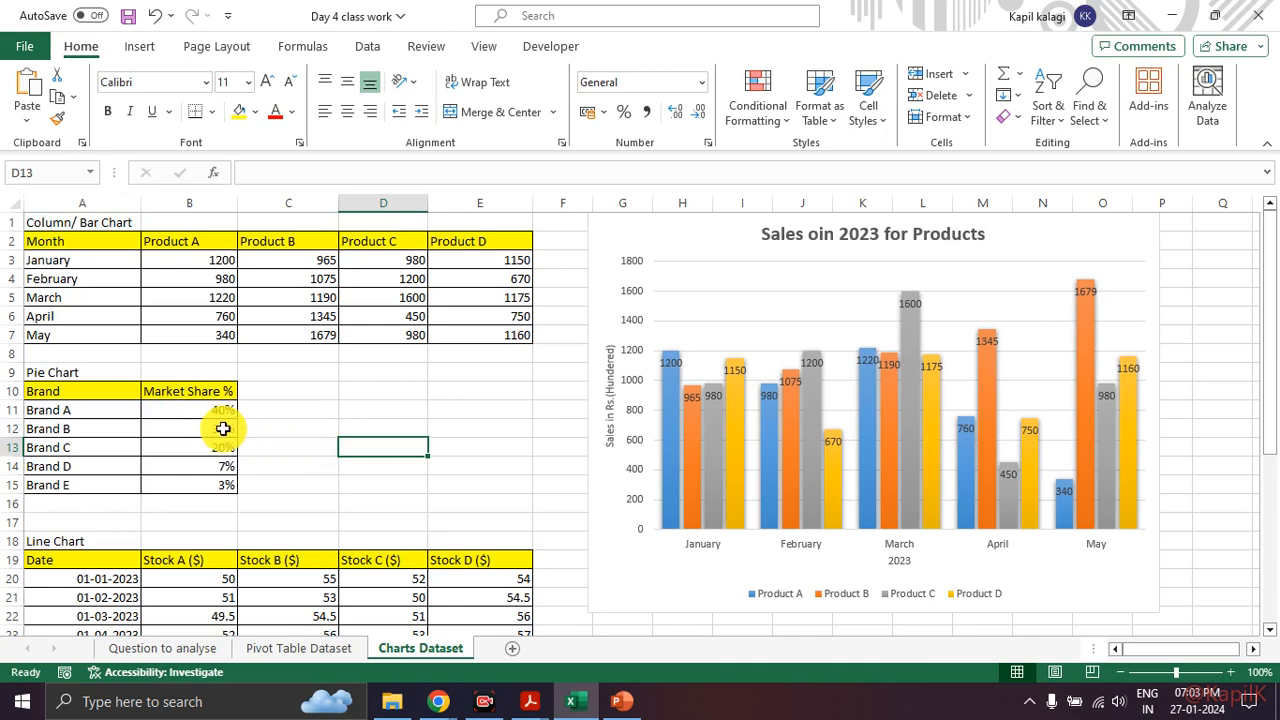
Step: Insert a 2-D pie chart from the brand market share data in A10:B15 and change it to Pie of Pie
left_click_drag(87, 391, 185, 486)
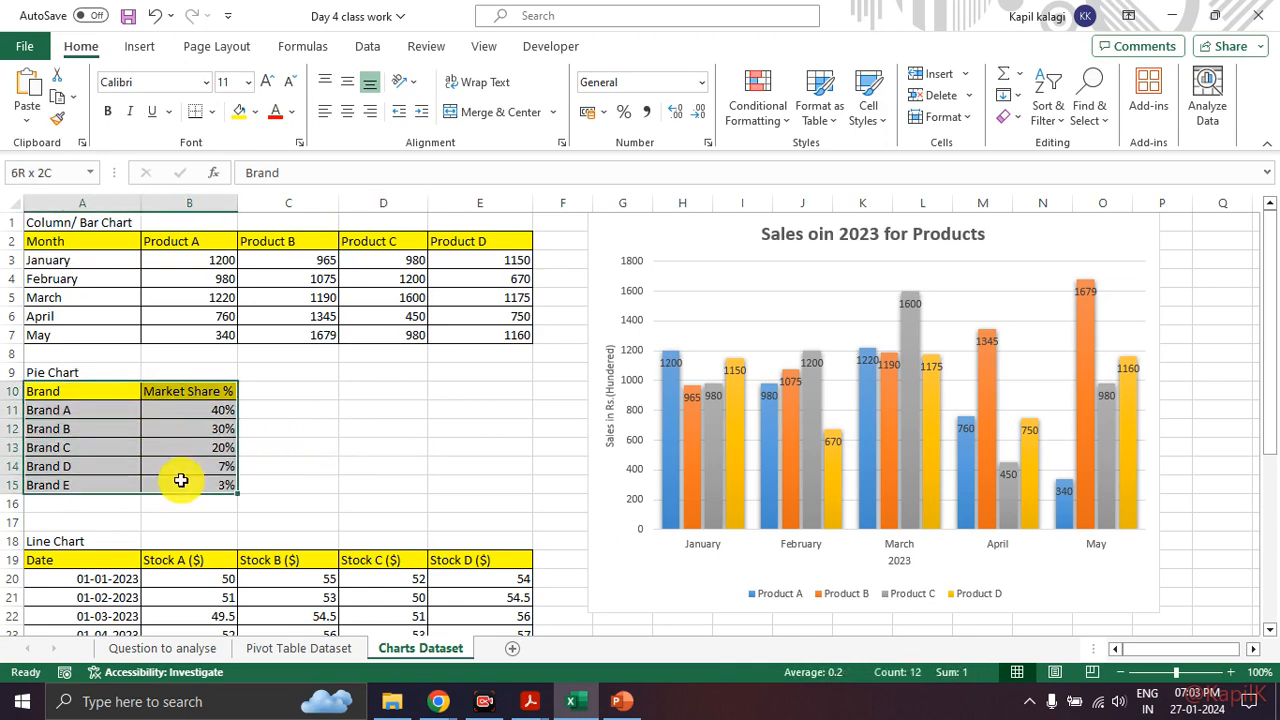
left_click(140, 46)
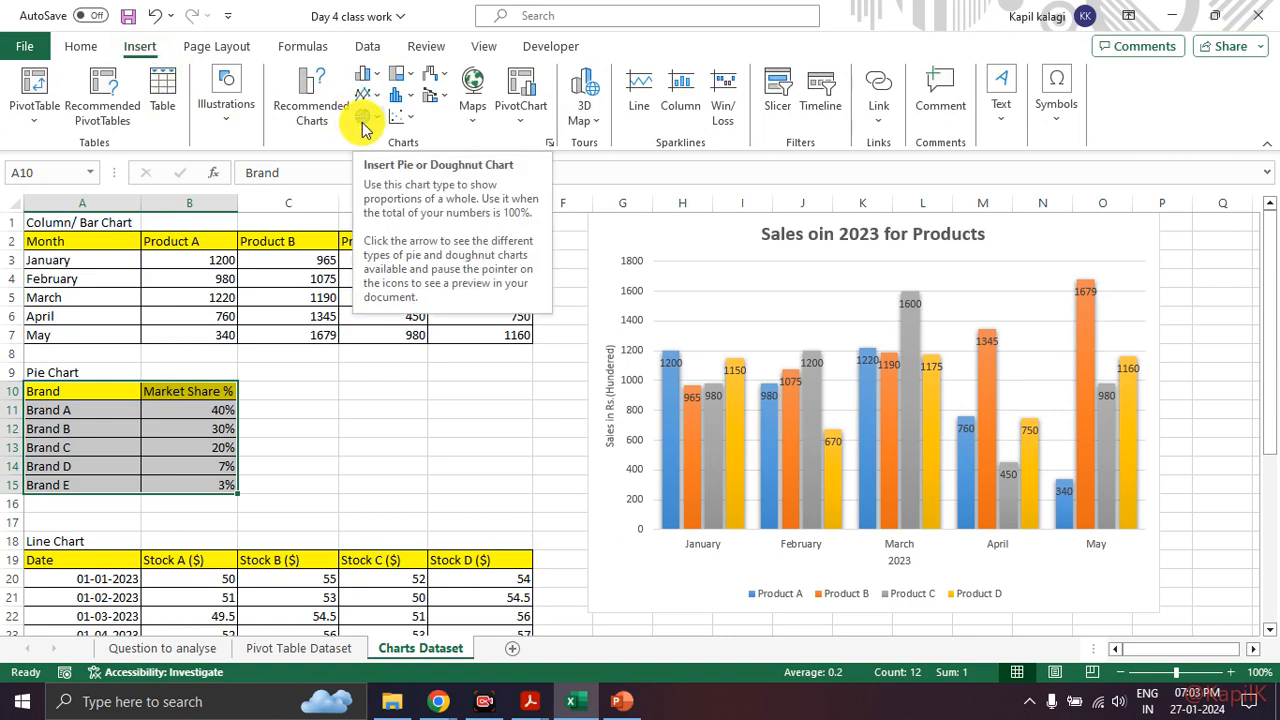
left_click(363, 120)
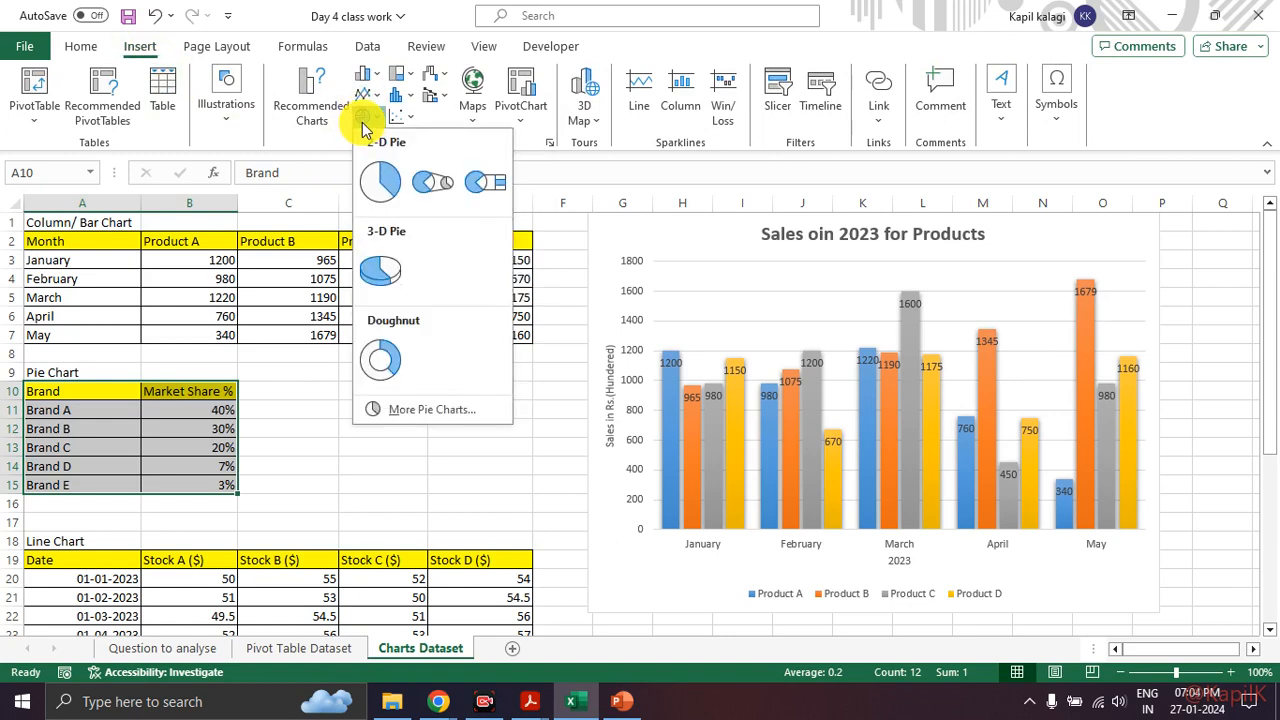
left_click(380, 183)
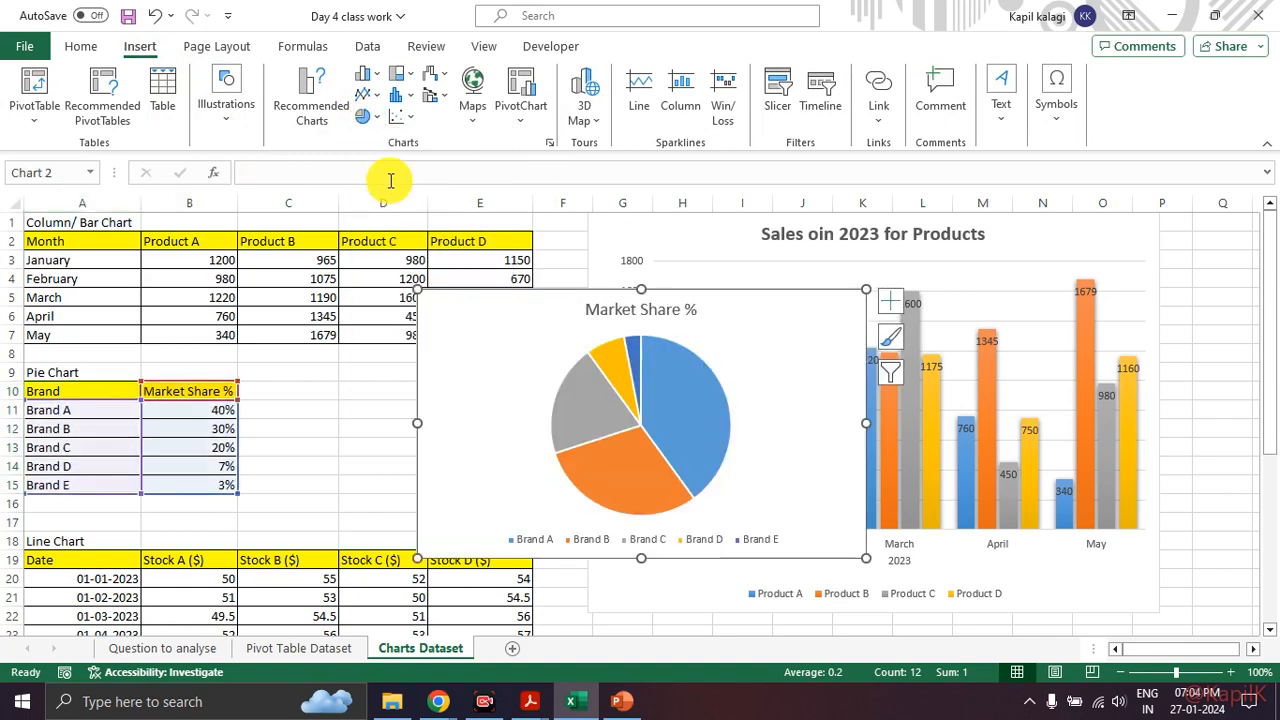
left_click(365, 118)
left_click(425, 181)
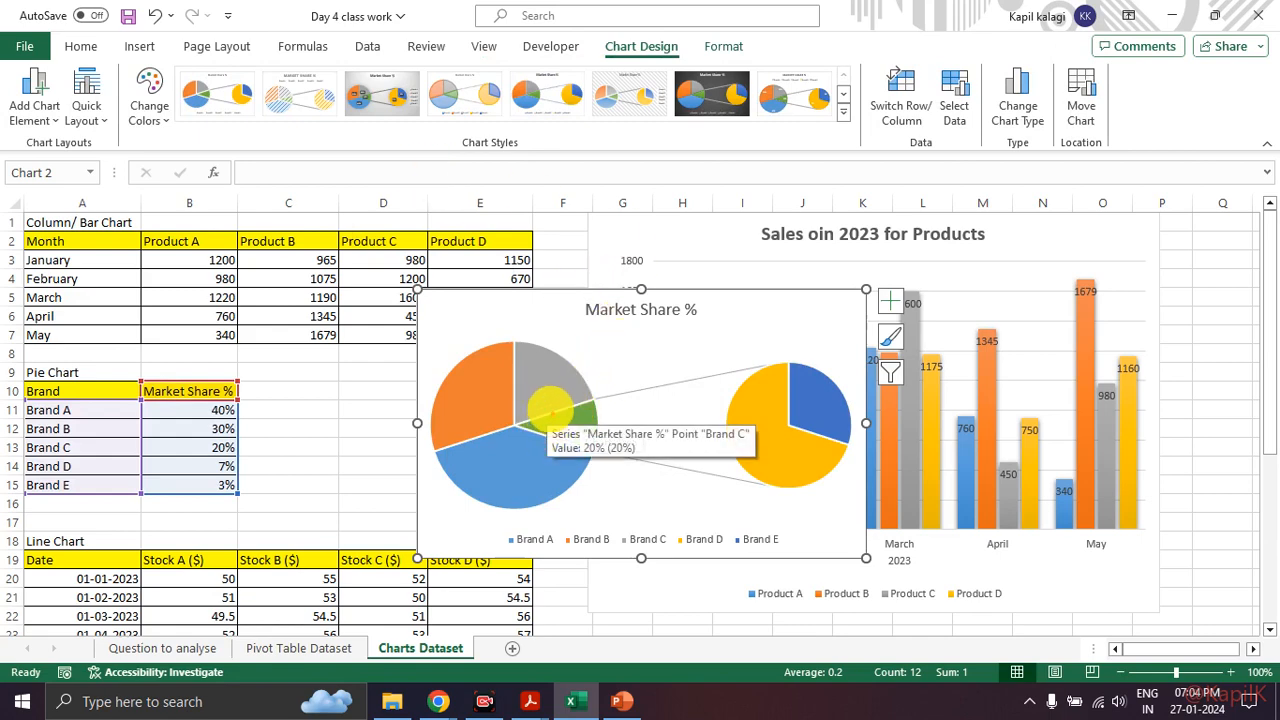
Step: Examine how the green slice of the main pie breaks out into the second pie, marking the related slices with temporary on-screen ink
left_click_drag(533, 369, 532, 387)
mouse_move(530, 368)
left_mouse_down()
mouse_move(544, 381)
mouse_move(533, 387)
left_mouse_up()
mouse_move(563, 366)
left_mouse_down()
mouse_move(588, 377)
mouse_move(566, 381)
left_mouse_up()
key("Escape")
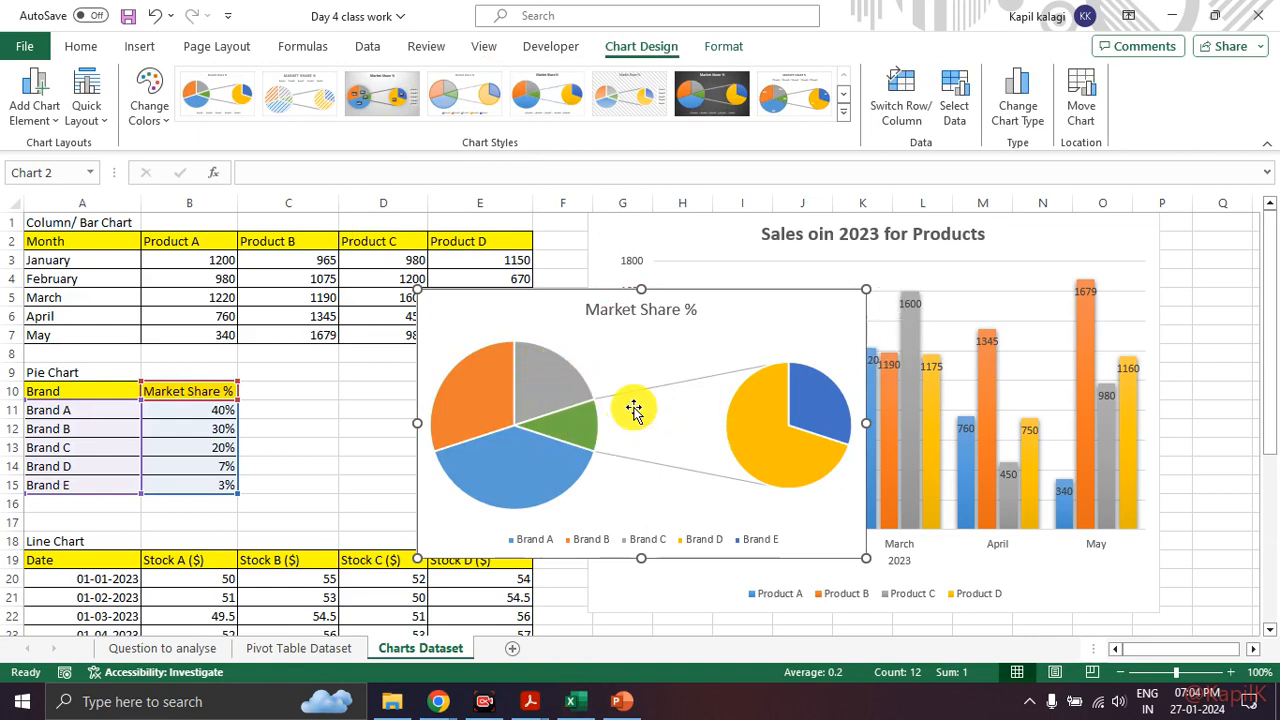
key("ctrl+2")
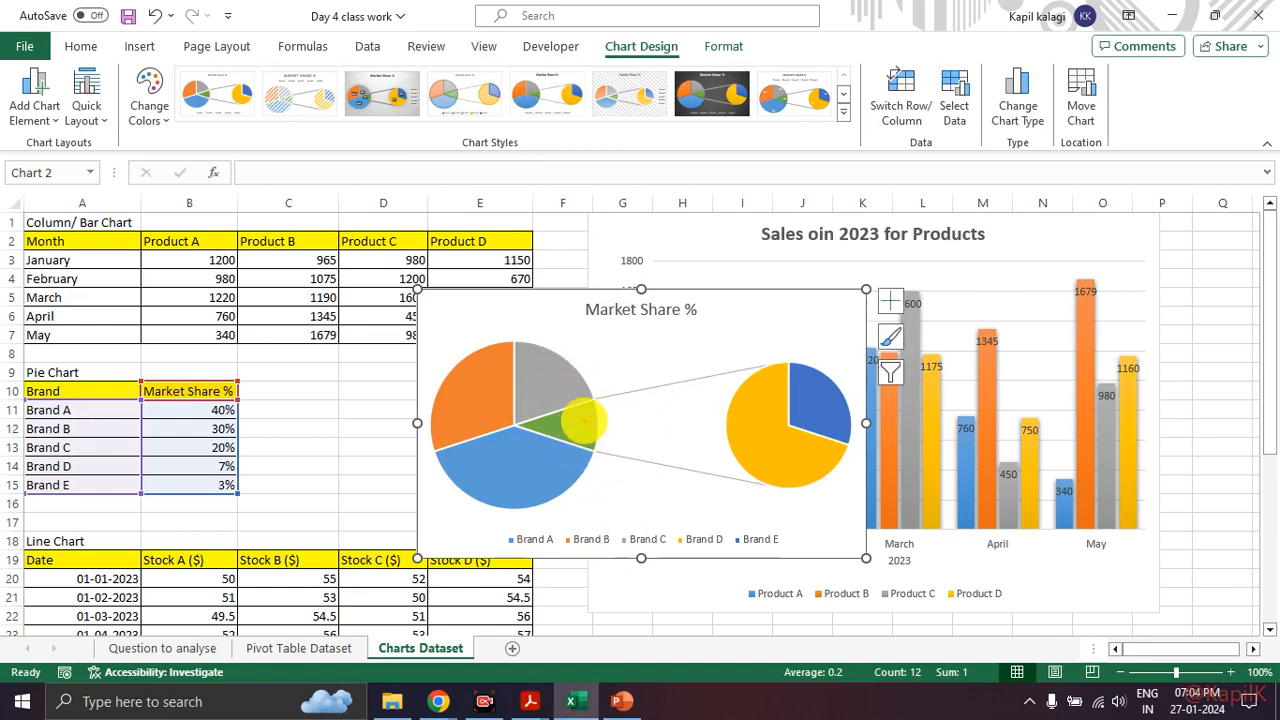
mouse_move(580, 427)
left_mouse_down()
mouse_move(606, 417)
mouse_move(629, 440)
mouse_move(762, 421)
mouse_move(748, 436)
left_mouse_up()
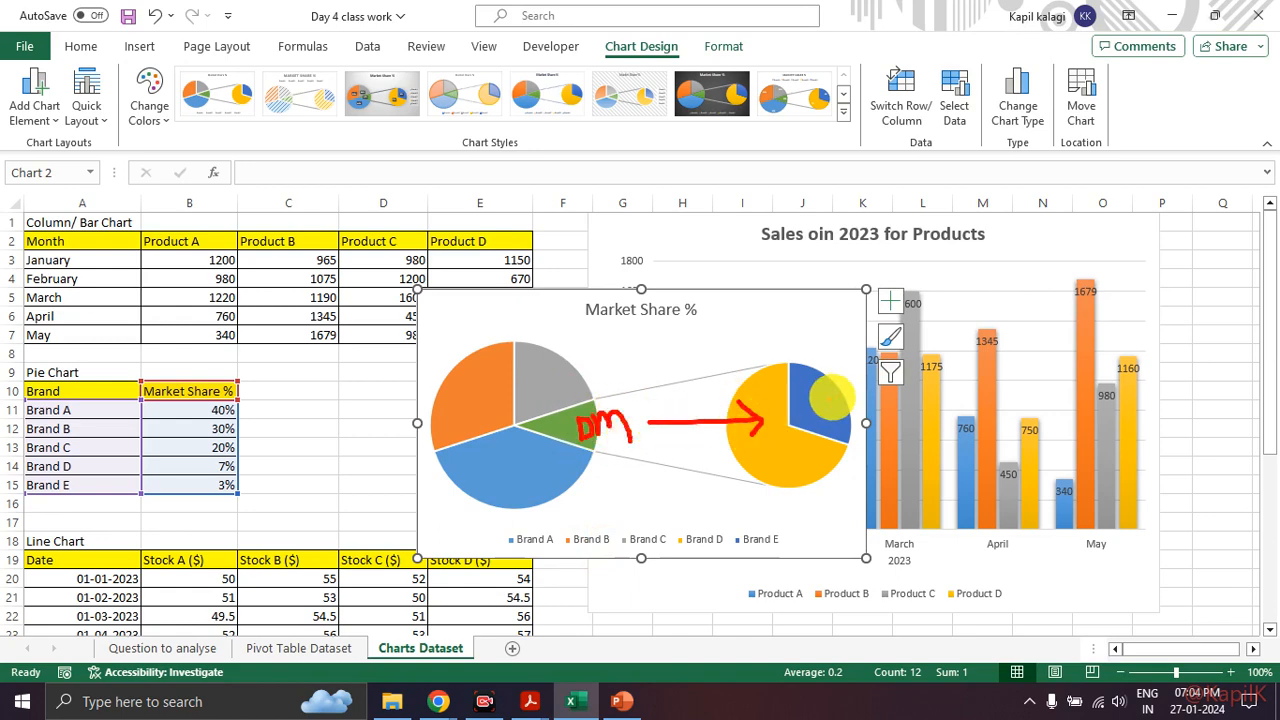
left_click_drag(815, 394, 847, 381)
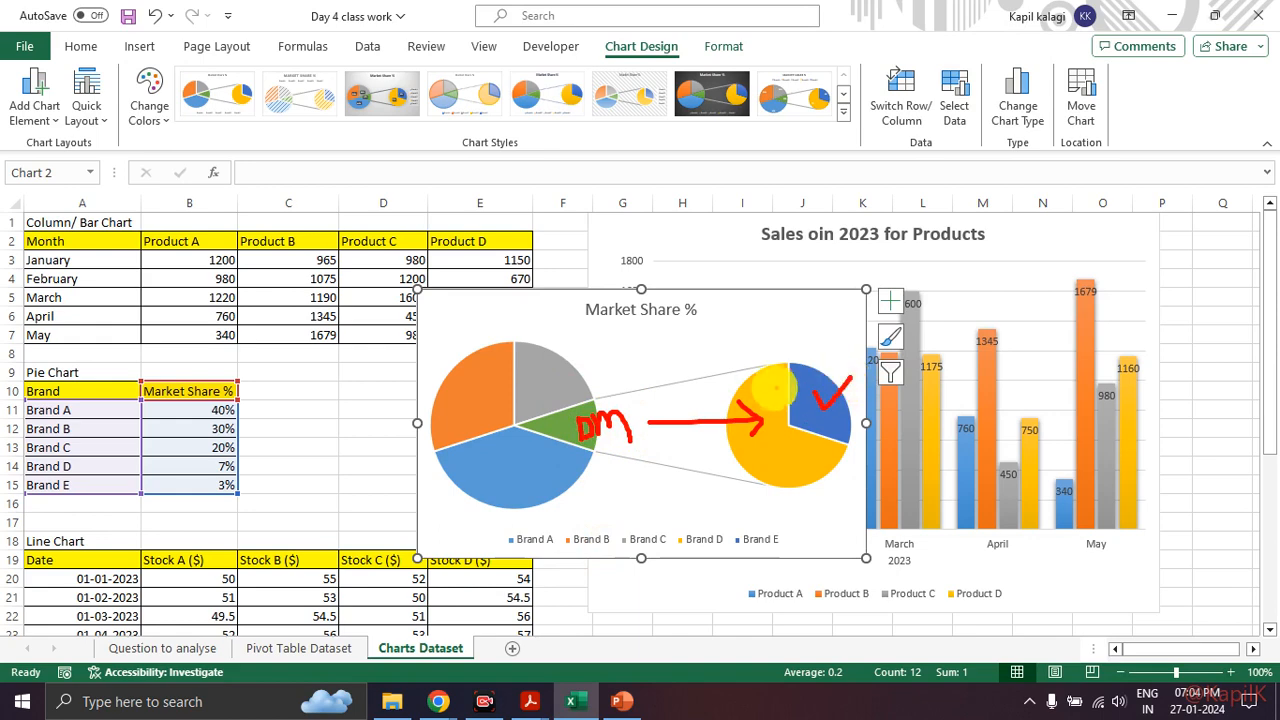
left_click_drag(770, 380, 805, 330)
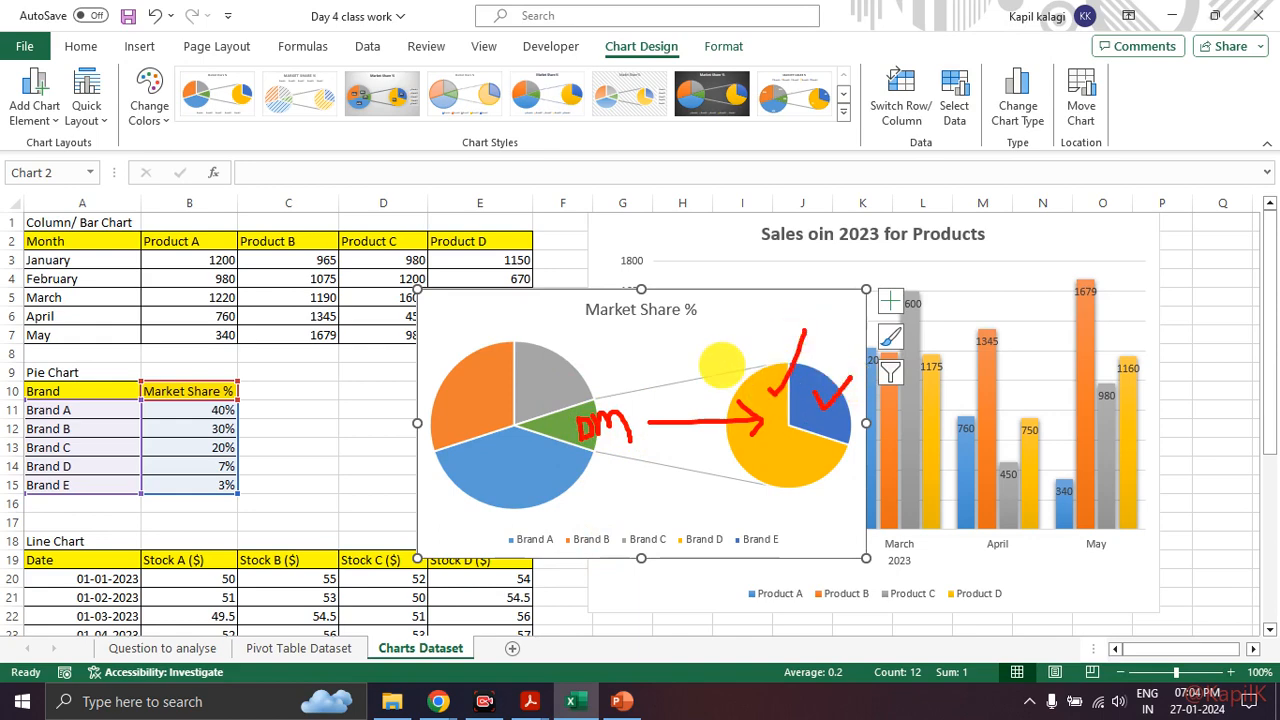
mouse_move(606, 414)
left_mouse_down()
mouse_move(598, 441)
mouse_move(625, 451)
mouse_move(620, 442)
left_mouse_up()
mouse_move(749, 432)
left_mouse_down()
mouse_move(765, 462)
mouse_move(845, 382)
left_mouse_up()
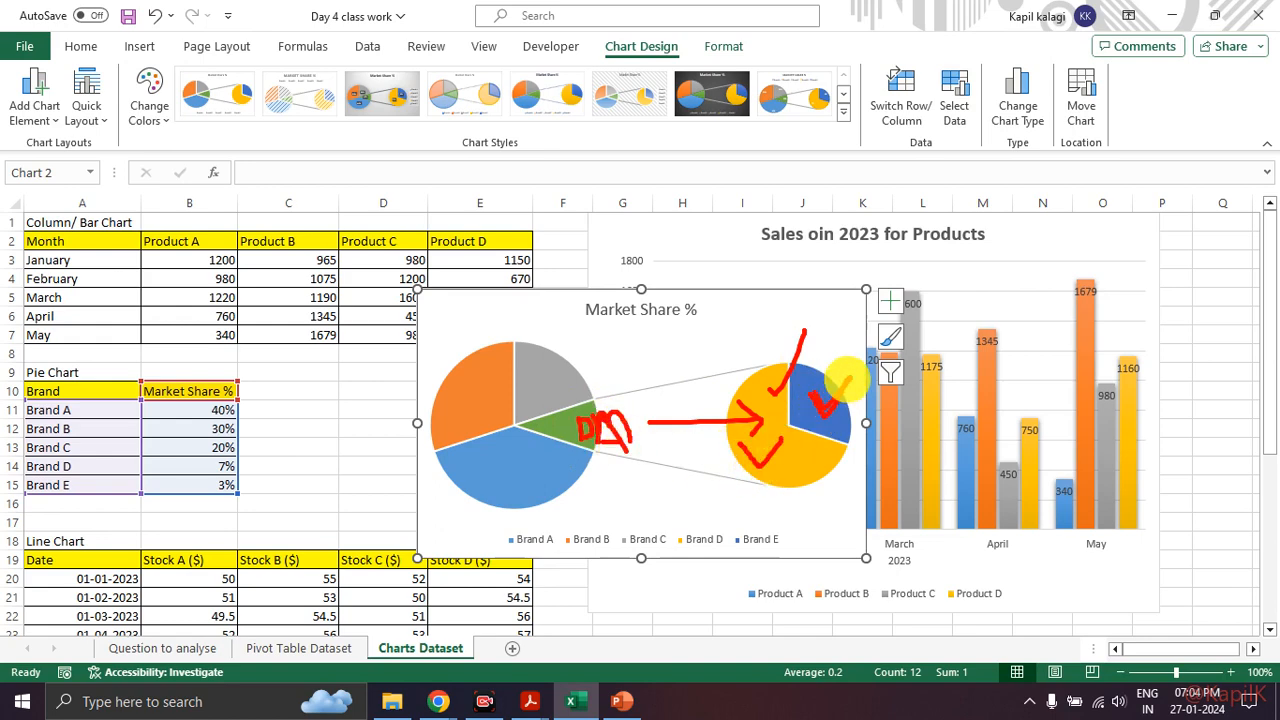
key("Escape")
key("Escape")
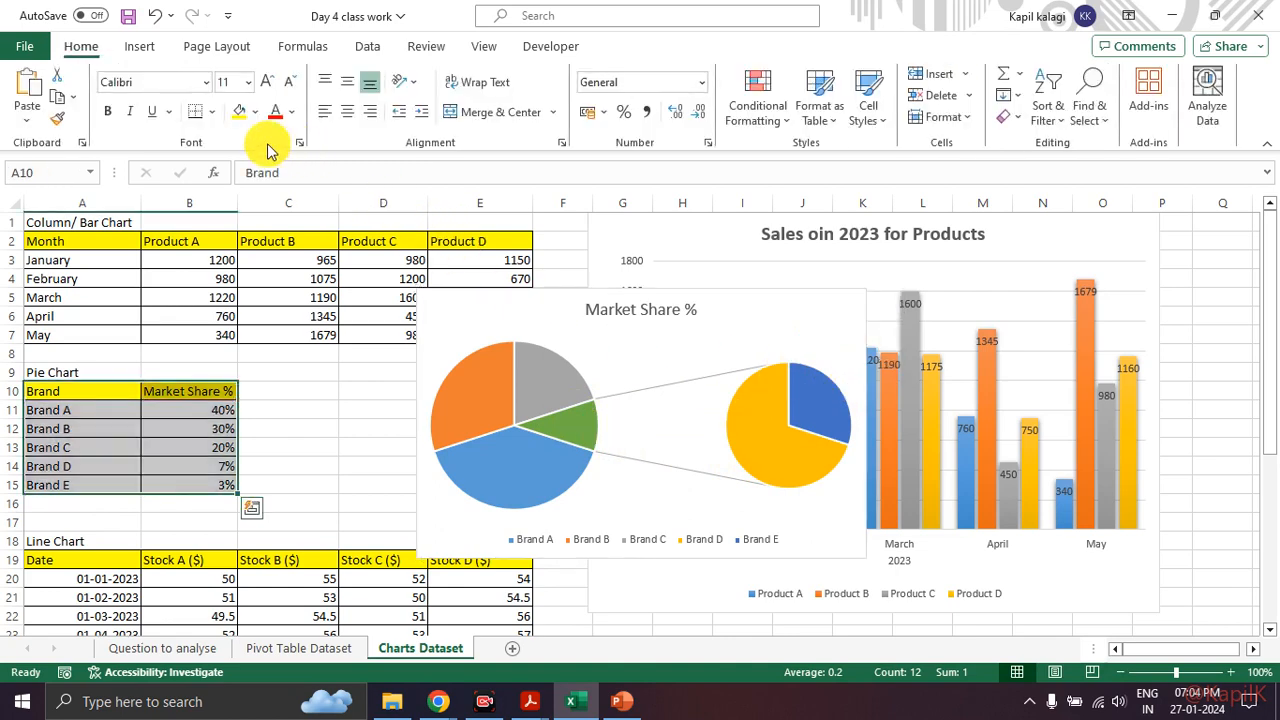
Step: Select the Market Share % chart and look at the design and format options offered for it
left_click(649, 343)
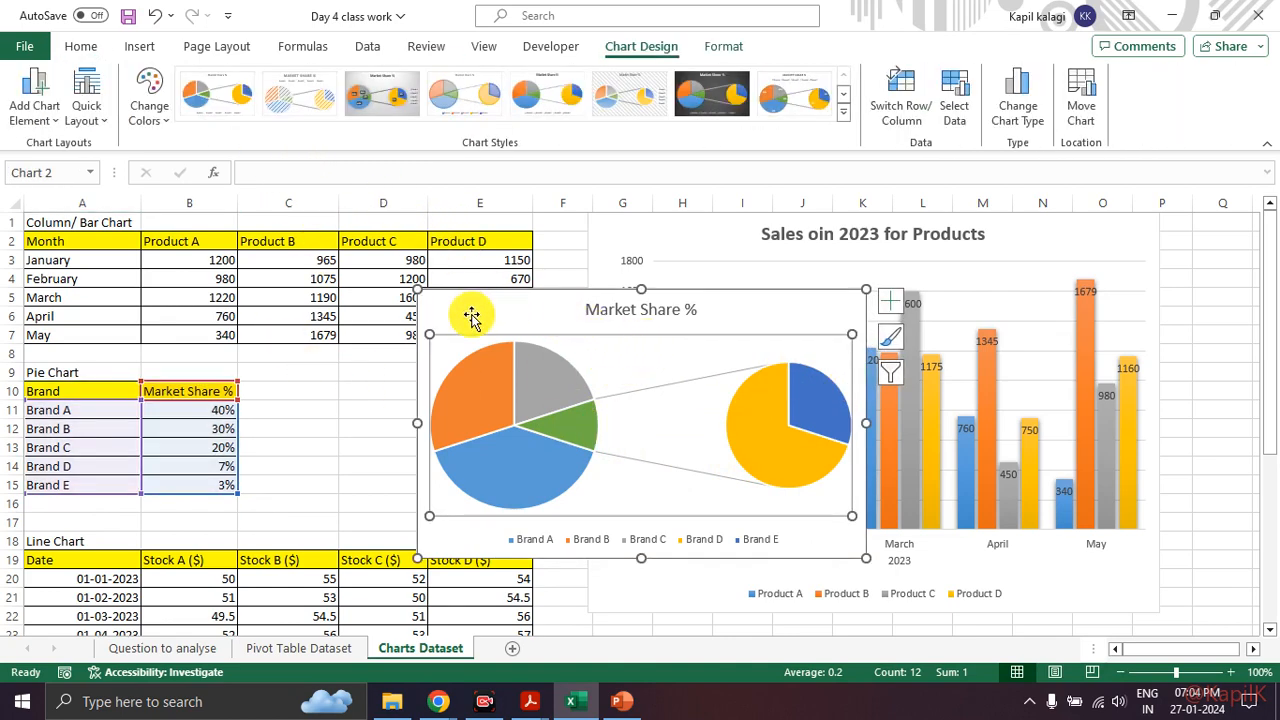
left_click(383, 423)
left_click(518, 323)
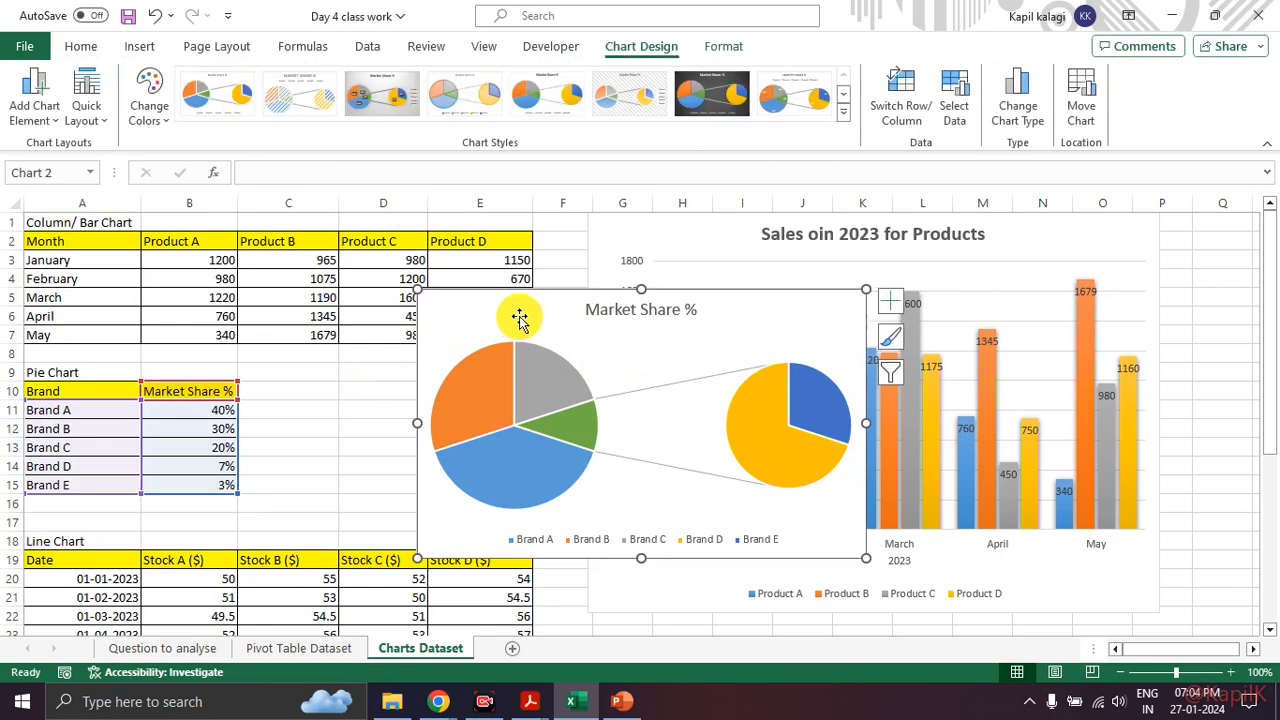
mouse_move(652, 46)
left_mouse_down()
mouse_move(676, 68)
mouse_move(674, 43)
mouse_move(696, 50)
mouse_move(719, 32)
left_mouse_up()
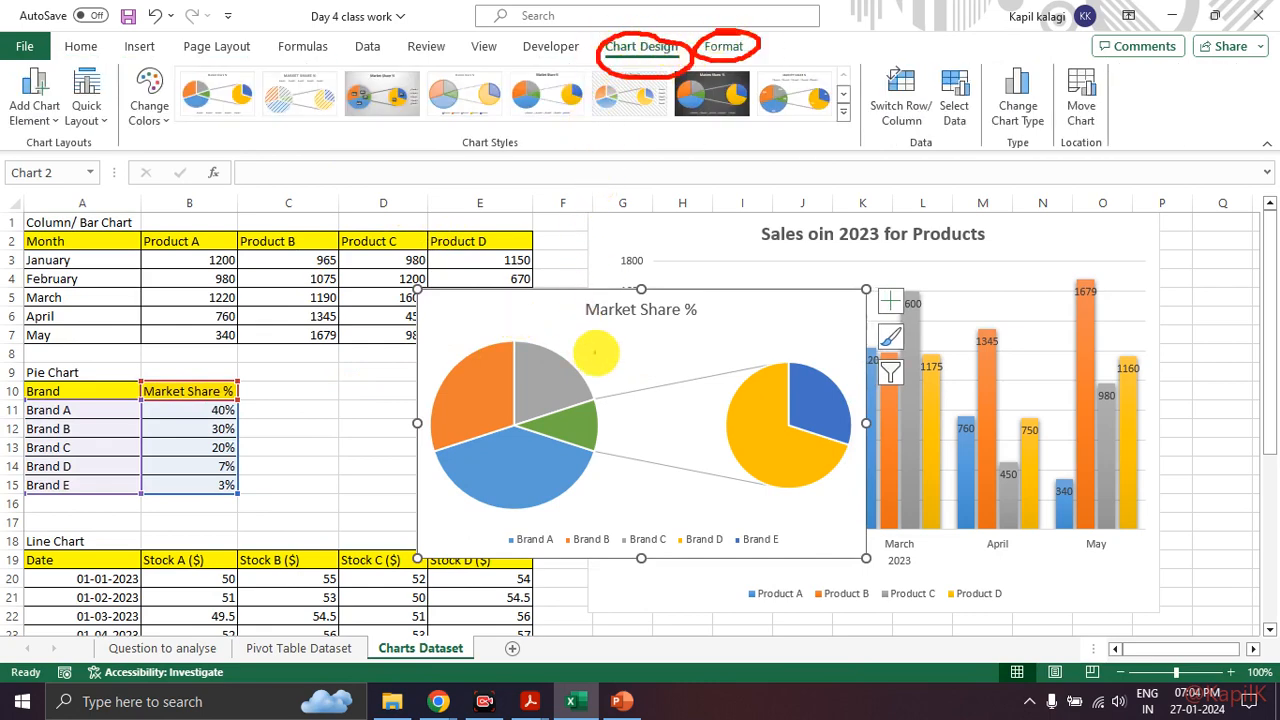
key("Escape")
left_click(384, 428)
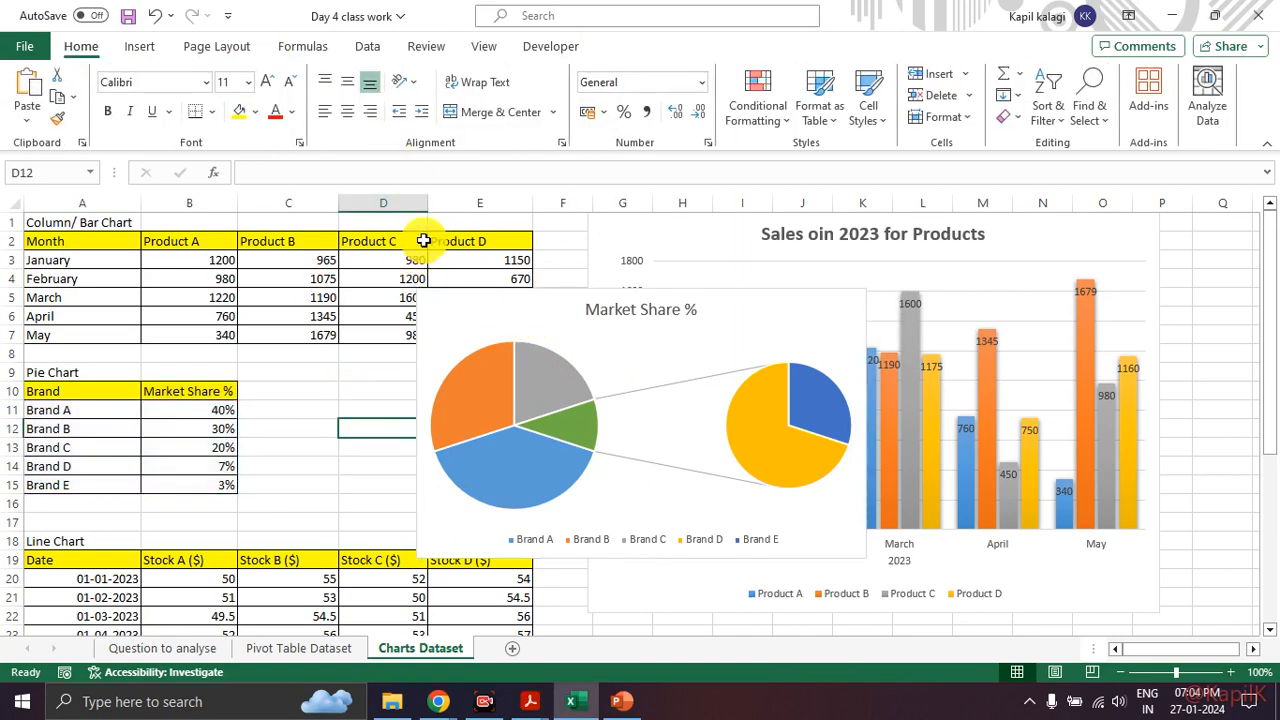
left_click(467, 316)
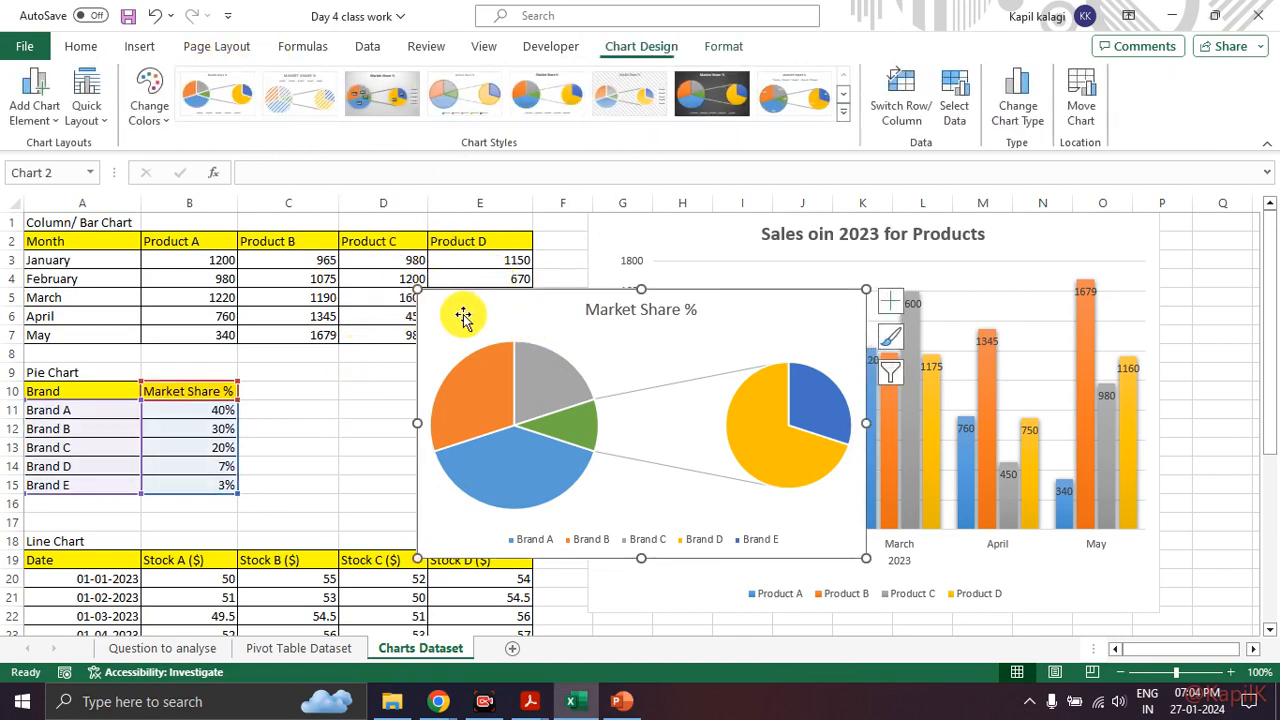
Step: Change the Market Share % chart from Pie of Pie to a Doughnut chart
left_click(1022, 130)
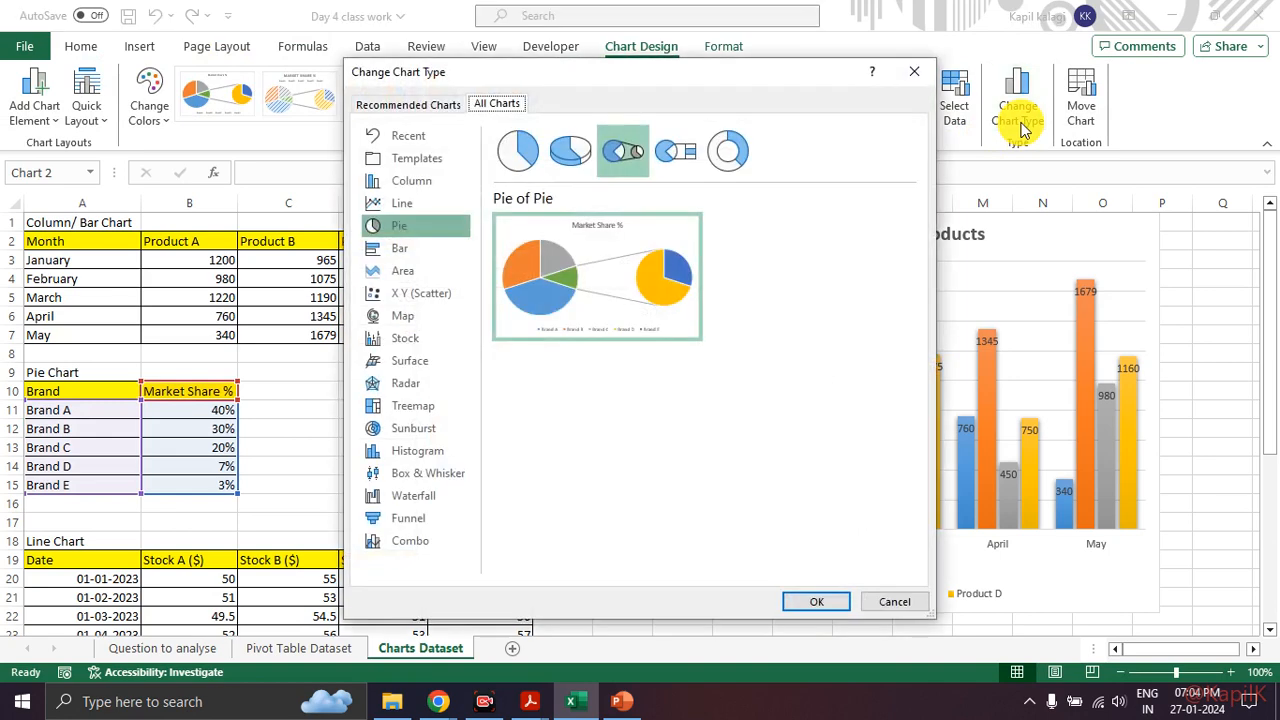
left_click(530, 158)
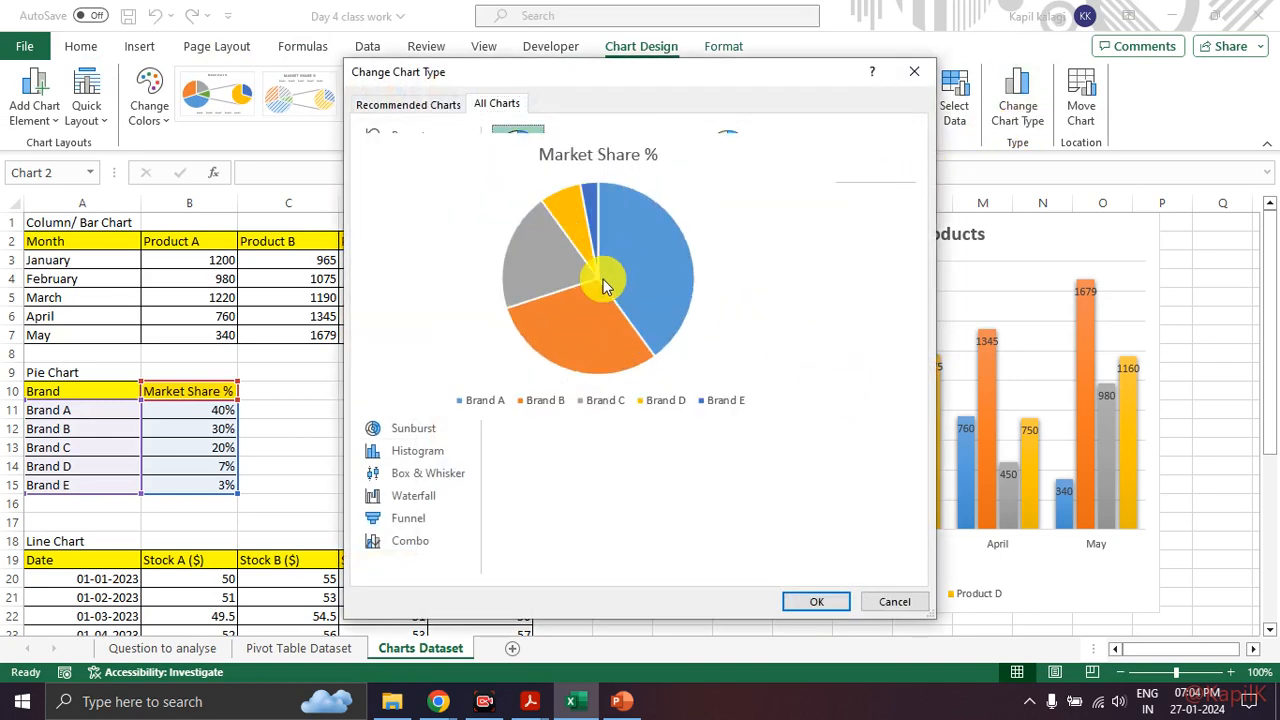
left_click(742, 165)
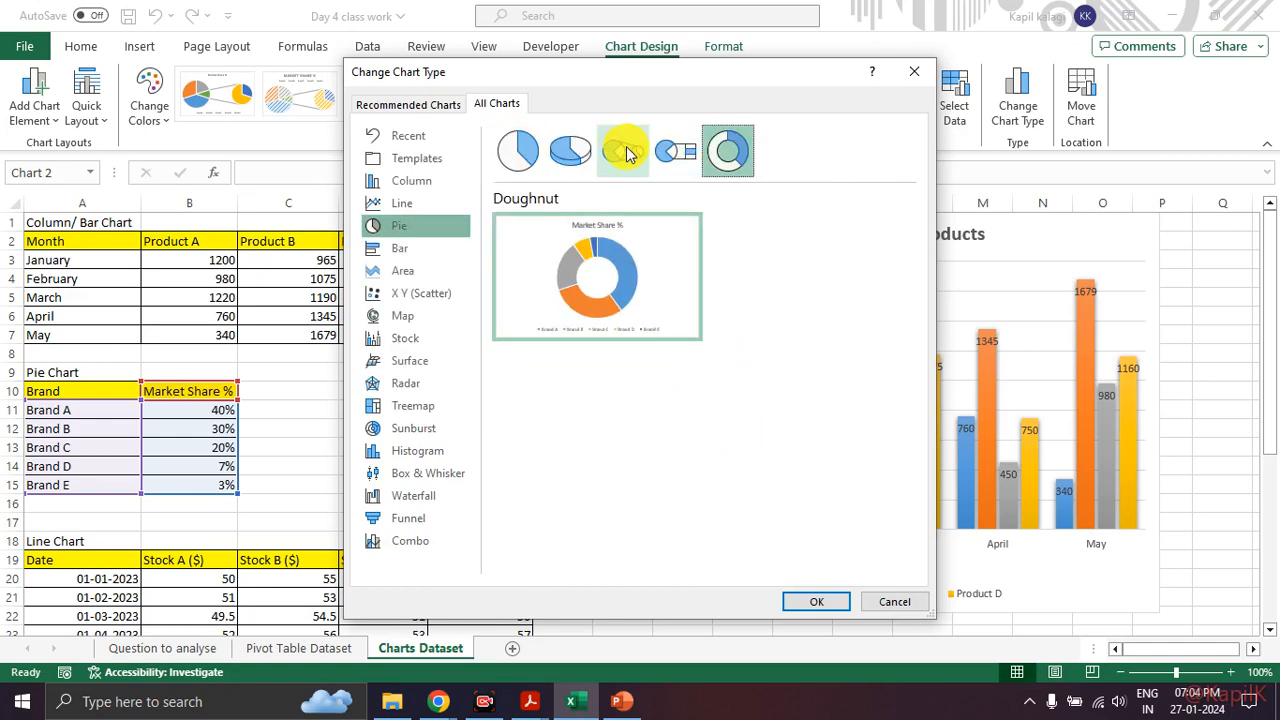
left_click(805, 598)
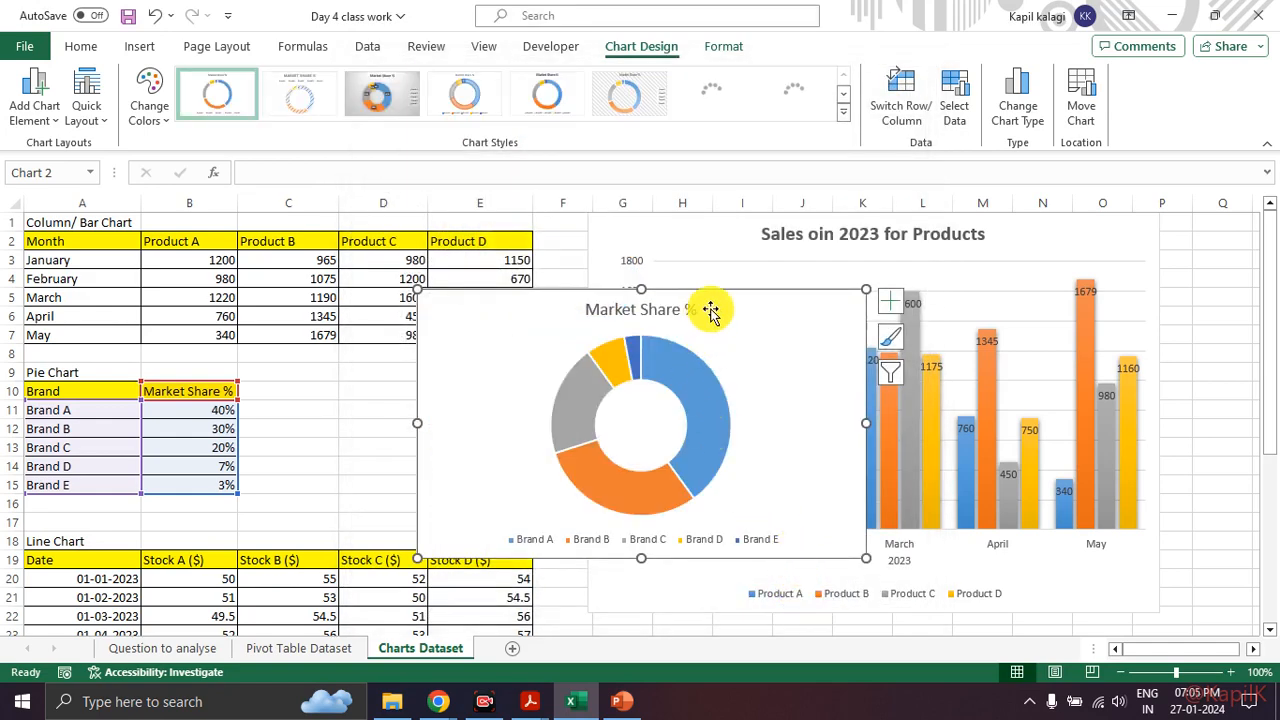
Step: Move the doughnut chart up to row 1 and enlarge it downward and on both sides
left_click_drag(731, 262, 734, 236)
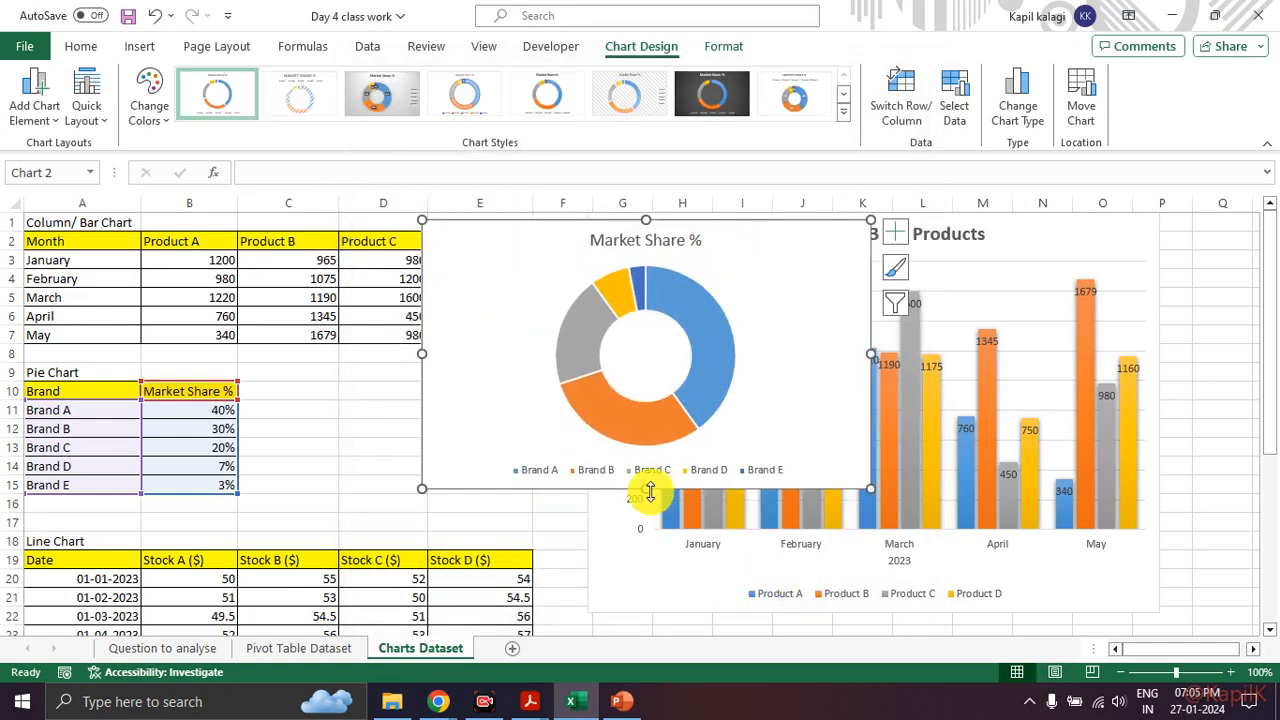
left_click_drag(653, 533, 652, 532)
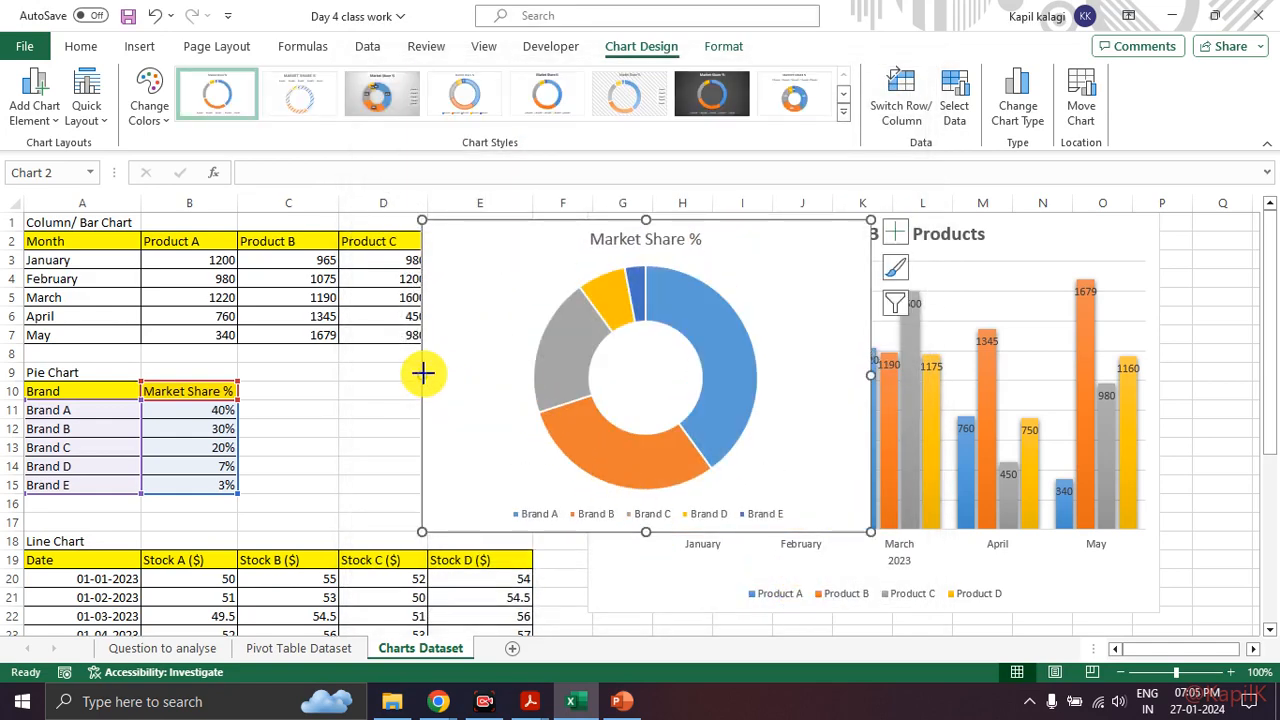
left_click_drag(423, 372, 384, 376)
left_click_drag(871, 376, 914, 384)
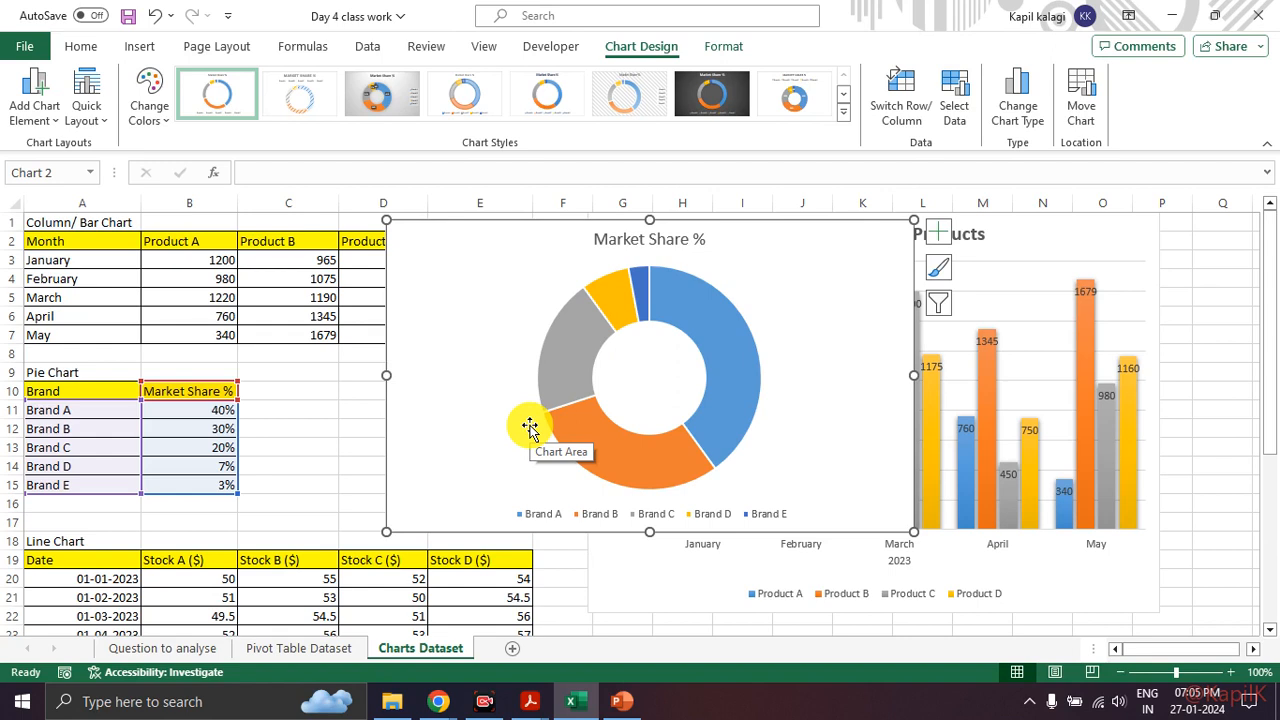
Step: Add data labels to the doughnut chart's slices
left_click(594, 239)
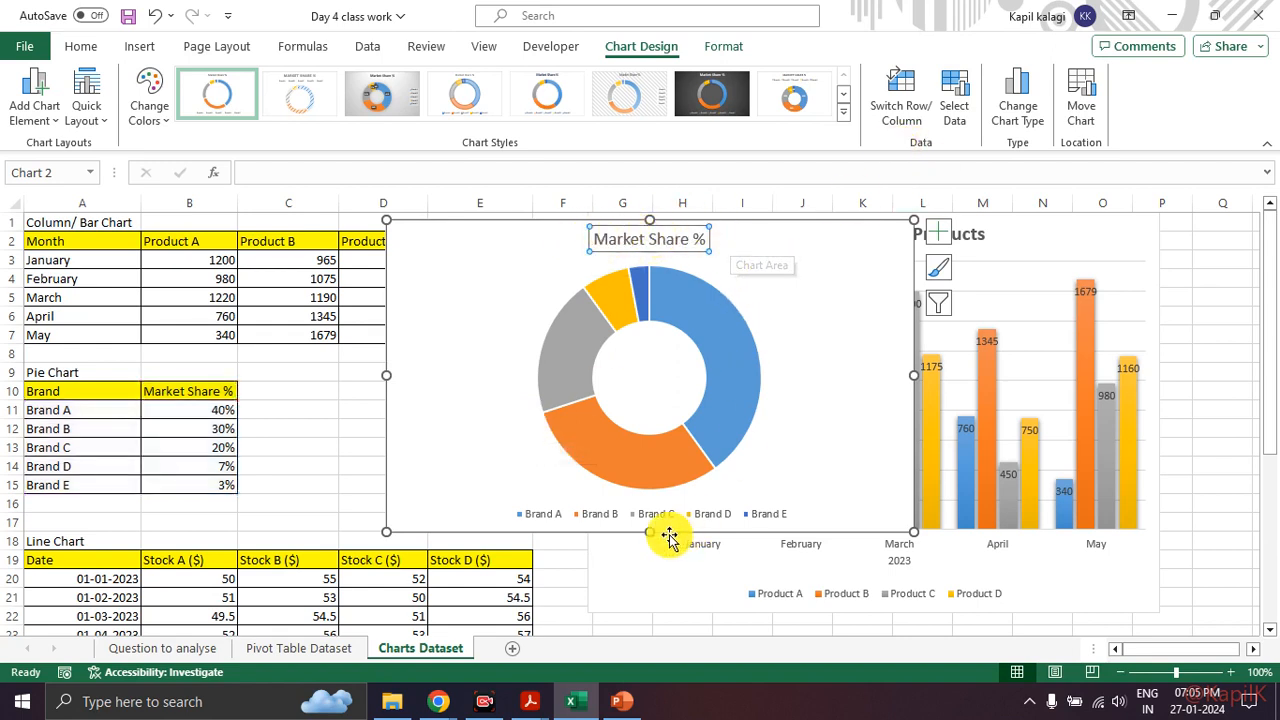
mouse_move(593, 505)
left_mouse_down()
mouse_move(677, 554)
mouse_move(666, 480)
mouse_move(596, 495)
left_mouse_up()
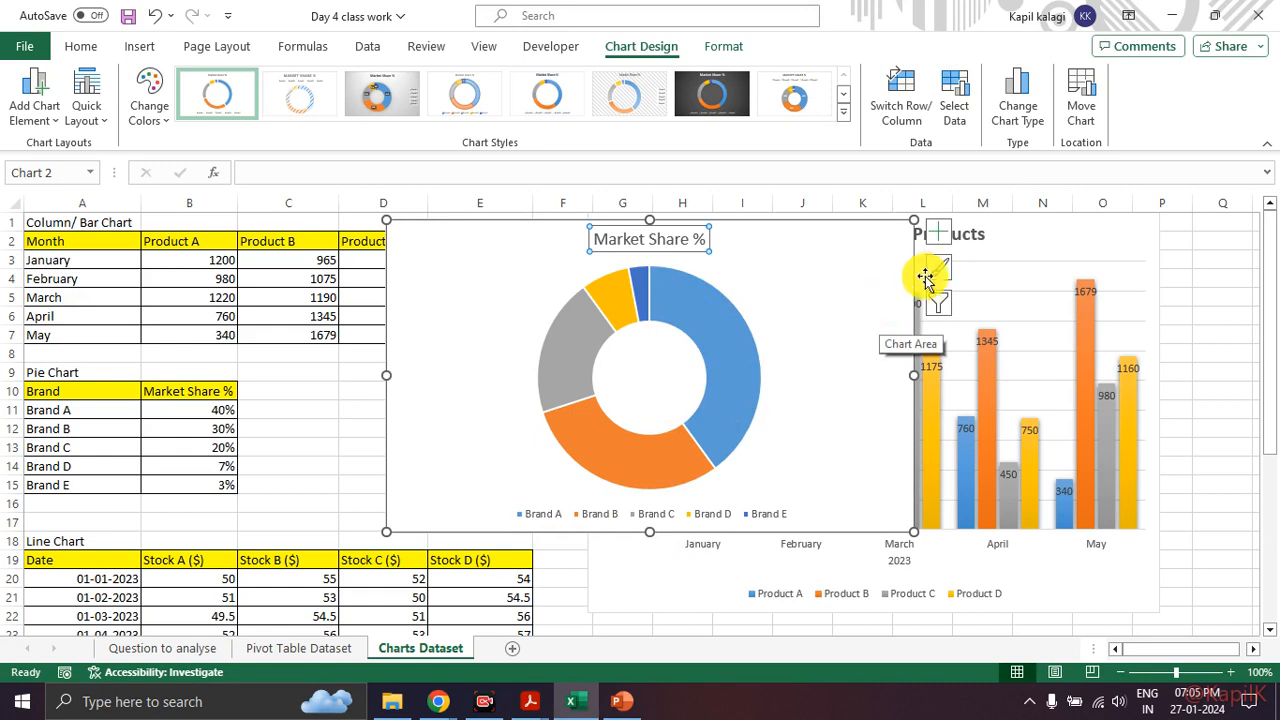
left_click(938, 233)
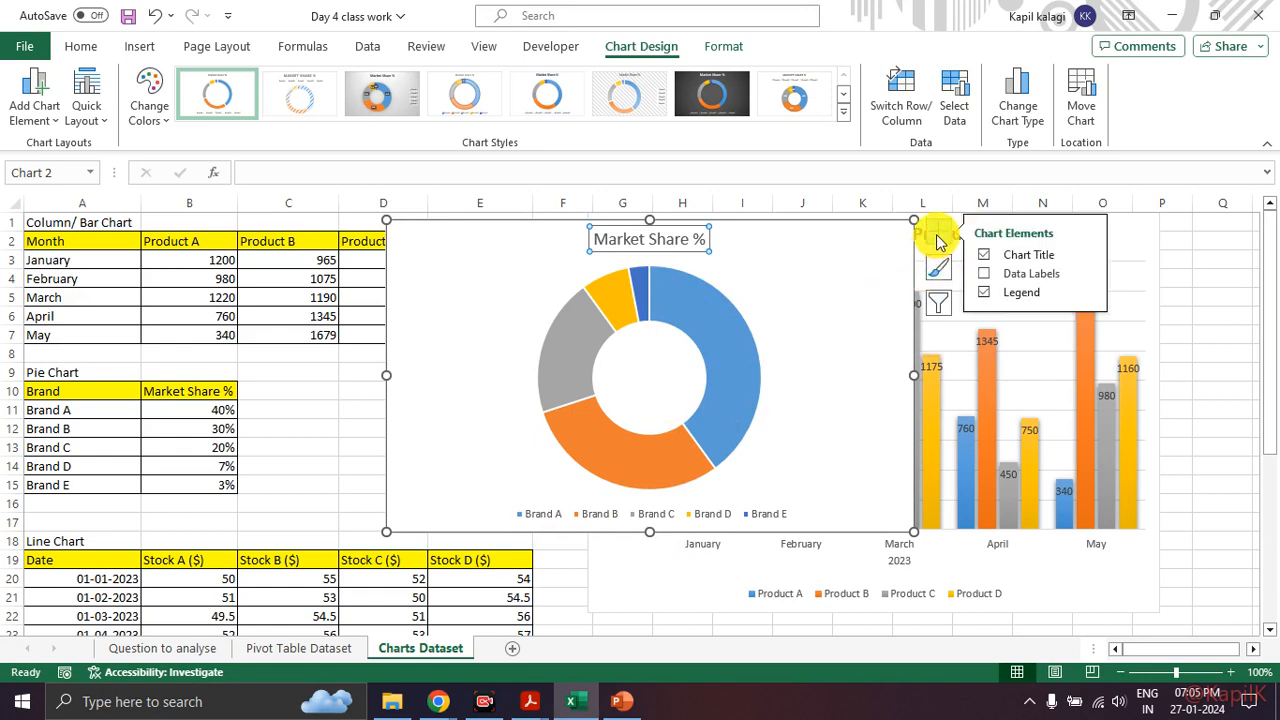
left_click(985, 274)
left_click(858, 364)
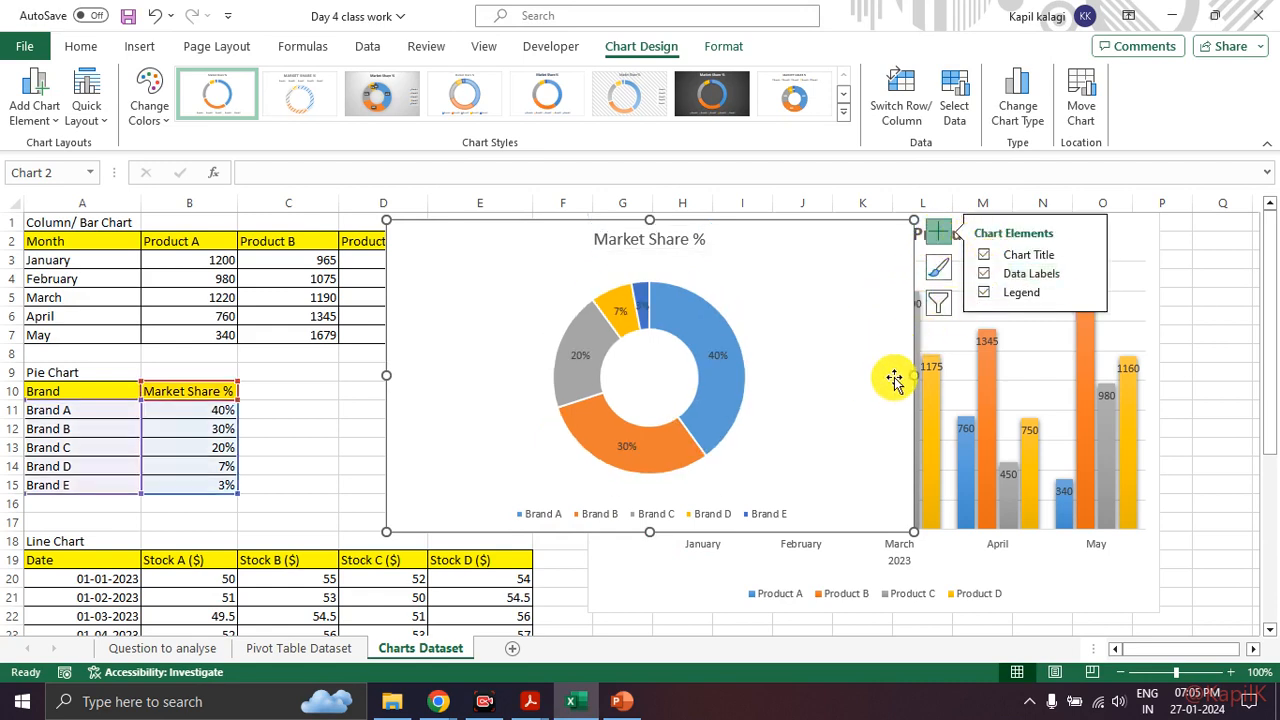
Step: Stretch the labelled doughnut chart further so it spans about columns C to M and reaches row 20
left_click_drag(971, 374, 1014, 375)
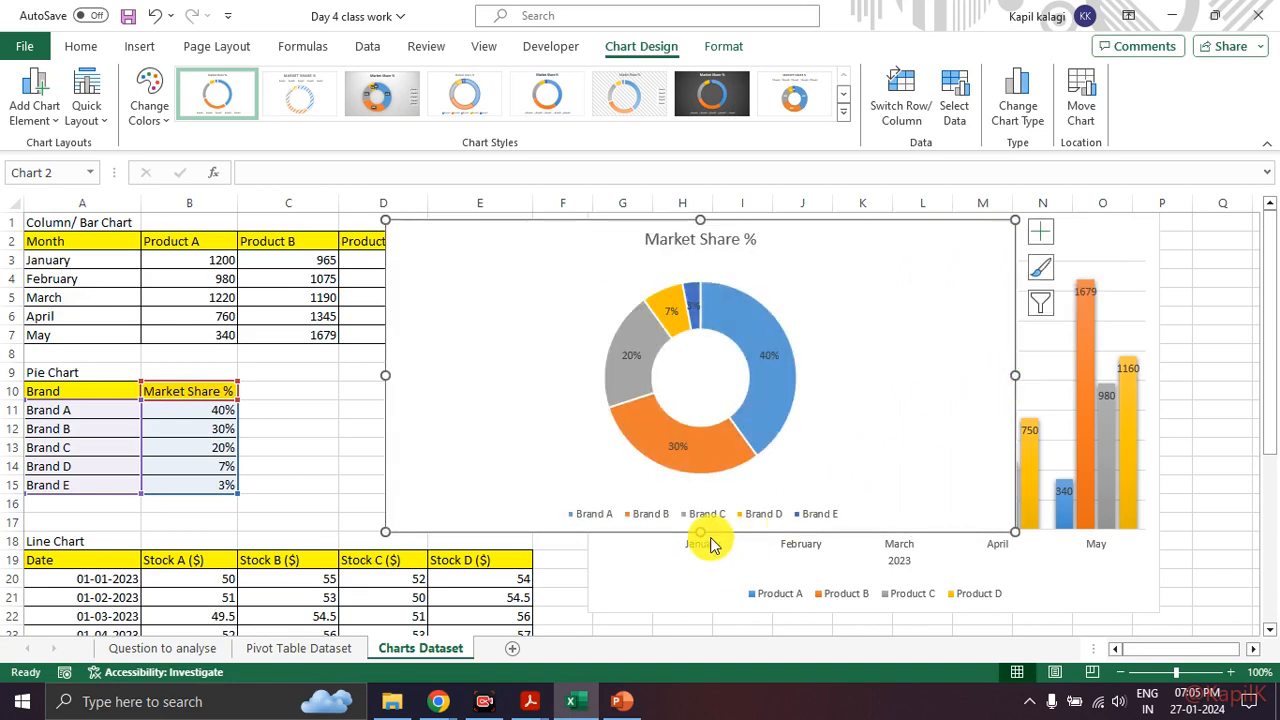
left_click_drag(700, 531, 690, 580)
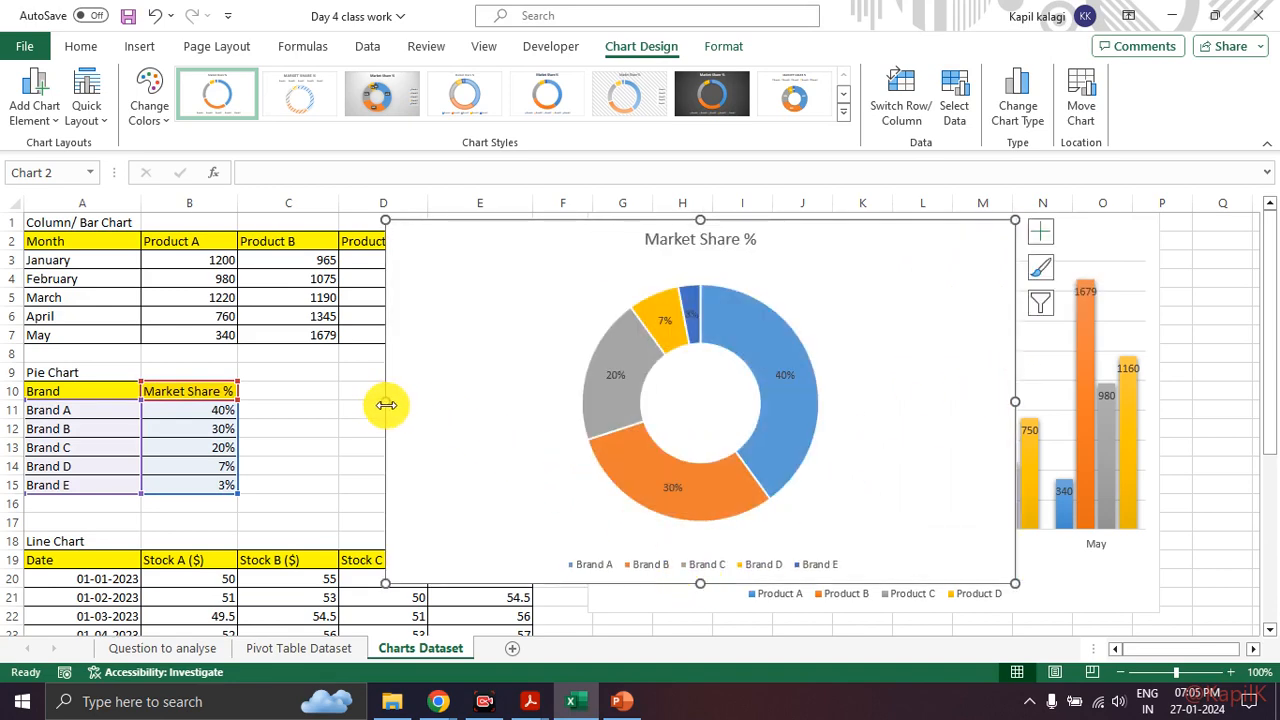
left_click_drag(386, 404, 328, 402)
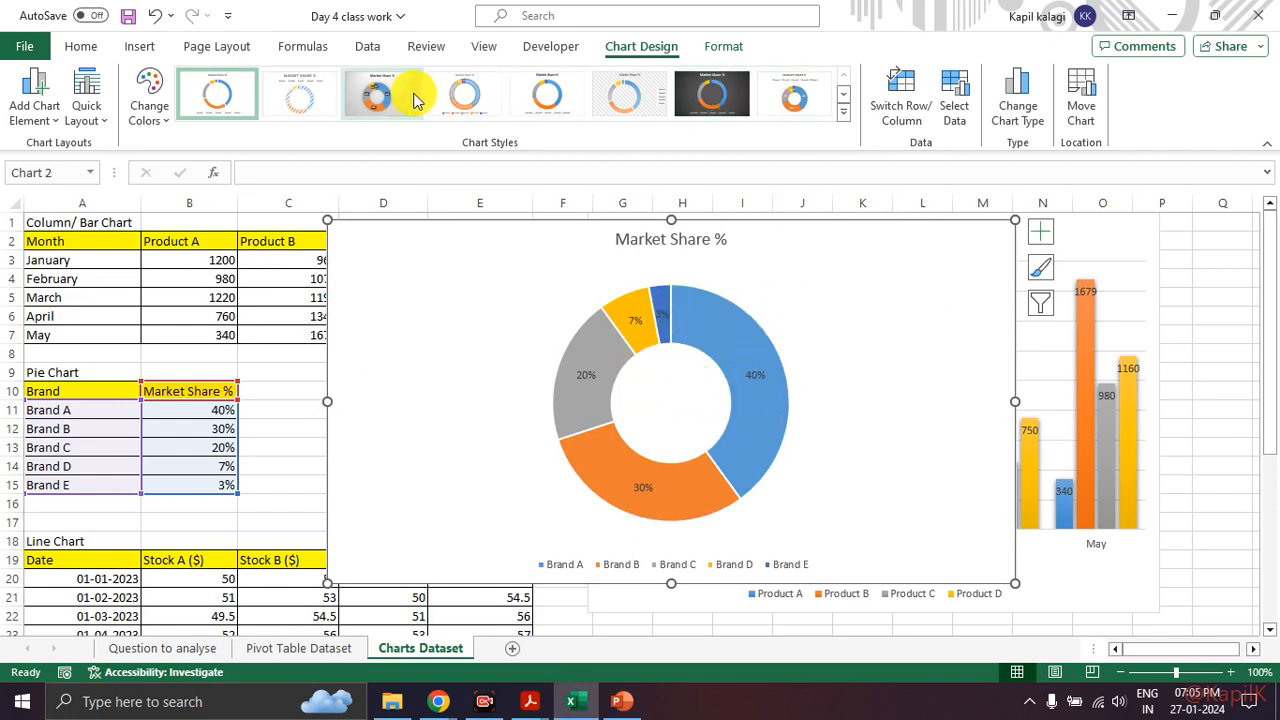
Step: Apply the chart style with a grey gradient background, dark category-and-percentage label boxes and a vertical legend to the doughnut chart
mouse_move(410, 27)
left_mouse_down()
mouse_move(268, 30)
mouse_move(983, 148)
mouse_move(400, 17)
left_mouse_up()
mouse_move(1090, 258)
left_mouse_down()
mouse_move(1005, 272)
mouse_move(1050, 243)
left_mouse_up()
key("Escape")
left_click(1040, 268)
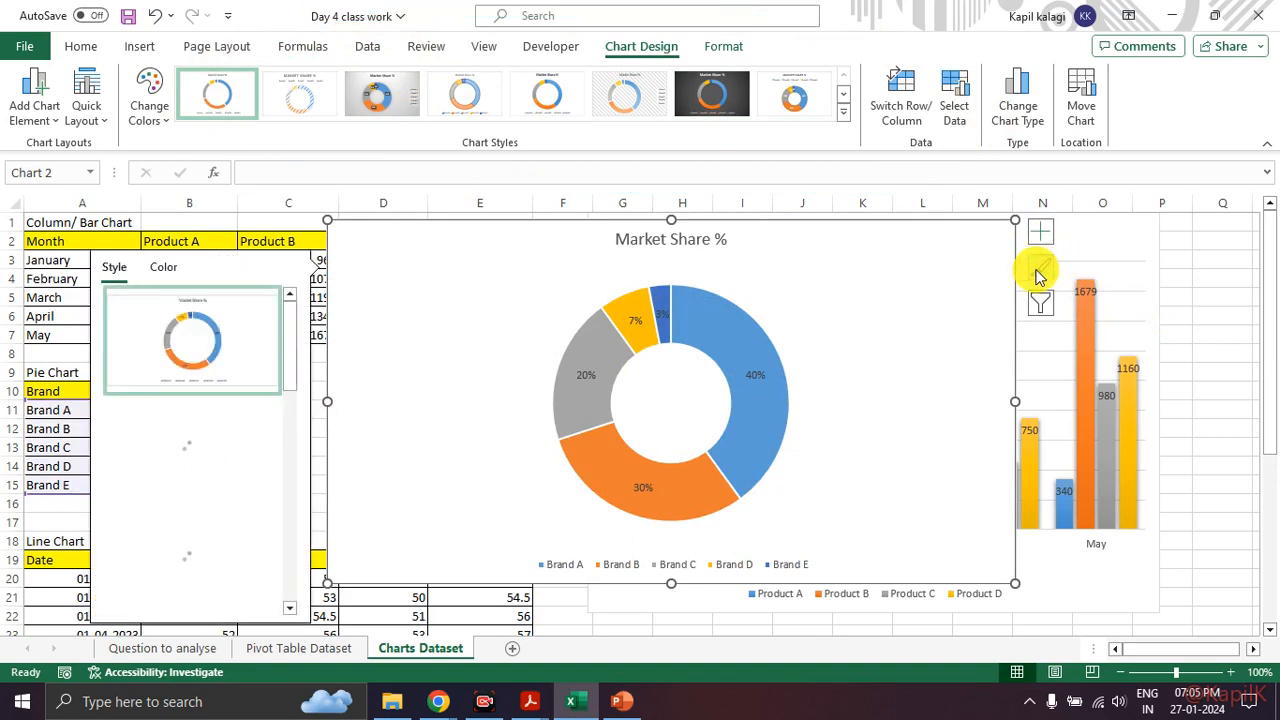
scroll(257, 477, "down", 5)
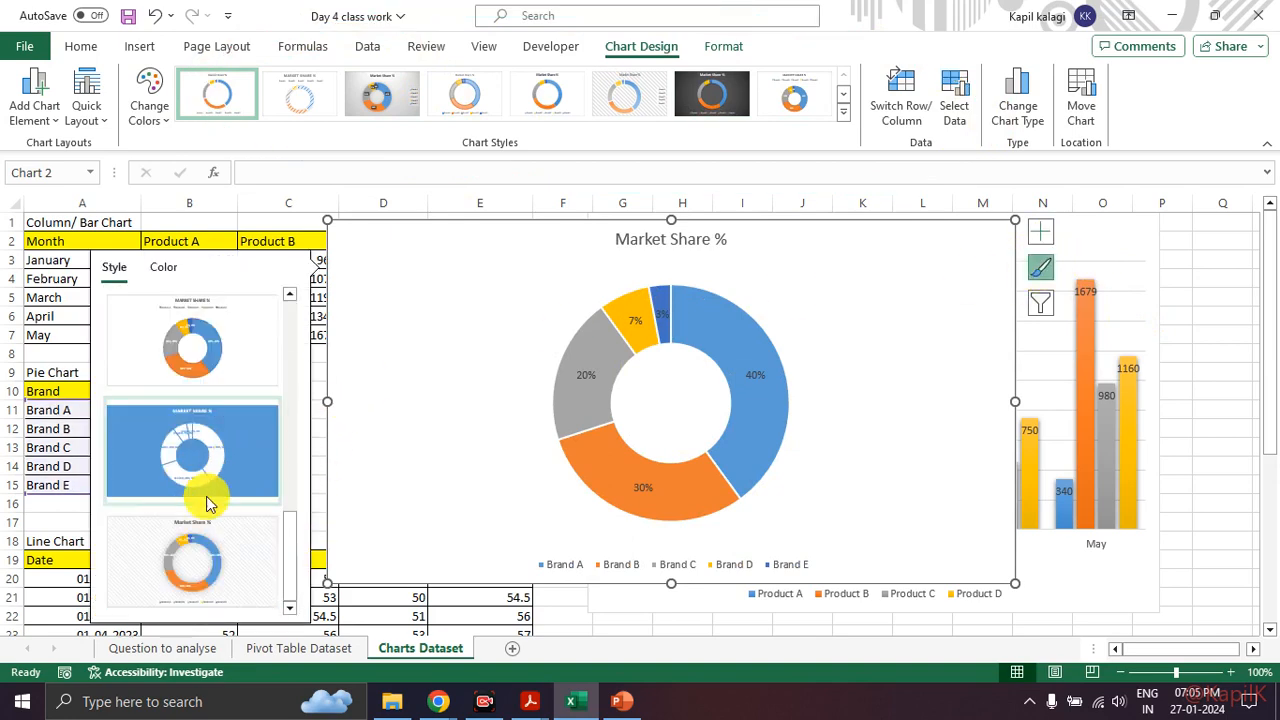
left_click(251, 471)
scroll(230, 370, "up", 5)
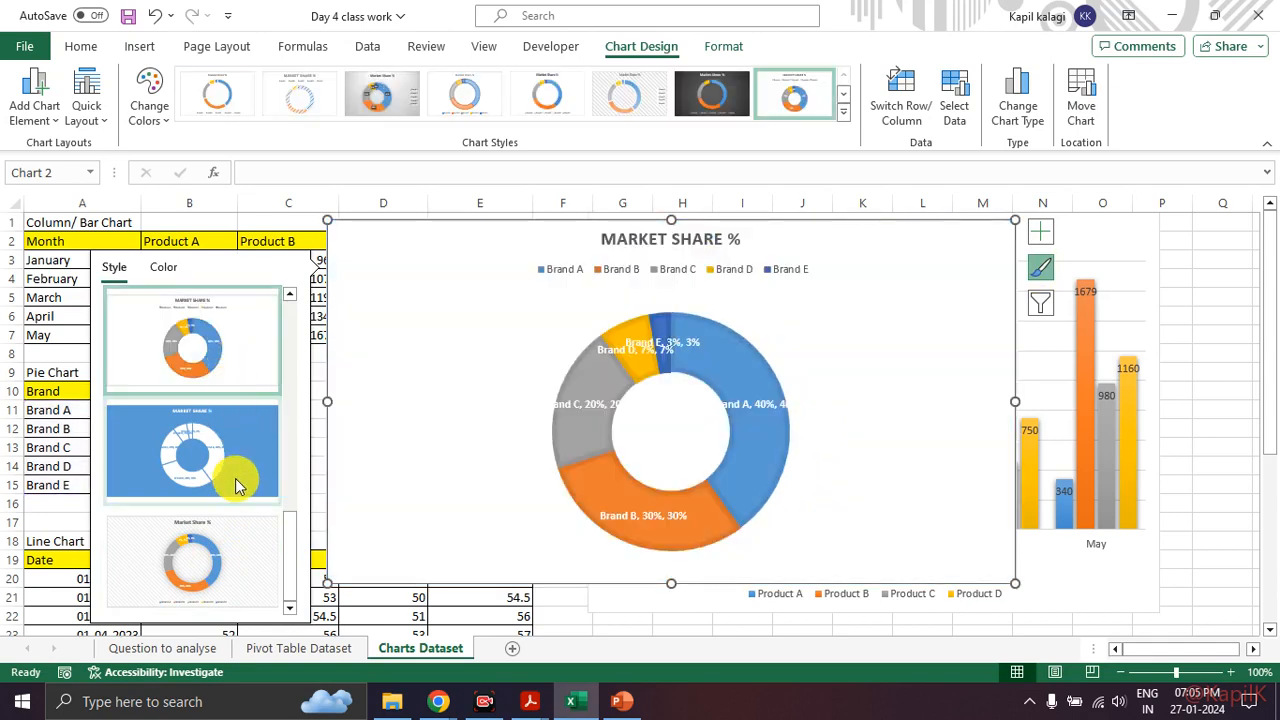
left_click(211, 361)
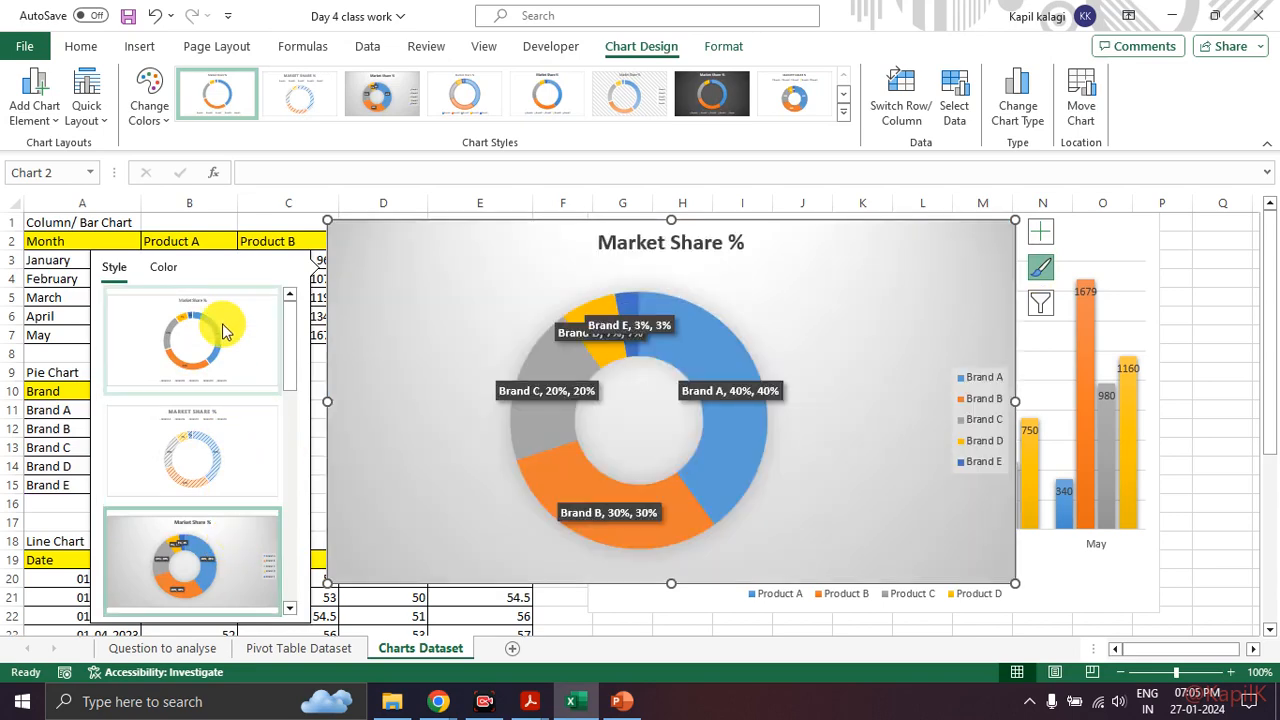
key("Escape")
key("Escape")
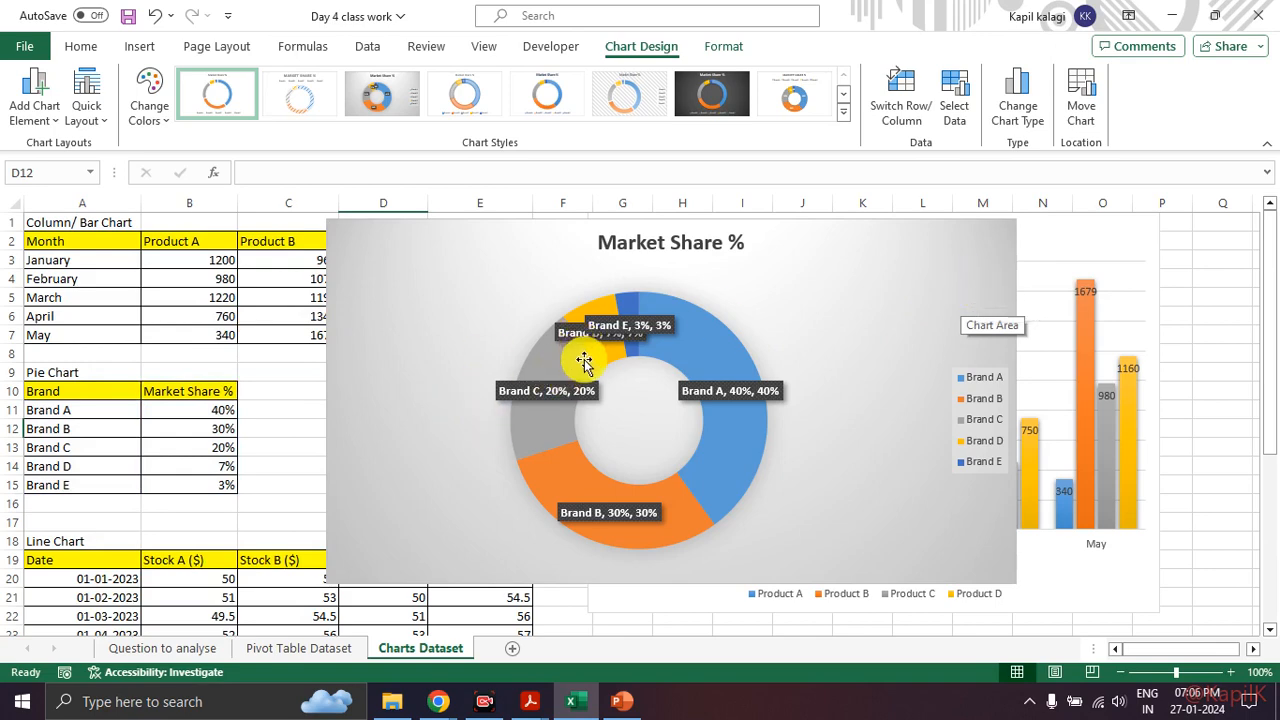
Step: Examine the overlapping Brand D and Brand E data labels on the doughnut, circling them with temporary on-screen ink
mouse_move(615, 300)
left_mouse_down()
mouse_move(560, 300)
mouse_move(705, 365)
mouse_move(635, 298)
left_mouse_up()
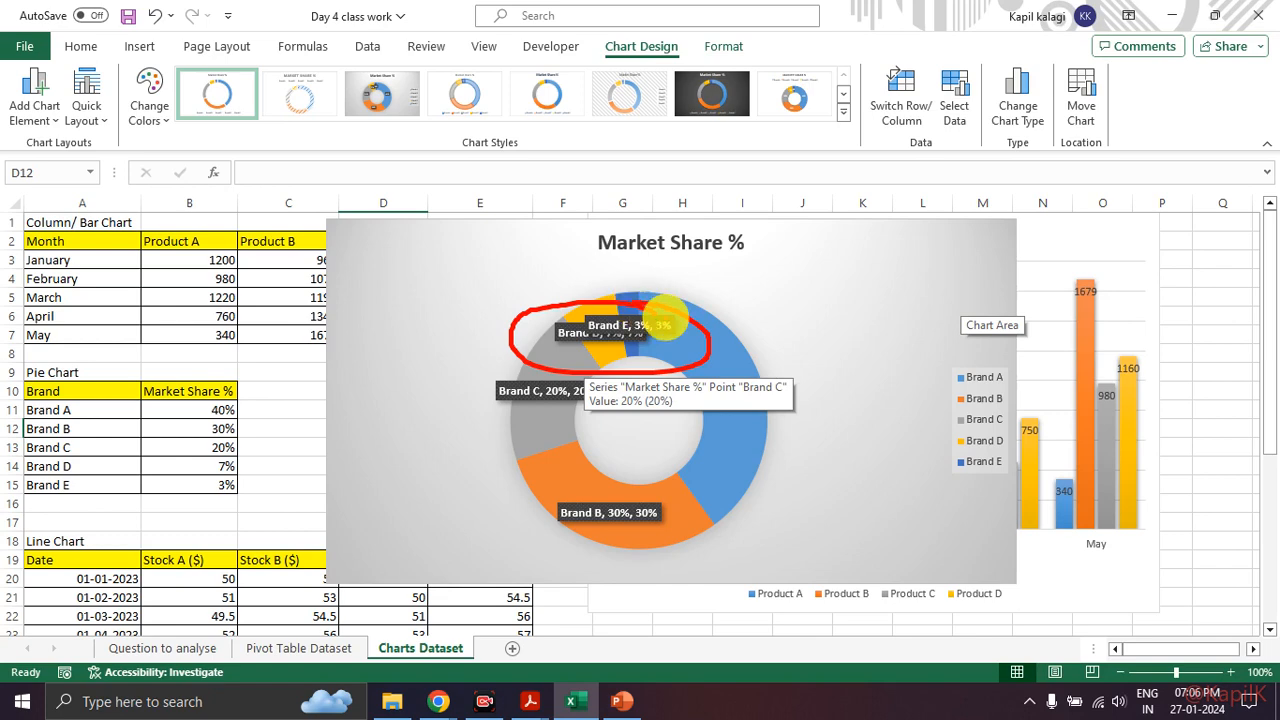
key("Escape")
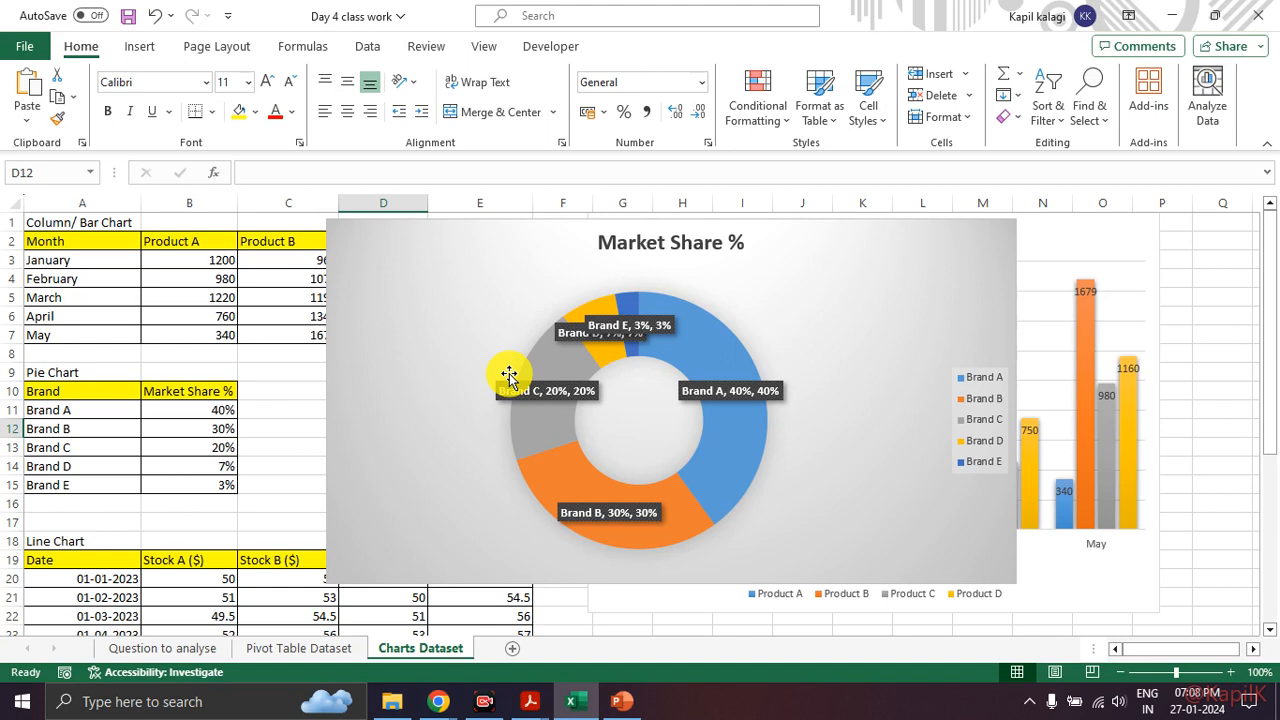
left_click(917, 266)
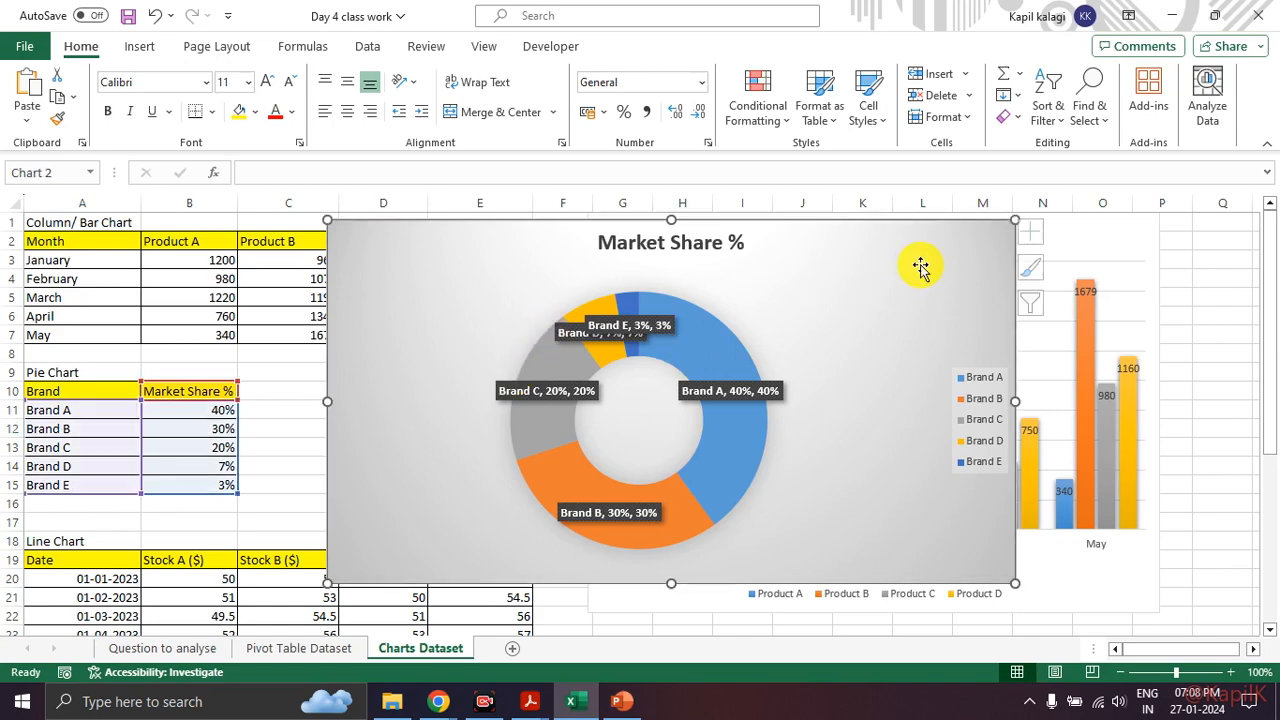
left_click(1038, 240)
left_click(888, 366)
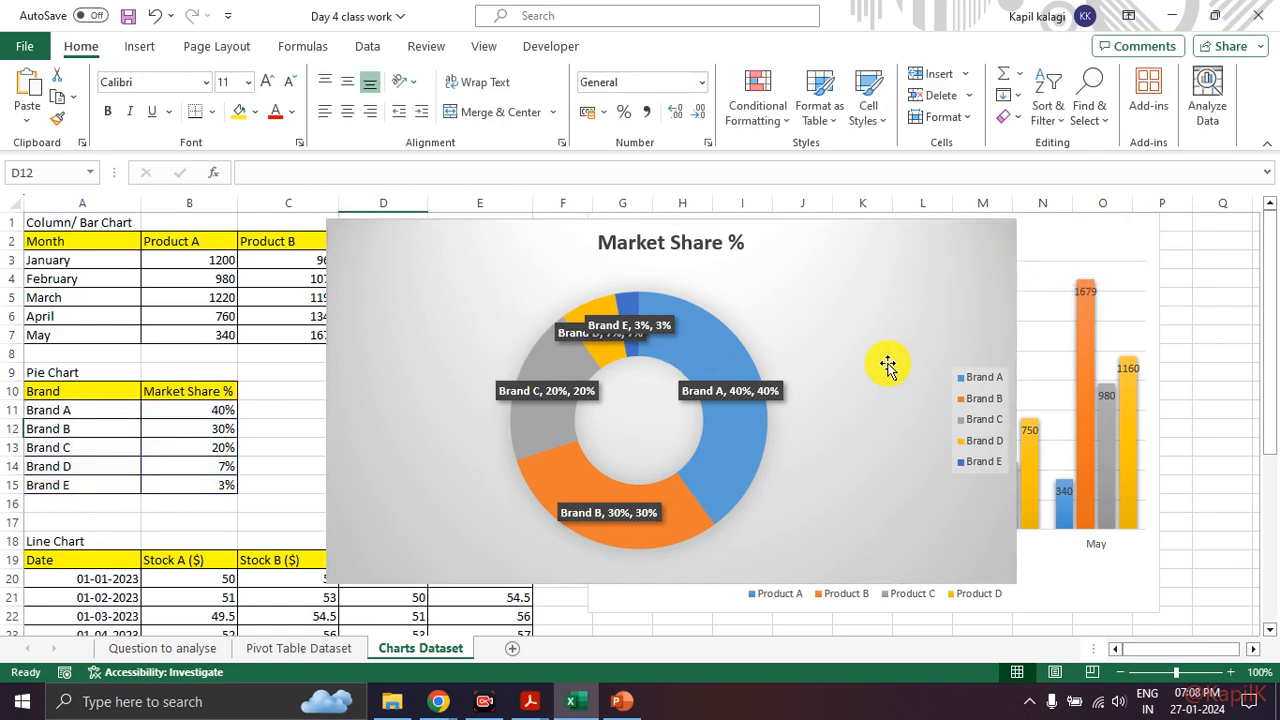
left_click_drag(756, 388, 843, 366)
Step: Separate the overlapping Brand D and Brand E data labels along the doughnut's upper outer edge and shift the Brand A label outward
left_click(649, 322)
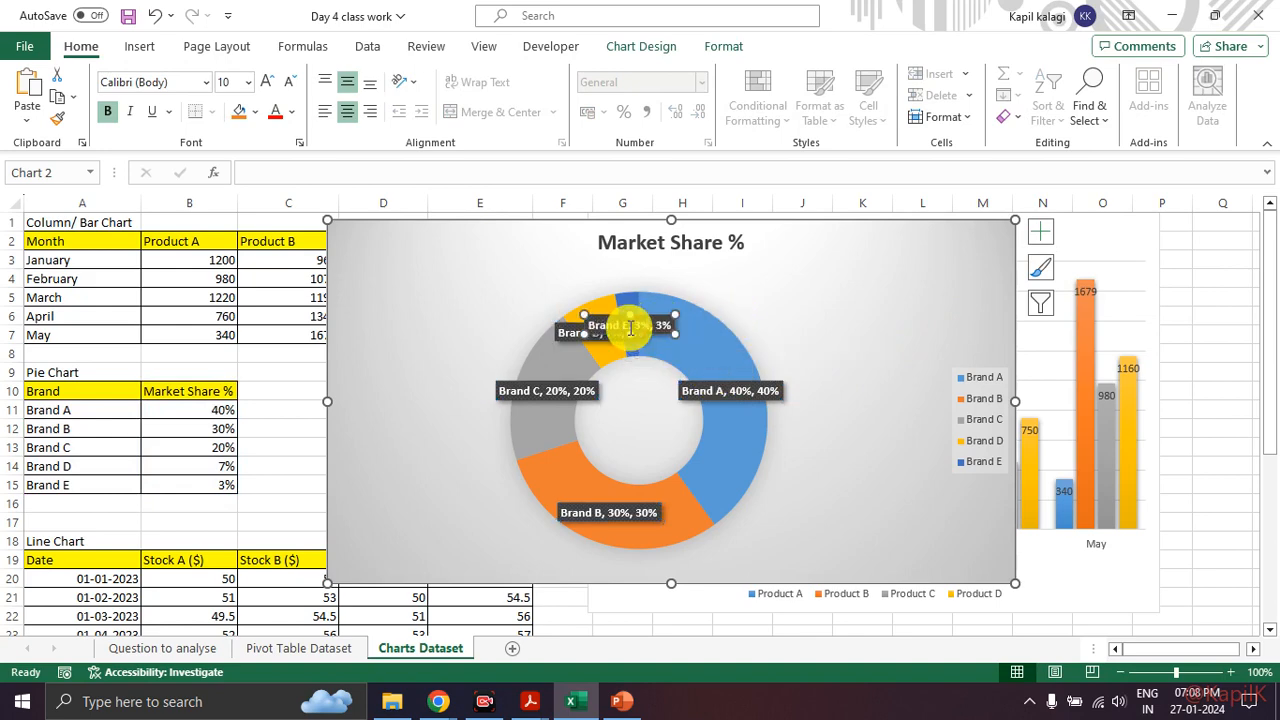
double_click(612, 323)
left_click(610, 320)
left_click_drag(608, 318, 611, 298)
left_click(650, 327)
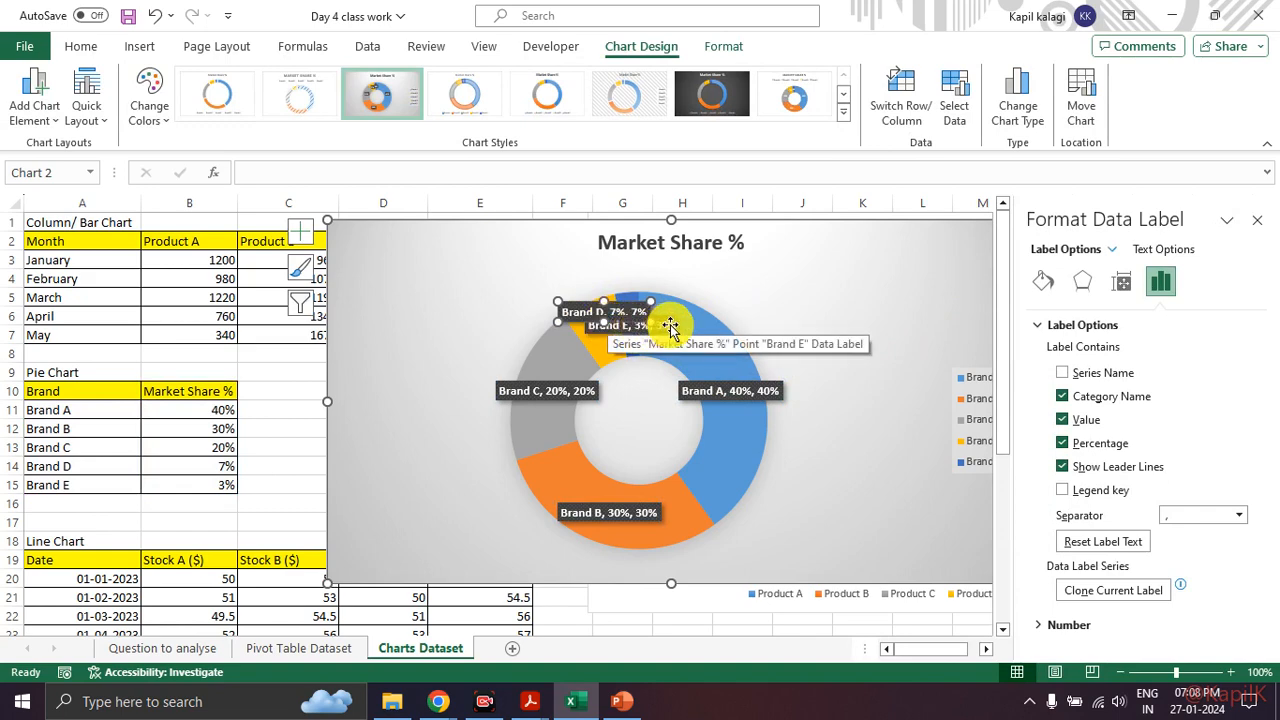
left_click_drag(606, 326, 703, 322)
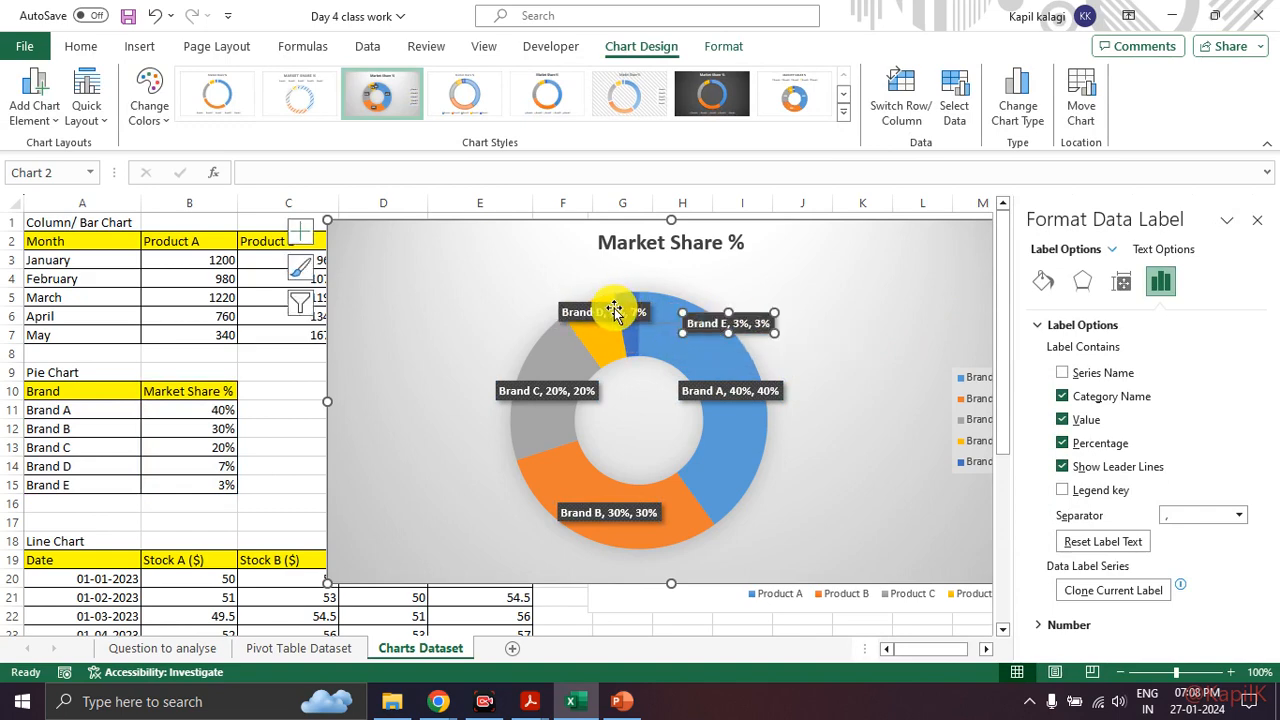
left_click_drag(613, 311, 562, 302)
left_click(745, 323)
left_click_drag(745, 323, 685, 288)
left_click(736, 390)
left_click_drag(736, 390, 757, 352)
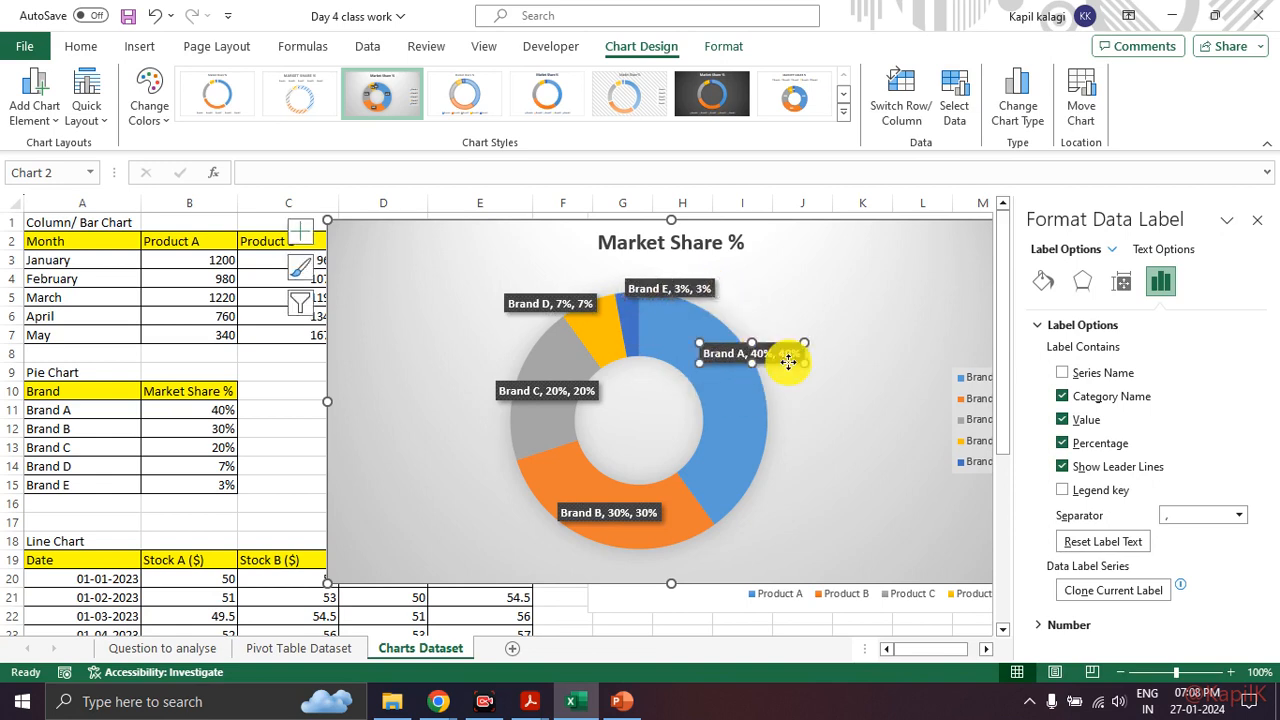
left_click(860, 437)
Step: Reshape the legend into two columns in the chart's lower-right area and widen the chart slightly to the right
left_click(960, 423)
left_click_drag(951, 420, 891, 428)
left_click_drag(944, 379, 880, 456)
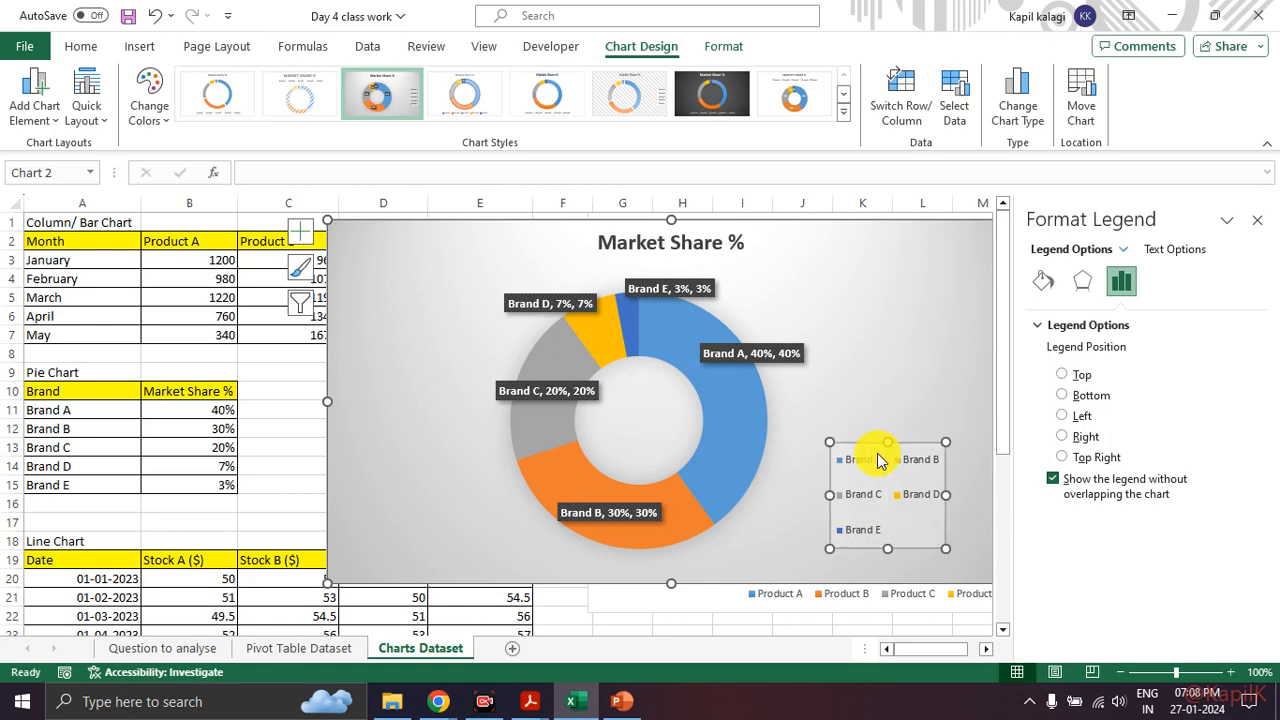
left_click(914, 352)
left_click(1256, 220)
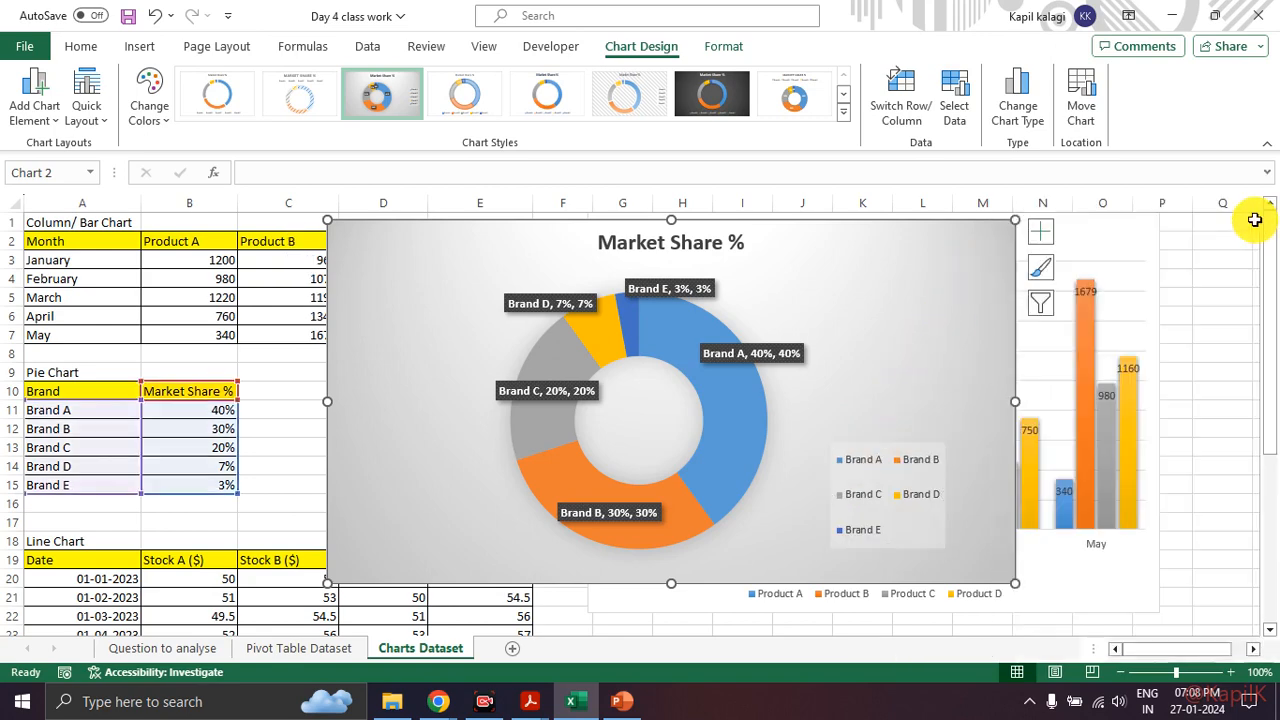
left_click_drag(1012, 401, 1068, 406)
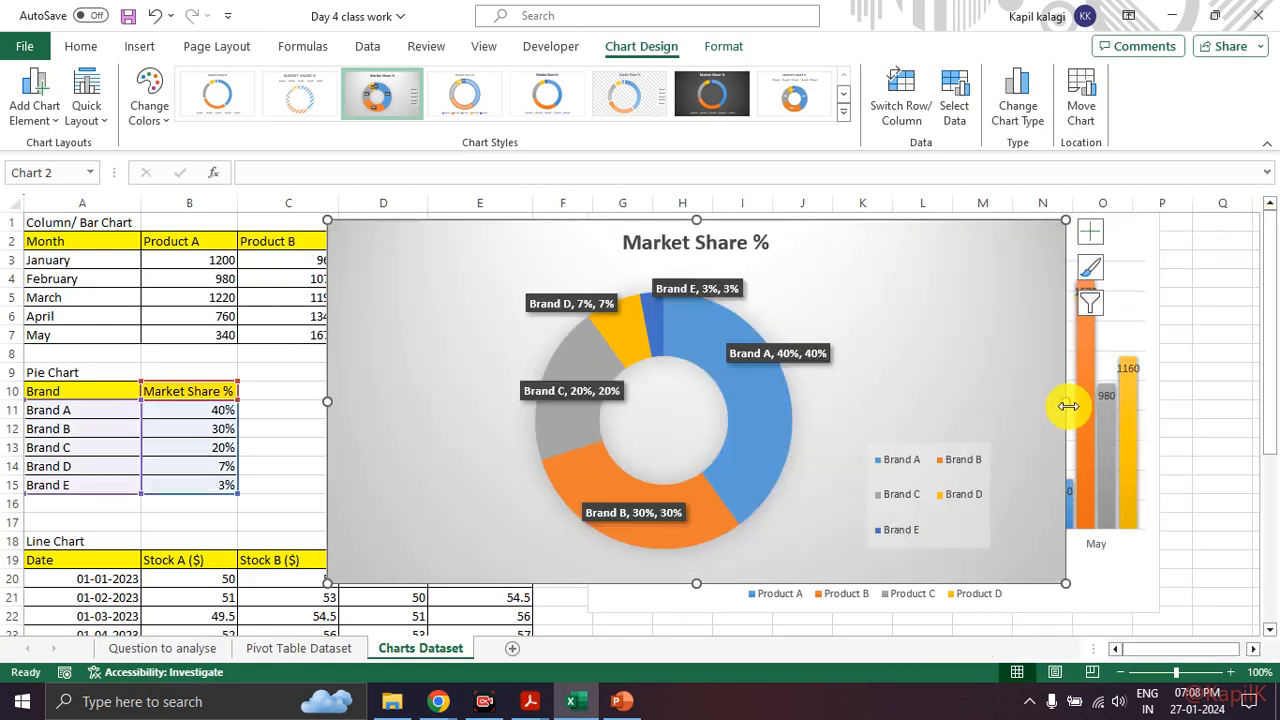
Step: Change the doughnut chart's title to "Market Share % of Brands"
double_click(740, 247)
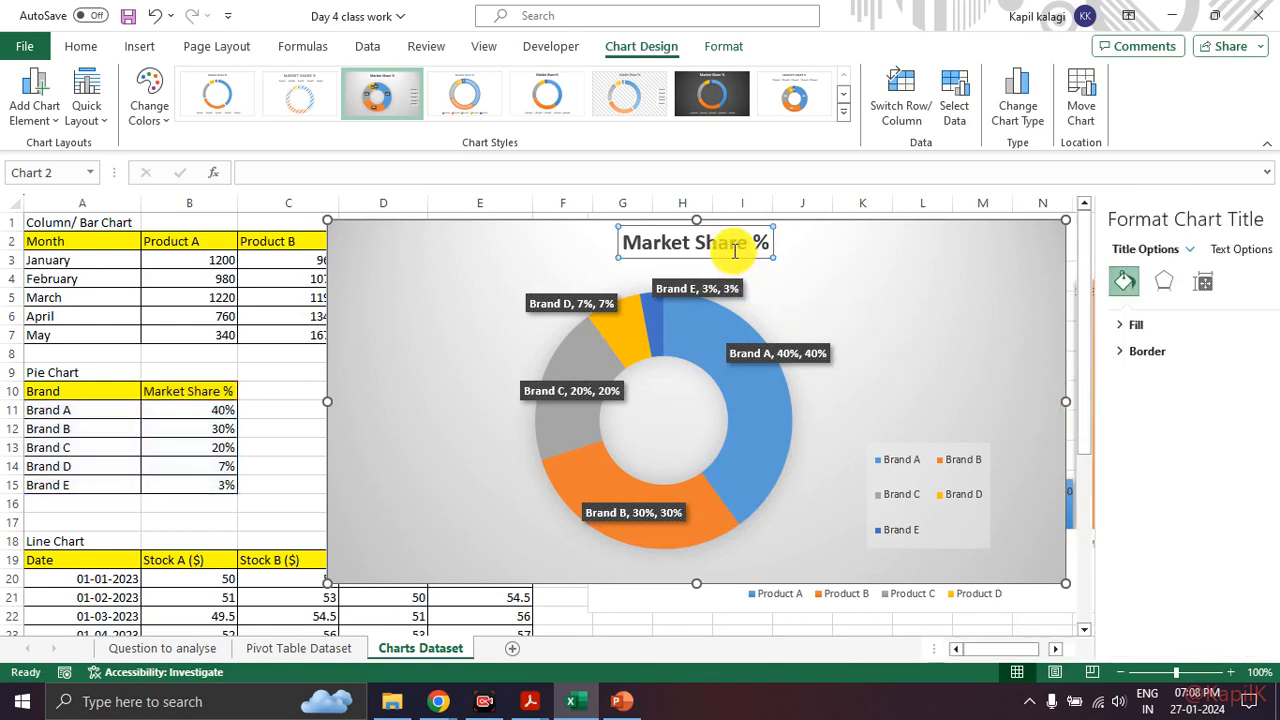
left_click(758, 242)
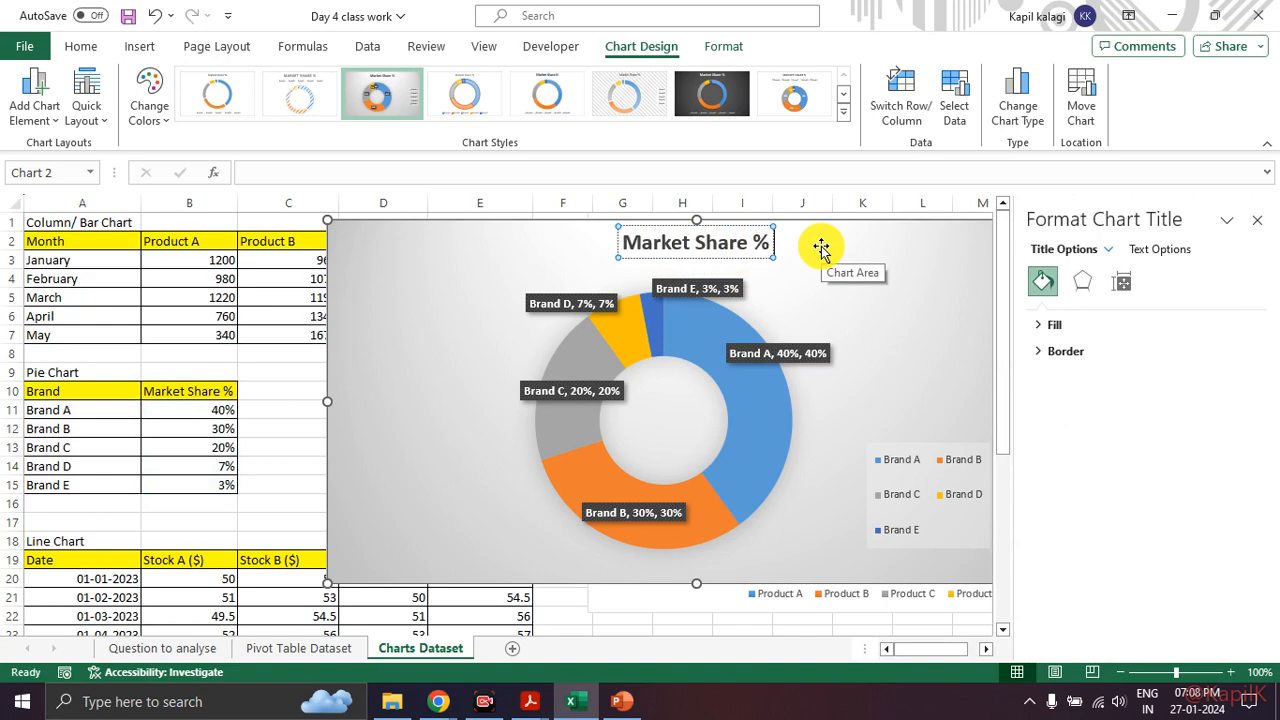
type("f")
key("BackSpace")
type("of Brands")
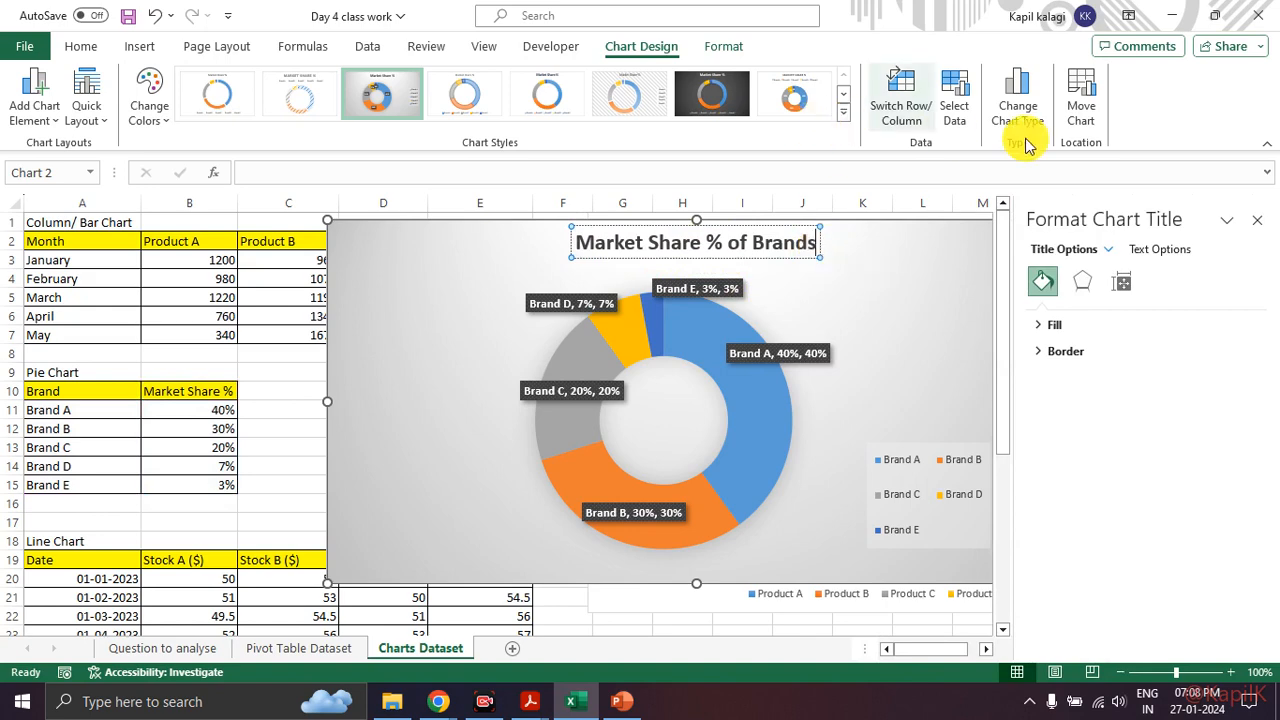
left_click(1257, 220)
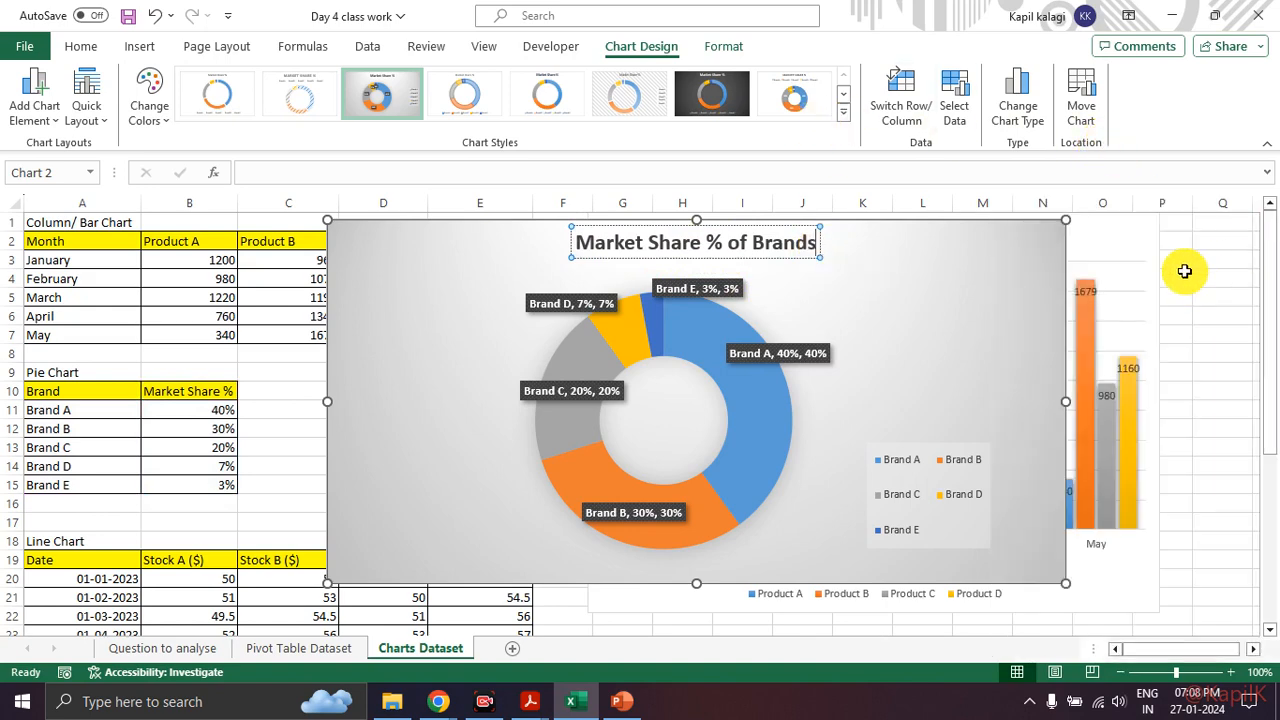
left_click(1214, 277)
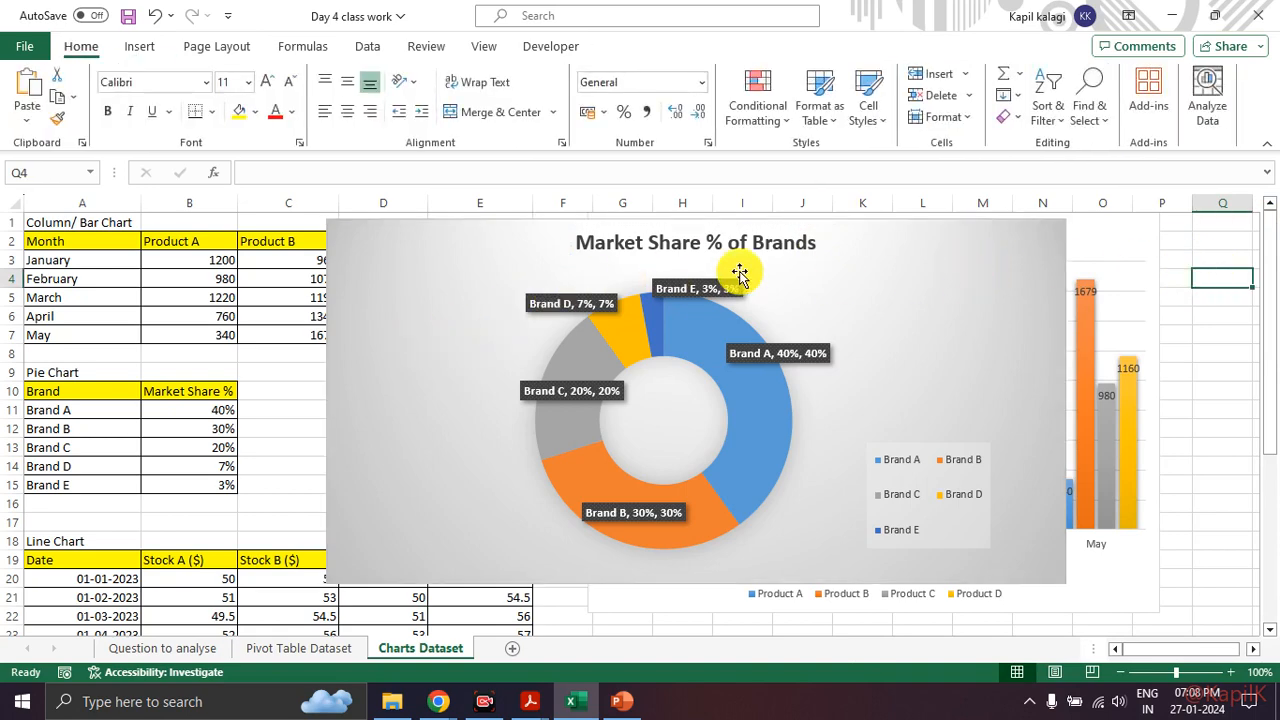
Step: Delete the brand market share doughnut chart and the product sales column chart from the worksheet
left_click(980, 256)
key("Delete")
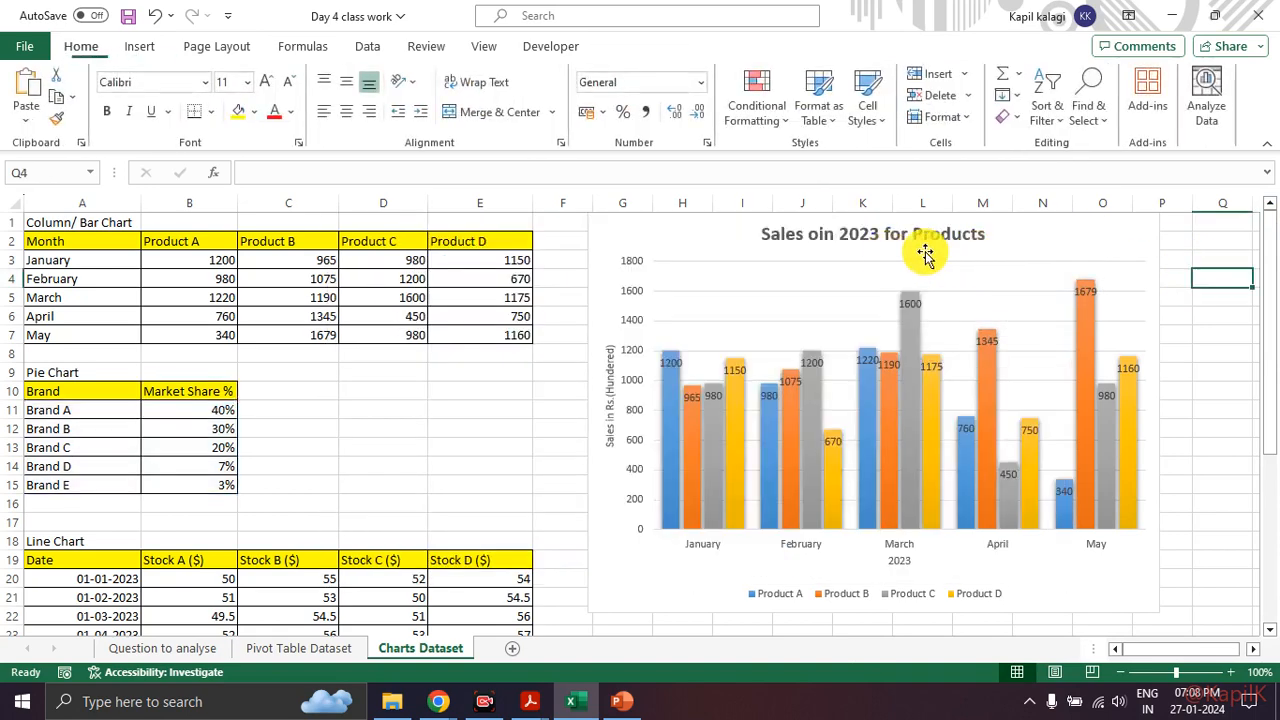
left_click(731, 243)
key("Delete")
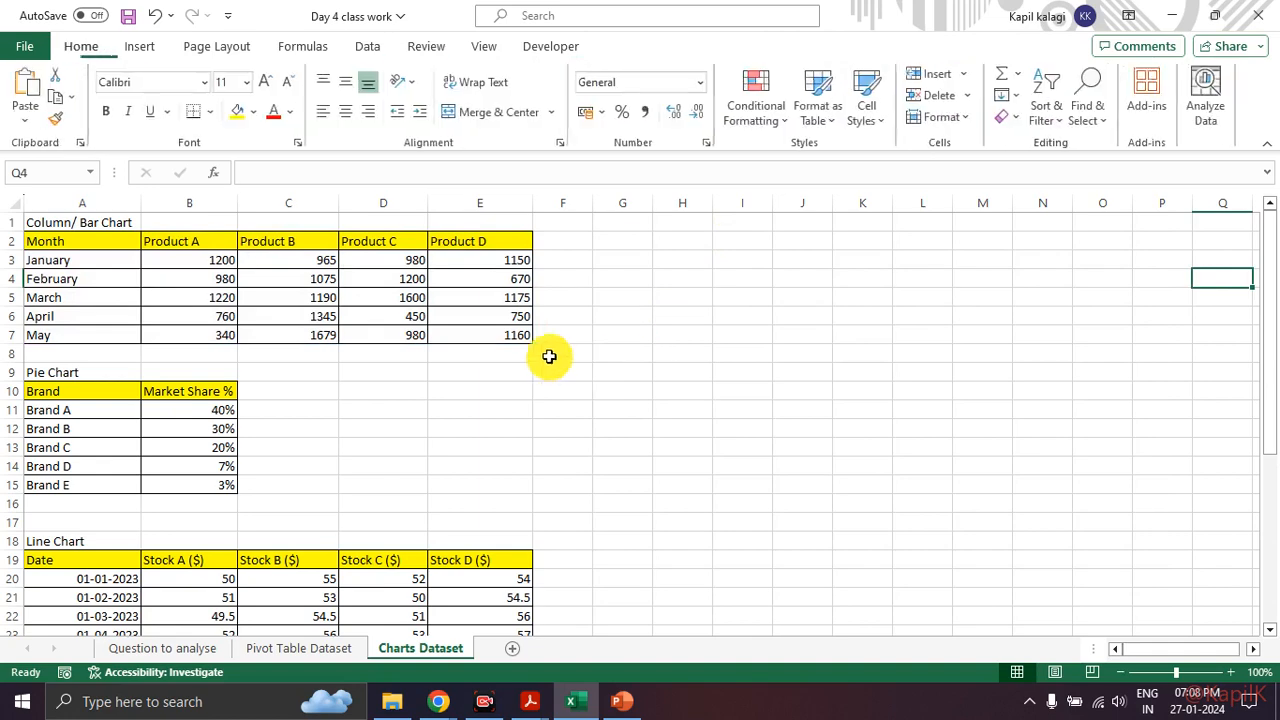
Step: Examine the Line Chart table in A19:E24, including its dates and stock price columns
scroll(274, 363, "down", 2)
scroll(337, 324, "up", 2)
scroll(337, 323, "down", 5)
scroll(167, 321, "up", 1)
left_click_drag(106, 275, 477, 369)
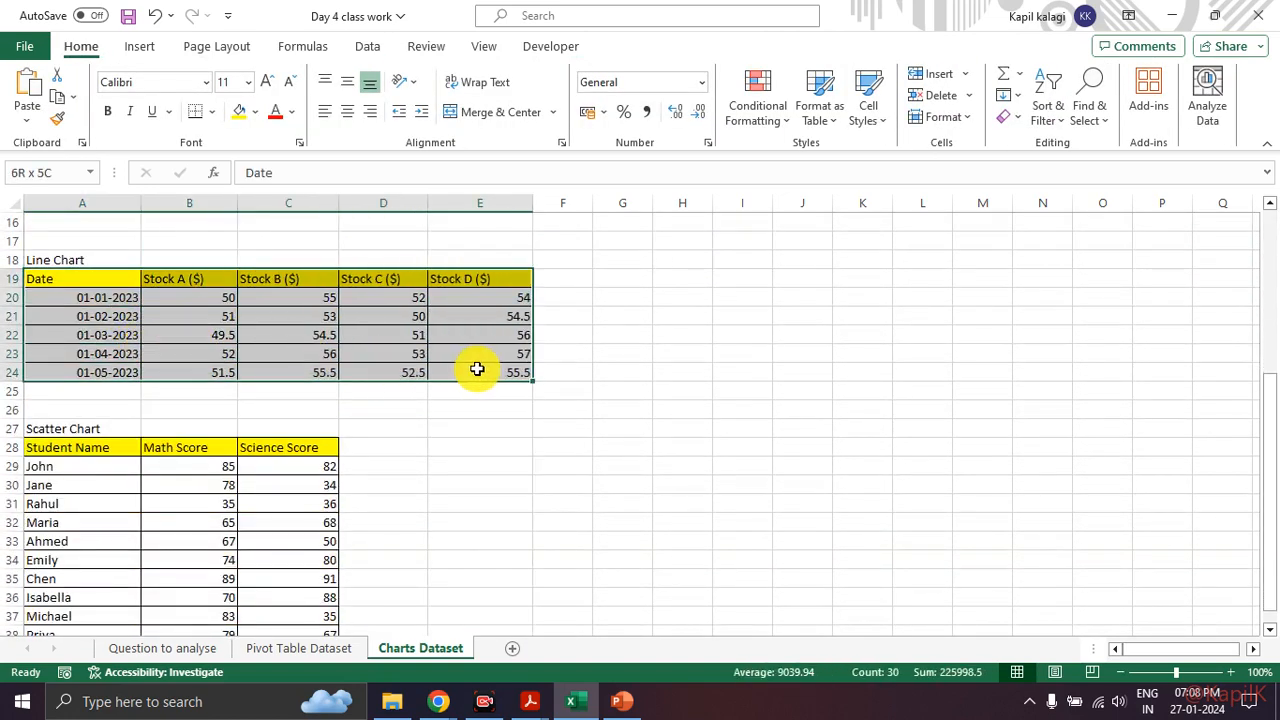
left_click(163, 371)
left_click_drag(106, 294, 110, 365)
left_click(323, 340)
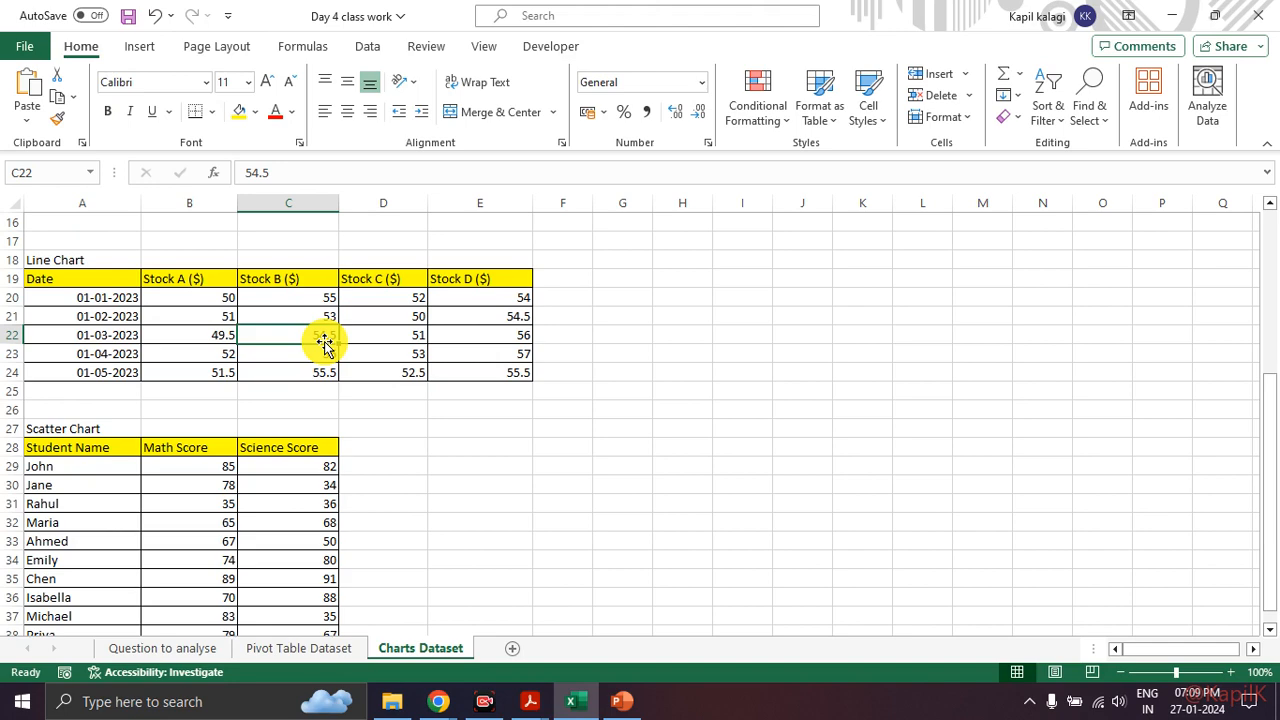
Step: Review the months and product columns of the Column/Bar Chart table, marking Product A with temporary on-screen ink
scroll(308, 342, "up", 5)
left_click_drag(86, 264, 92, 325)
left_click(183, 292)
left_click_drag(100, 240, 487, 336)
left_click(494, 374)
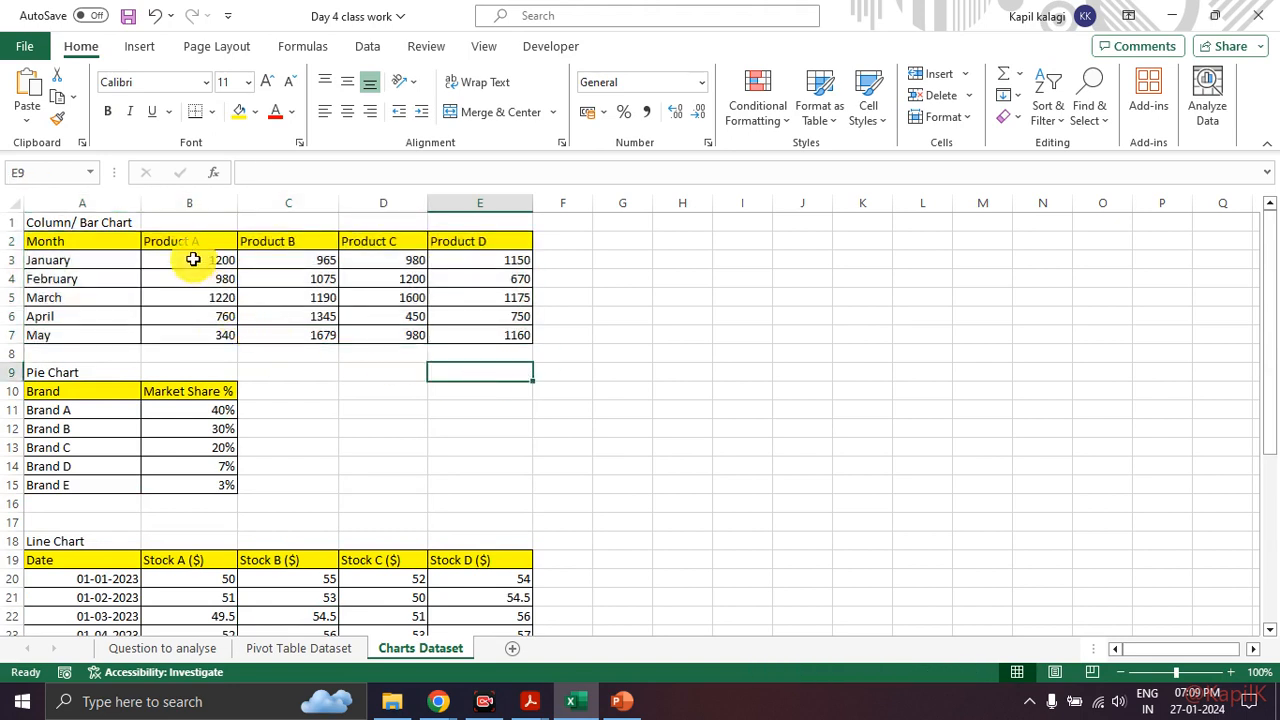
key("ctrl+2")
mouse_move(212, 252)
left_mouse_down()
mouse_move(207, 277)
mouse_move(205, 250)
mouse_move(228, 260)
left_mouse_up()
key("Escape")
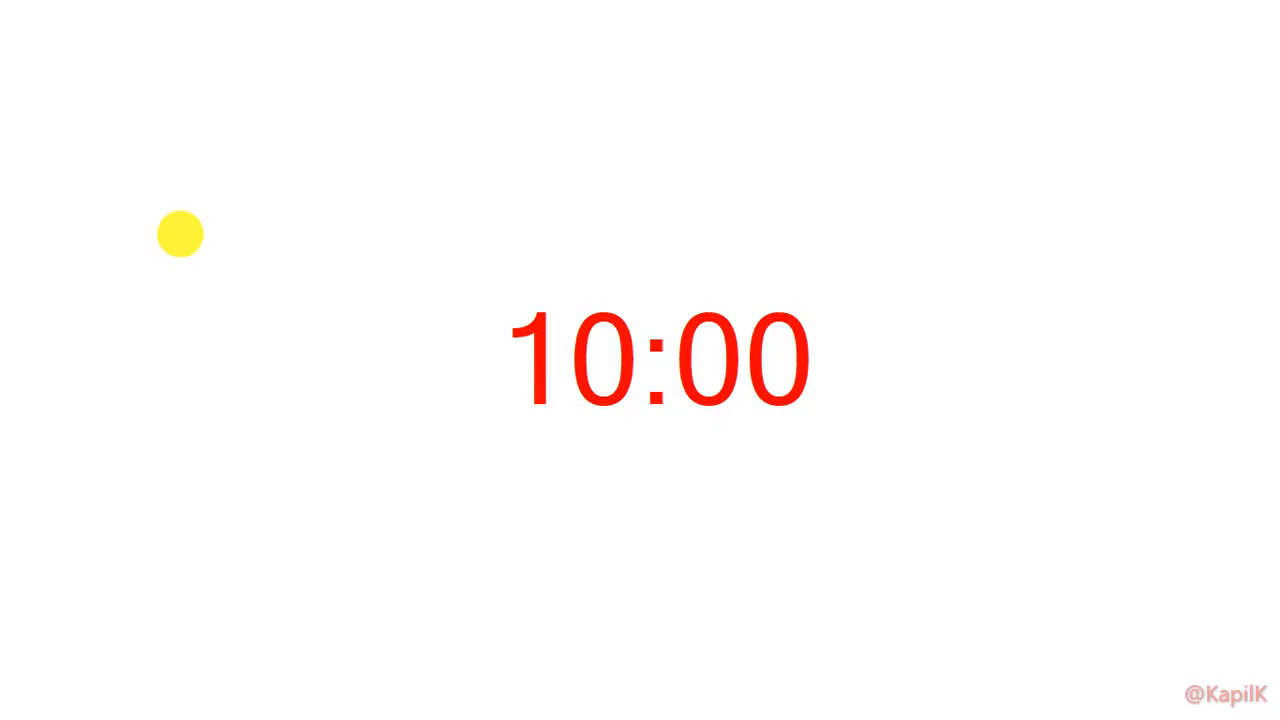
key("XF86AudioLowerVolume")
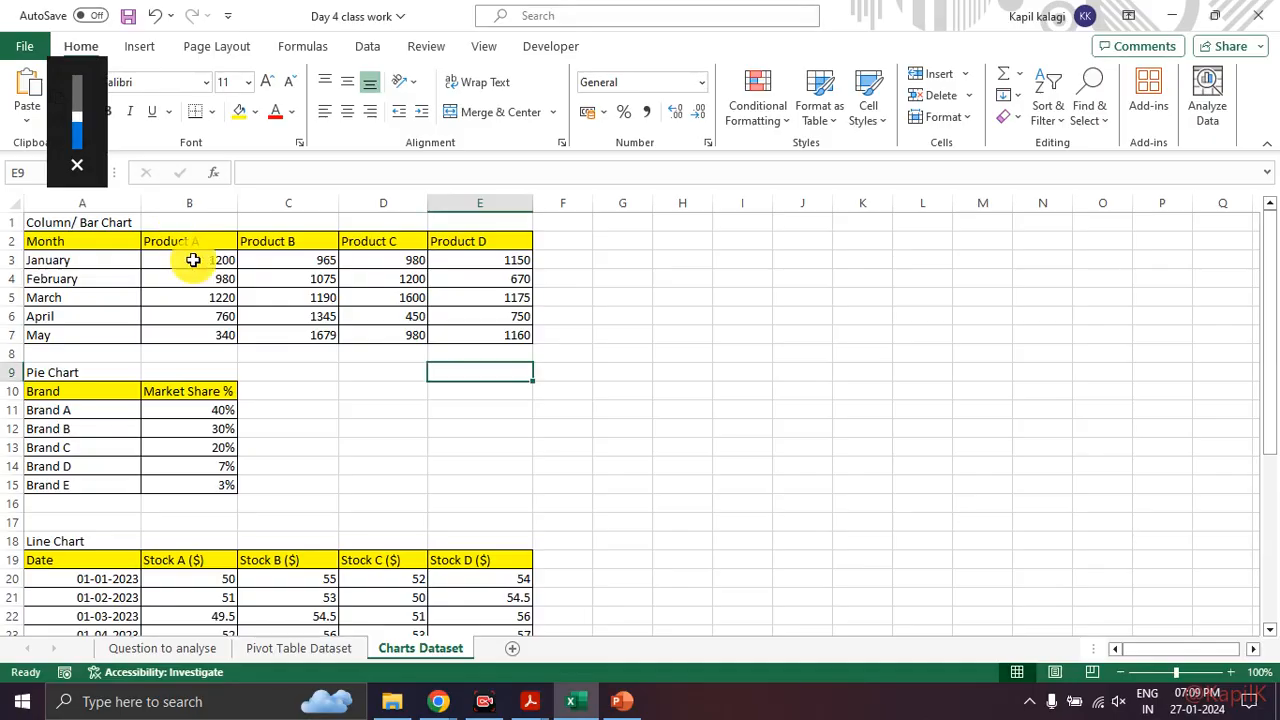
key("ctrl+2")
mouse_move(190, 233)
left_mouse_down()
mouse_move(155, 261)
mouse_move(153, 222)
mouse_move(246, 274)
mouse_move(222, 252)
mouse_move(264, 205)
left_mouse_up()
key("Escape")
Step: Mark the first date and the Stock A column of the Line Chart table with temporary on-screen ink
scroll(300, 361, "down", 3)
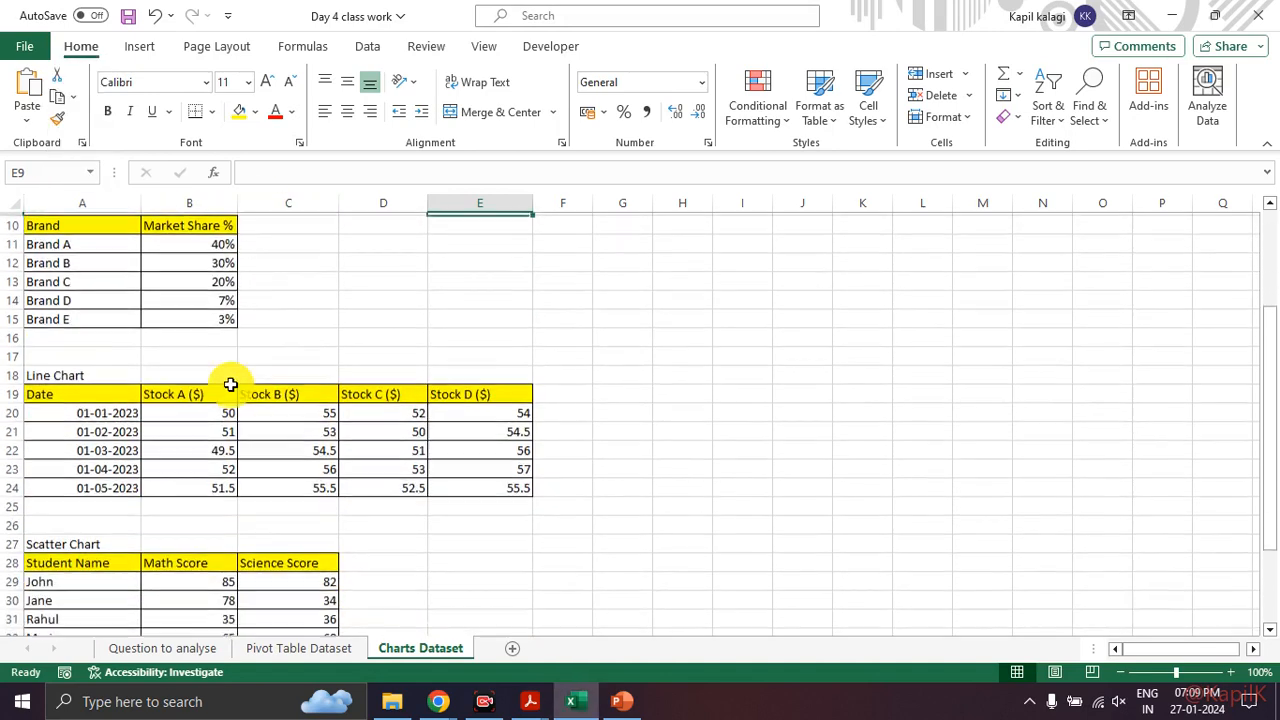
key("ctrl+2")
mouse_move(128, 401)
left_mouse_down()
mouse_move(75, 404)
mouse_move(148, 418)
mouse_move(142, 400)
mouse_move(224, 362)
left_mouse_up()
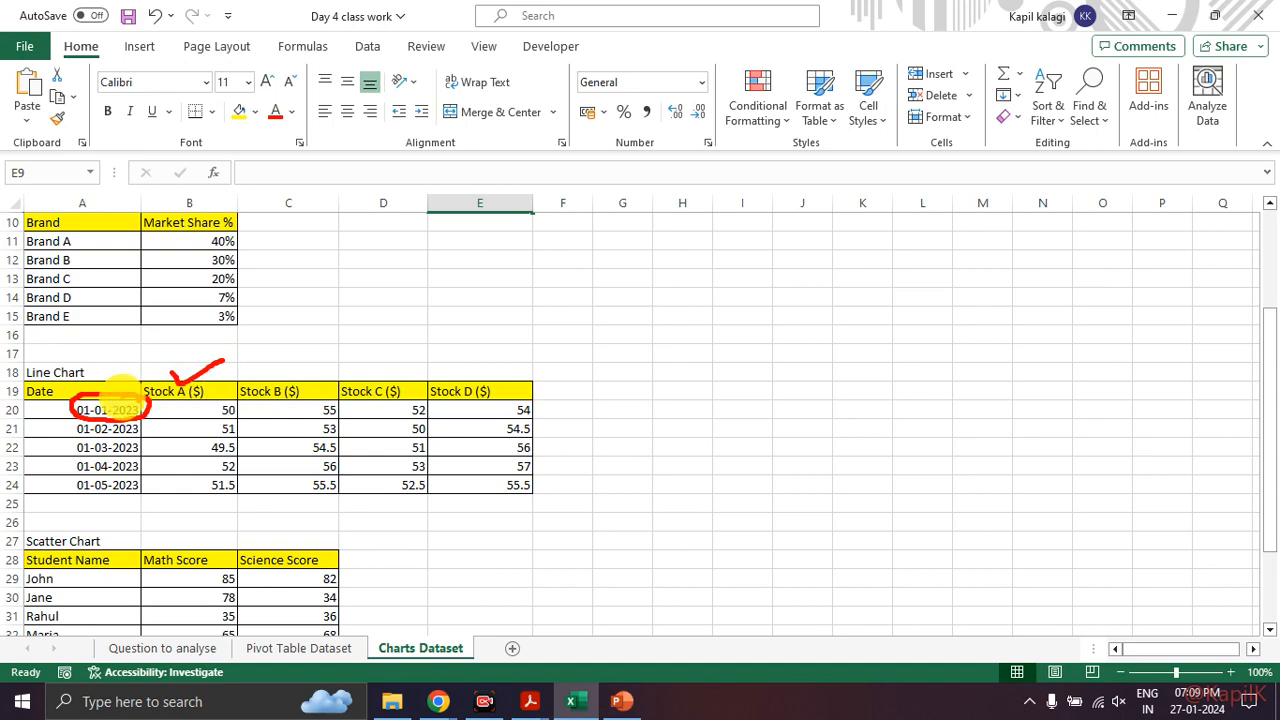
key("Escape")
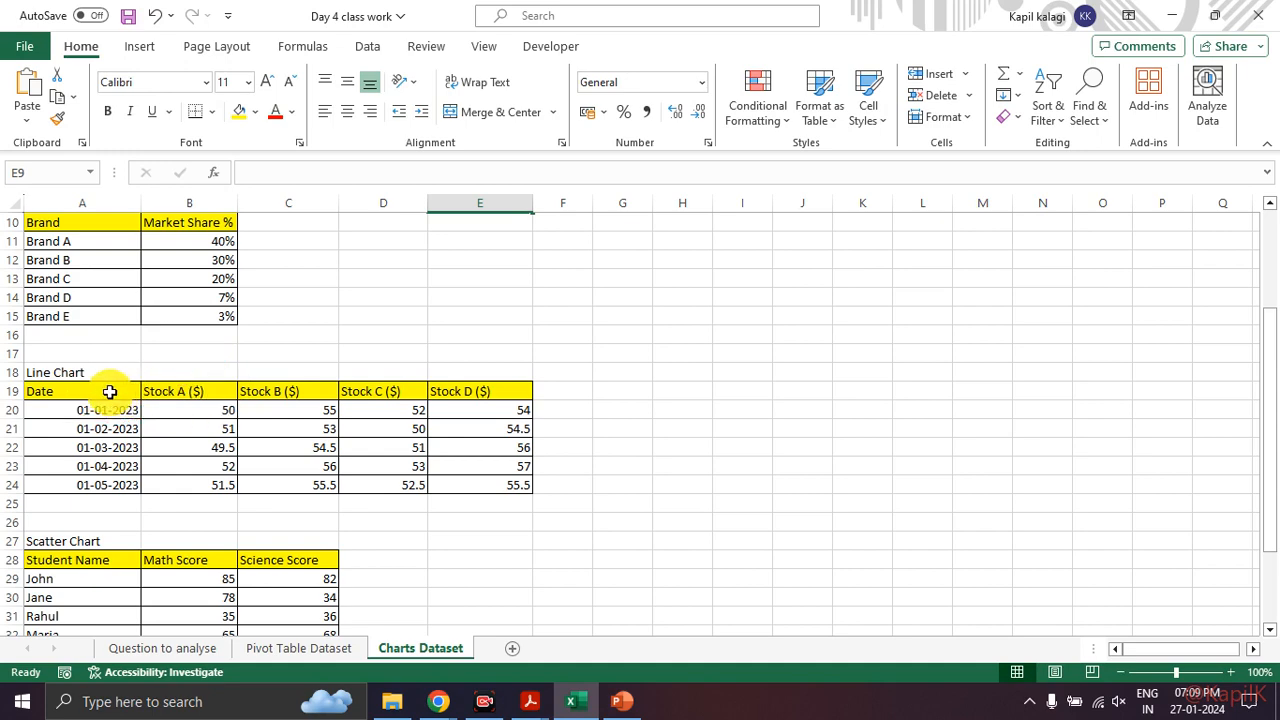
Step: Insert a 2-D Line with Markers chart from the stock price data in A19:E24
scroll(110, 391, "down", 2)
left_click_drag(97, 286, 460, 371)
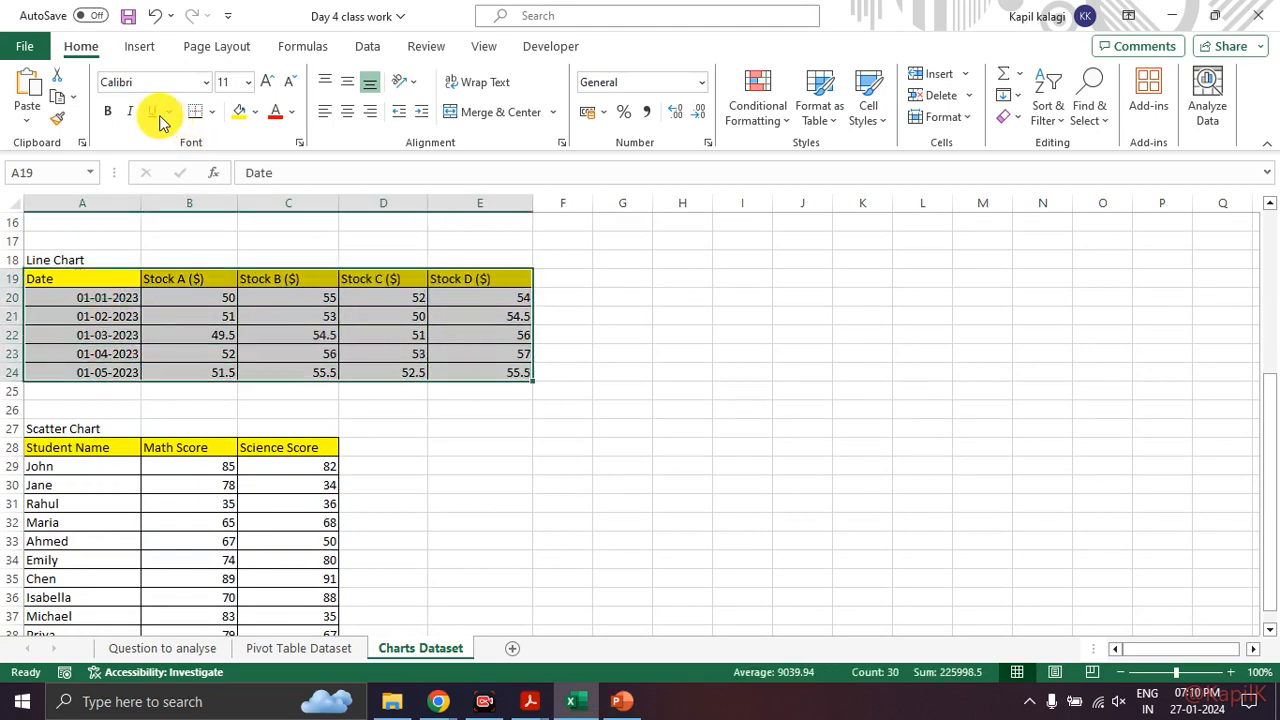
left_click(148, 50)
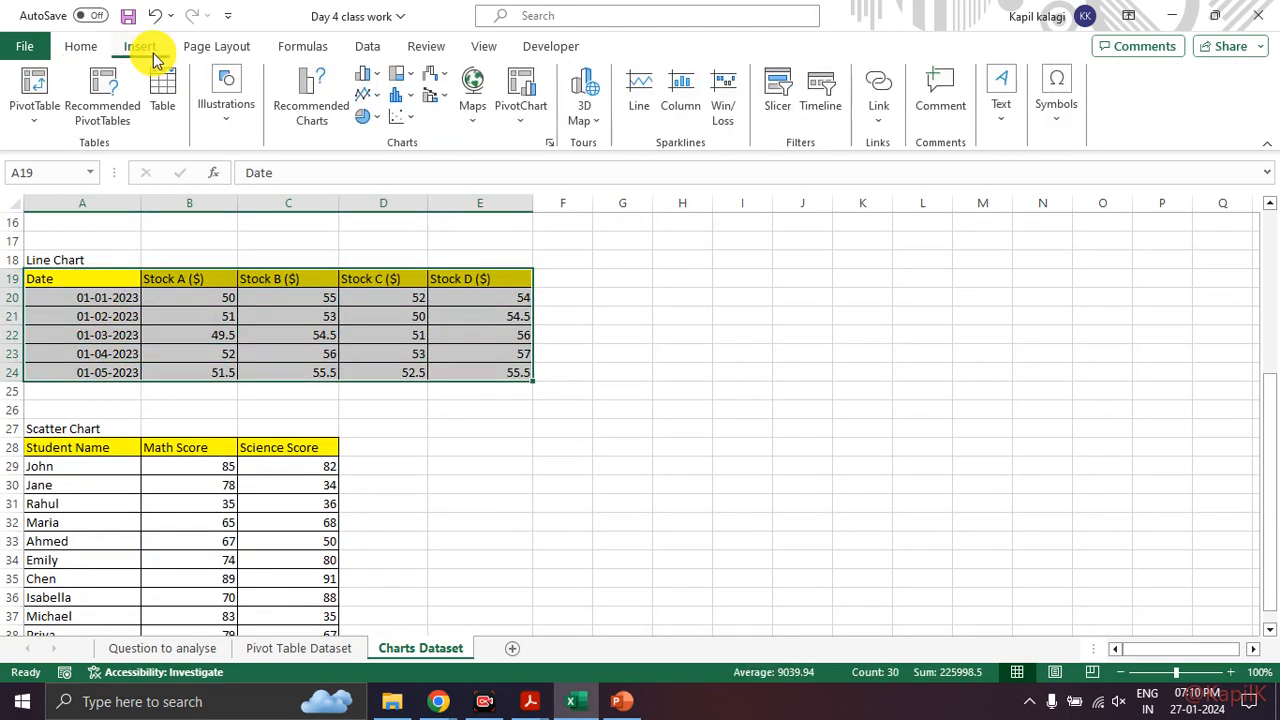
left_click(365, 97)
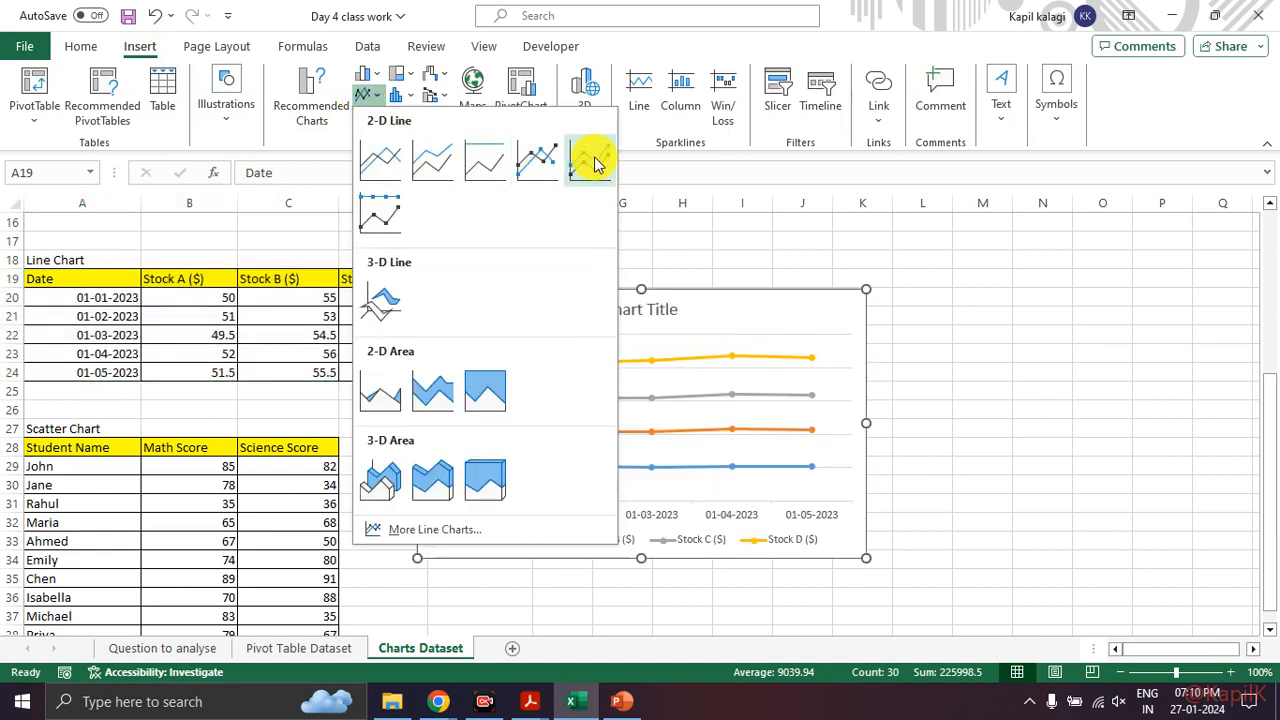
left_click(541, 161)
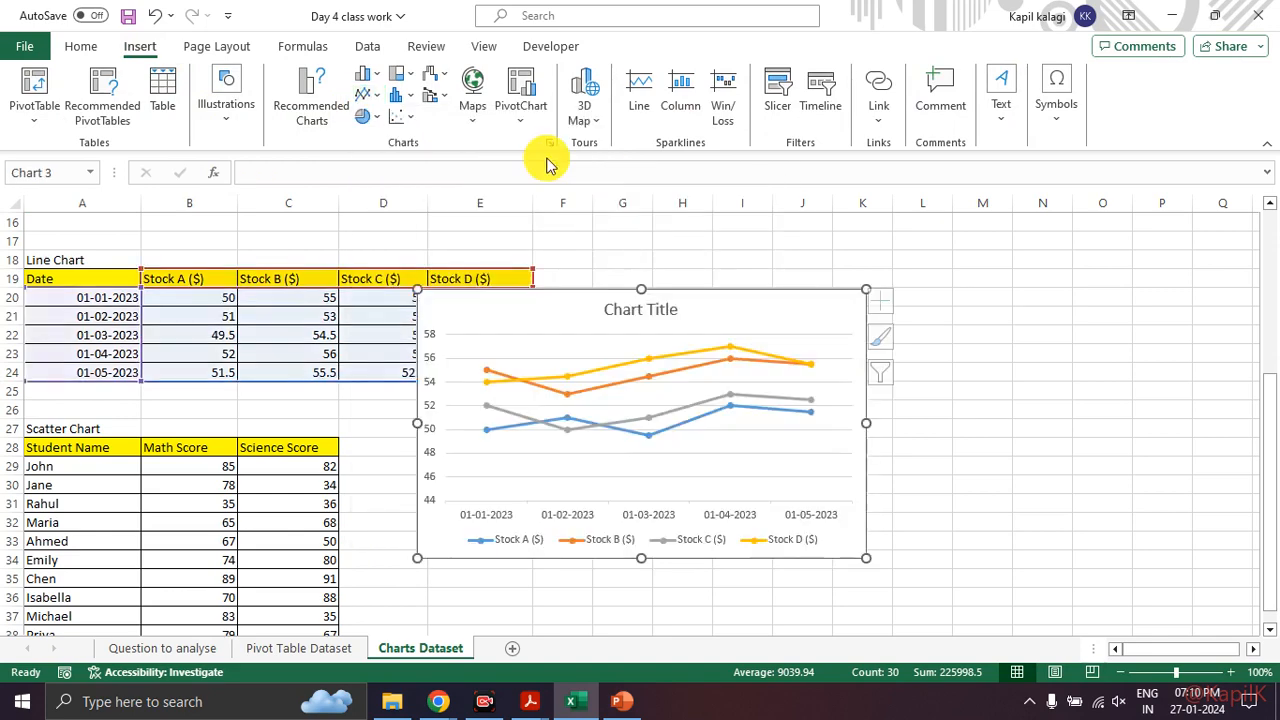
Step: Place the line chart beside the stock table and enlarge it in width and height
left_click_drag(722, 302, 909, 250)
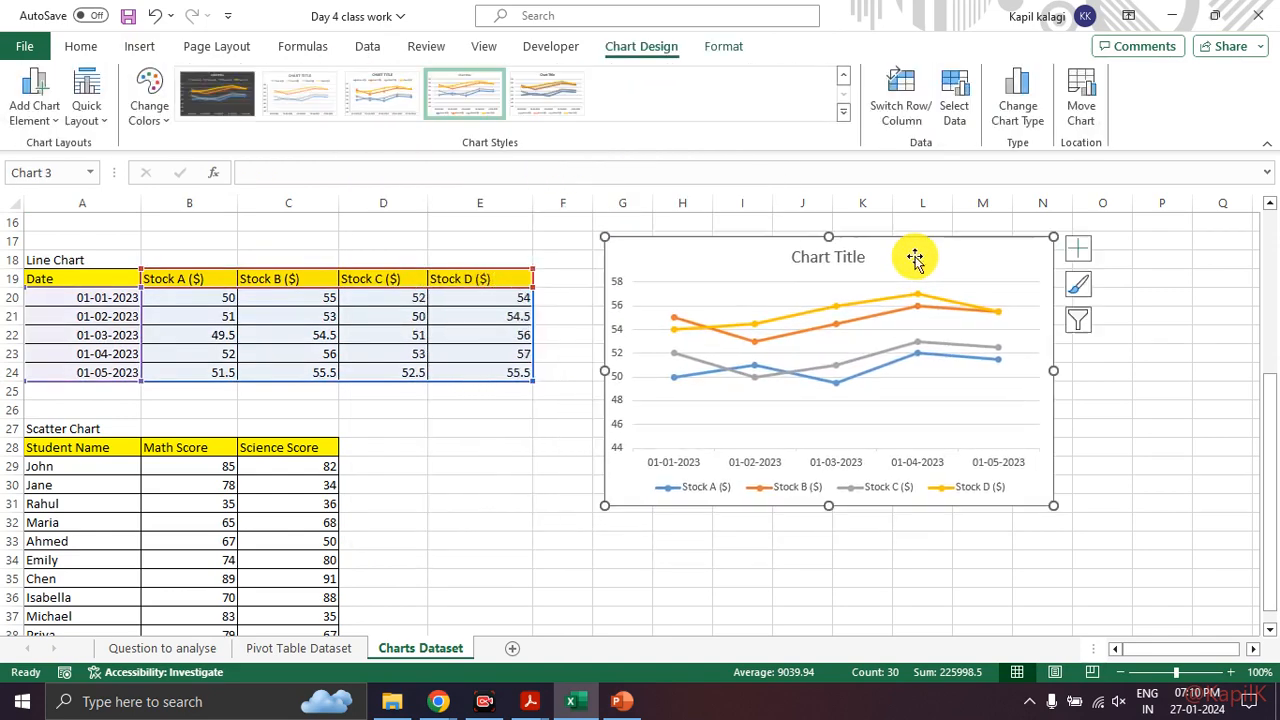
left_click_drag(829, 507, 834, 555)
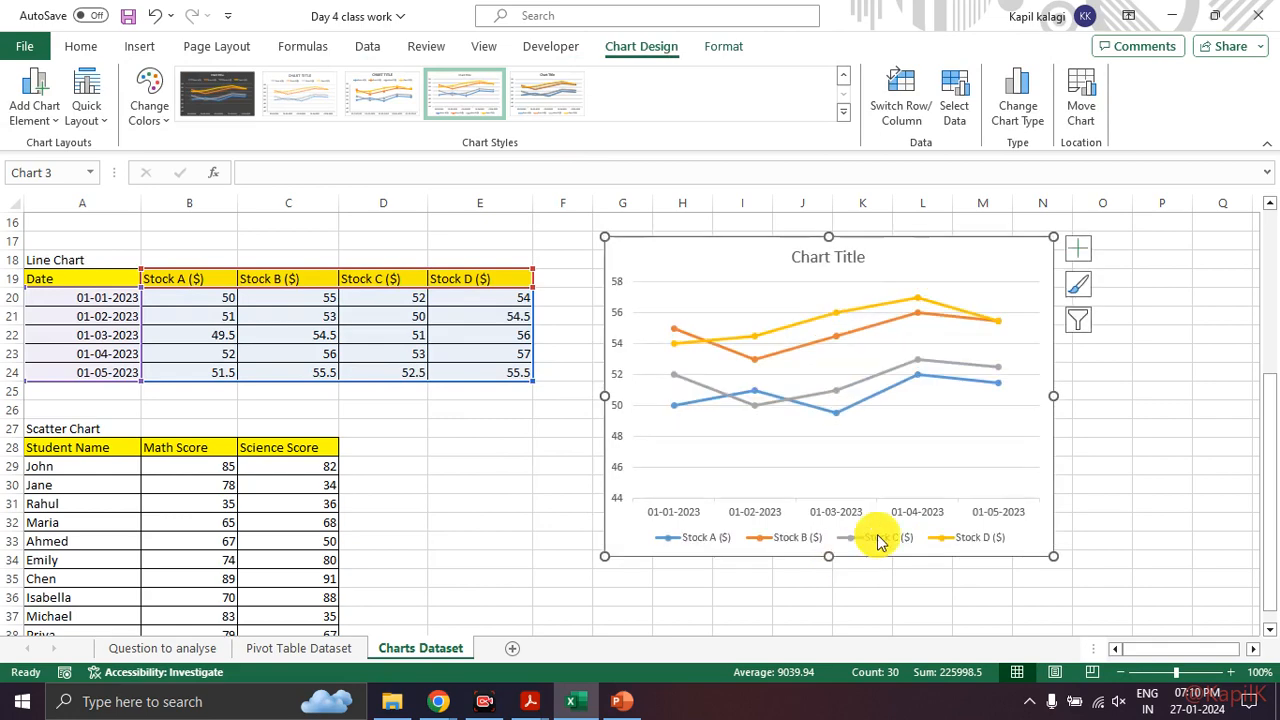
left_click_drag(1055, 400, 1154, 400)
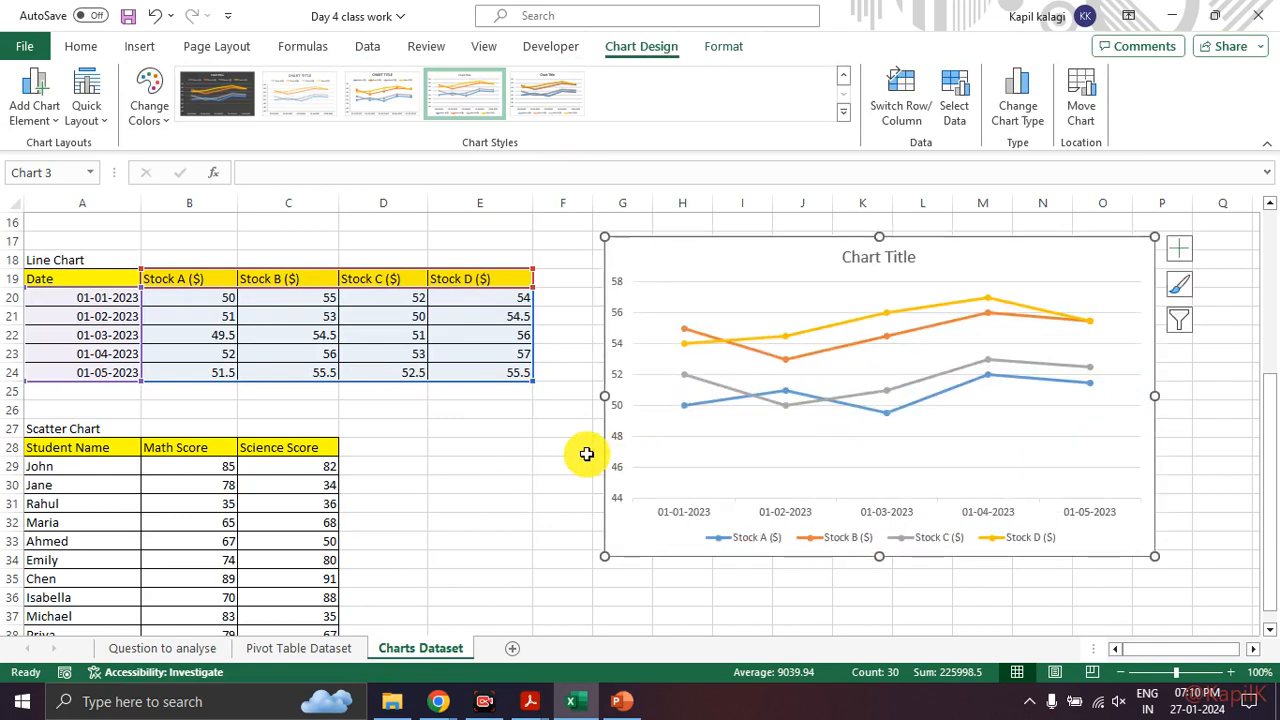
left_click_drag(886, 557, 892, 596)
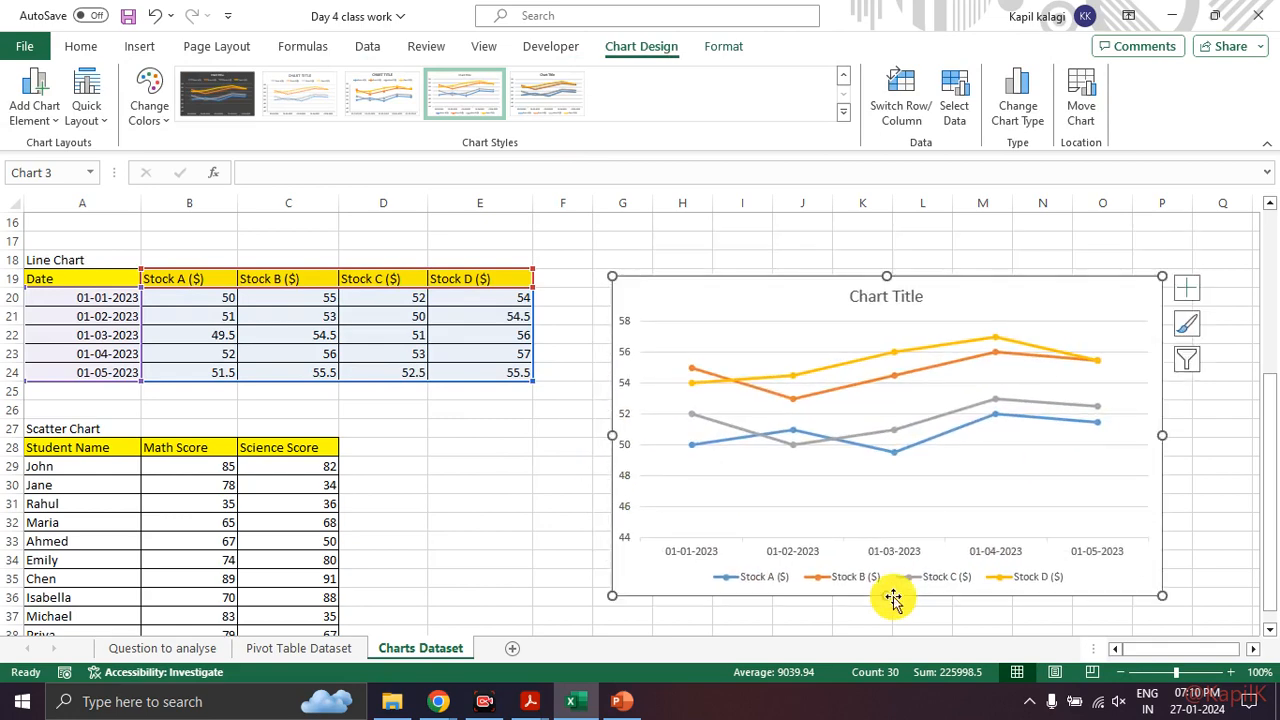
left_click_drag(834, 316, 747, 289)
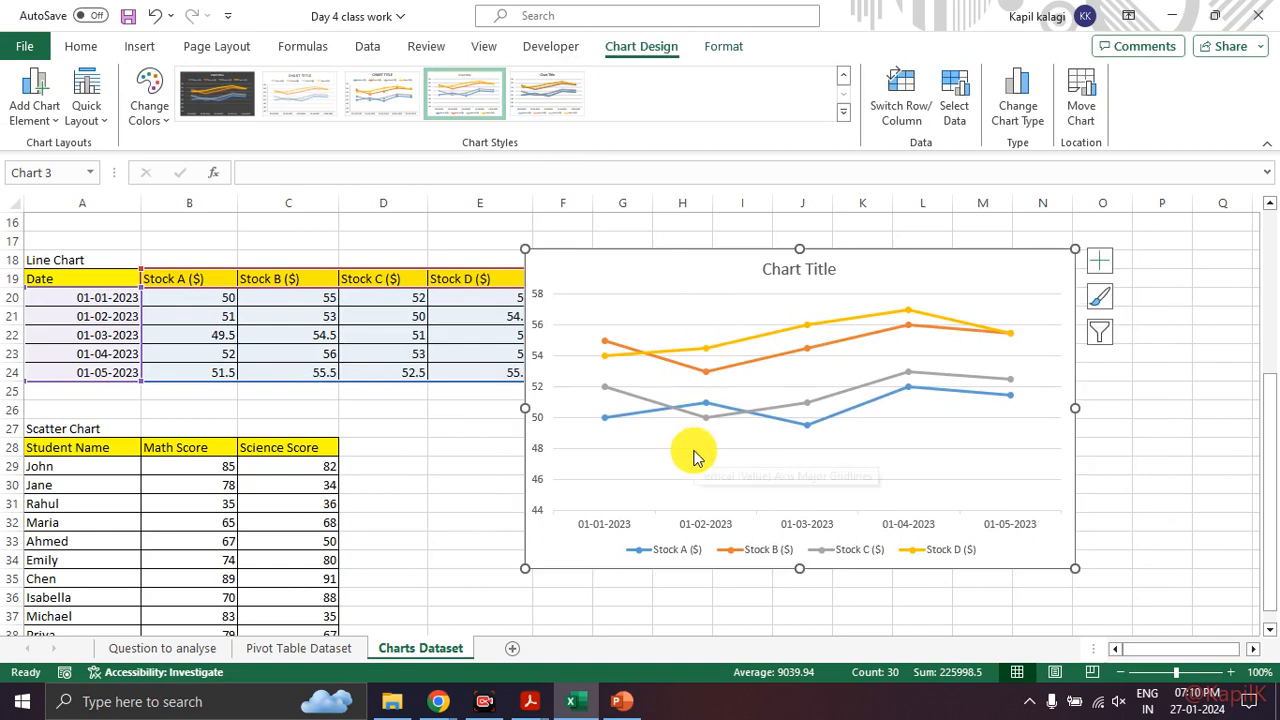
Step: Examine the line chart's date axis and the rising and fluctuating stock trends, marking them with temporary on-screen ink
mouse_move(633, 511)
left_mouse_down()
mouse_move(577, 517)
mouse_move(1100, 526)
mouse_move(600, 496)
left_mouse_up()
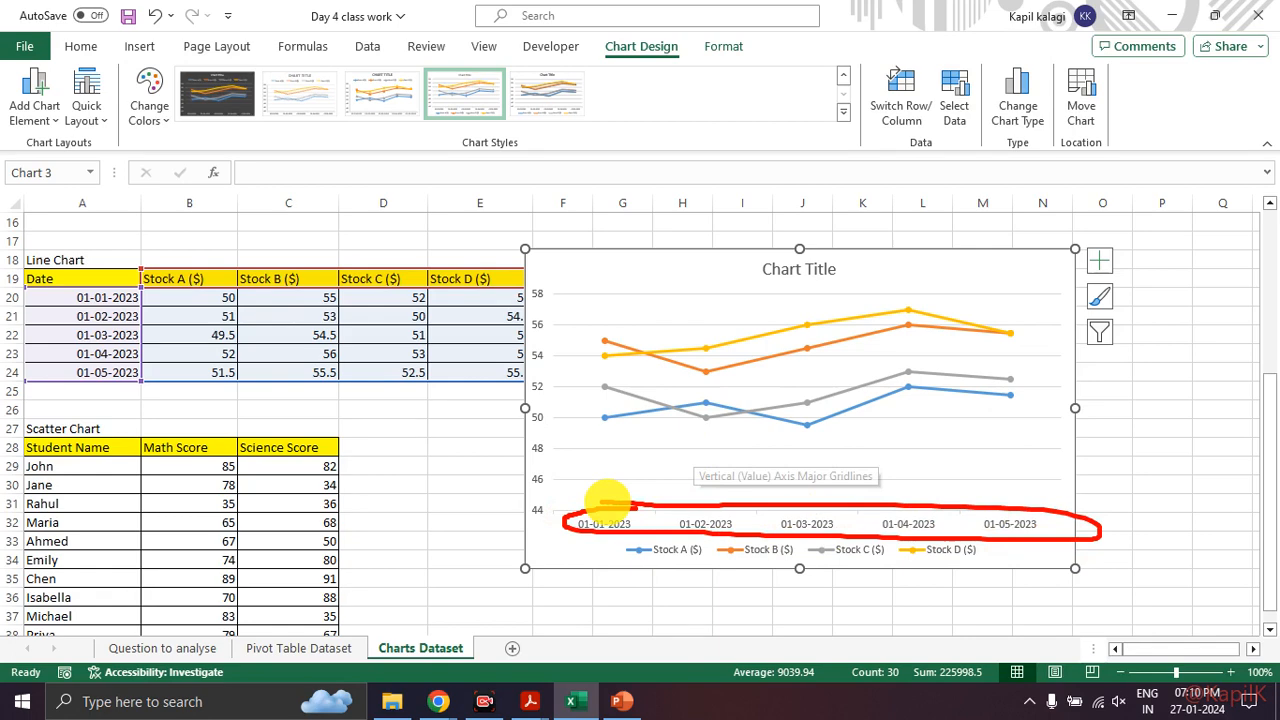
left_click_drag(576, 343, 856, 317)
left_click(617, 375)
left_click(703, 363)
left_click(901, 326)
mouse_move(632, 447)
left_mouse_down()
mouse_move(708, 422)
mouse_move(1032, 414)
left_mouse_up()
left_click_drag(594, 437, 984, 432)
left_click_drag(966, 422, 973, 425)
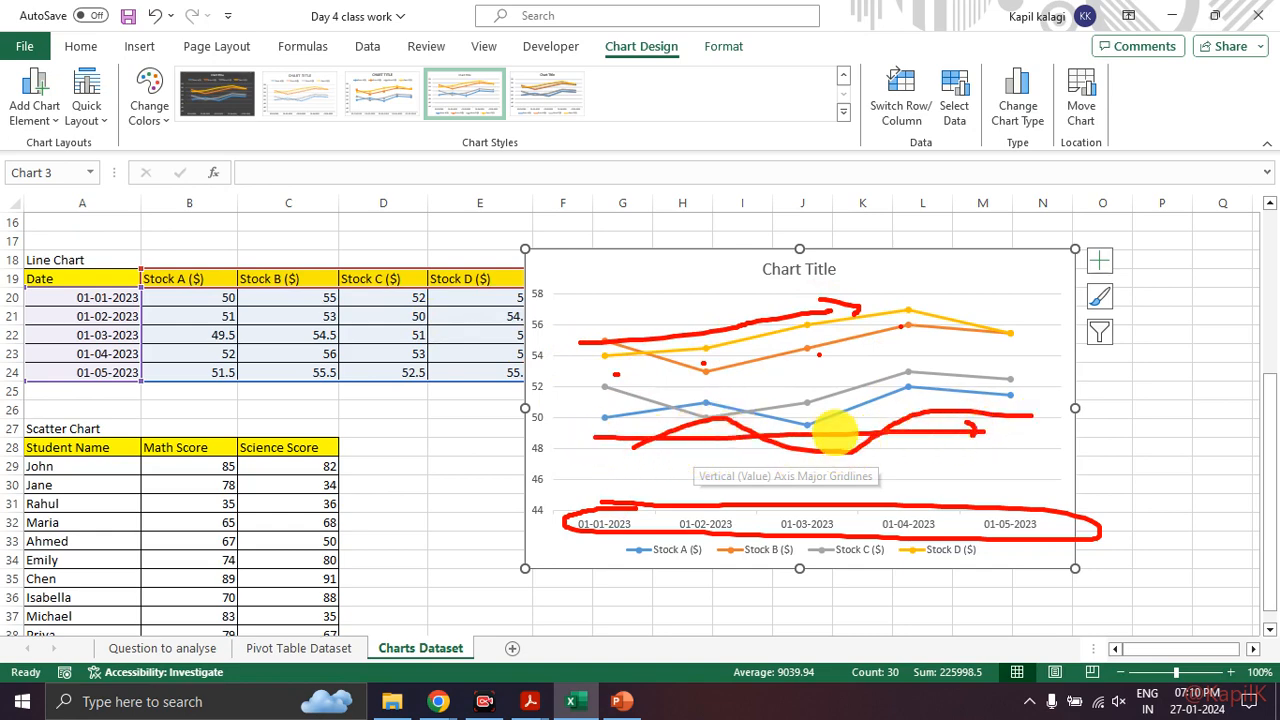
key("Escape")
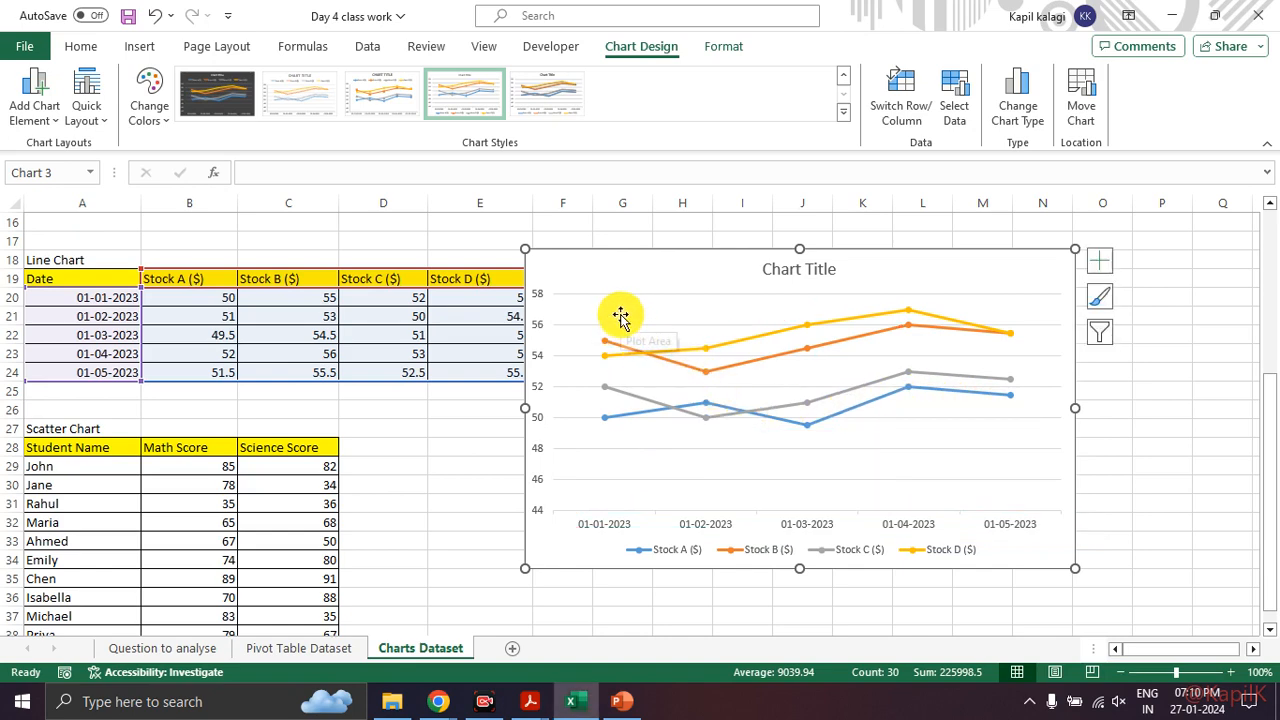
Step: Illustrate a downward trend over the line chart with temporary on-screen ink points, a falling line and an arrow
left_click(627, 271)
left_click(706, 304)
left_click(808, 338)
left_click(1025, 405)
left_click_drag(642, 279, 1033, 368)
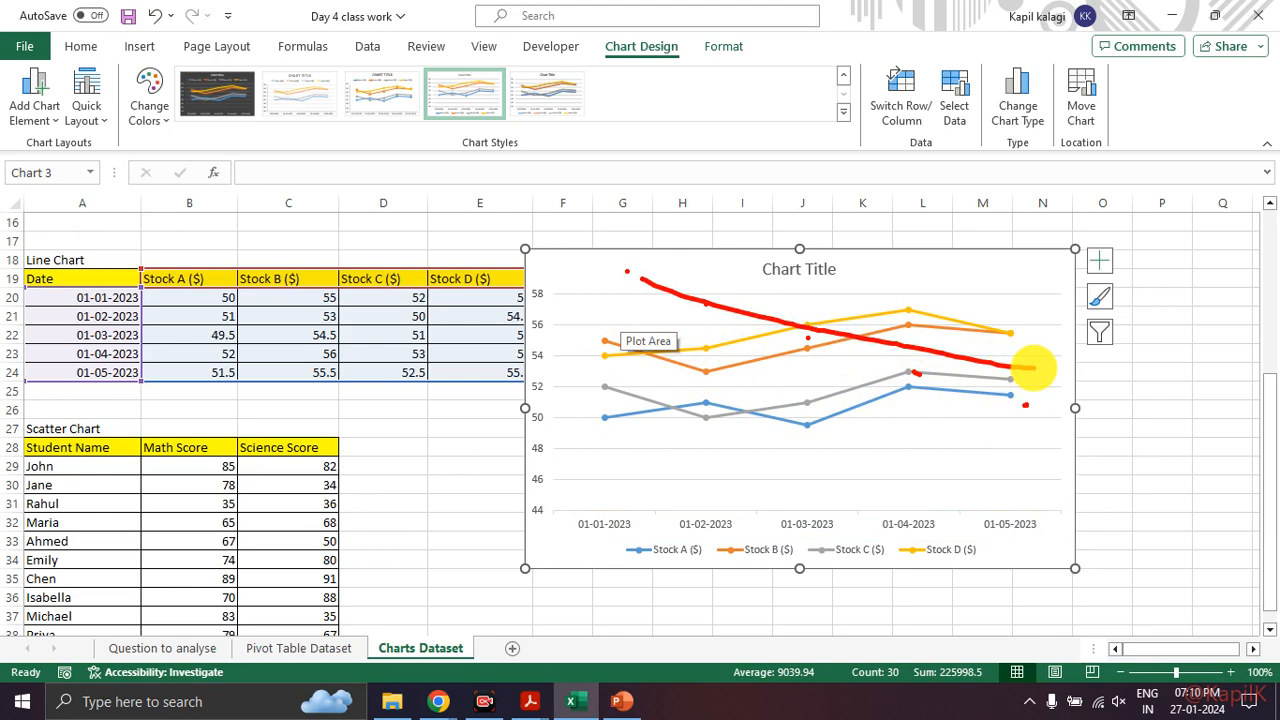
mouse_move(797, 457)
left_mouse_down()
mouse_move(880, 471)
mouse_move(868, 487)
left_mouse_up()
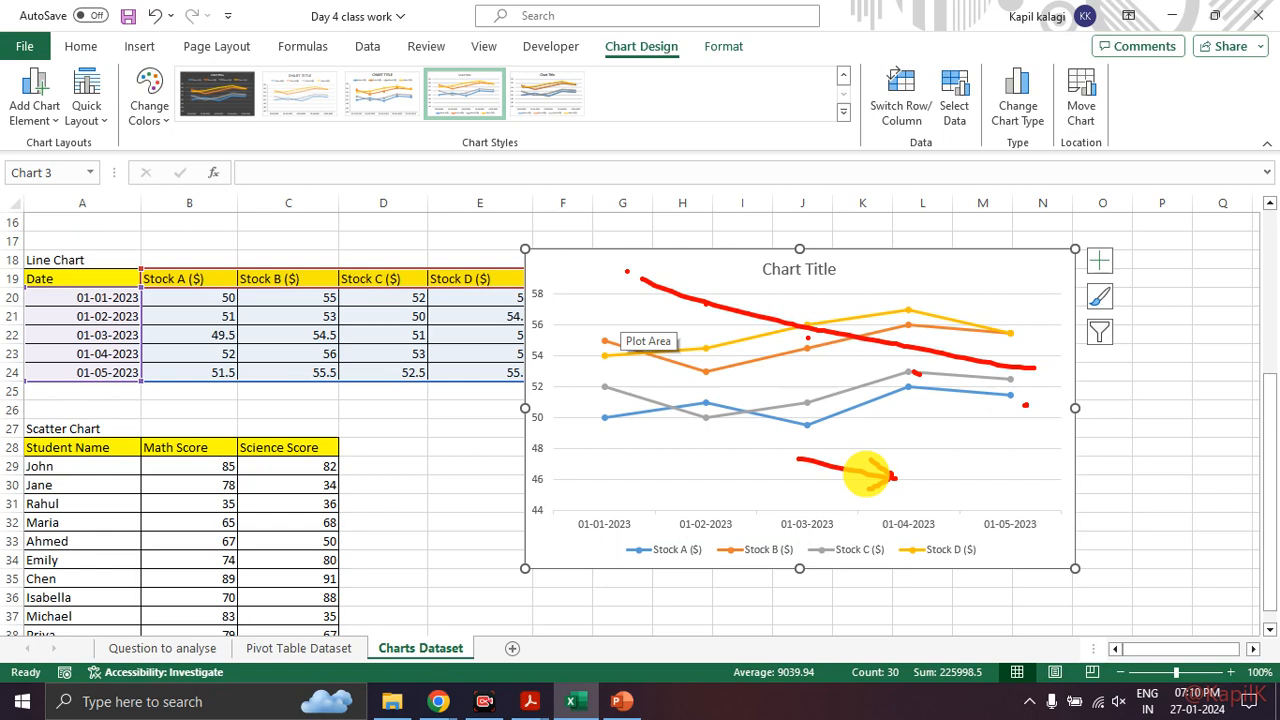
key("Escape")
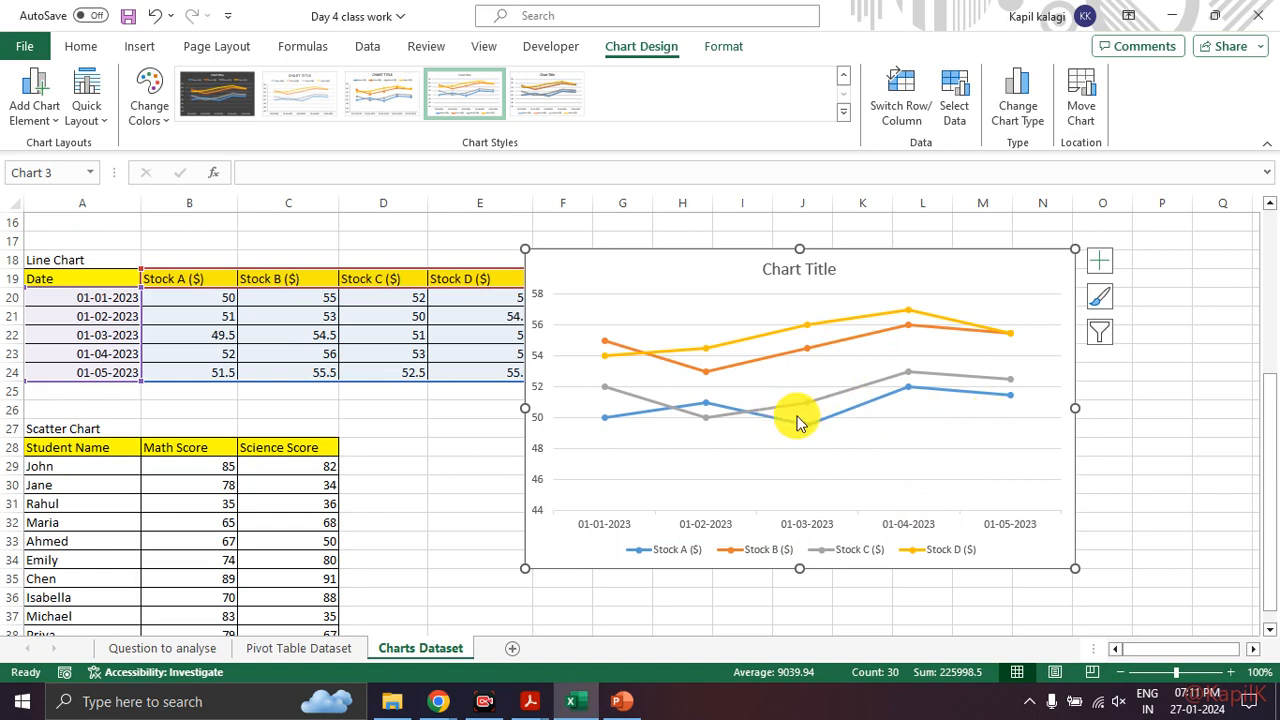
Step: Shift the line chart left into column E and circle its axes, title and legend with temporary on-screen ink
left_click_drag(704, 278, 629, 279)
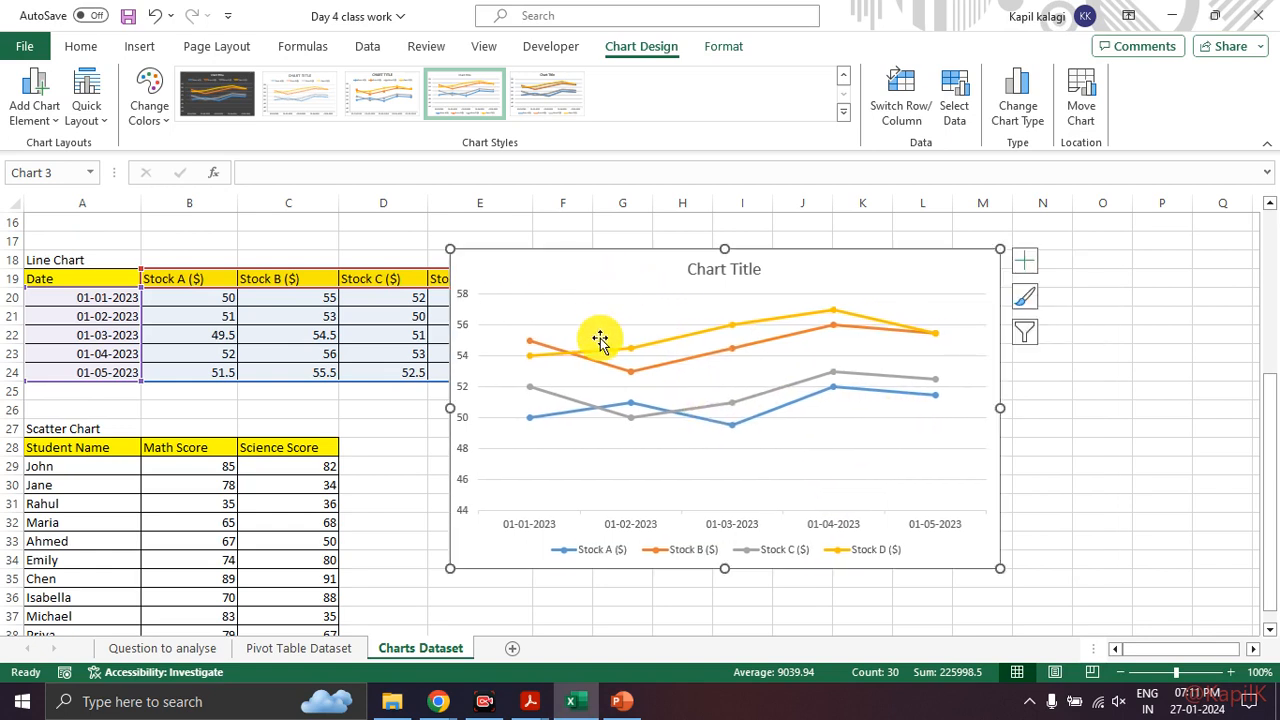
mouse_move(498, 276)
left_mouse_down()
mouse_move(423, 394)
mouse_move(503, 294)
mouse_move(497, 270)
left_mouse_up()
mouse_move(808, 505)
left_mouse_down()
mouse_move(529, 523)
mouse_move(851, 491)
mouse_move(766, 486)
left_mouse_up()
mouse_move(818, 262)
left_mouse_down()
mouse_move(700, 243)
mouse_move(728, 250)
left_mouse_up()
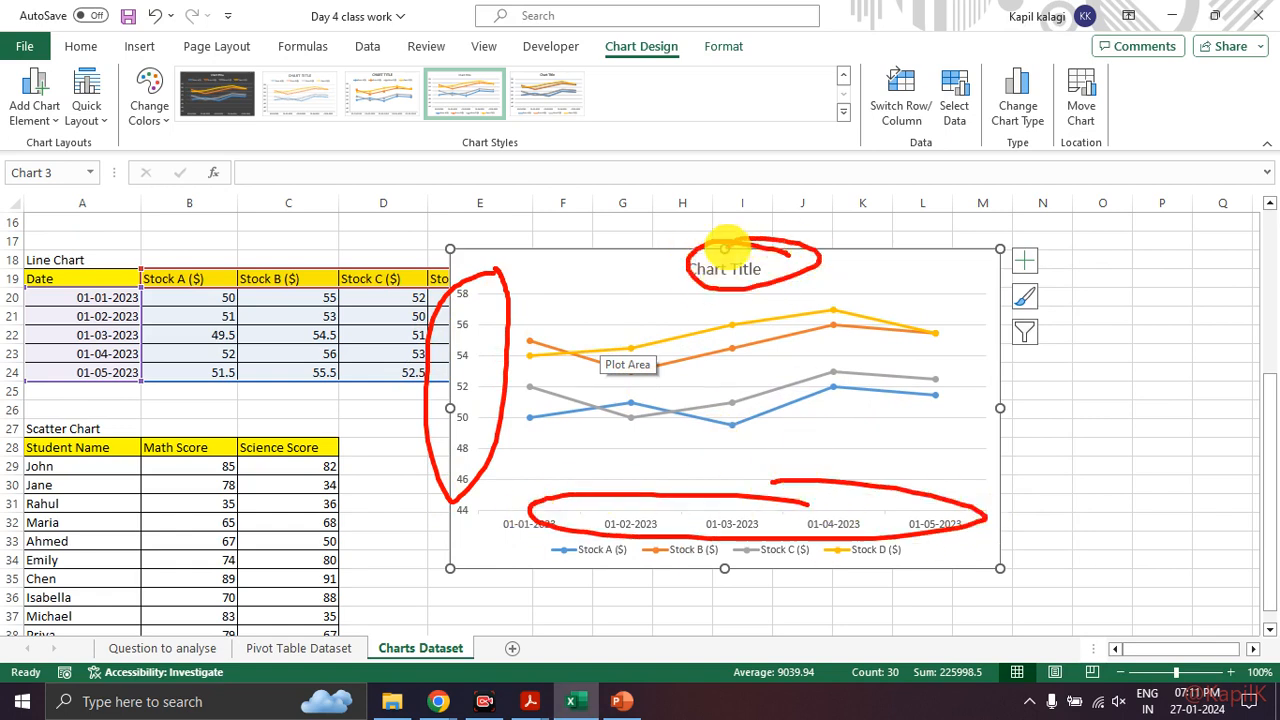
mouse_move(676, 520)
left_mouse_down()
mouse_move(866, 620)
mouse_move(666, 529)
left_mouse_up()
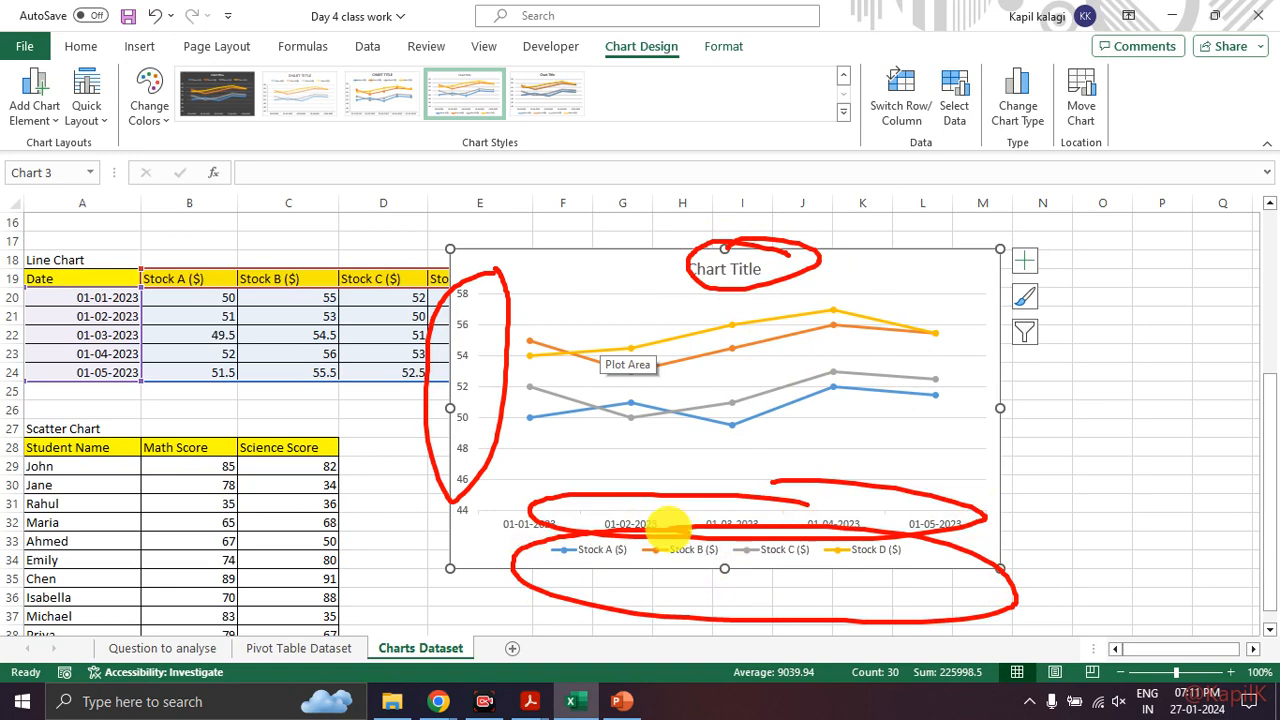
key("Escape")
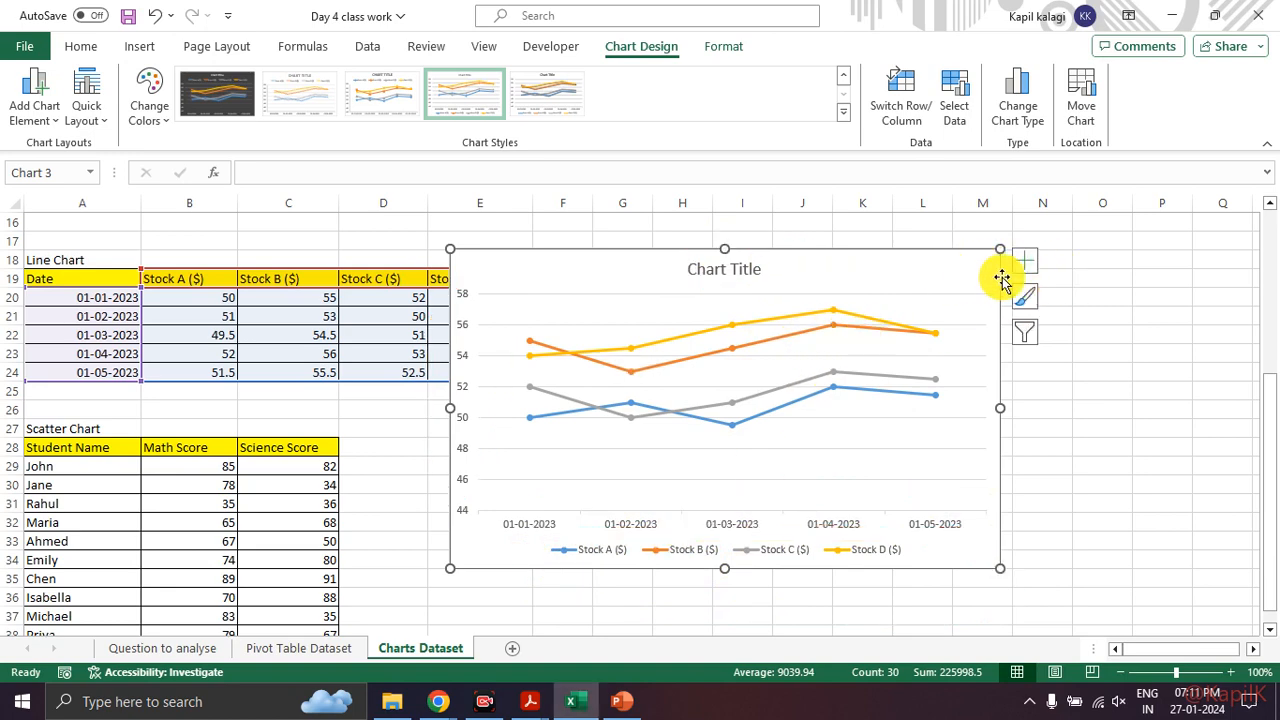
Step: Add axis titles to the line chart and name the vertical axis "Stock Price in Rs."
left_click(1026, 264)
left_click(1070, 302)
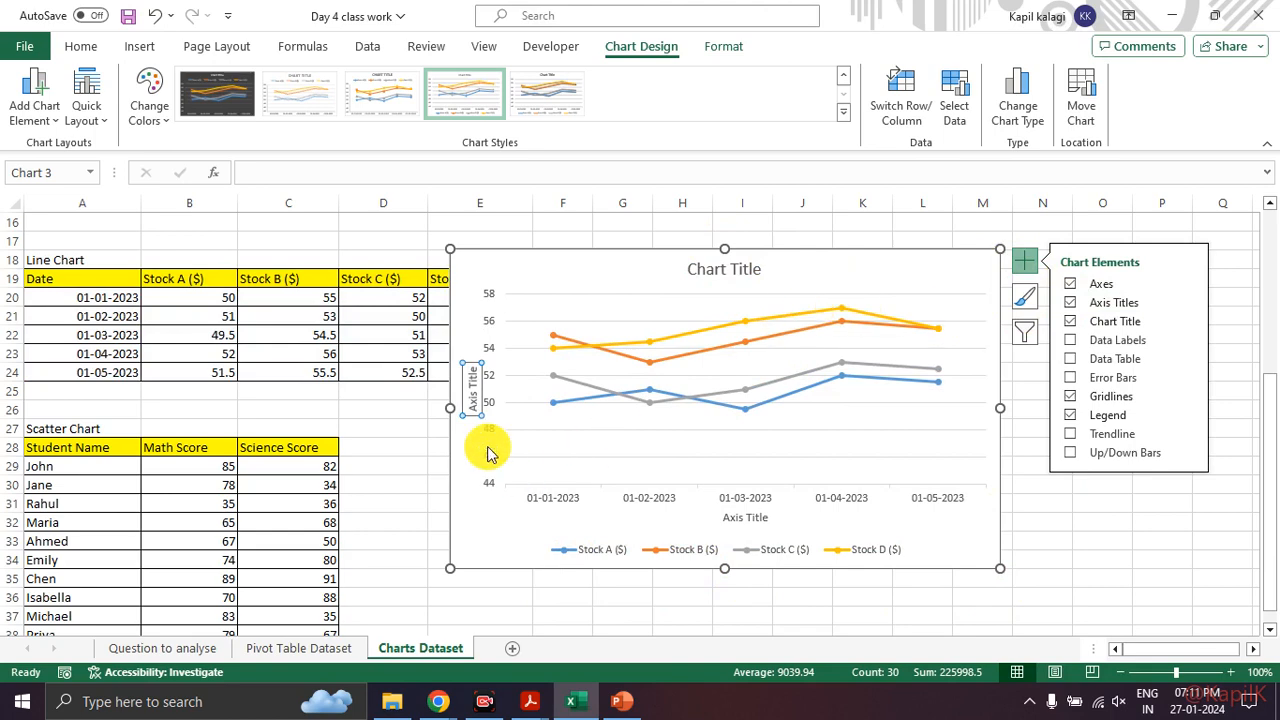
left_click(471, 400)
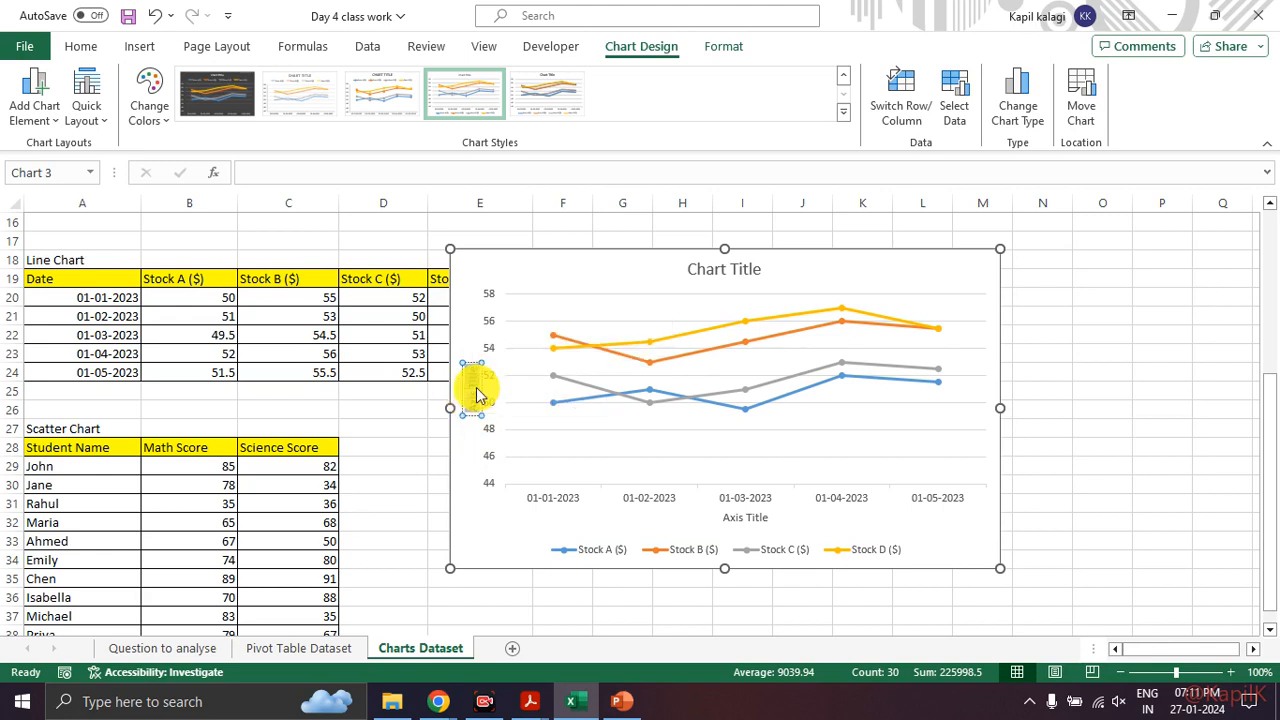
key("BackSpace")
type("Stock Price (n Rs")
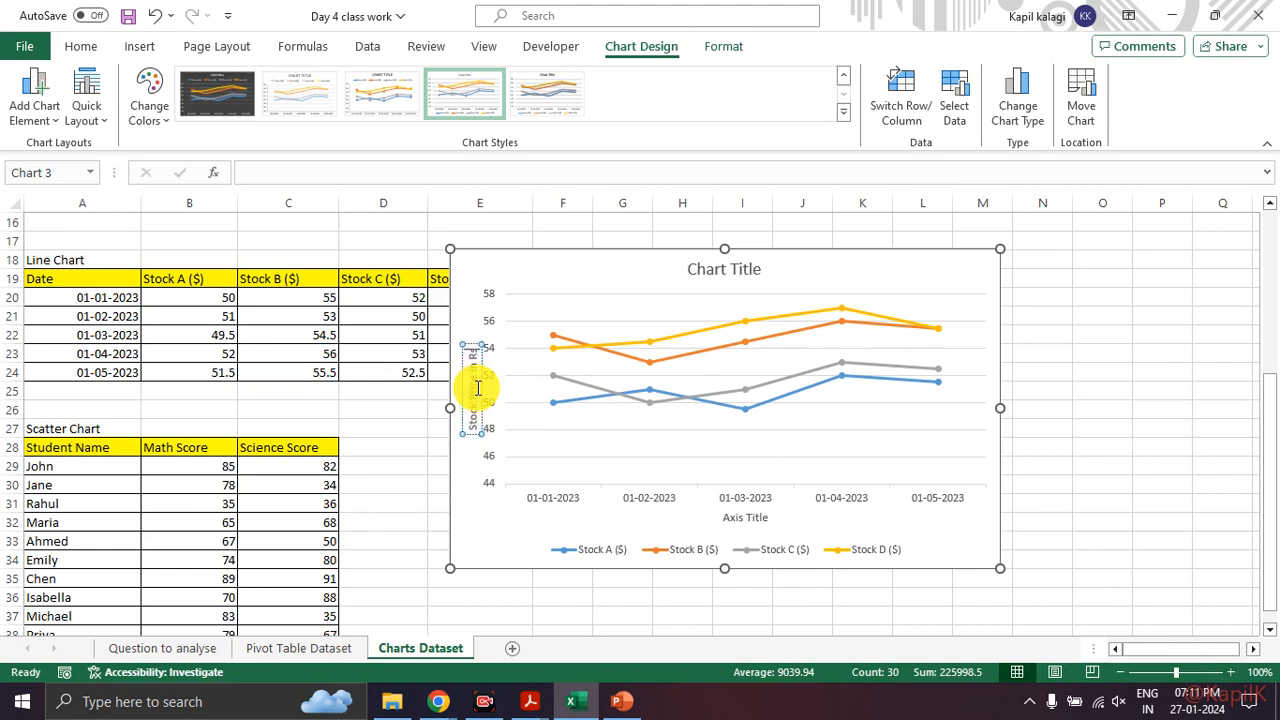
type(".")
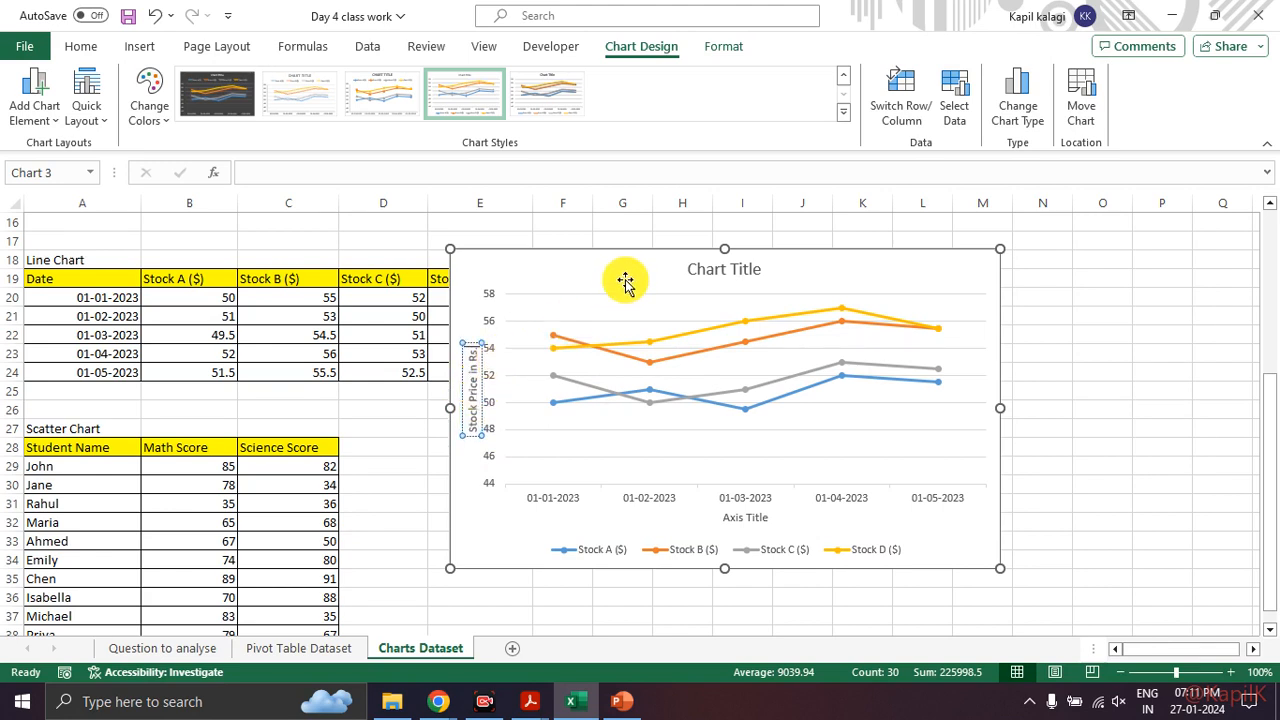
left_click(627, 298)
Step: Replace the line chart's horizontal axis title with "Jan 2024"
left_click(740, 520)
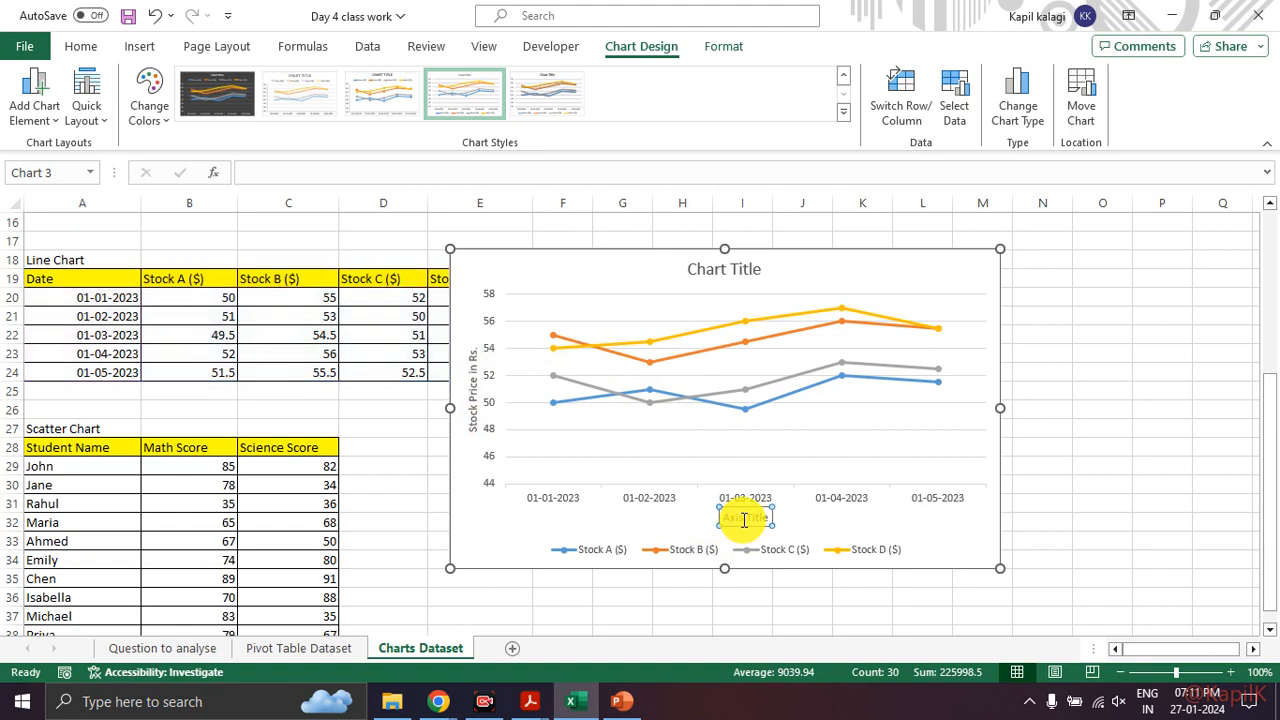
double_click(742, 520)
key("BackSpace")
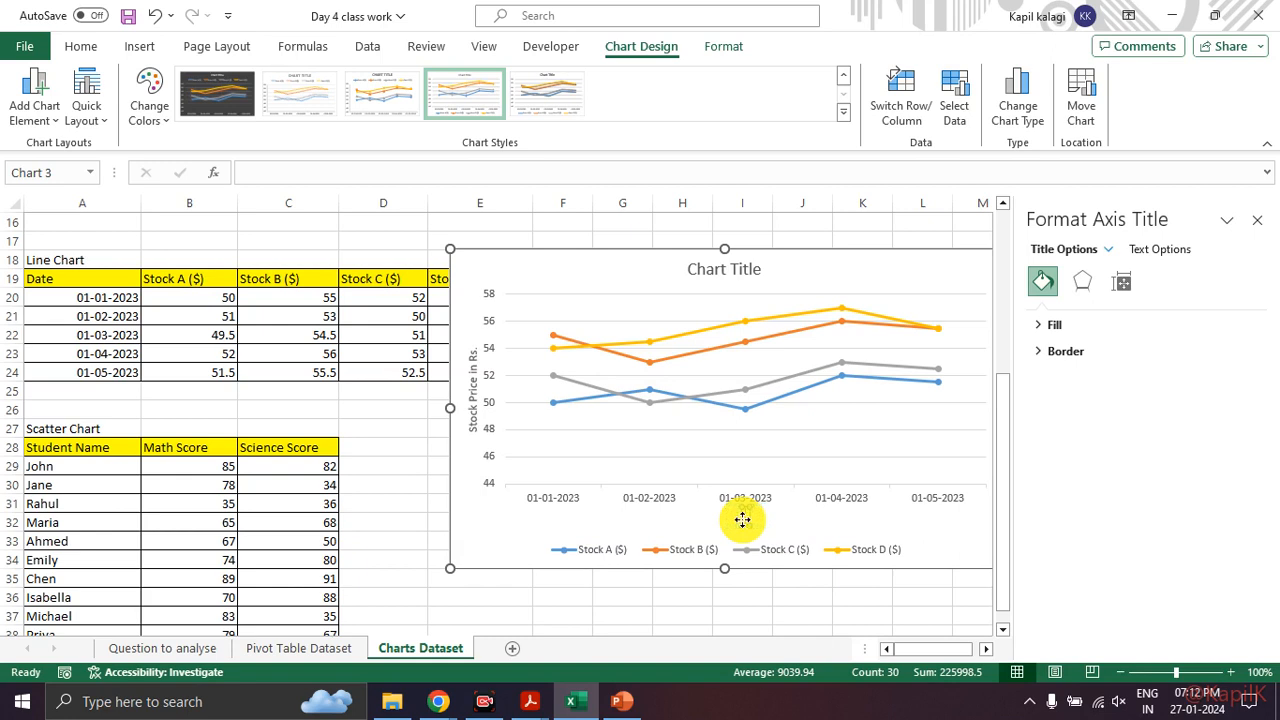
type("Jan")
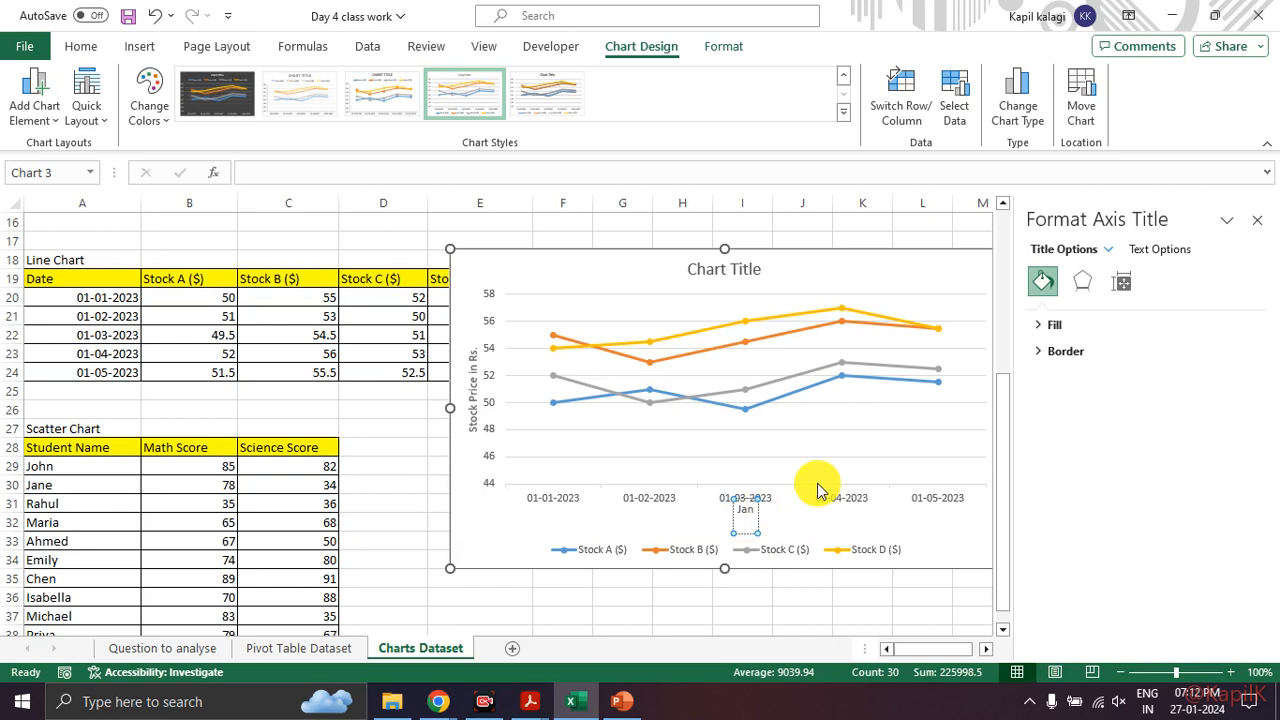
type(" 2024")
key("Return")
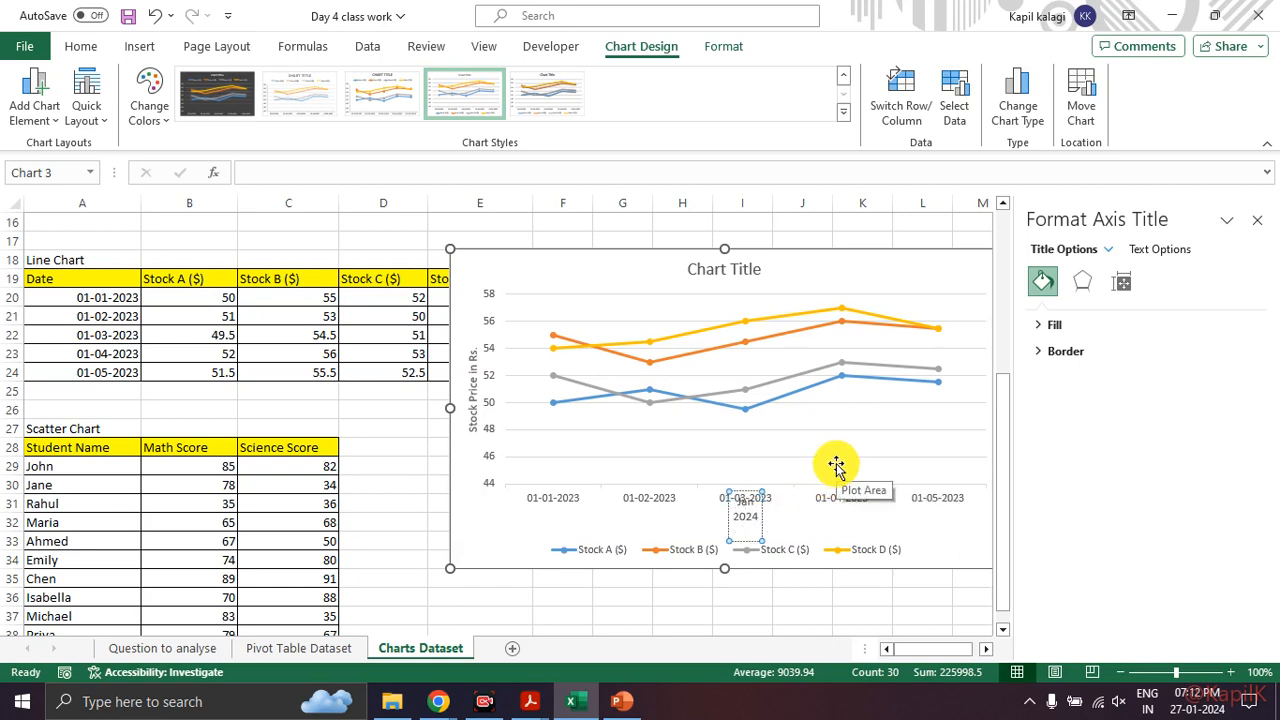
Step: Remove the empty line beneath the text of the line chart's horizontal axis title
left_click(790, 505)
left_click(742, 524)
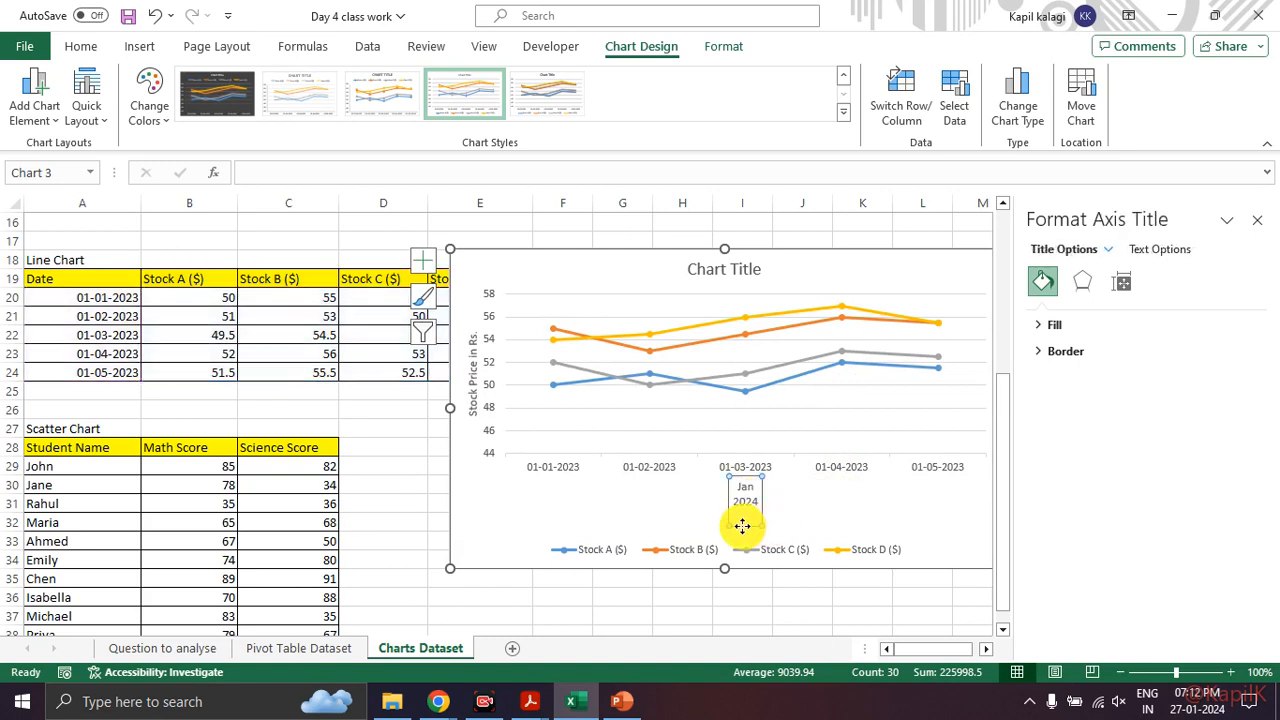
double_click(743, 520)
key("BackSpace")
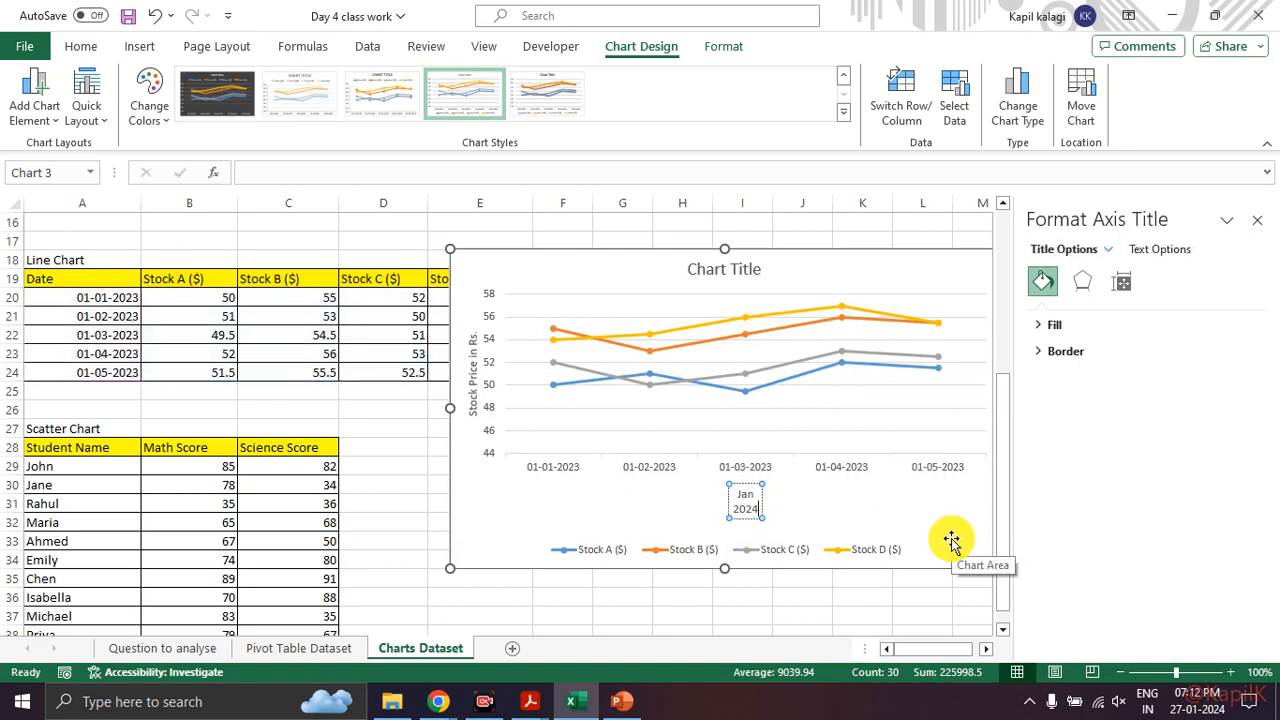
left_click(765, 512)
left_click(749, 517)
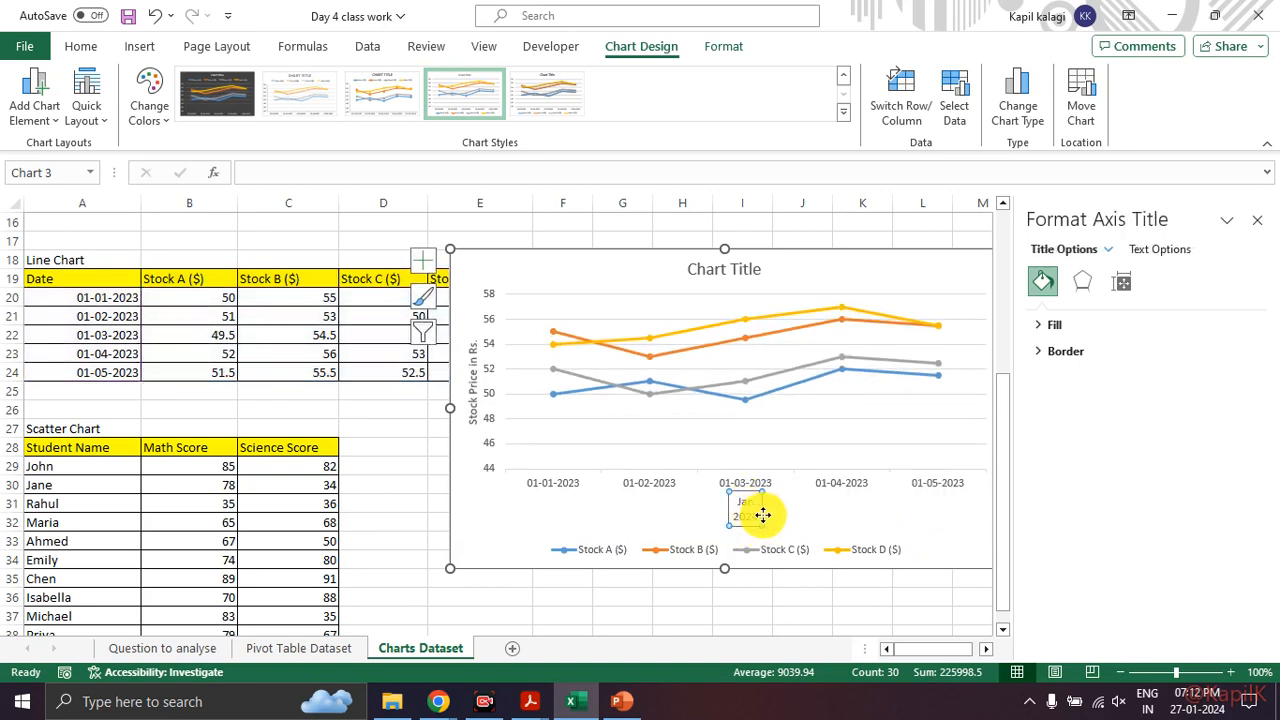
double_click(750, 515)
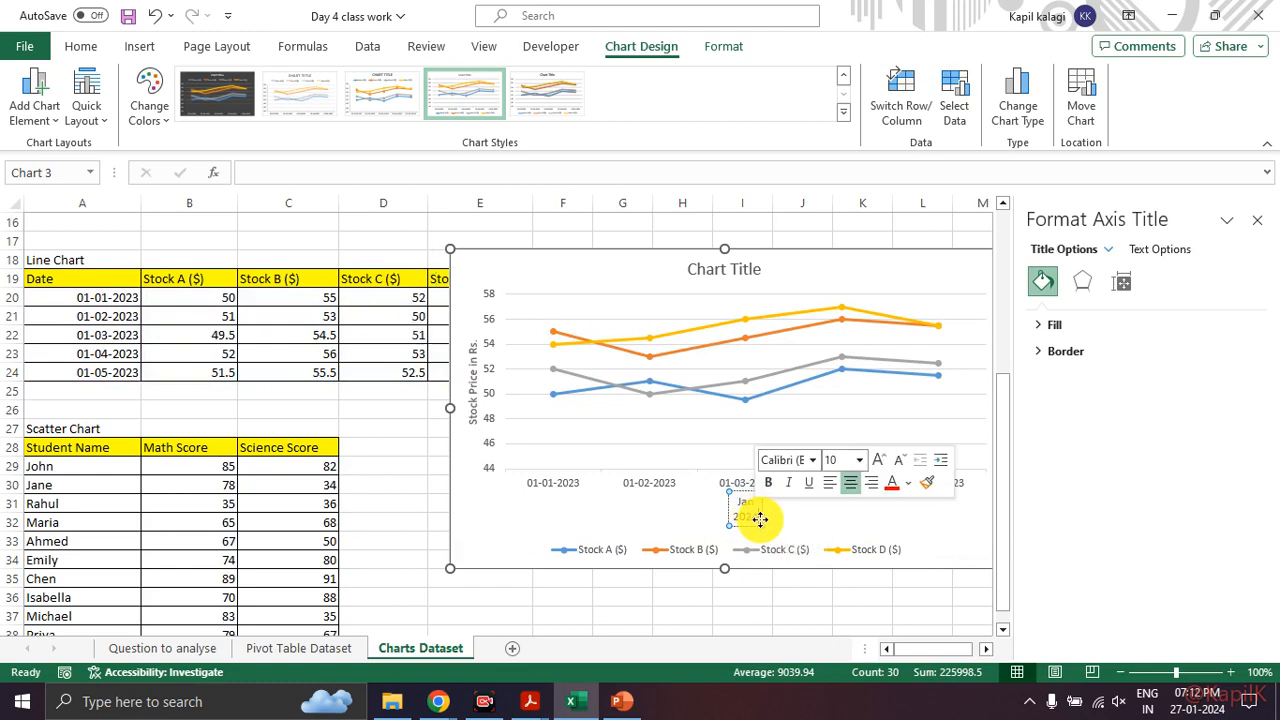
left_click(760, 523)
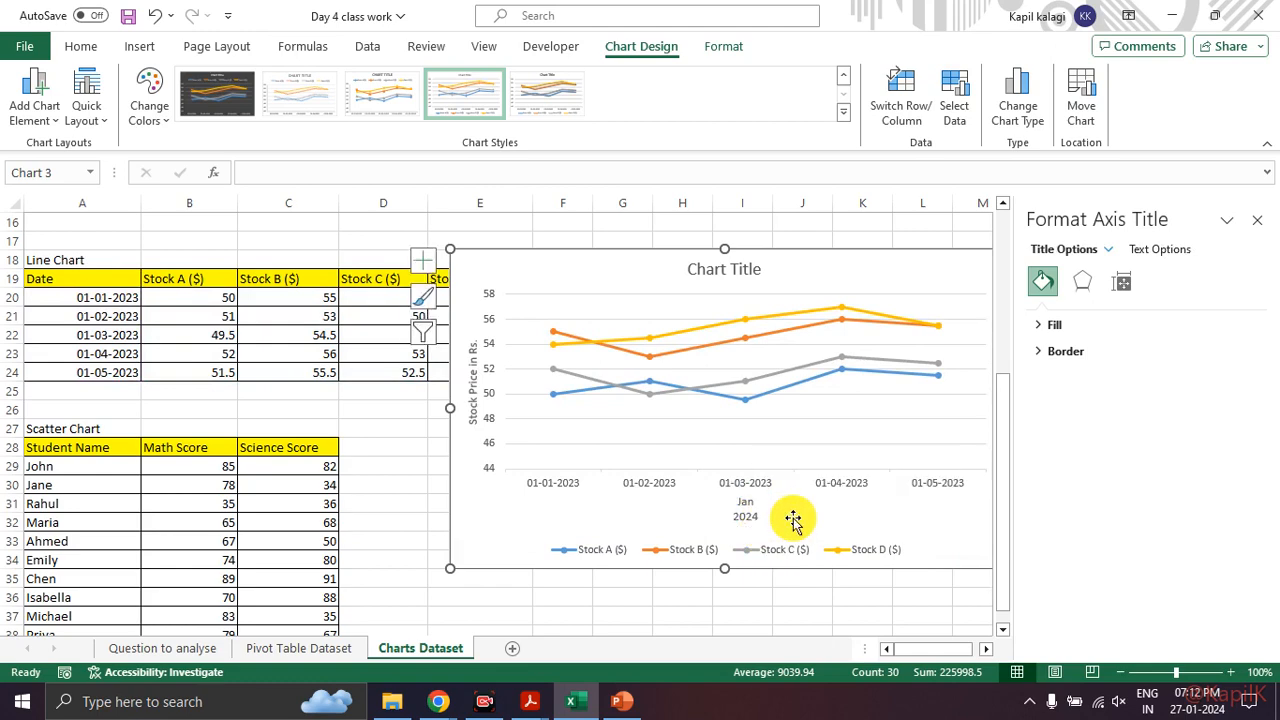
Step: Move the line chart left and slightly up so that it starts in column C
scroll(760, 437, "up", 1)
left_click_drag(631, 331, 449, 277)
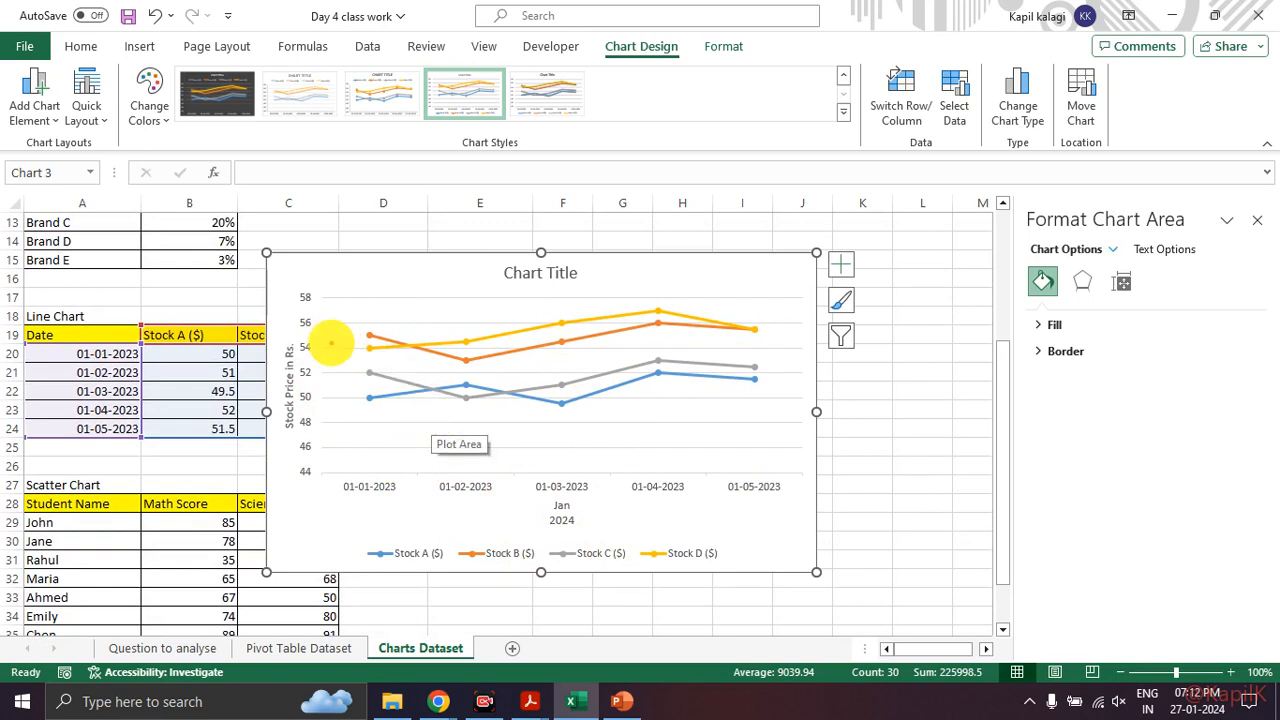
left_click_drag(305, 327, 357, 331)
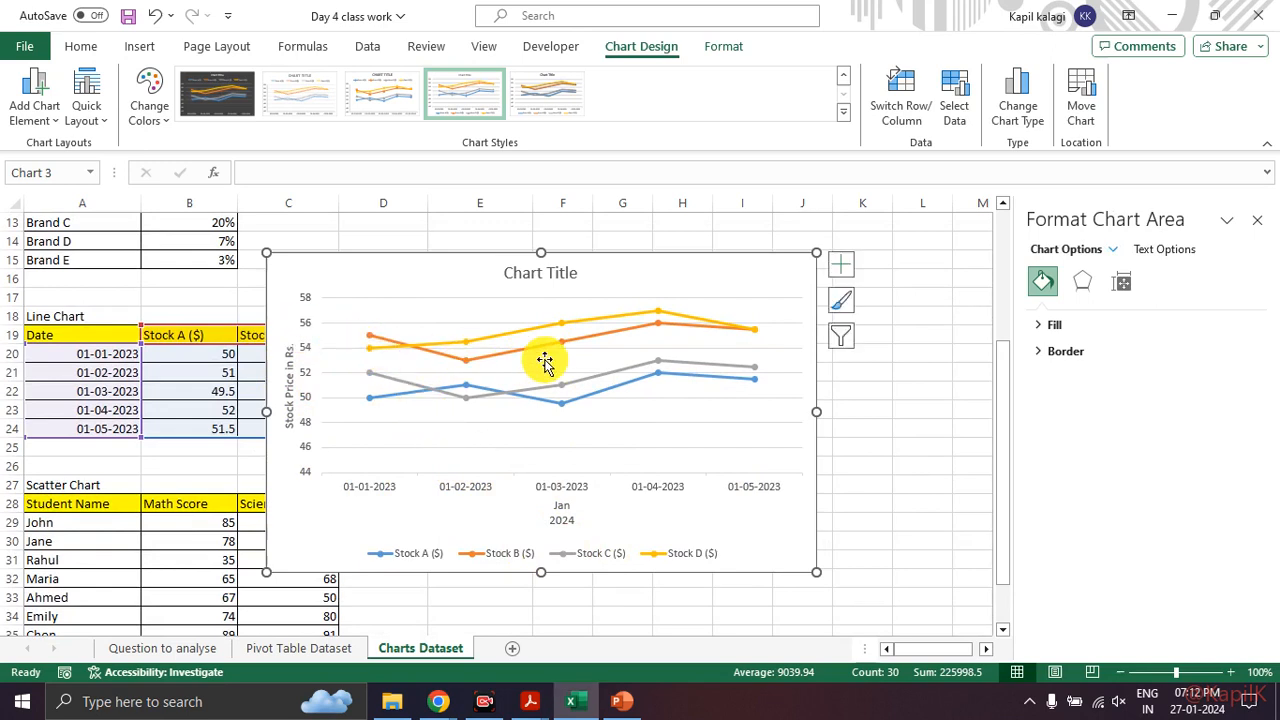
Step: Change the line chart's title to "Stock wise prices in Jan" and widen the chart to the end of column K
left_click(564, 276)
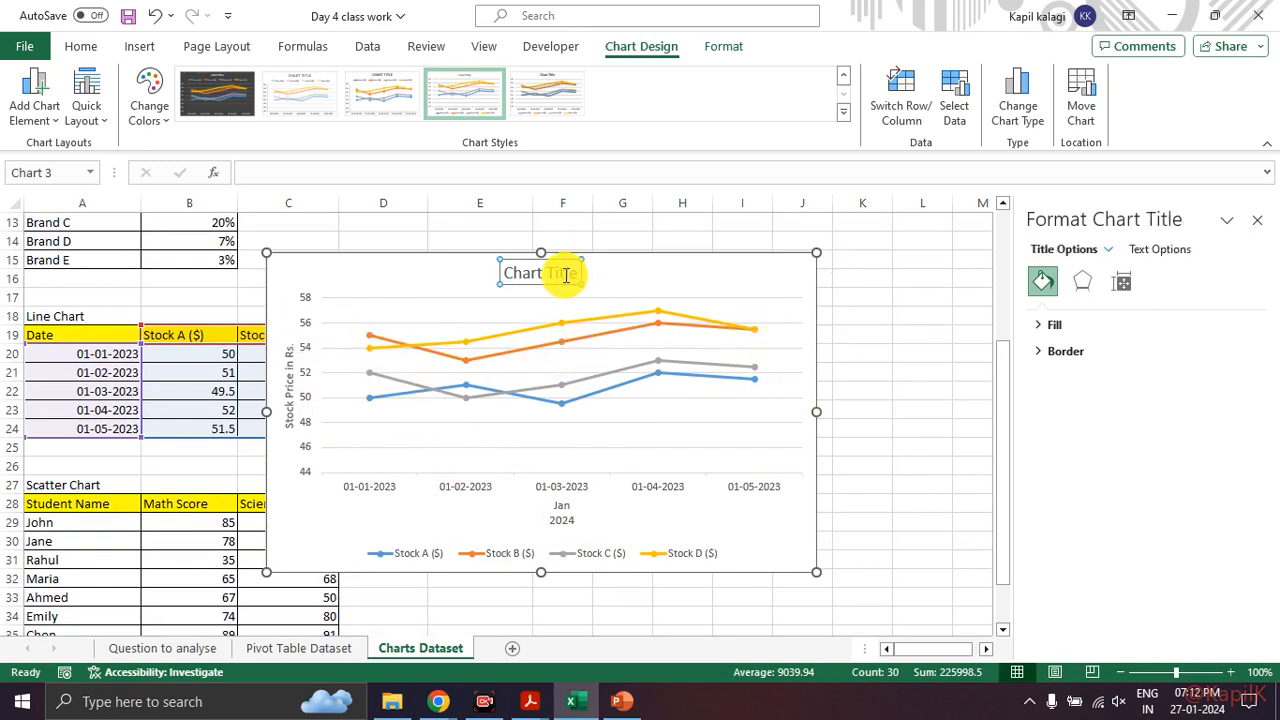
left_click(564, 278)
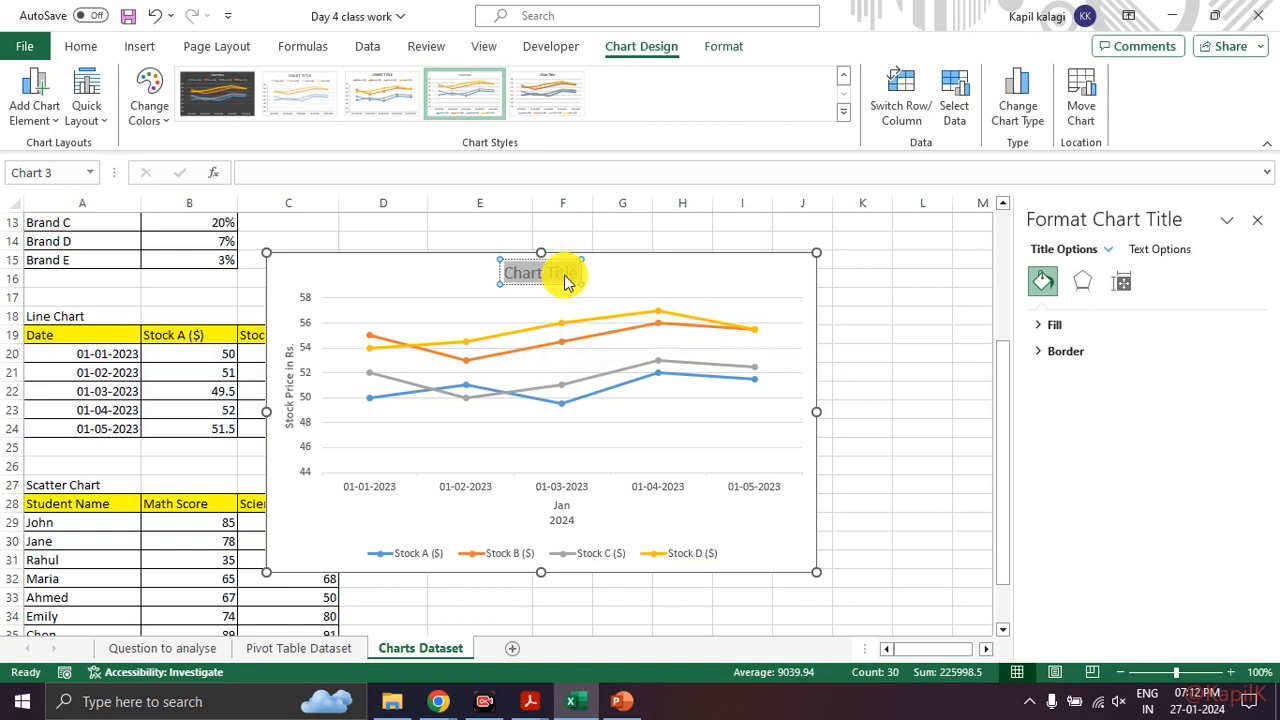
type("Stock")
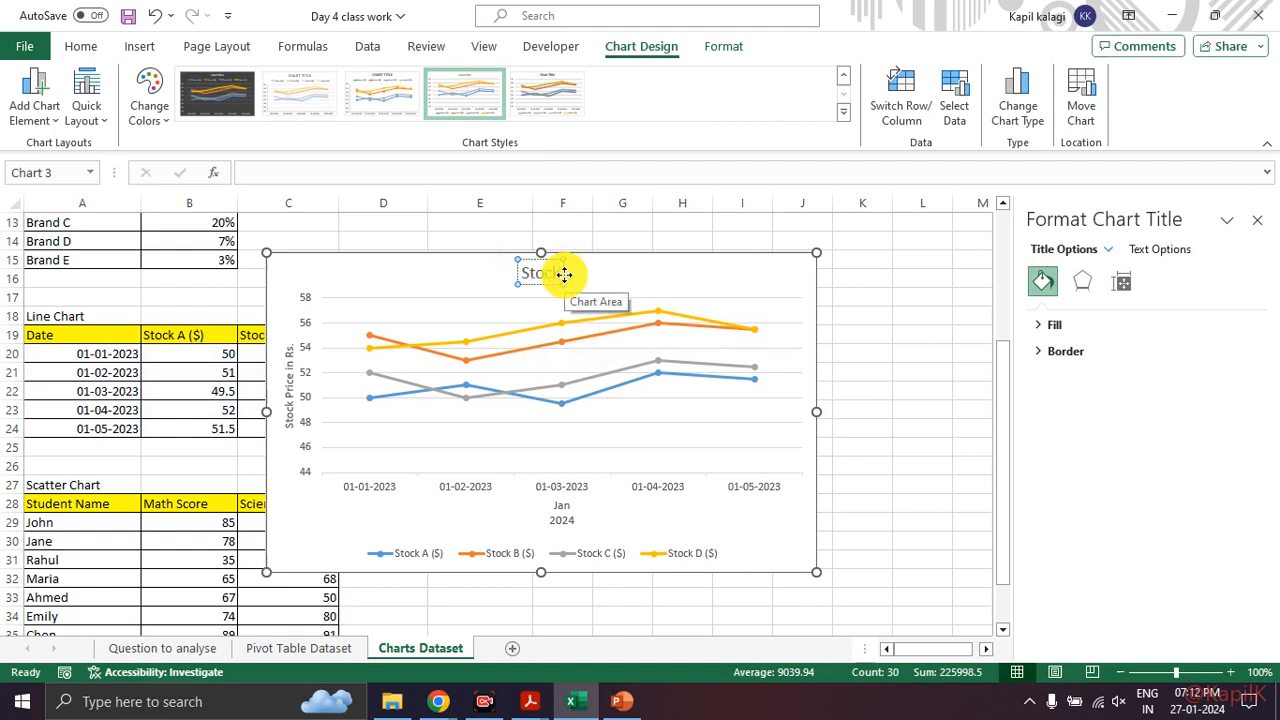
type(" wise prices")
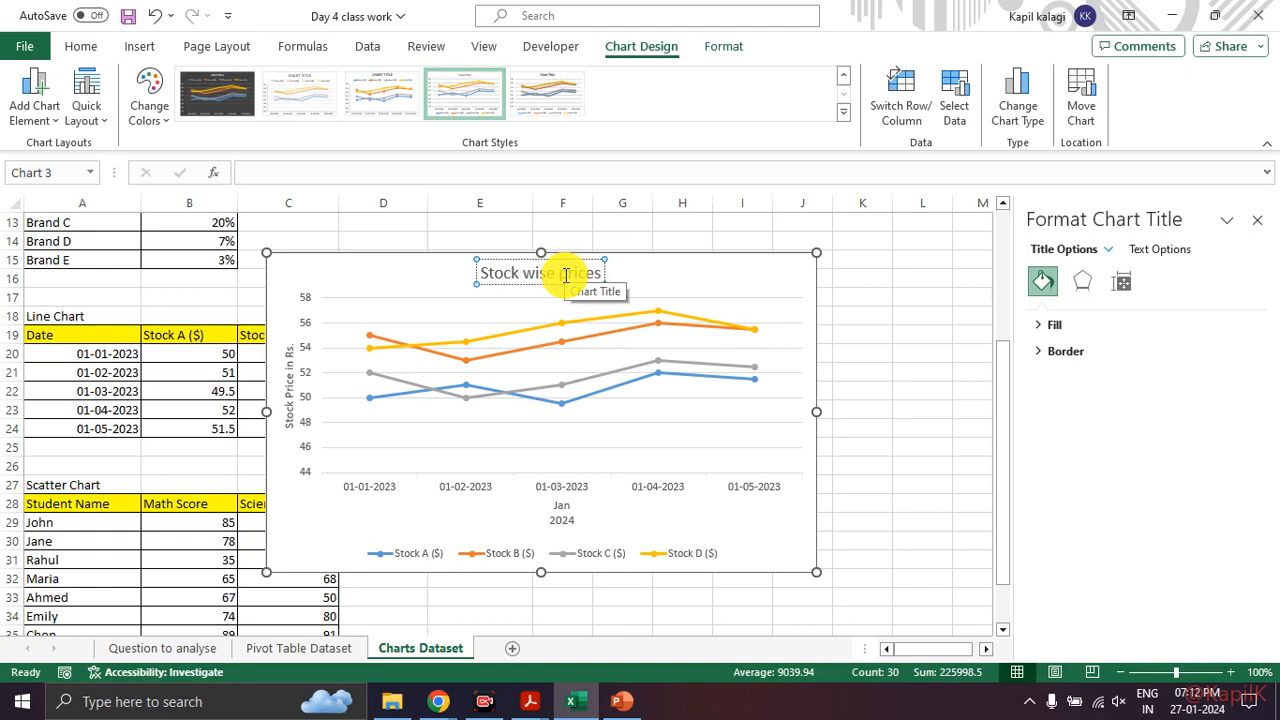
type(" in Jan")
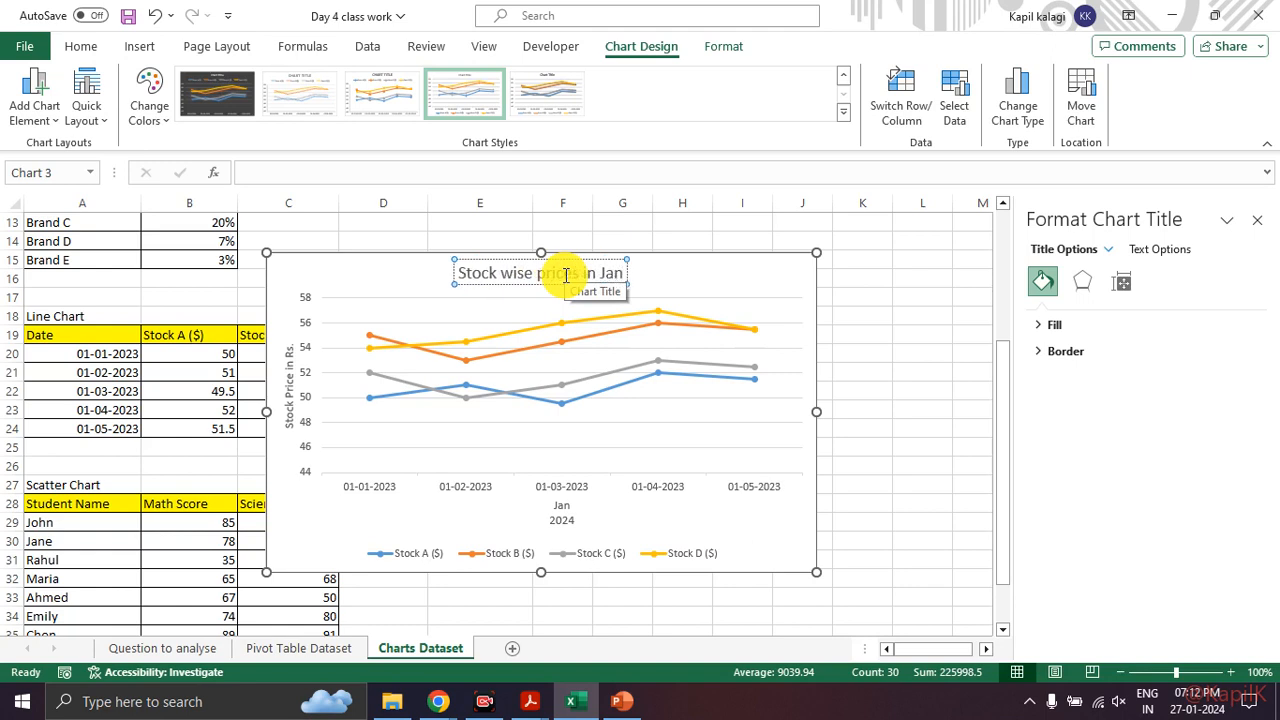
left_click(903, 428)
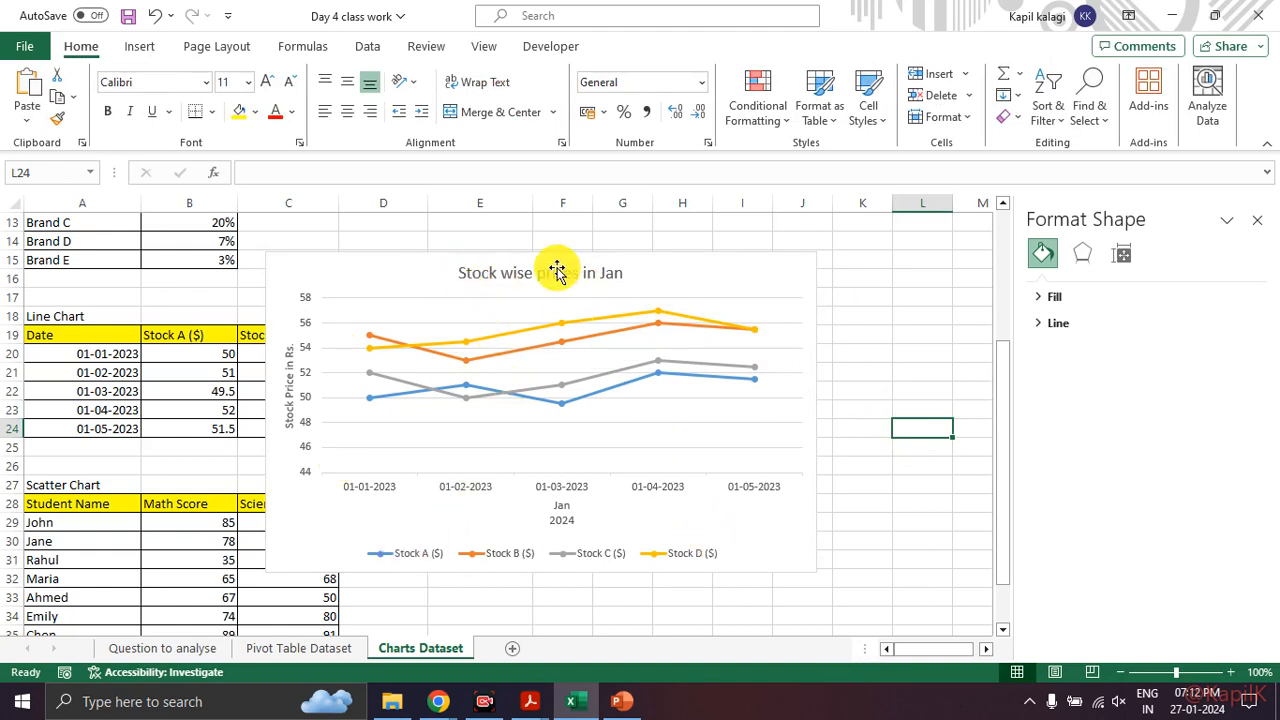
left_click(728, 268)
left_click_drag(820, 408, 907, 408)
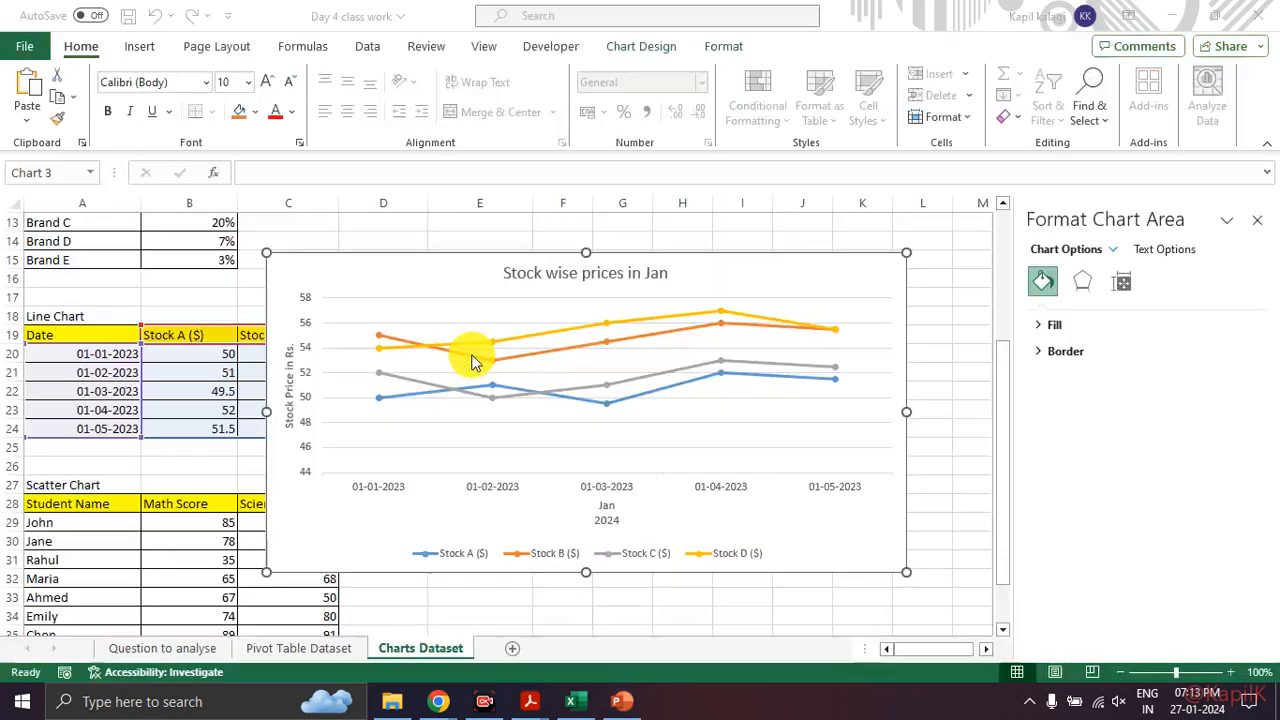
Step: Check the participant list in the Google Meet call and return to the Excel workbook
left_click(472, 362)
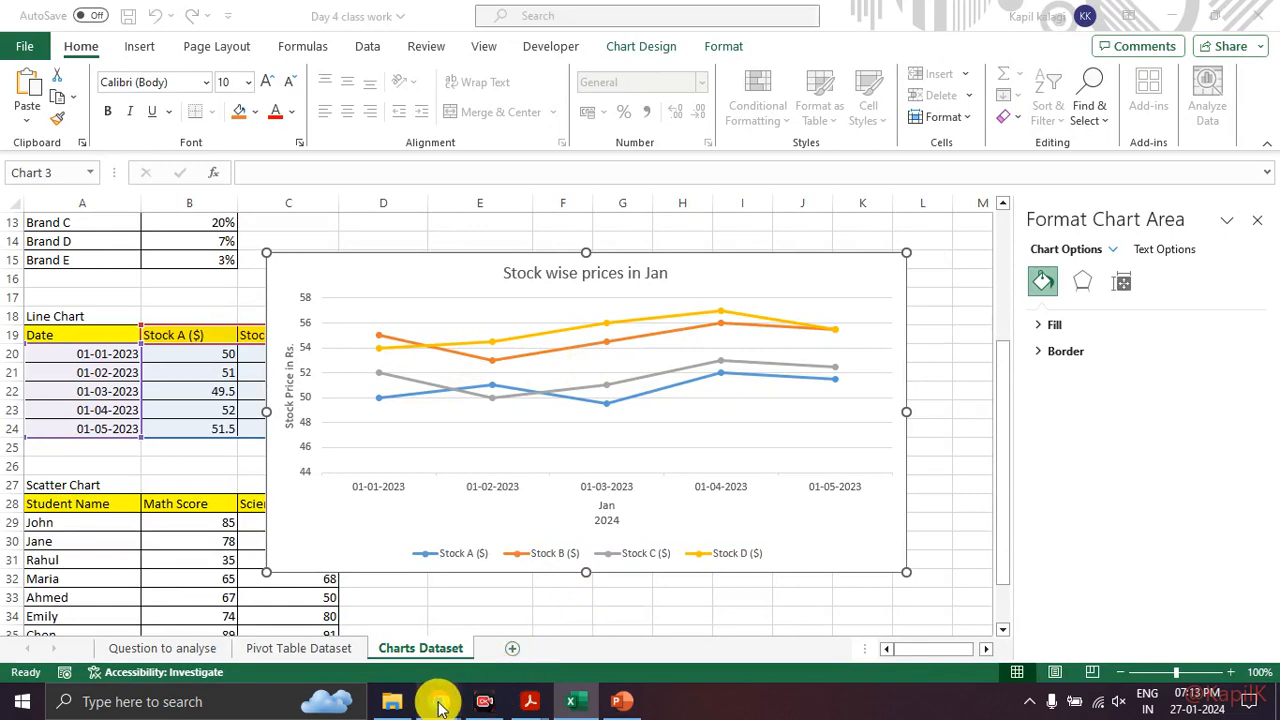
mouse_move(438, 701)
left_click(358, 628)
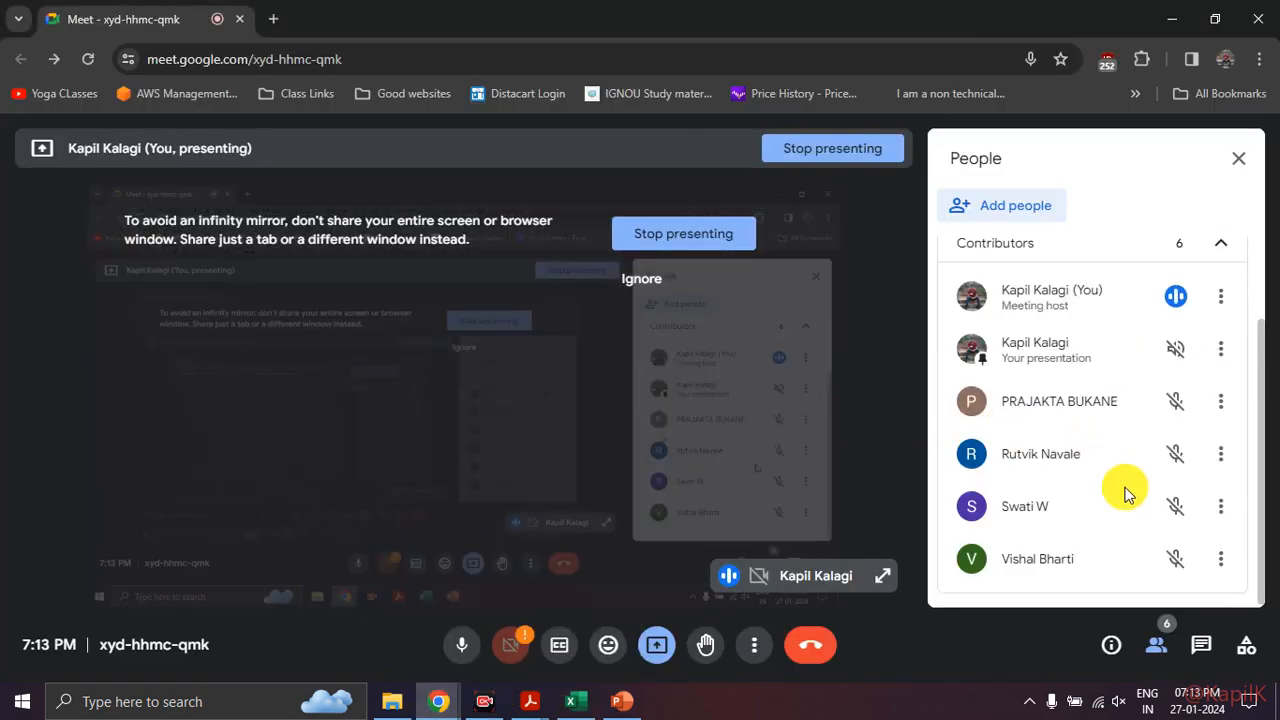
key("alt+Tab")
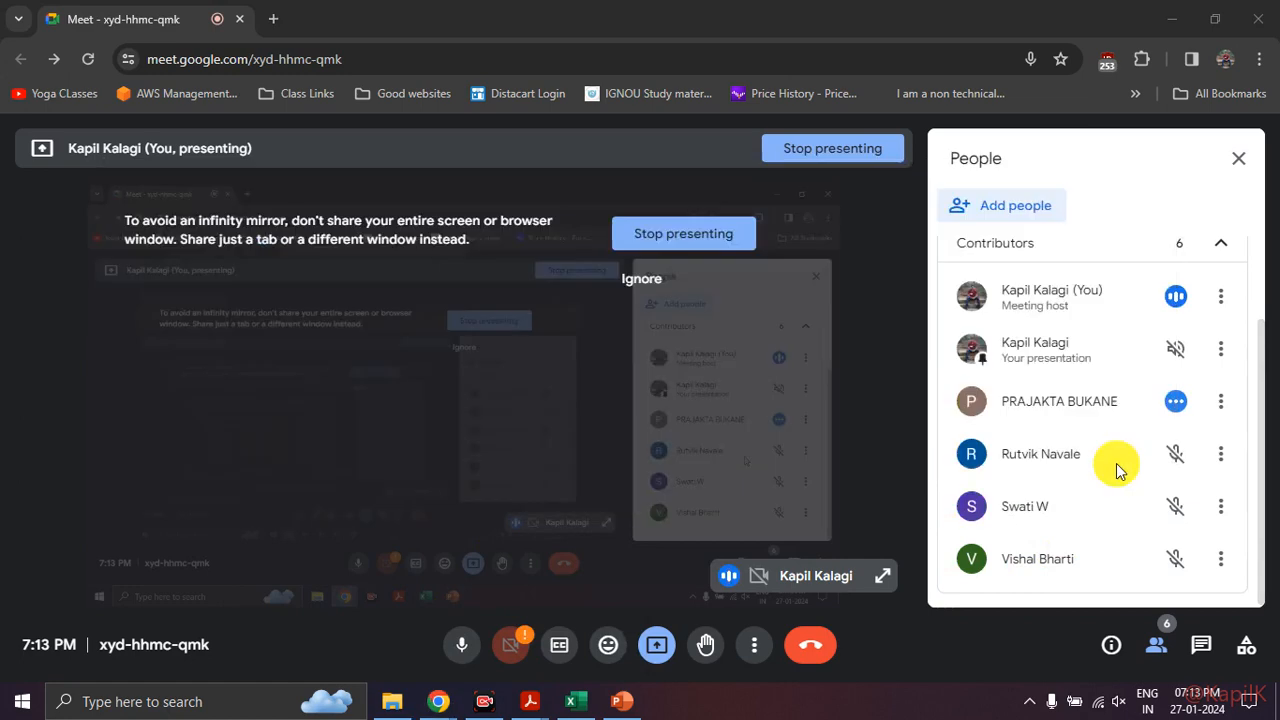
Step: Close the formatting pane and move the line chart right into column F, clear of the stock table
left_click(1256, 220)
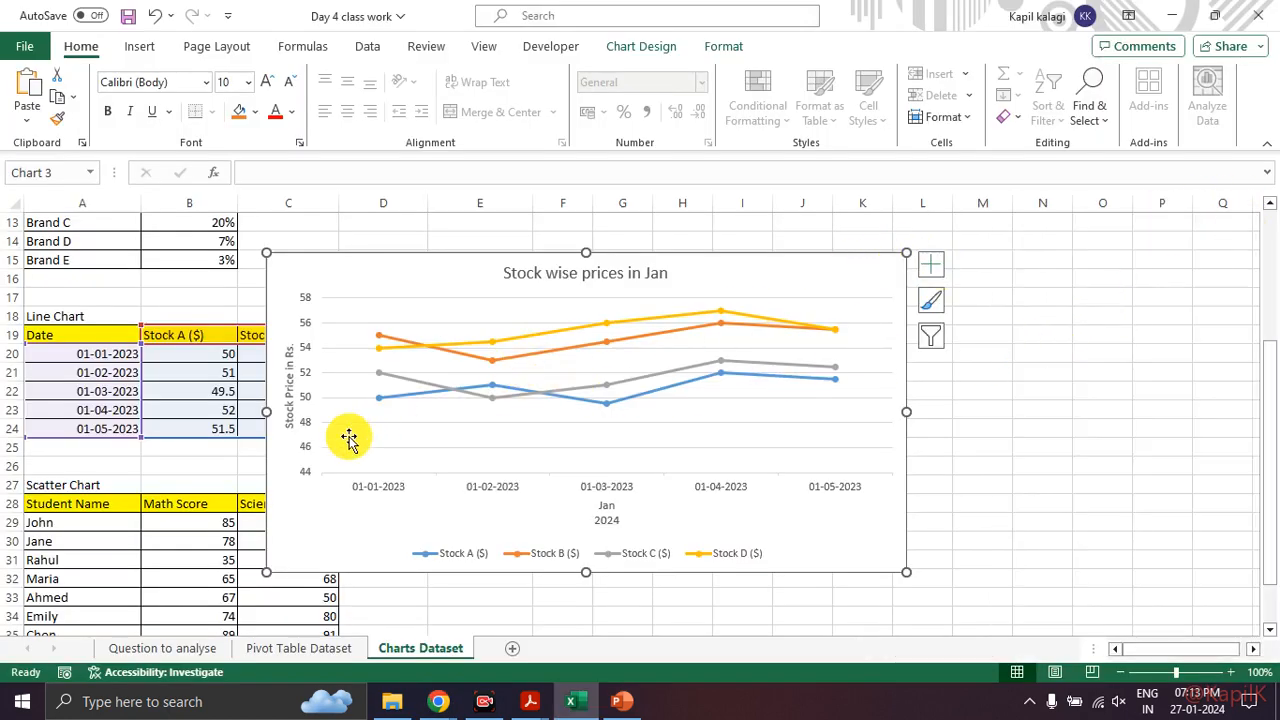
scroll(160, 440, "down", 3)
scroll(478, 338, "up", 4)
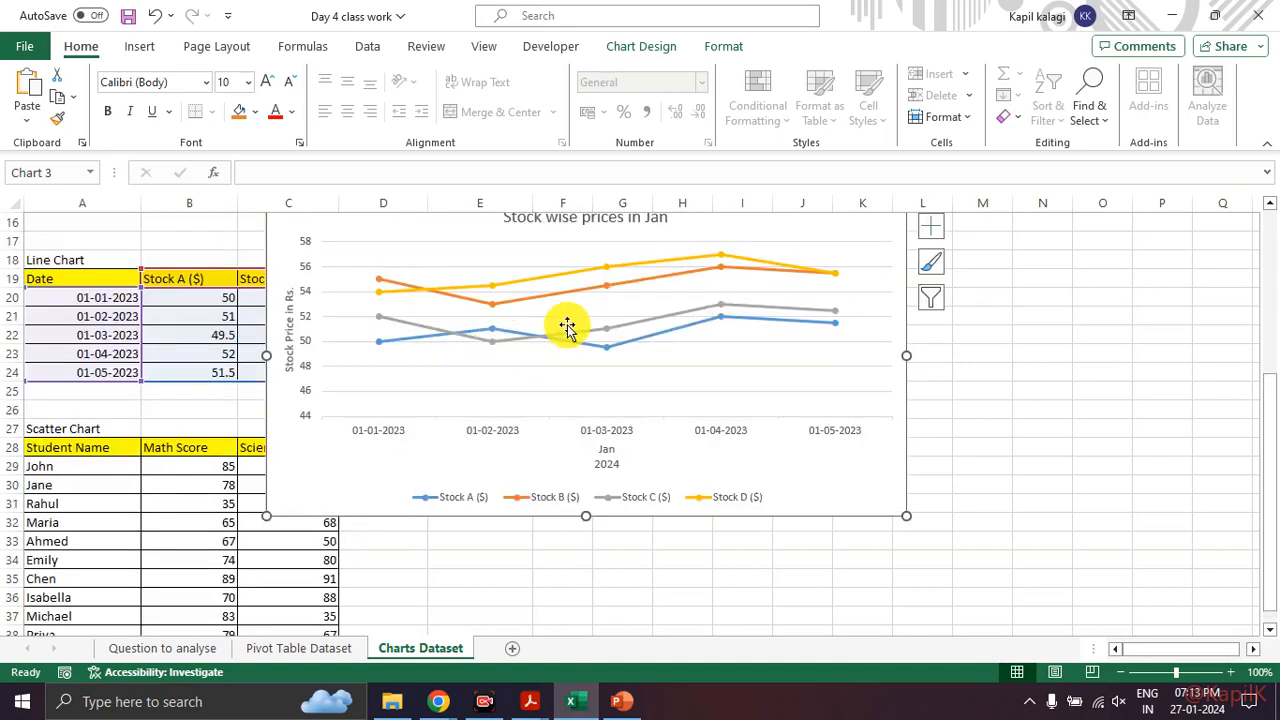
left_click_drag(463, 311, 737, 280)
Step: Examine the Math Score and Science Score columns of the scatter chart table by highlighting each one
scroll(400, 323, "down", 2)
scroll(334, 343, "down", 1)
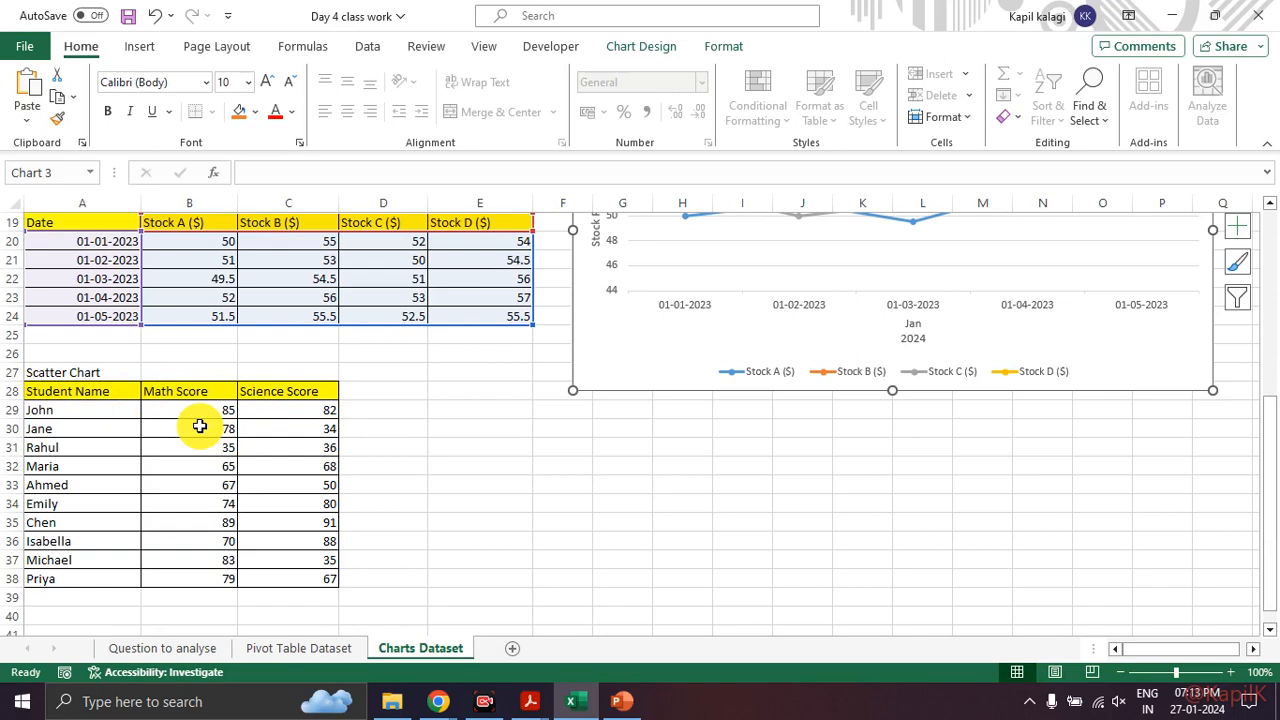
left_click_drag(185, 391, 189, 597)
left_click_drag(277, 396, 283, 574)
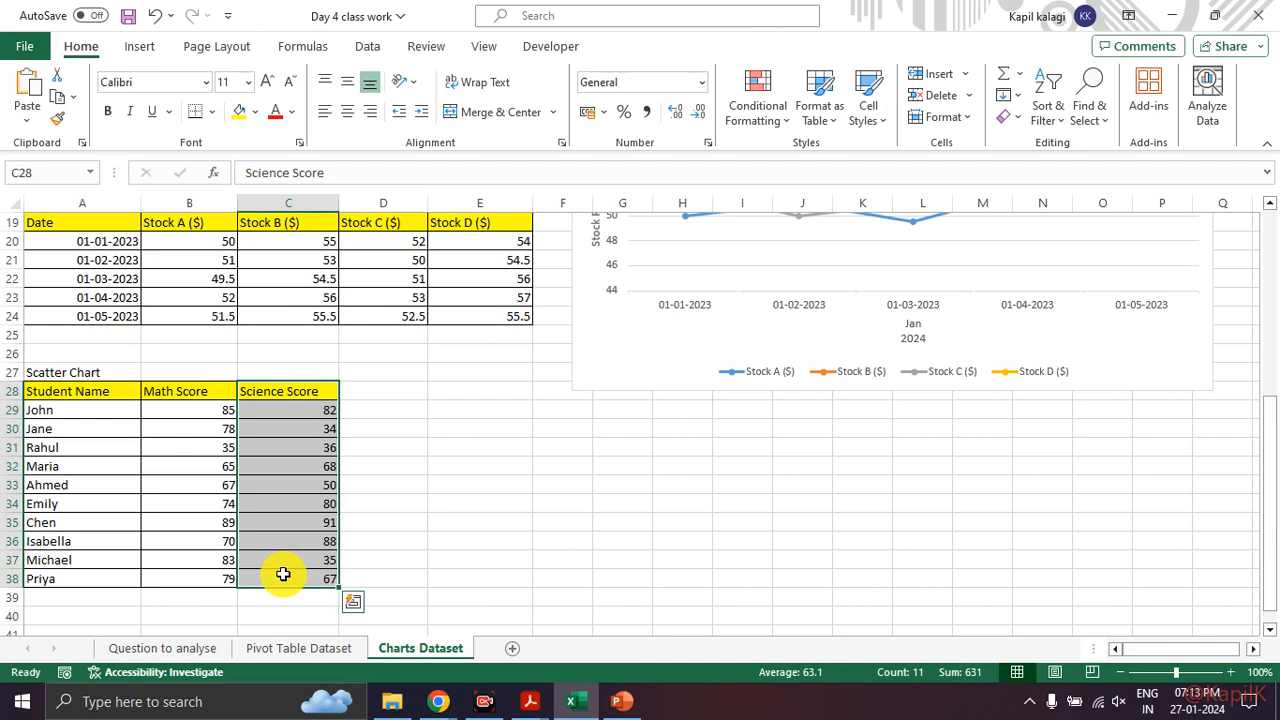
left_click(460, 471)
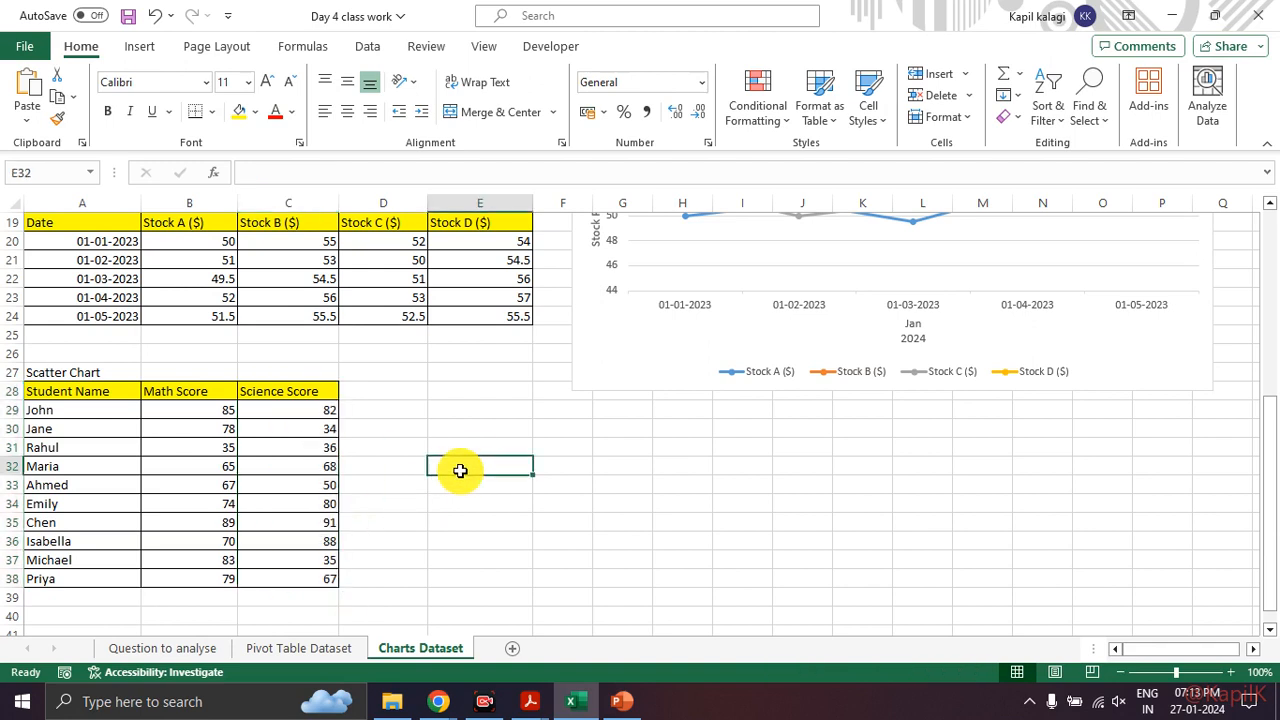
Step: Insert a markers-only scatter chart from the Math Score and Science Score data in B28:C38
left_click_drag(185, 391, 291, 576)
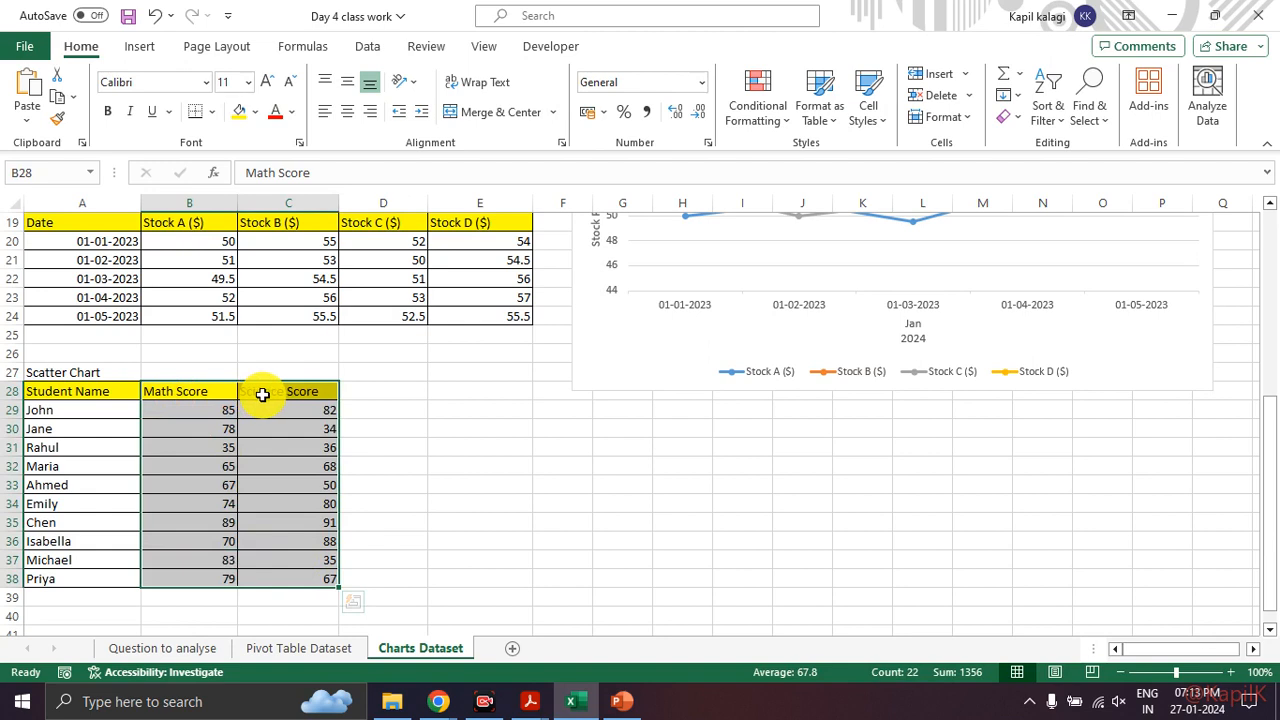
left_click(140, 46)
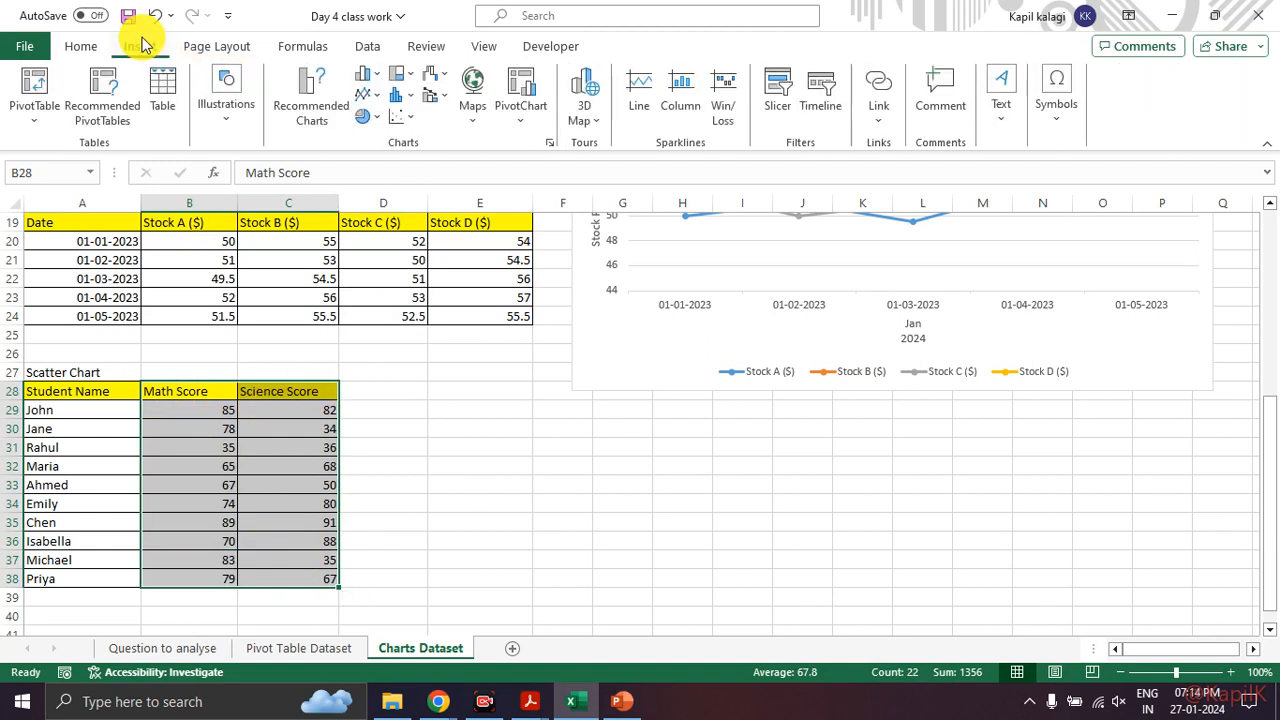
left_click(400, 122)
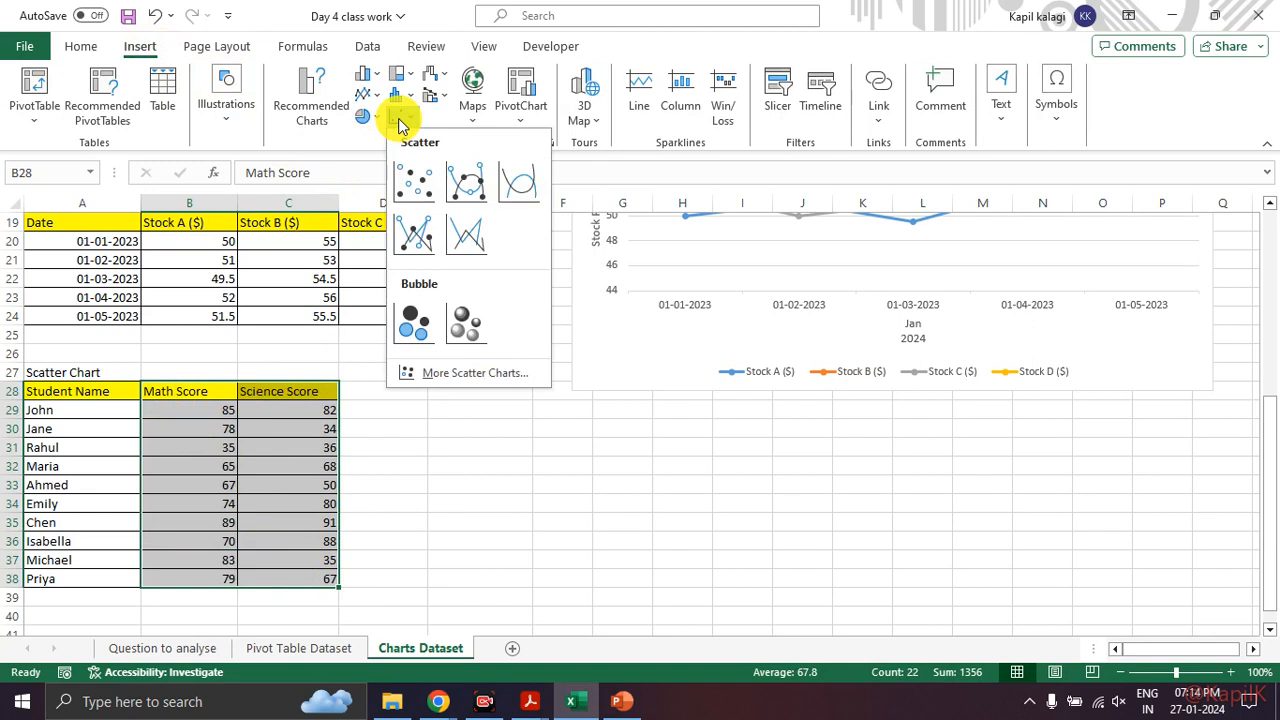
left_click(414, 180)
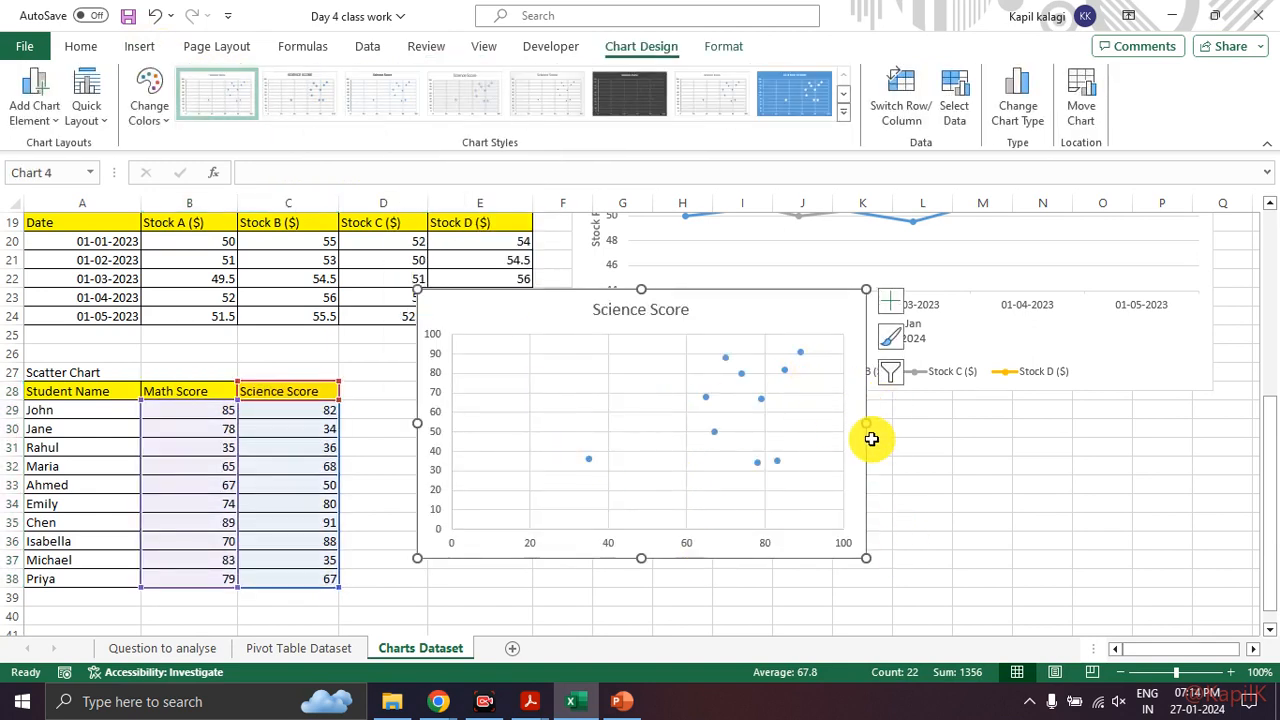
Step: Enlarge the scatter chart in width and height and place it from column C to column K, beginning at row 20
left_click_drag(868, 424, 1010, 423)
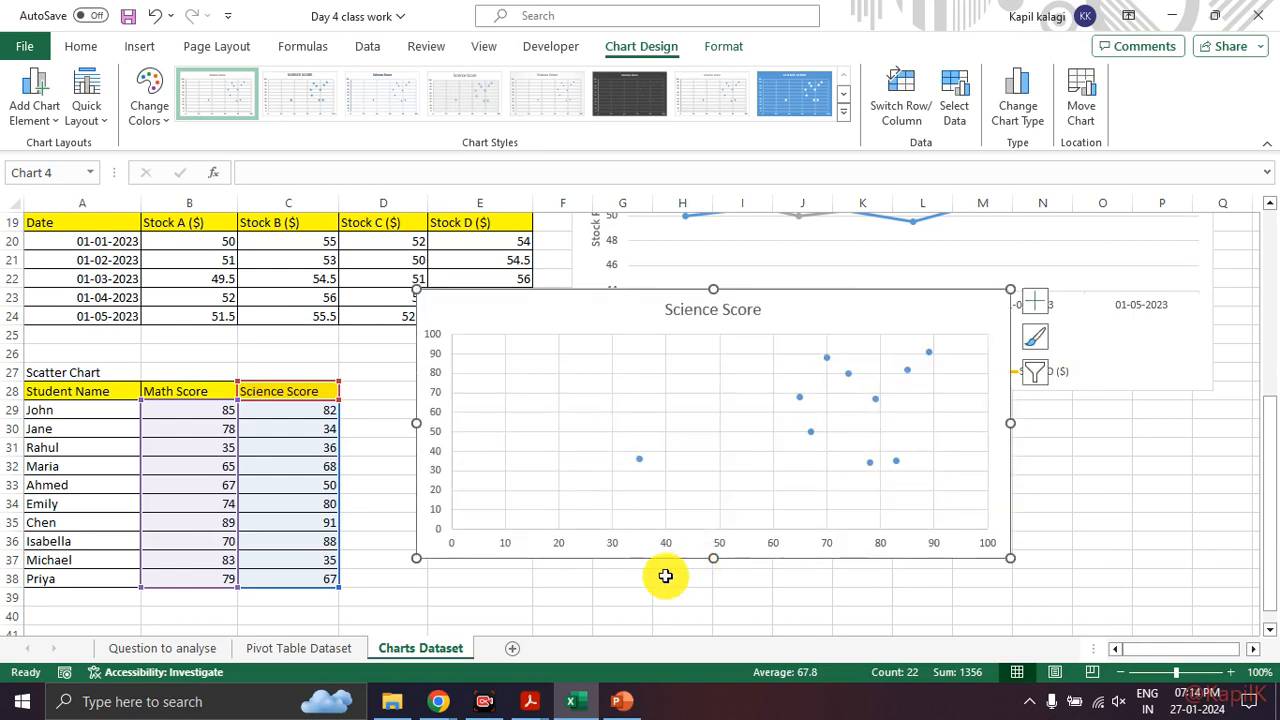
left_click_drag(713, 557, 714, 616)
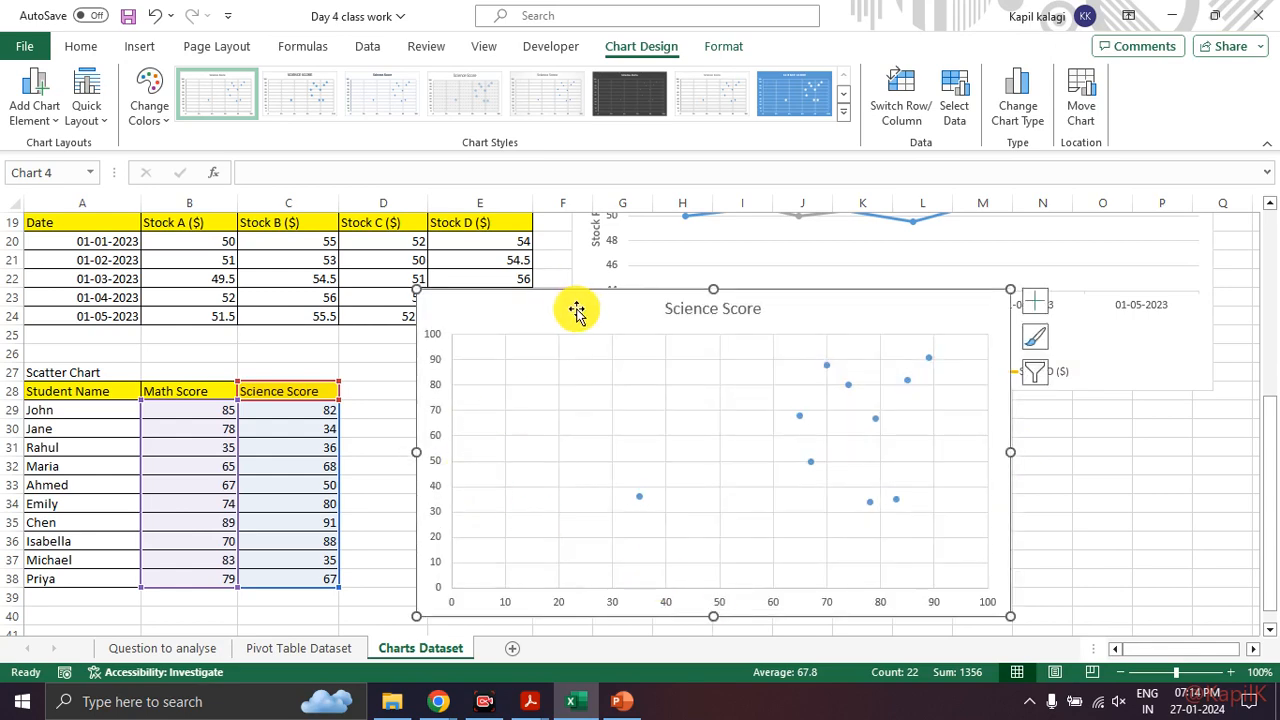
left_click_drag(577, 311, 440, 263)
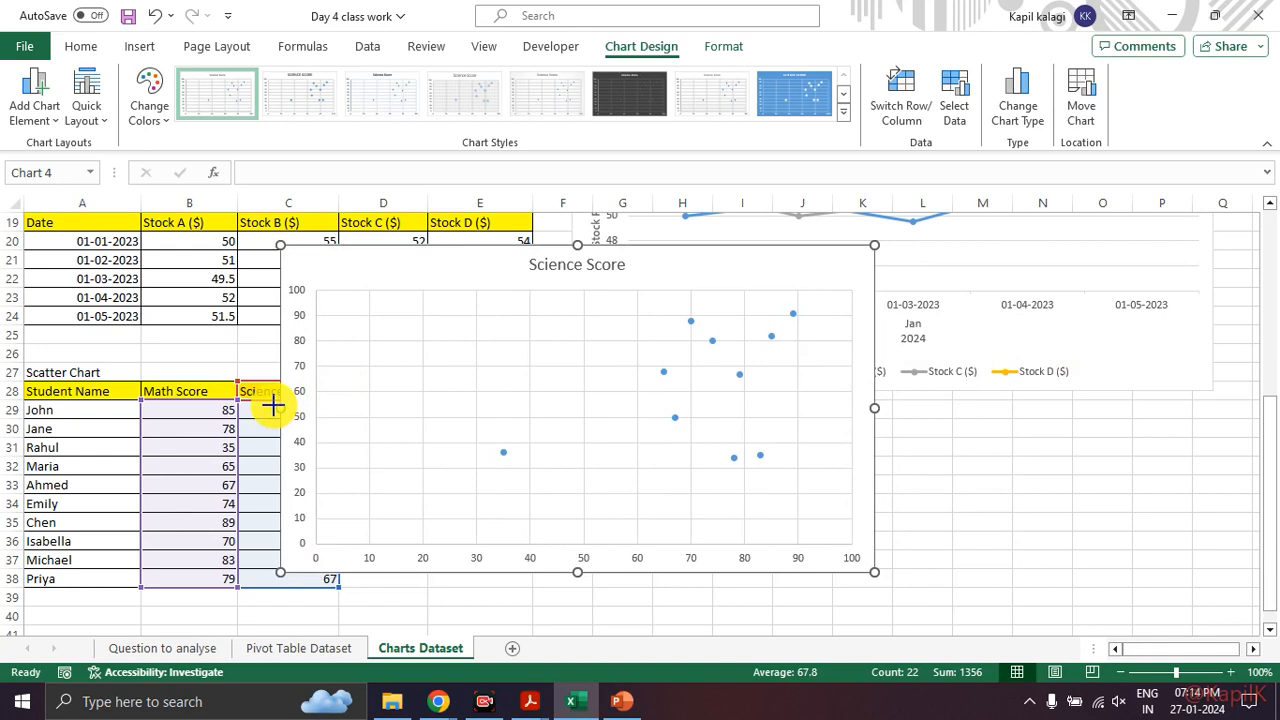
left_click_drag(280, 408, 252, 408)
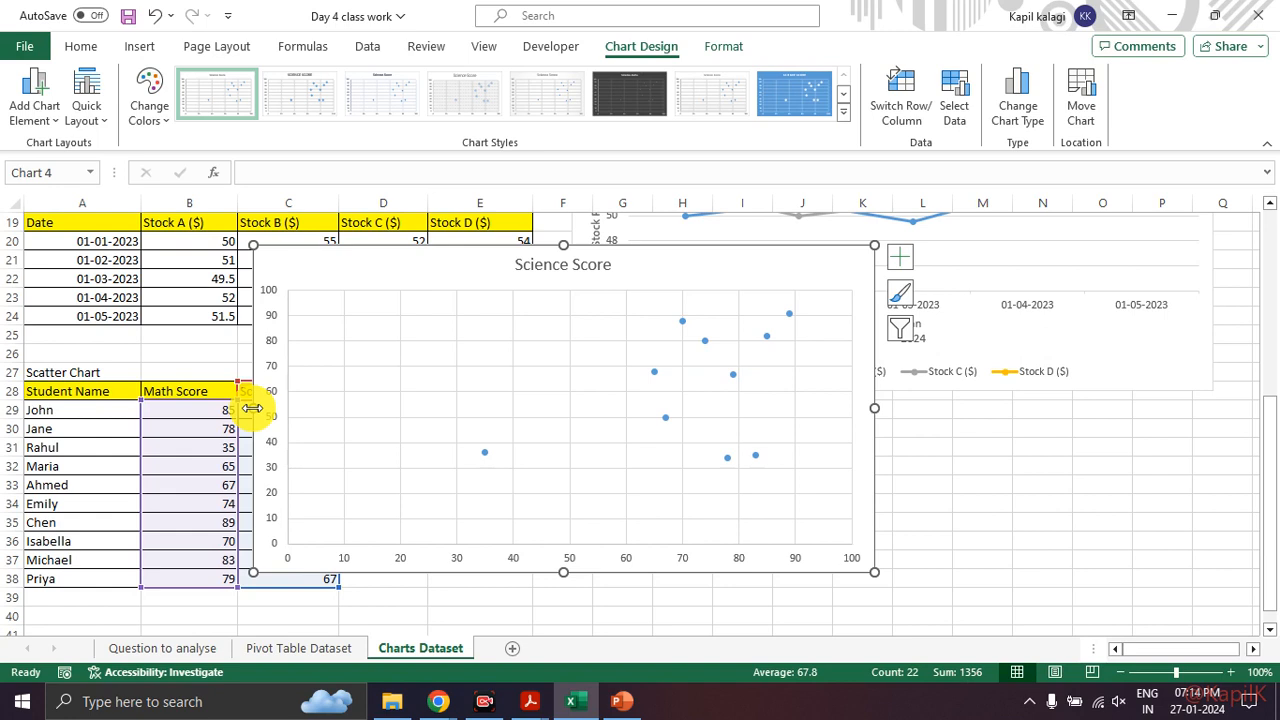
Step: Add axis titles to the scatter chart of math and science scores
left_click(900, 257)
left_click(946, 299)
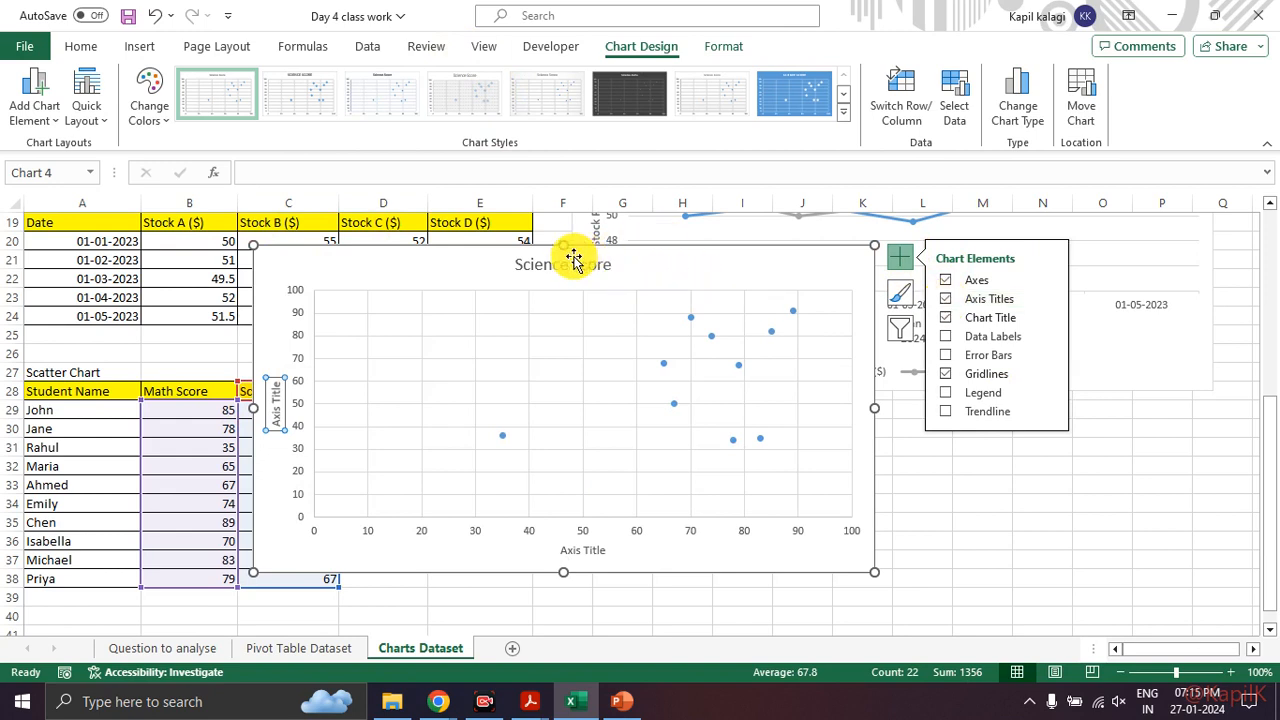
Step: Set the scatter chart's horizontal axis title to "Maths Score"
left_click(900, 257)
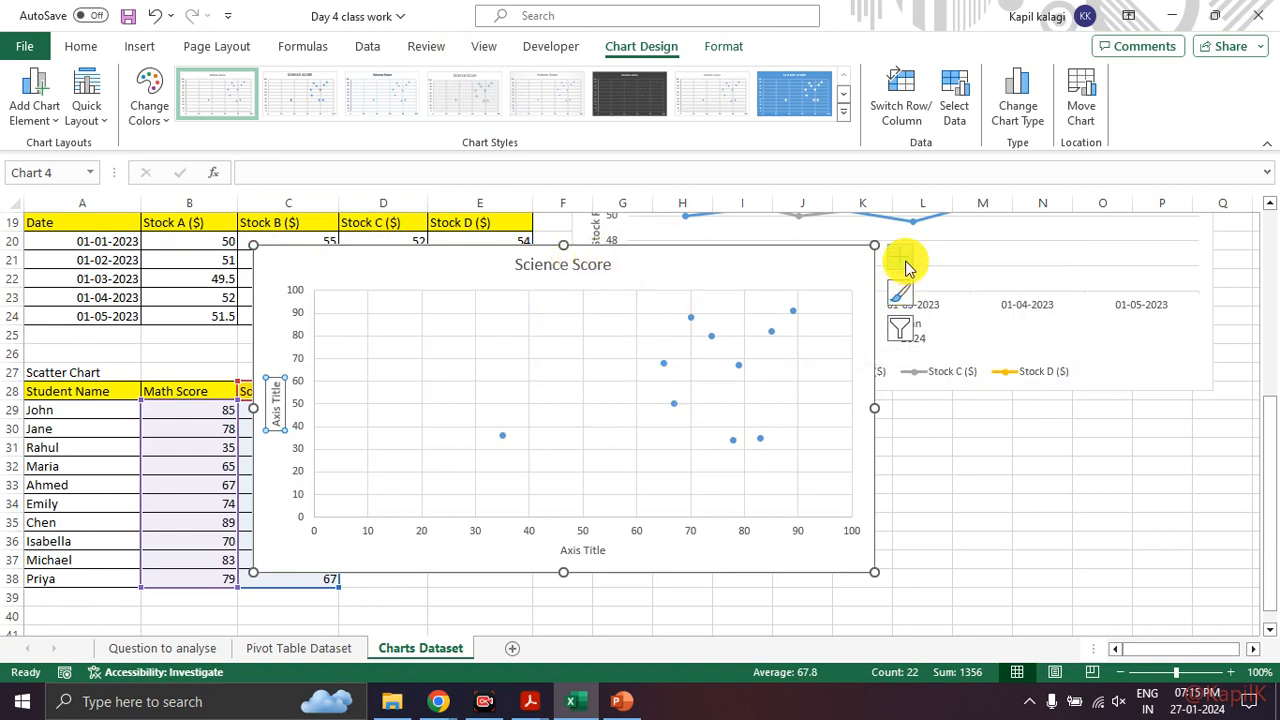
left_click(587, 551)
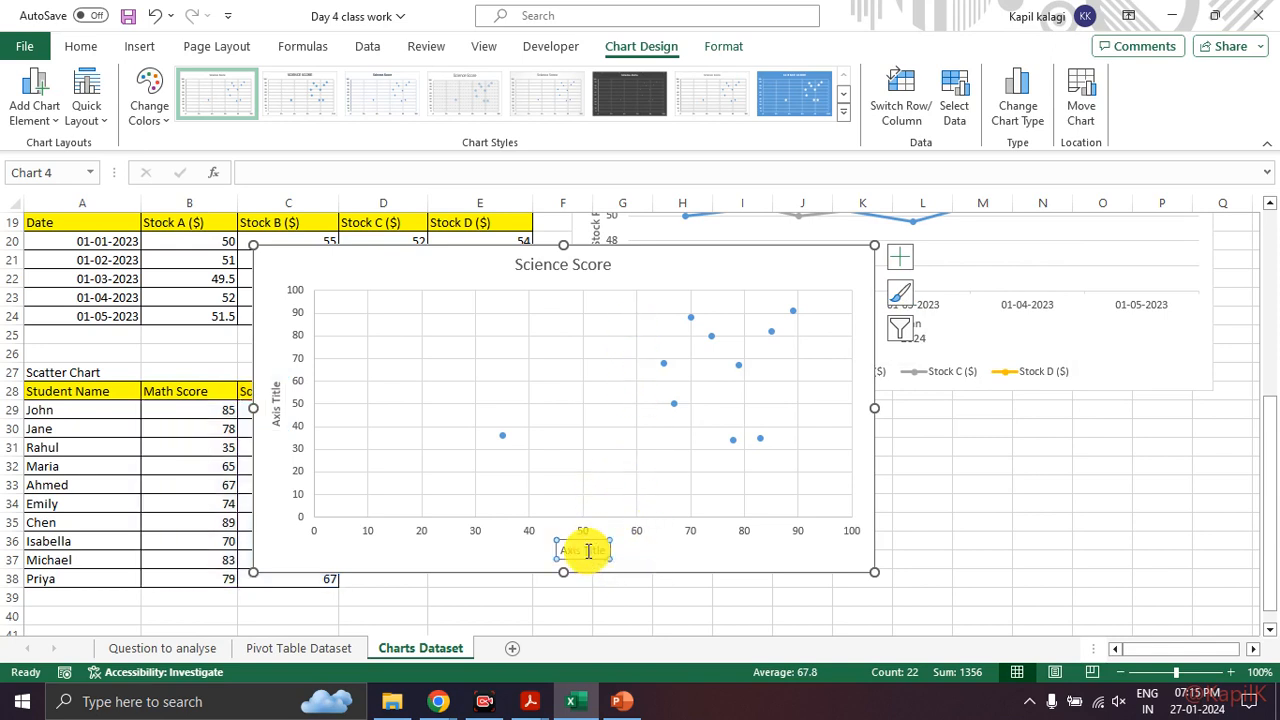
double_click(587, 551)
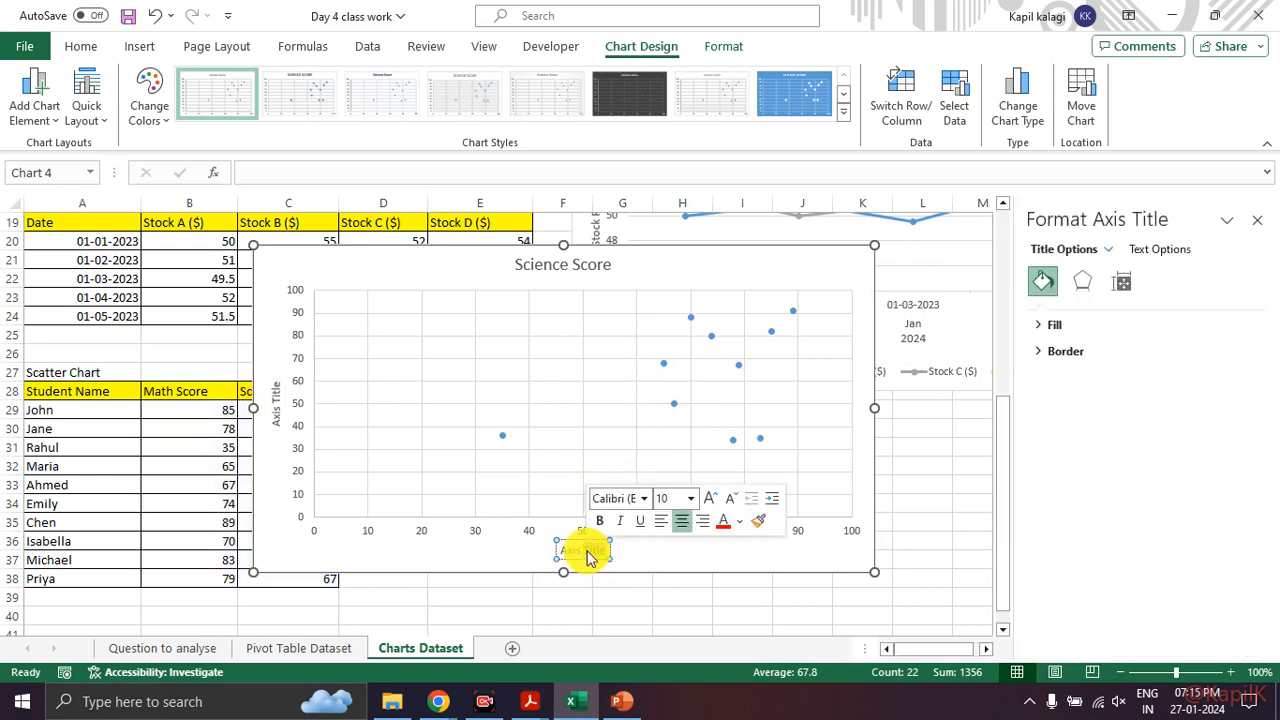
key("BackSpace")
key("BackSpace")
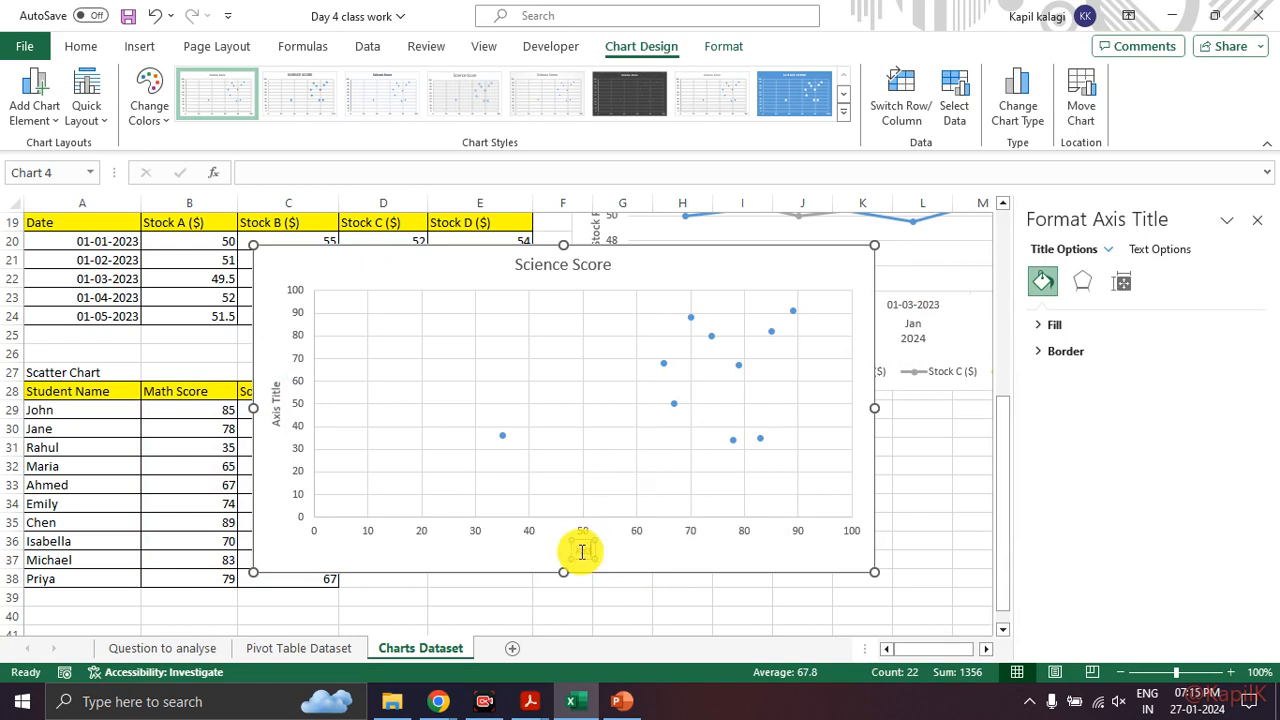
key("BackSpace")
key("BackSpace")
key("BackSpace")
type("Math Score")
Step: Set the scatter chart's vertical axis title to "Science Score"
double_click(276, 404)
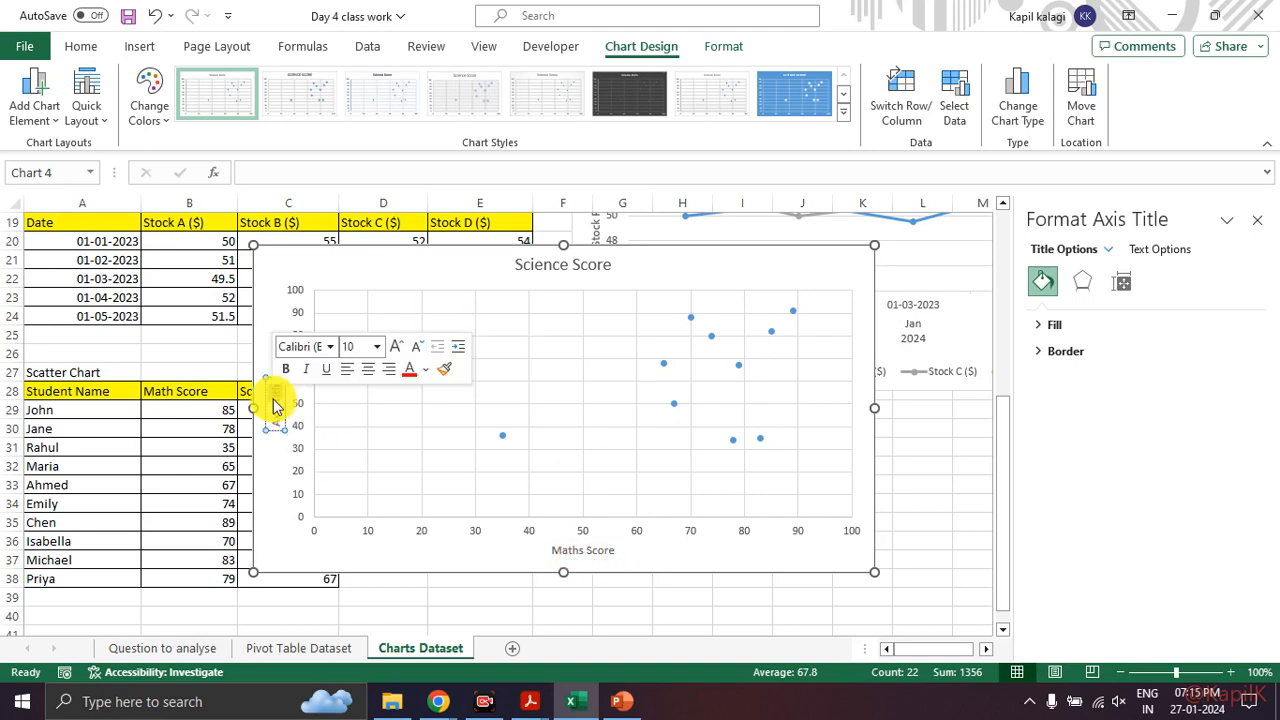
key("BackSpace")
key("BackSpace")
key("BackSpace")
key("BackSpace")
key("BackSpace")
key("BackSpace")
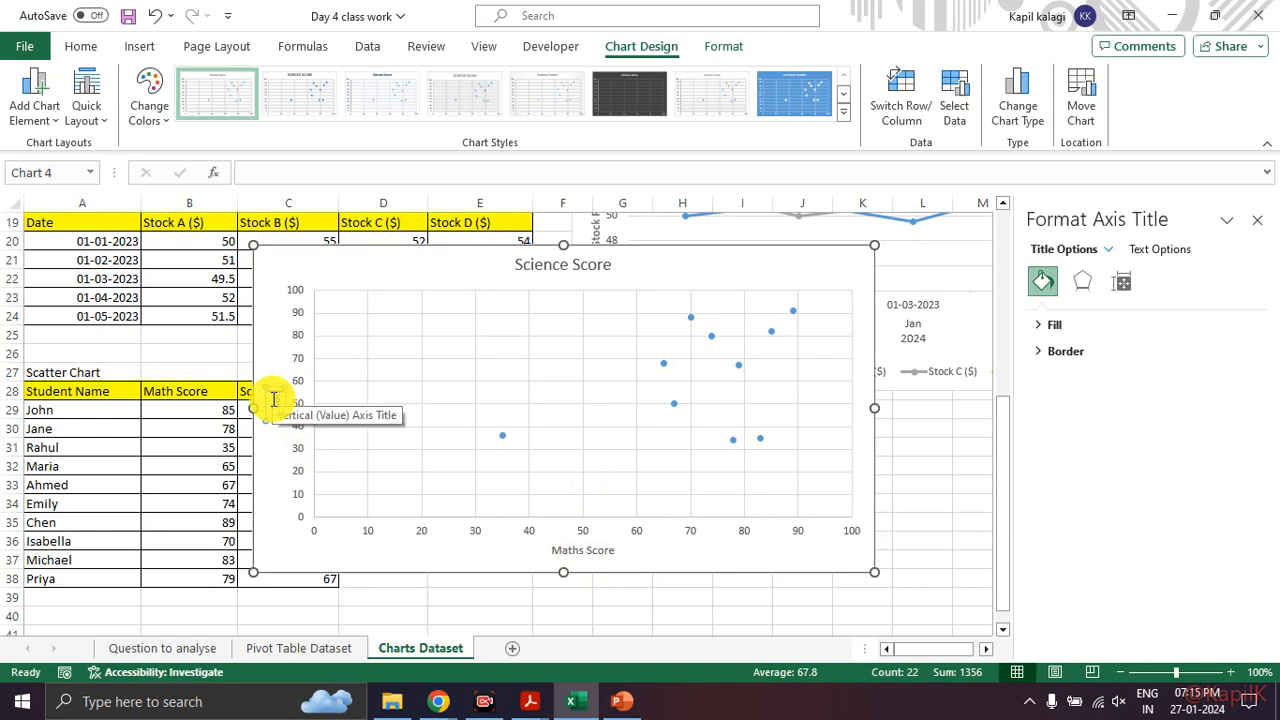
type("Science Score")
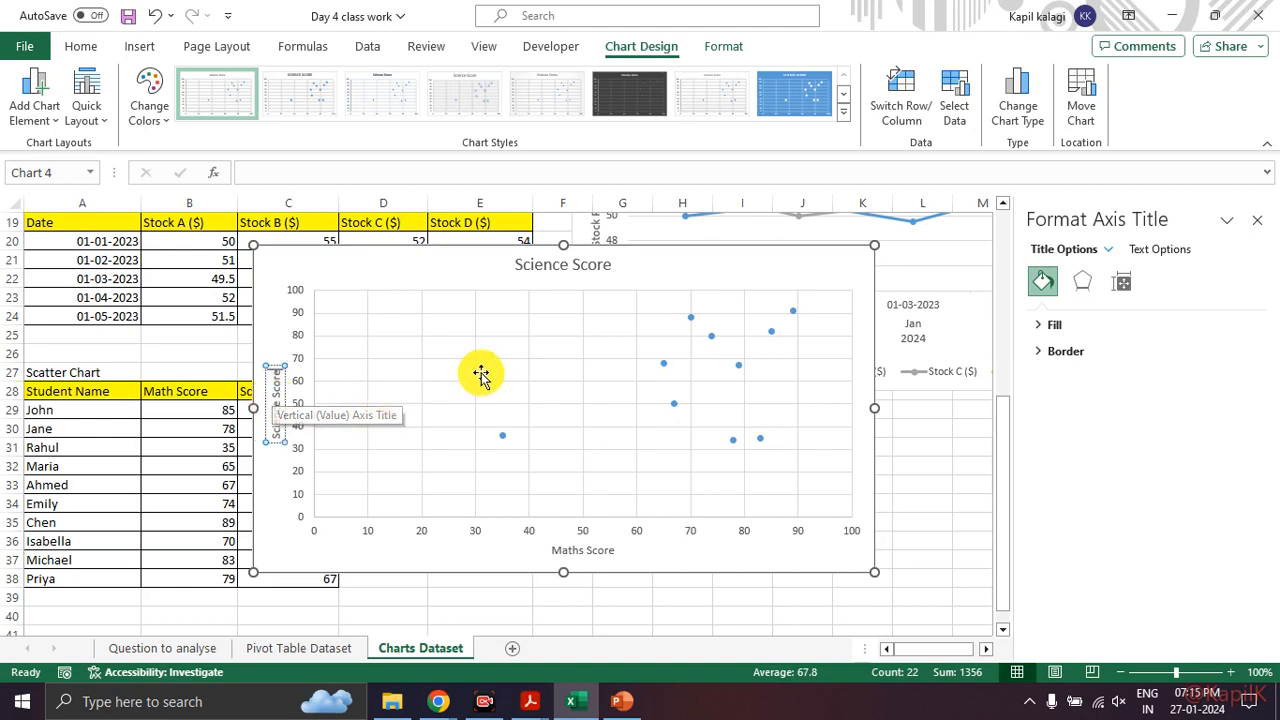
Step: Change the scatter chart's title to "Relation between Maths and Science"
left_click(560, 266)
double_click(560, 268)
triple_click(560, 272)
type("Relati")
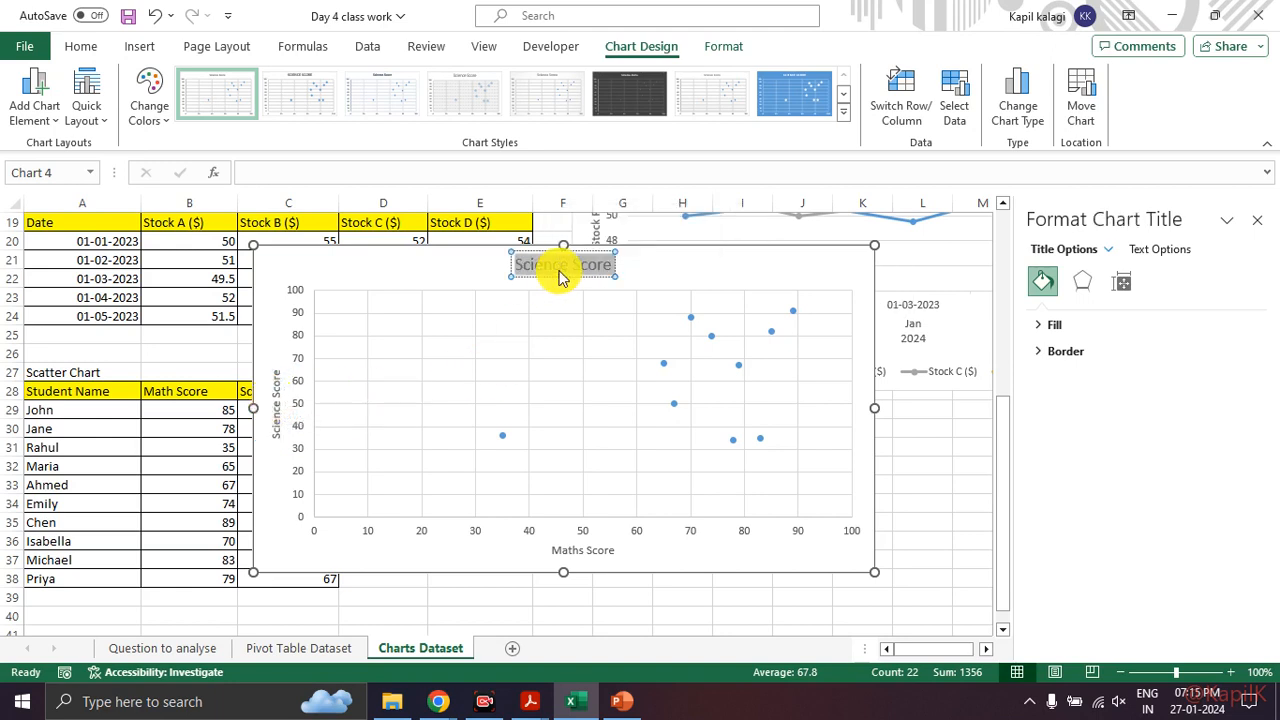
type("on")
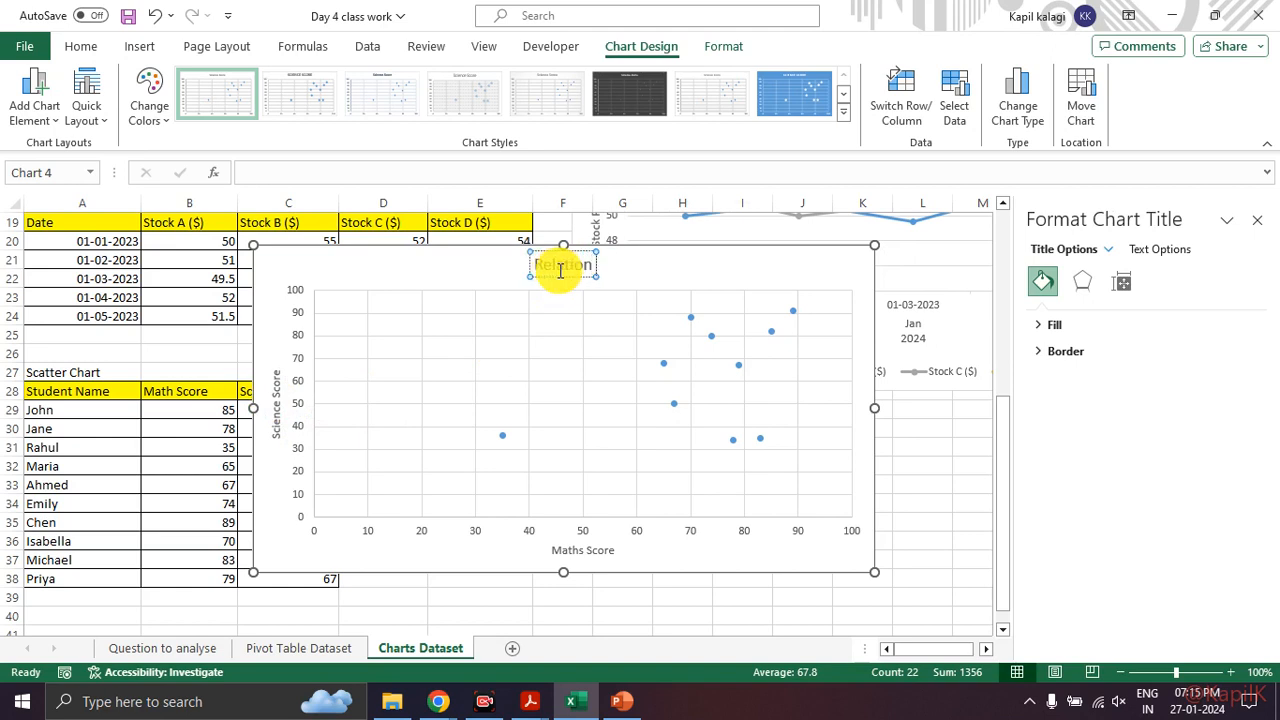
type(" betwee")
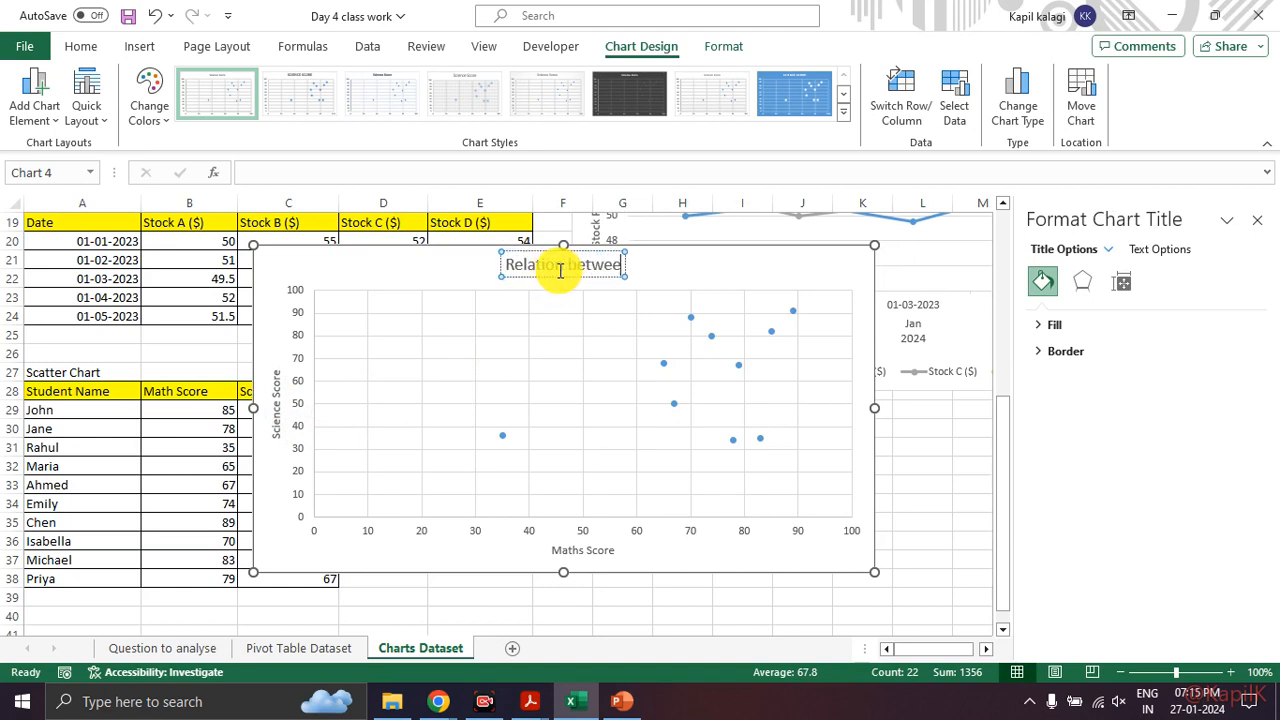
type("n Maths and")
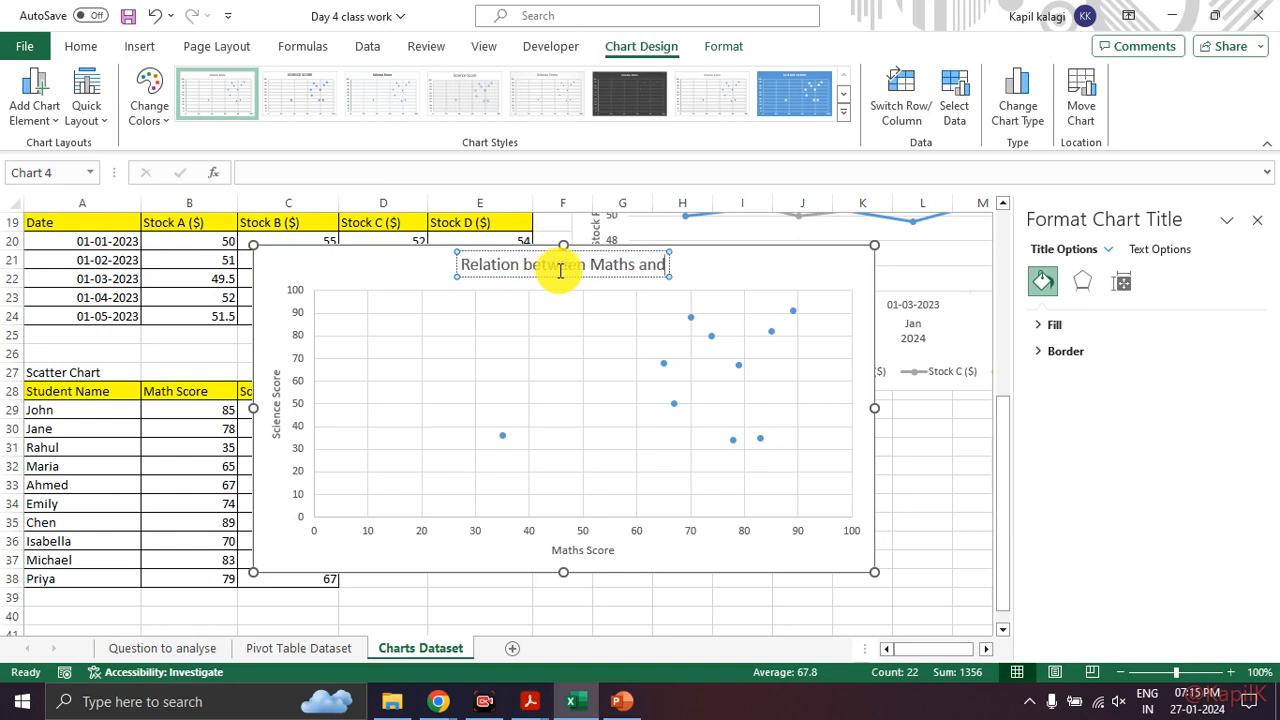
type(" Science")
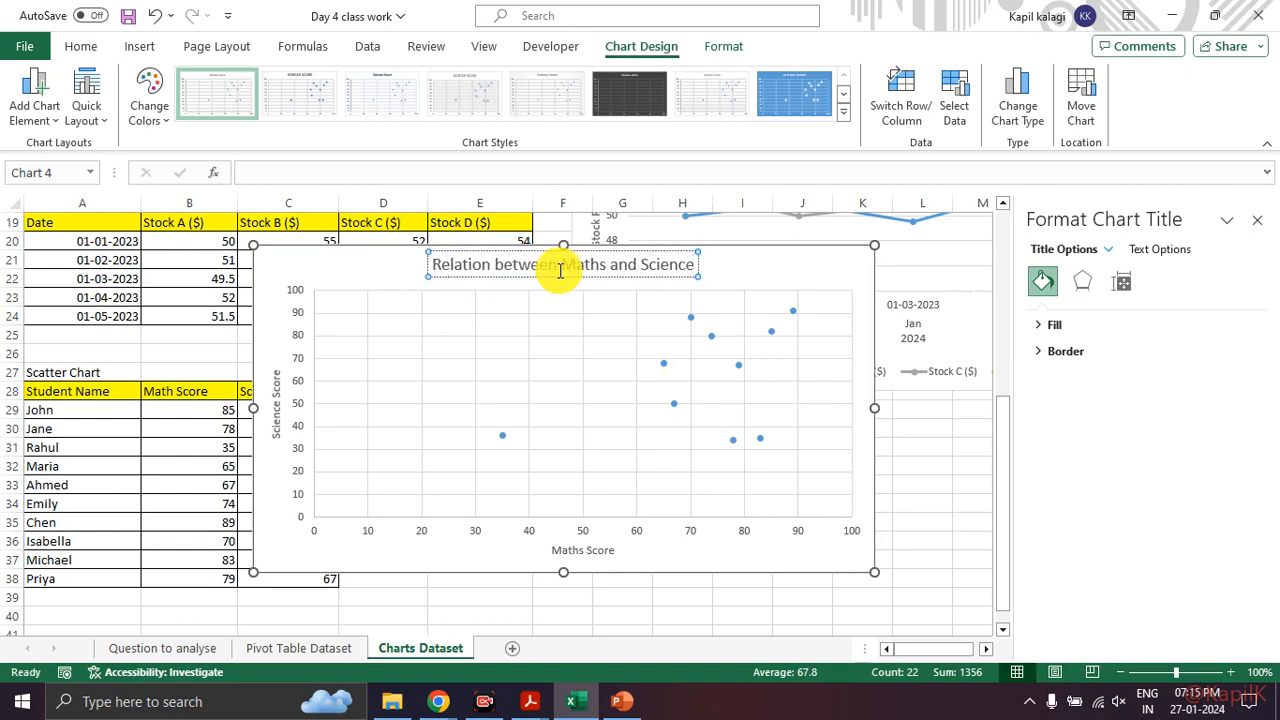
key("Escape")
left_click(791, 262)
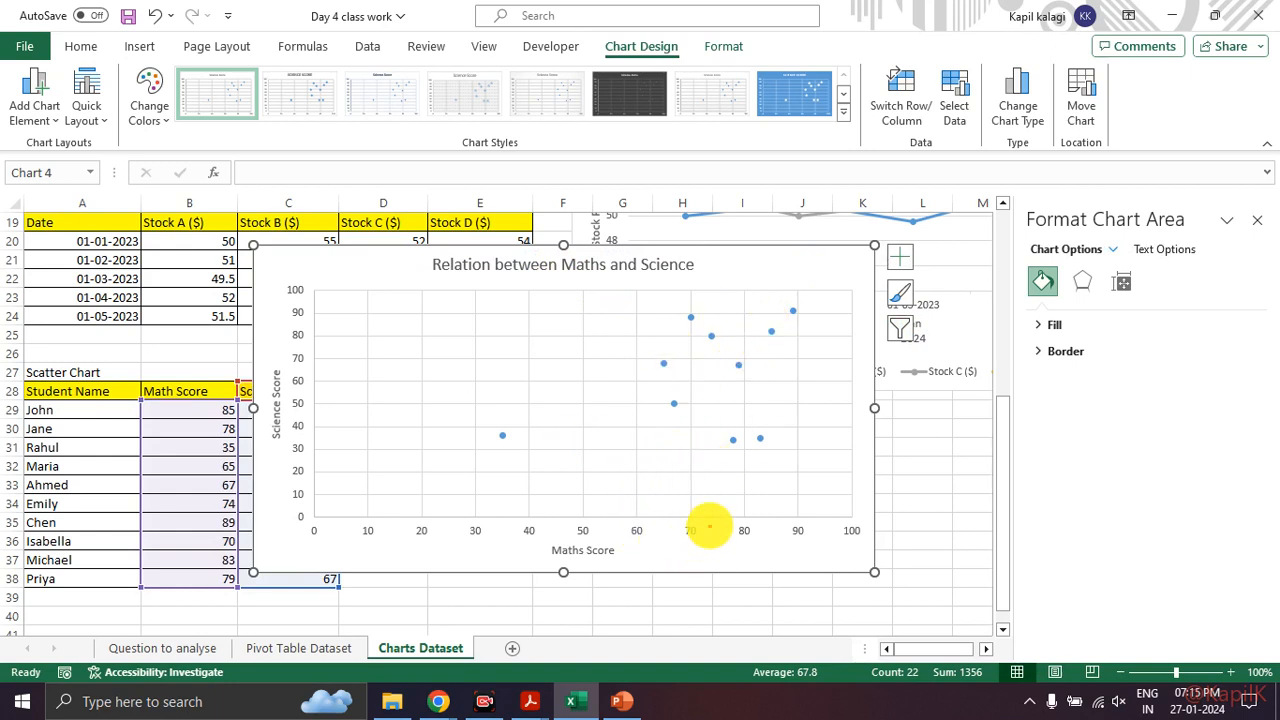
Step: Examine the cluster of high-scoring points and trace the highest point back to both the Science and Maths axes
left_click_drag(600, 487, 741, 494)
mouse_move(698, 292)
left_mouse_down()
mouse_move(681, 306)
mouse_move(811, 349)
mouse_move(723, 283)
mouse_move(692, 290)
left_mouse_up()
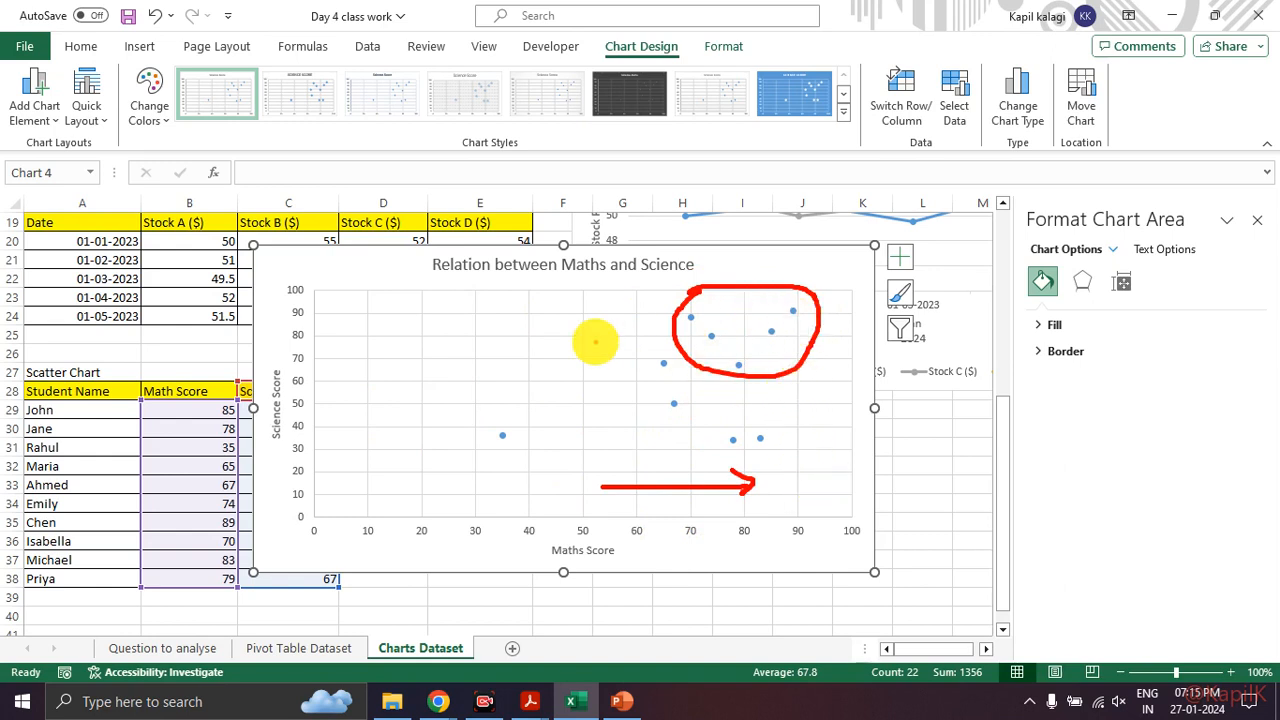
mouse_move(793, 300)
left_mouse_down()
mouse_move(815, 305)
mouse_move(796, 296)
left_mouse_up()
left_click_drag(315, 304, 320, 305)
left_click_drag(384, 311, 398, 312)
left_click_drag(538, 314, 589, 314)
left_click_drag(624, 313, 640, 314)
left_click_drag(771, 318, 799, 345)
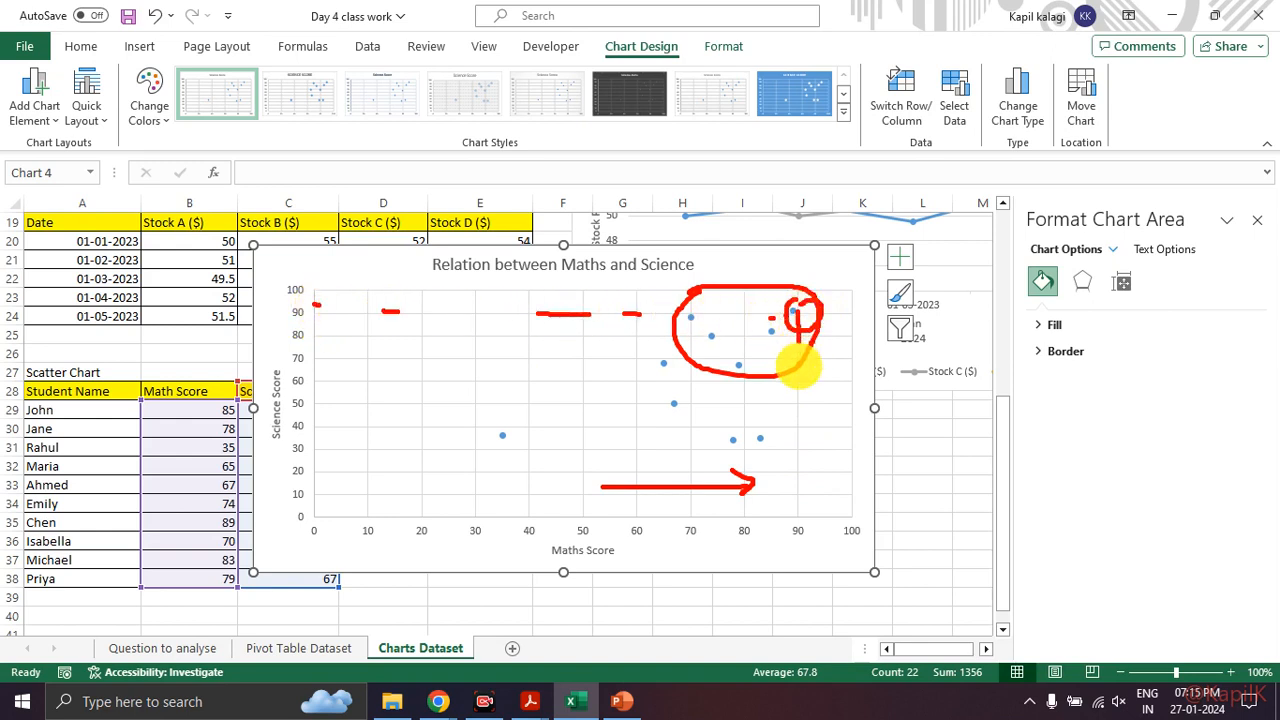
left_click_drag(800, 400, 800, 436)
left_click_drag(800, 465, 798, 489)
key("Escape")
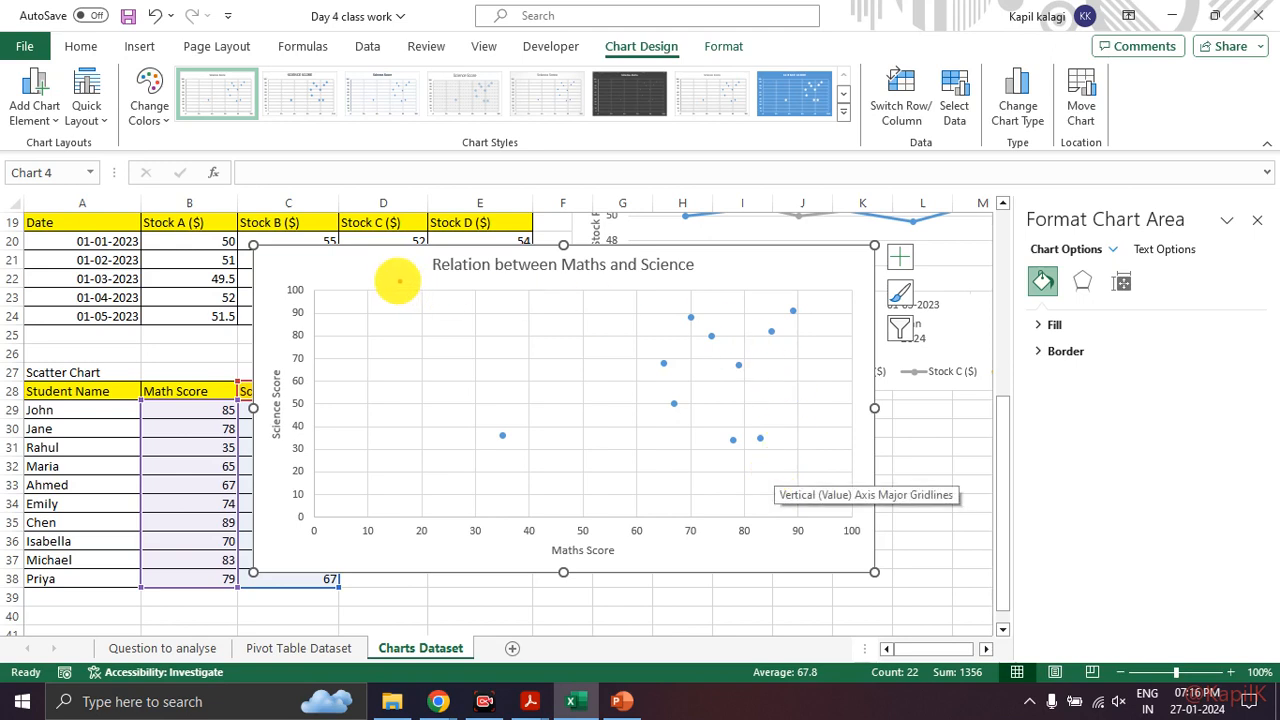
Step: Compare the highest-scoring points with the point at 70 in maths by reading each against both axes
mouse_move(798, 290)
left_mouse_down()
mouse_move(751, 316)
mouse_move(803, 293)
mouse_move(799, 490)
mouse_move(820, 481)
left_mouse_up()
mouse_move(314, 294)
left_mouse_down()
mouse_move(761, 293)
mouse_move(763, 334)
mouse_move(788, 295)
left_mouse_up()
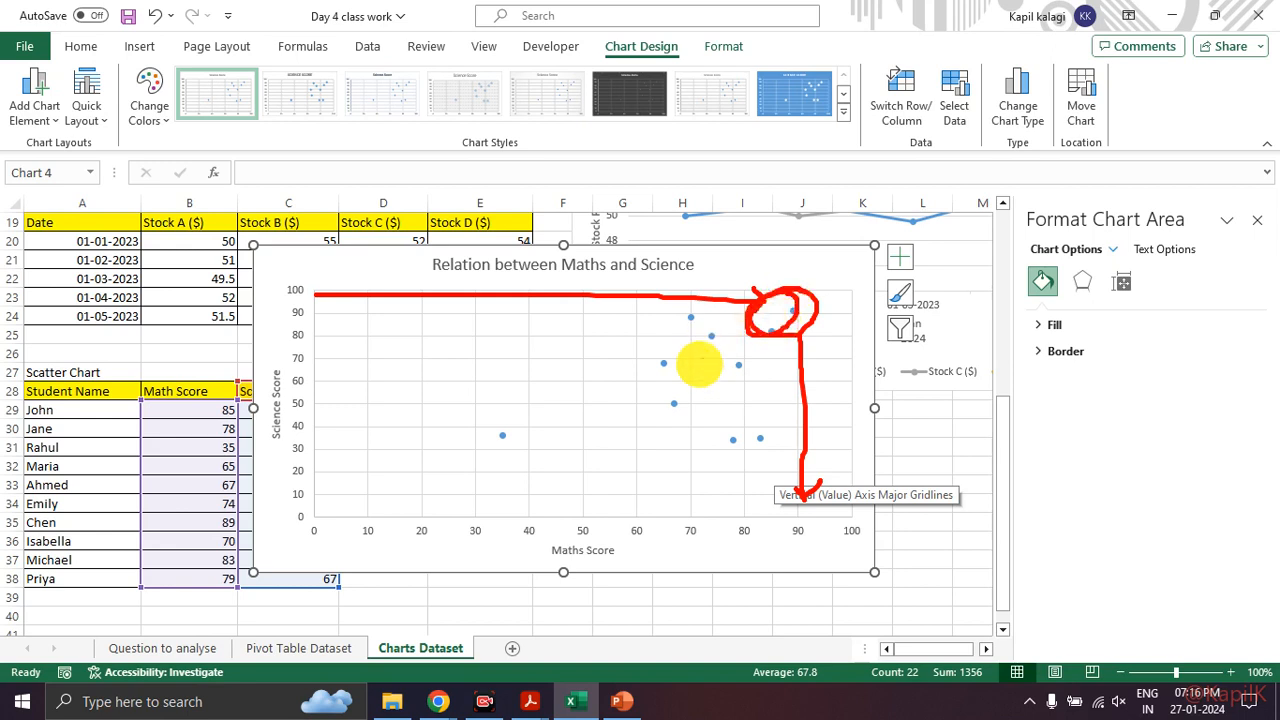
mouse_move(714, 314)
left_mouse_down()
mouse_move(694, 300)
mouse_move(705, 318)
left_mouse_up()
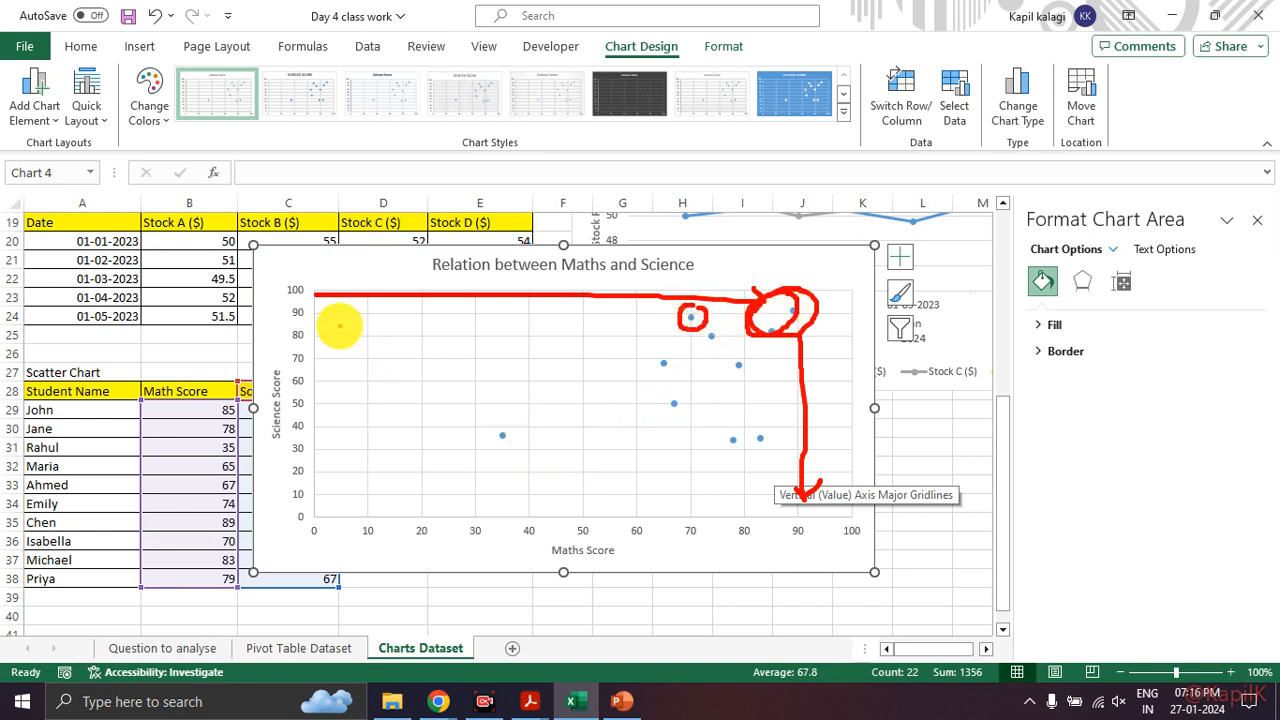
mouse_move(318, 322)
left_mouse_down()
mouse_move(475, 335)
mouse_move(658, 318)
mouse_move(694, 400)
mouse_move(695, 495)
left_mouse_up()
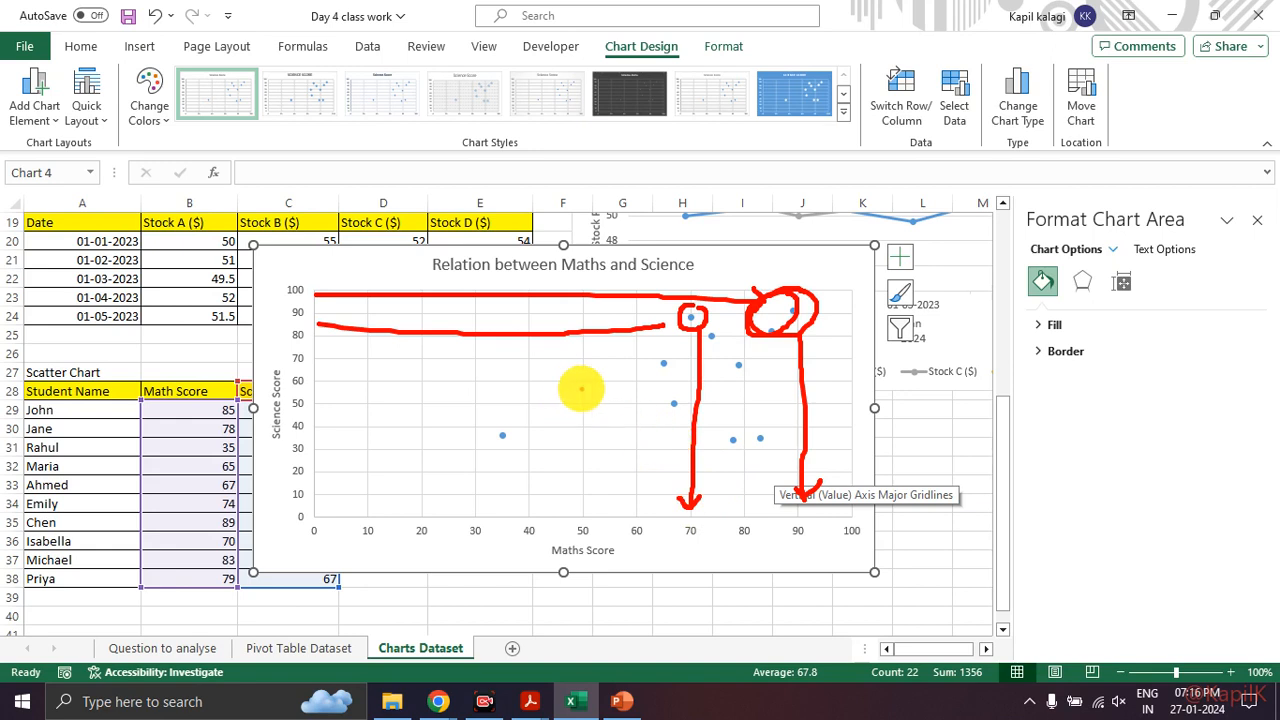
key("Escape")
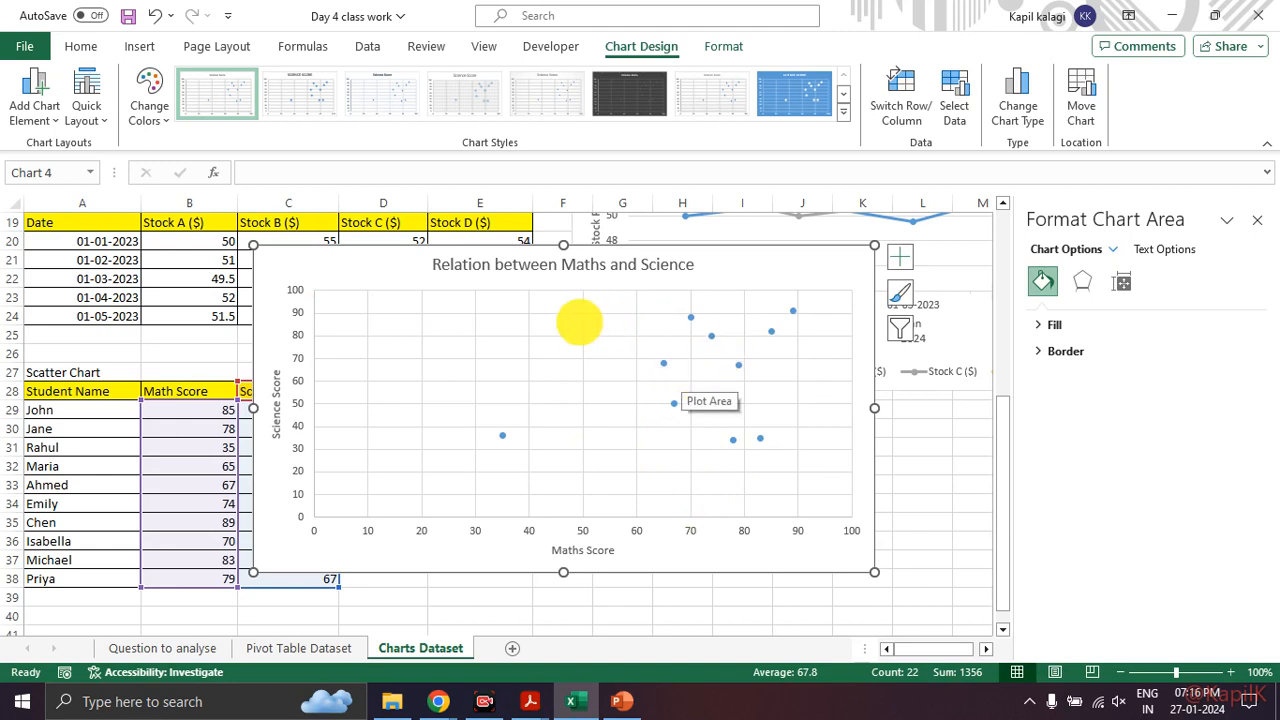
Step: Examine how the points above 80 in both subjects differ from the group with maths scores between 60 and 85 and lower science scores
mouse_move(317, 333)
left_mouse_down()
mouse_move(731, 343)
mouse_move(738, 545)
left_mouse_up()
mouse_move(788, 292)
left_mouse_down()
mouse_move(826, 338)
mouse_move(785, 294)
left_mouse_up()
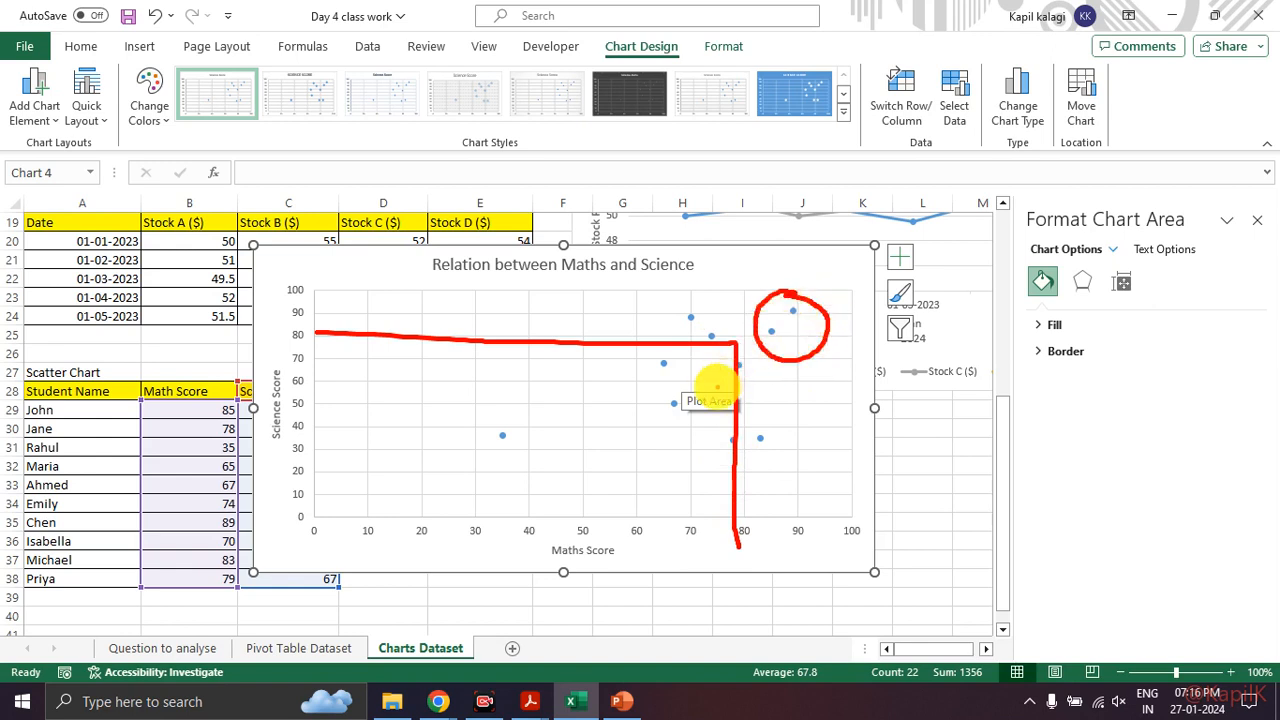
mouse_move(686, 353)
left_mouse_down()
mouse_move(651, 377)
mouse_move(760, 460)
mouse_move(665, 352)
left_mouse_up()
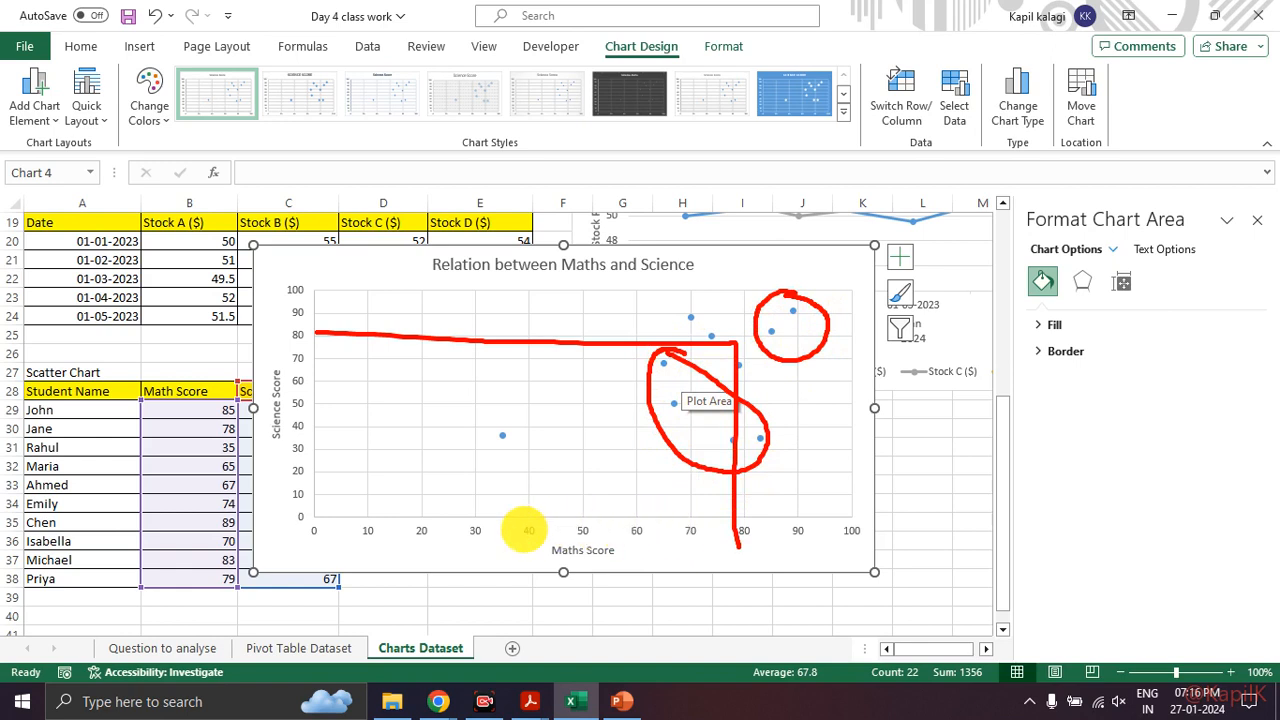
left_click_drag(656, 525, 729, 523)
left_click_drag(316, 376, 663, 384)
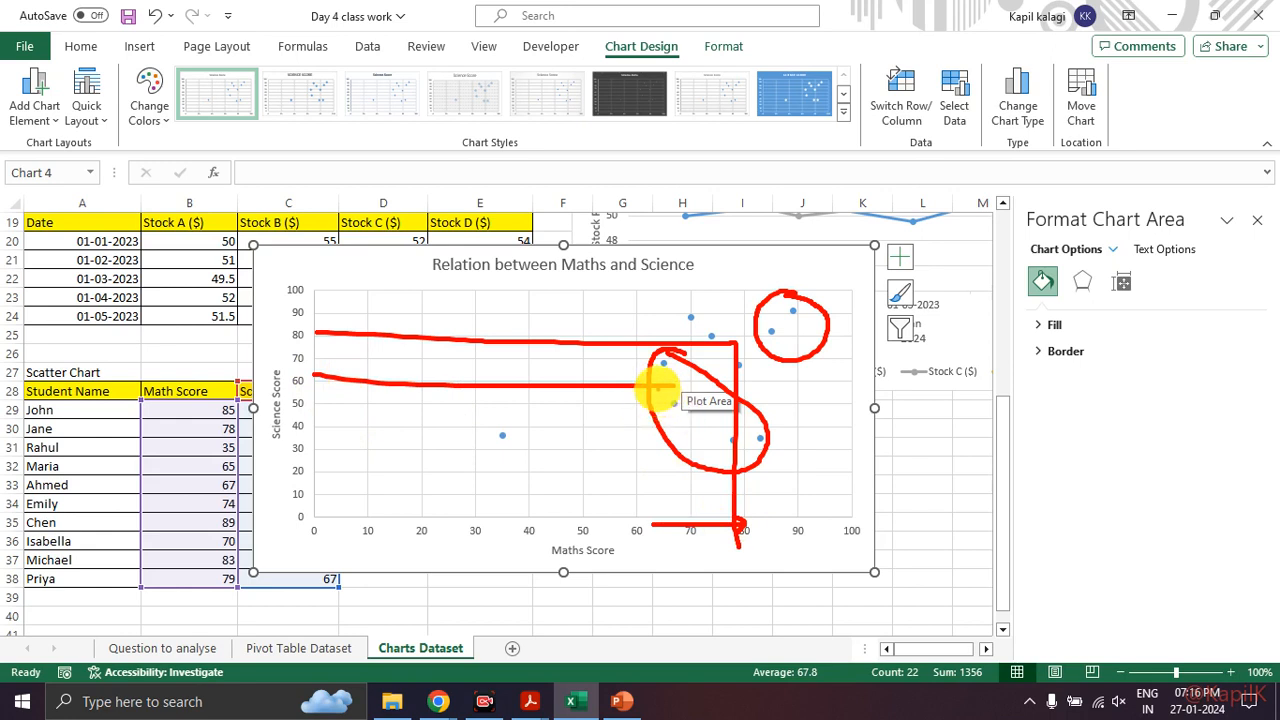
mouse_move(663, 391)
left_mouse_down()
mouse_move(651, 429)
mouse_move(688, 445)
left_mouse_up()
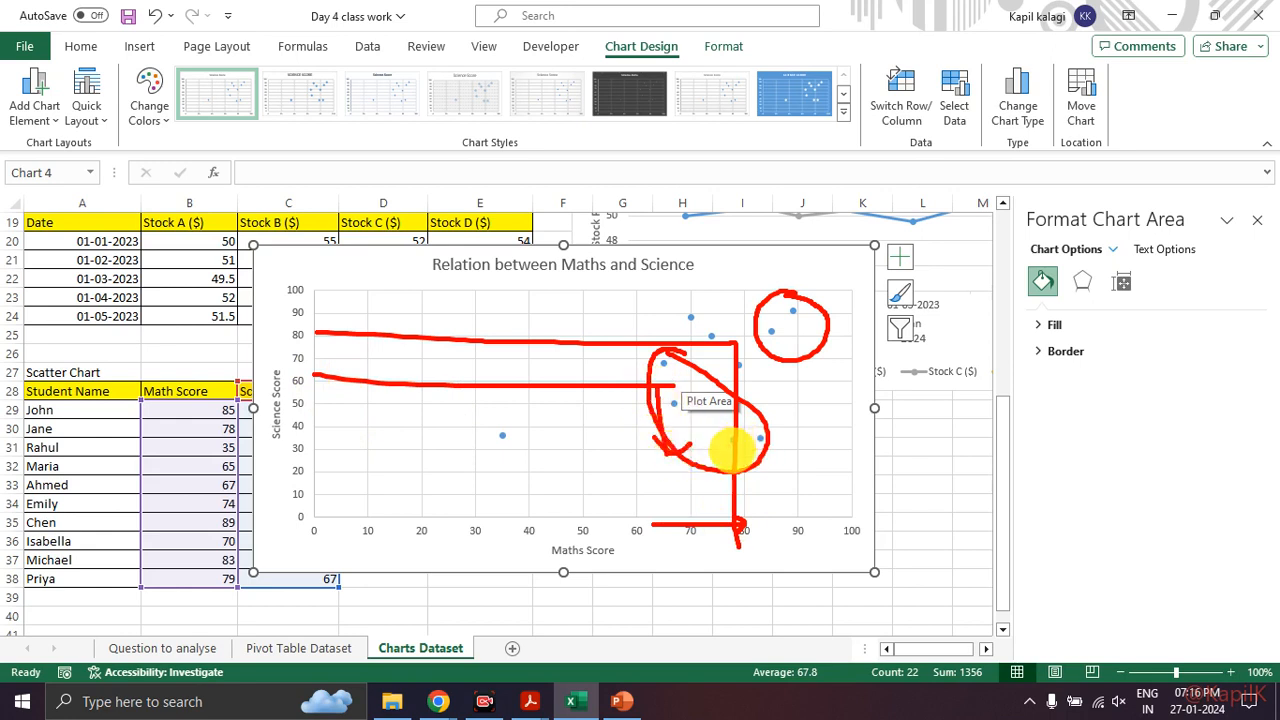
key("Escape")
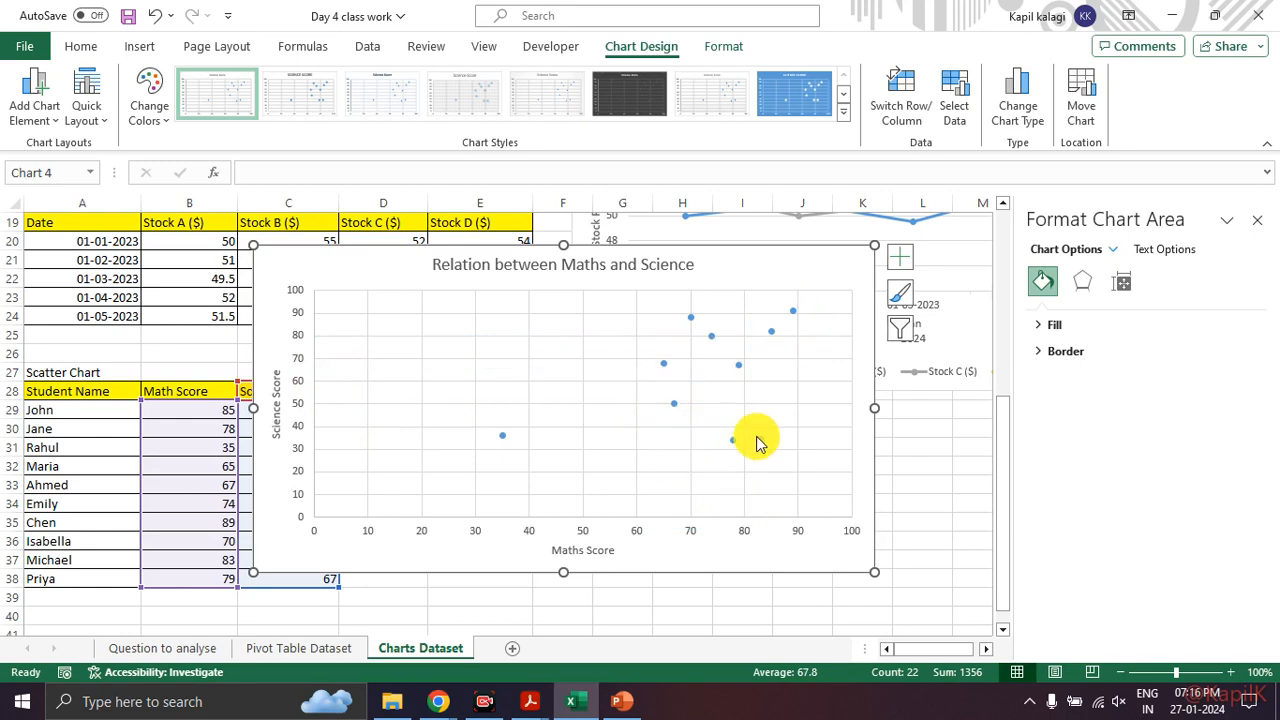
Step: Examine the three points with good maths scores but science scores of 50 or below against both axes
key("ctrl+2")
mouse_move(768, 413)
left_mouse_down()
mouse_move(697, 391)
mouse_move(677, 436)
mouse_move(781, 416)
left_mouse_up()
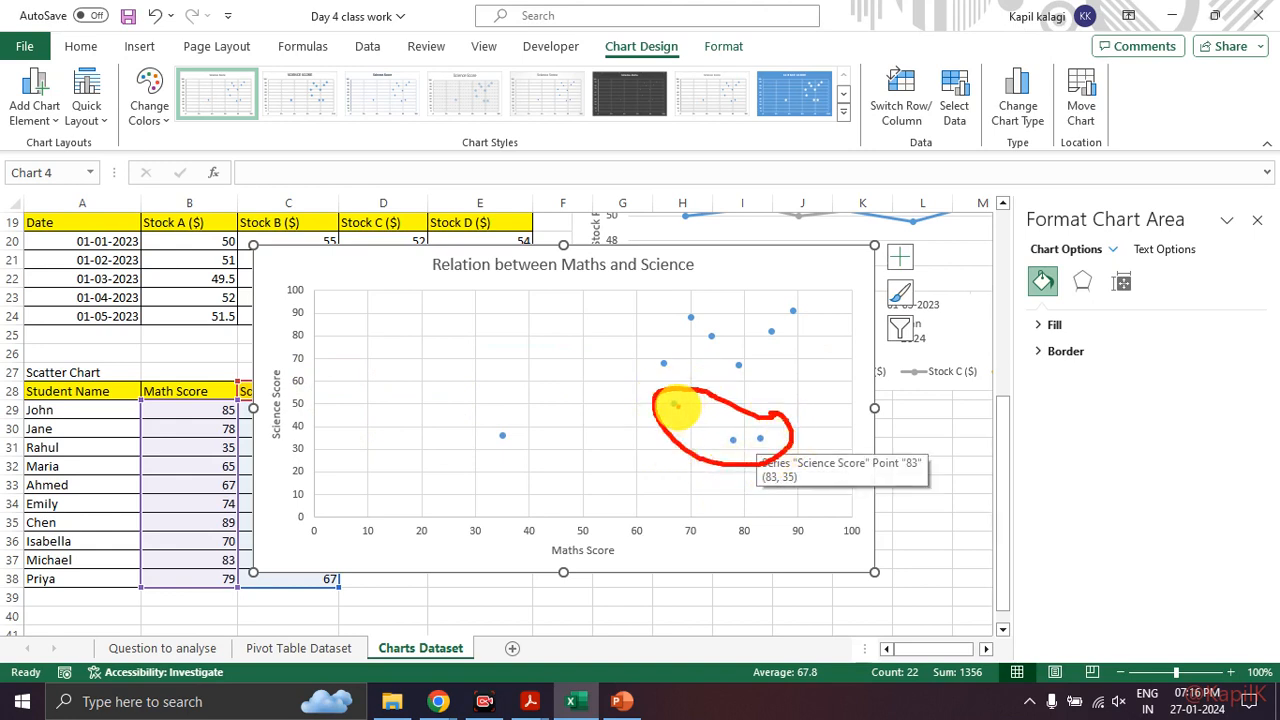
left_click_drag(677, 406, 687, 482)
left_click_drag(724, 440, 731, 488)
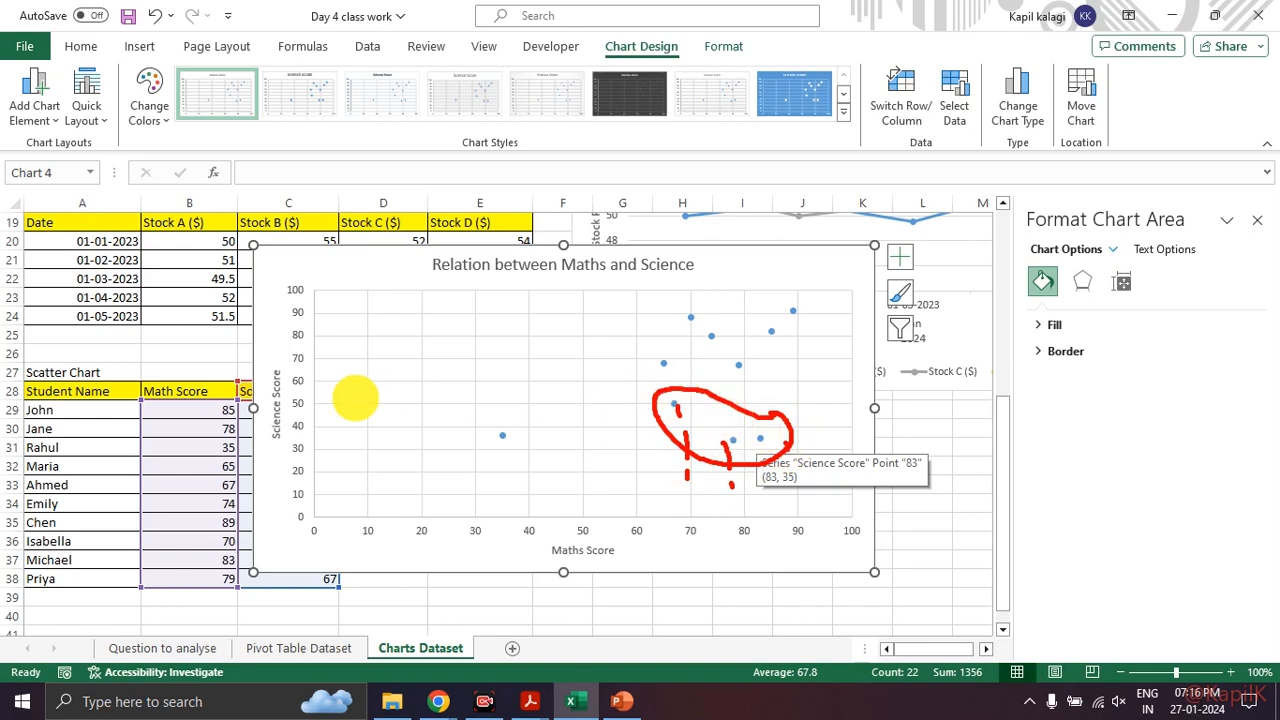
left_click_drag(319, 402, 677, 403)
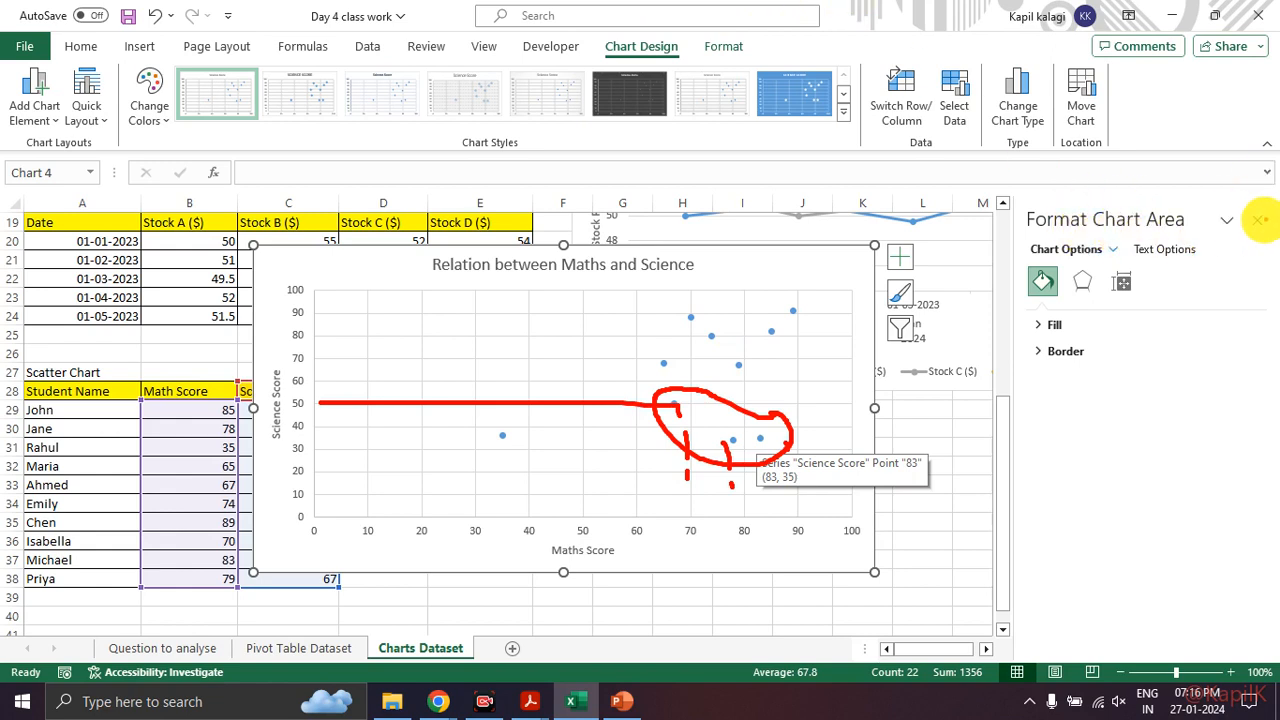
Step: Close the chart area formatting options and deselect the scatter chart
left_click(1257, 219)
left_click(940, 466)
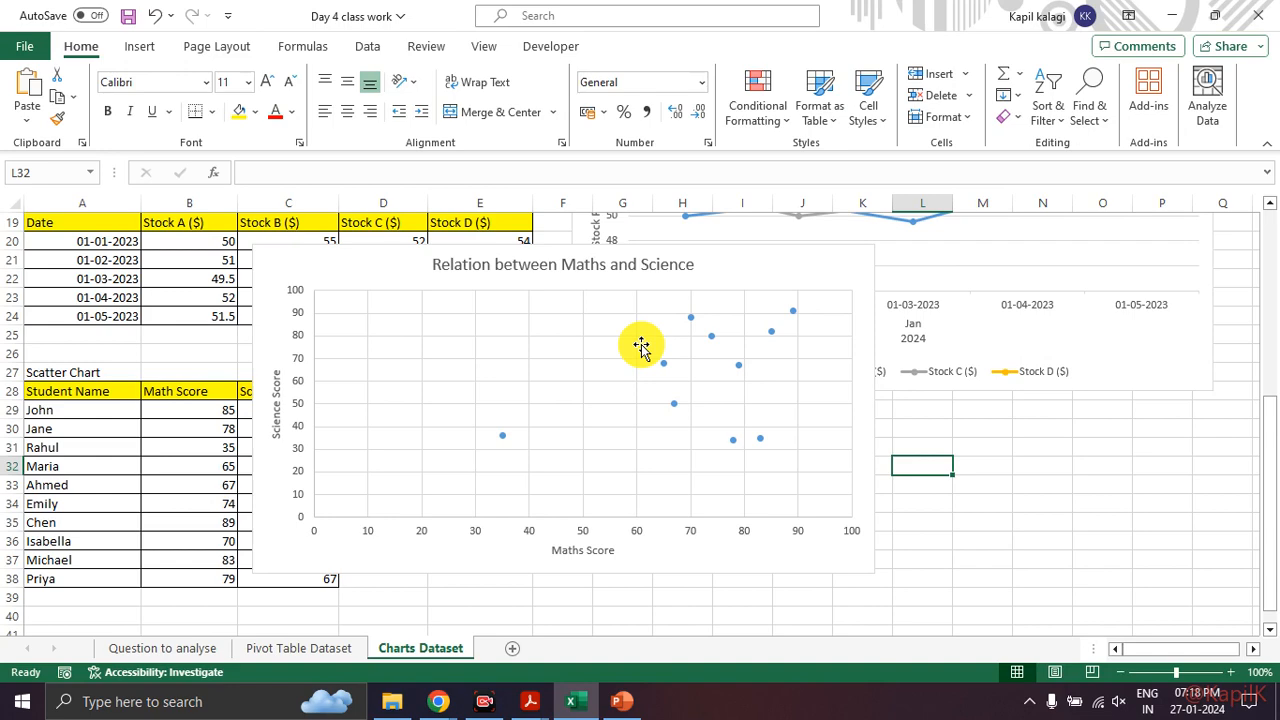
Step: Open the recommended charts for the monthly product data in A2:E7 and examine the Clustered Column suggestion
scroll(460, 277, "up", 6)
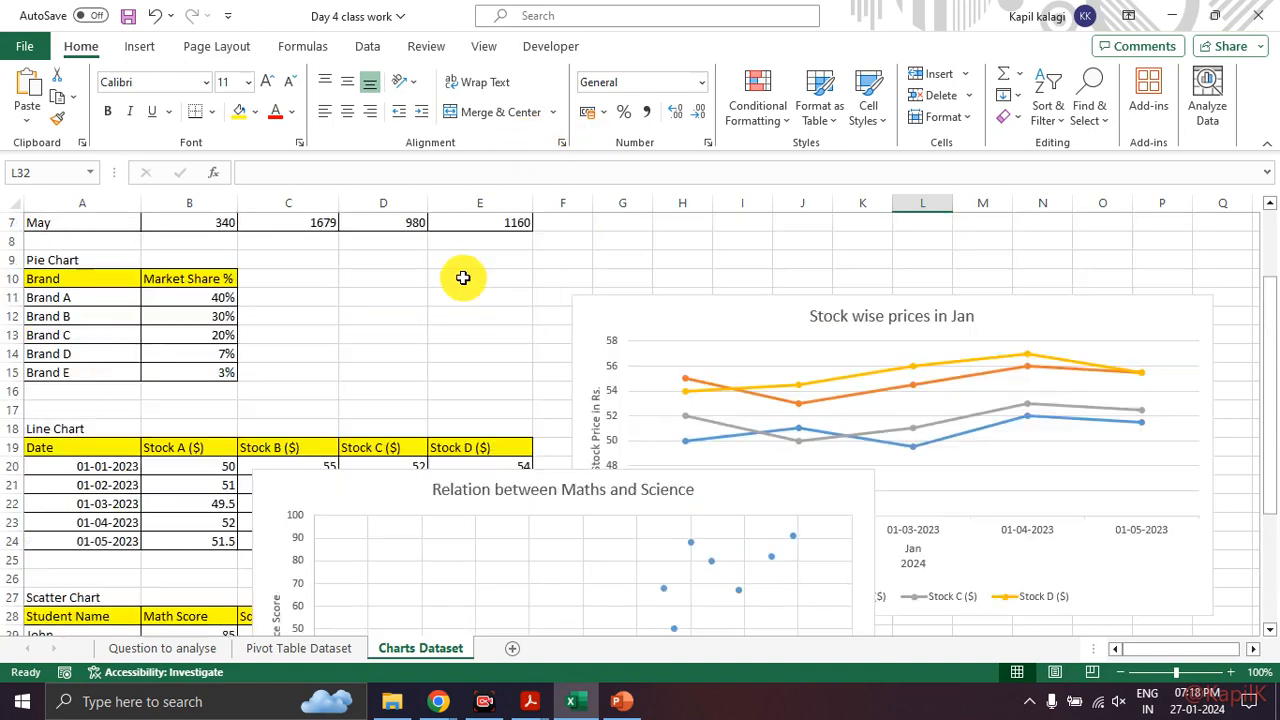
left_click_drag(89, 243, 495, 337)
left_click(145, 47)
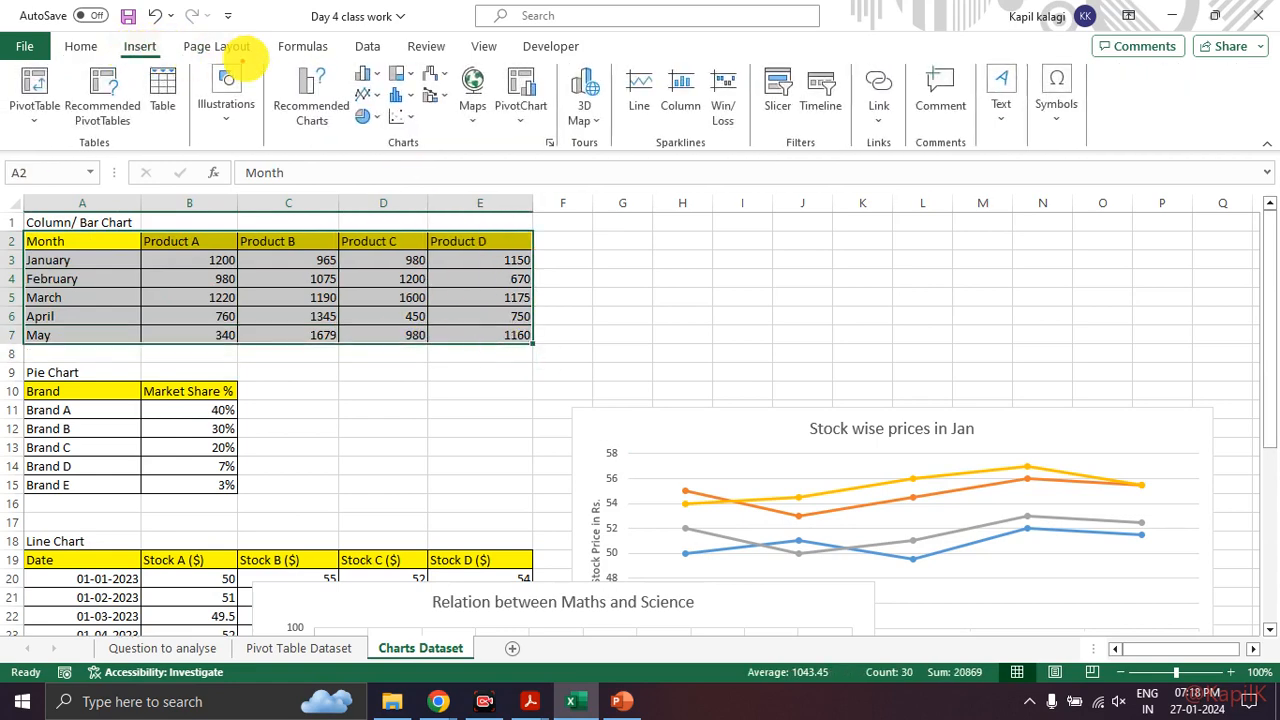
mouse_move(300, 49)
left_mouse_down()
mouse_move(320, 150)
mouse_move(300, 45)
left_mouse_up()
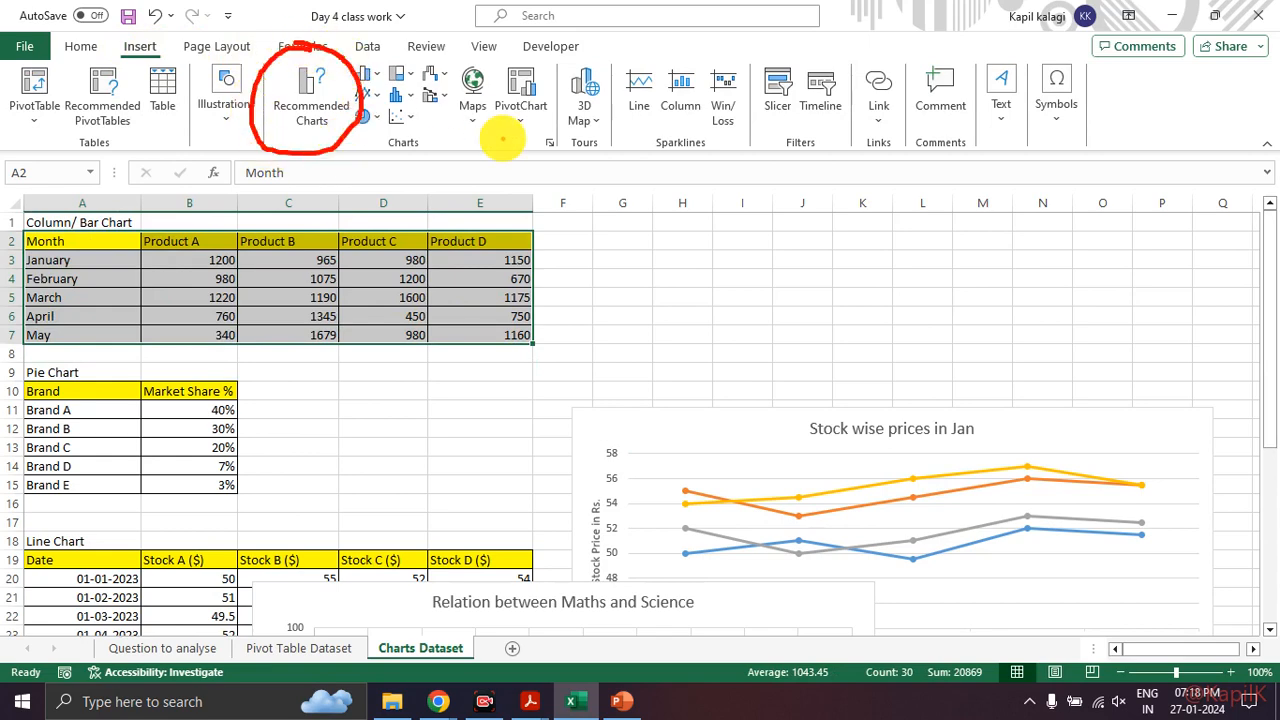
key("Escape")
left_click(321, 105)
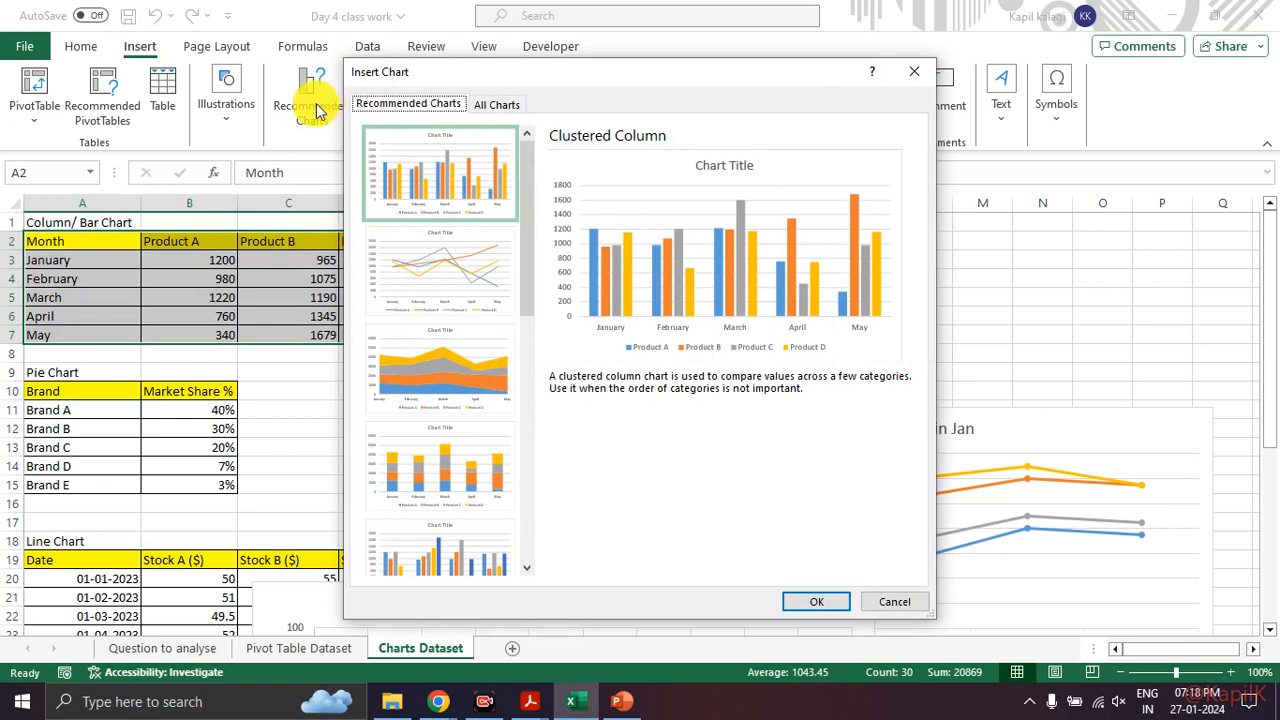
mouse_move(462, 160)
left_mouse_down()
mouse_move(478, 188)
mouse_move(530, 168)
left_mouse_up()
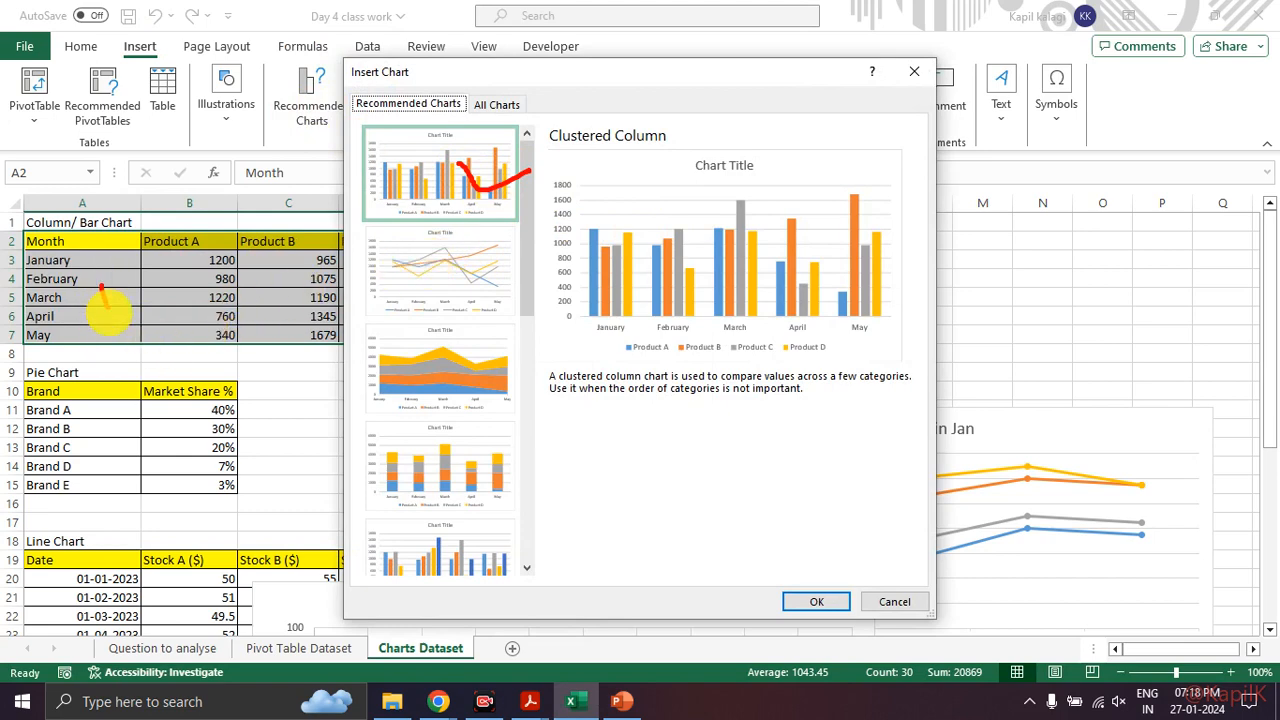
left_click_drag(101, 288, 322, 282)
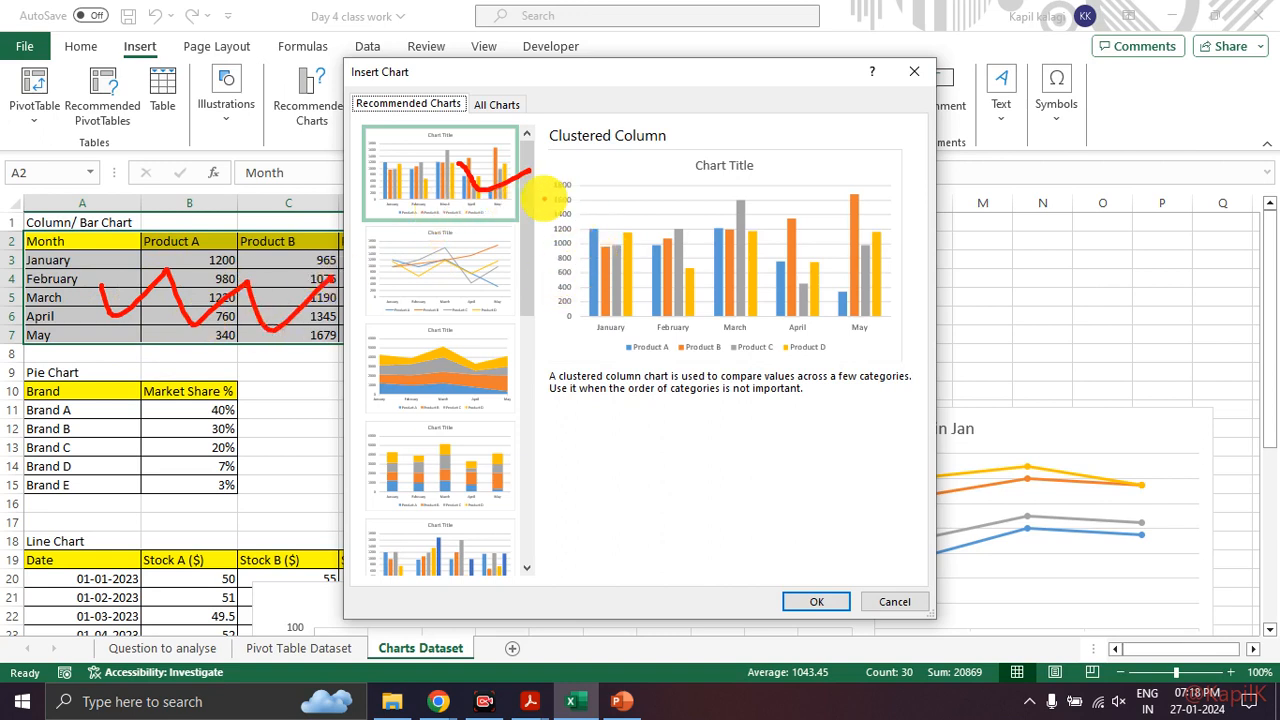
Step: Compare the Clustered Column and Stacked Column suggestions for the monthly product data, then close the chart recommendations without inserting one
left_click_drag(484, 190, 590, 195)
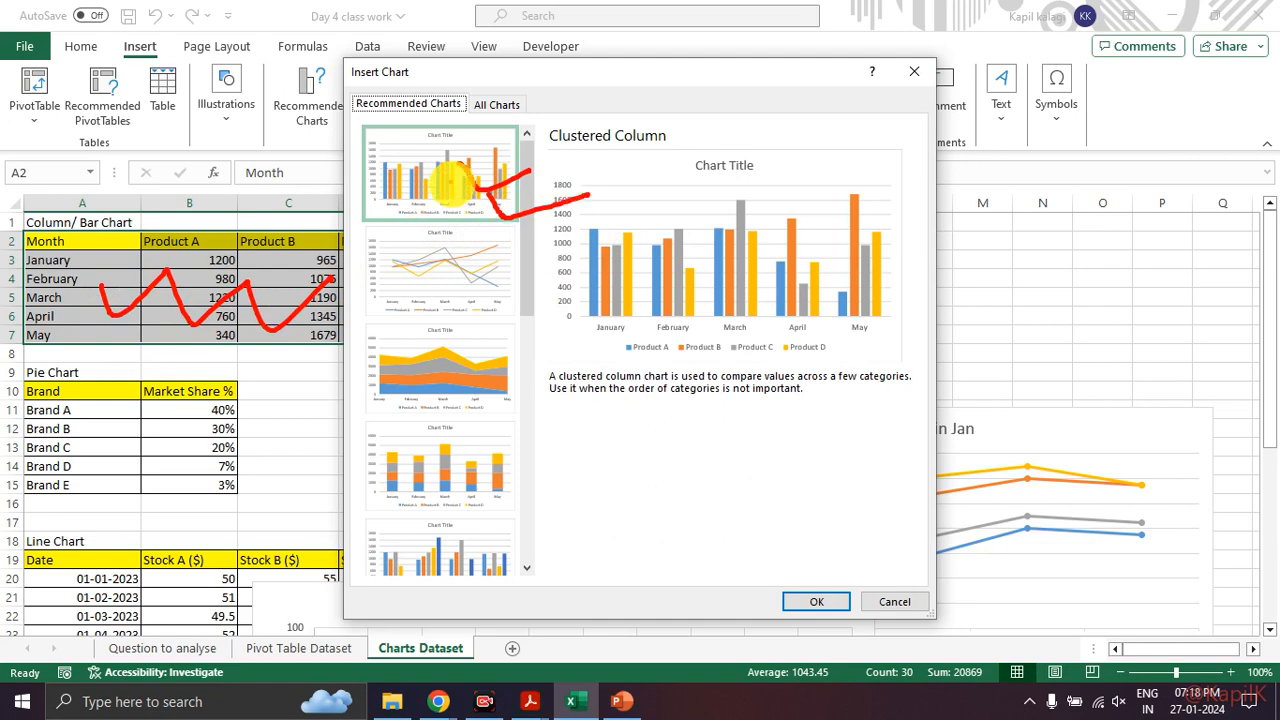
mouse_move(505, 412)
left_mouse_down()
mouse_move(380, 470)
mouse_move(490, 420)
left_mouse_up()
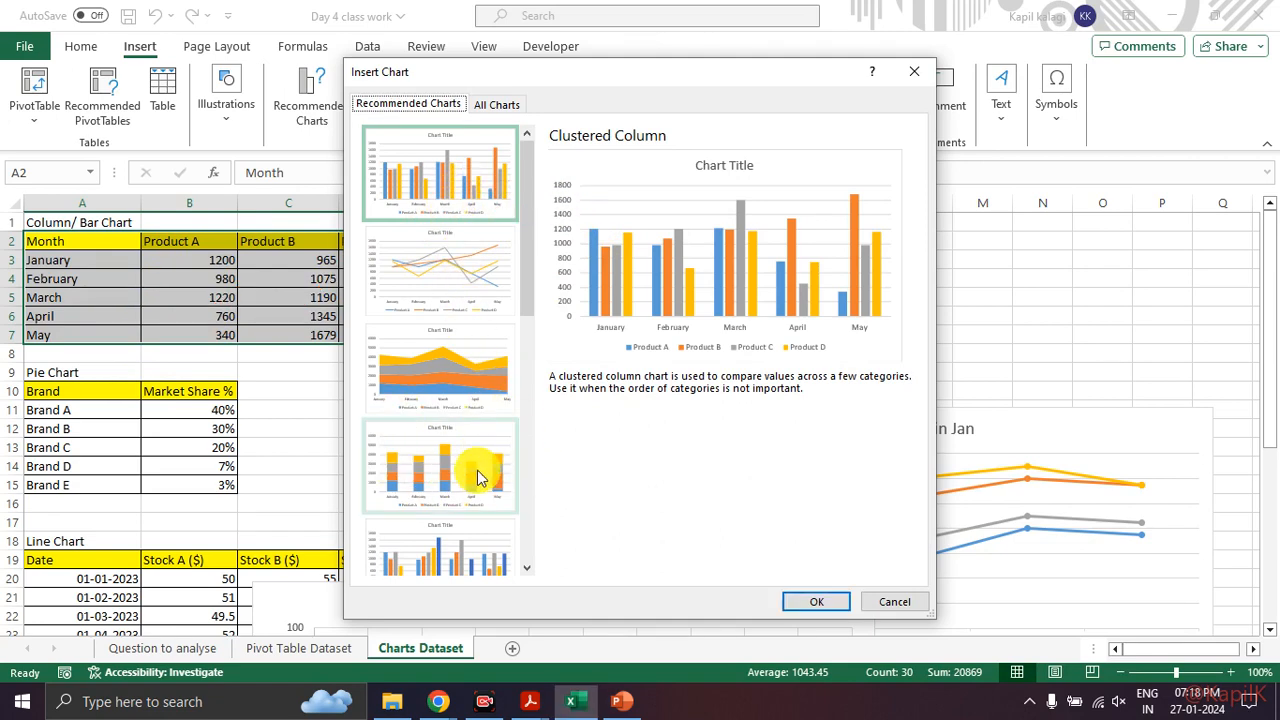
left_click(478, 463)
scroll(478, 463, "down", 5)
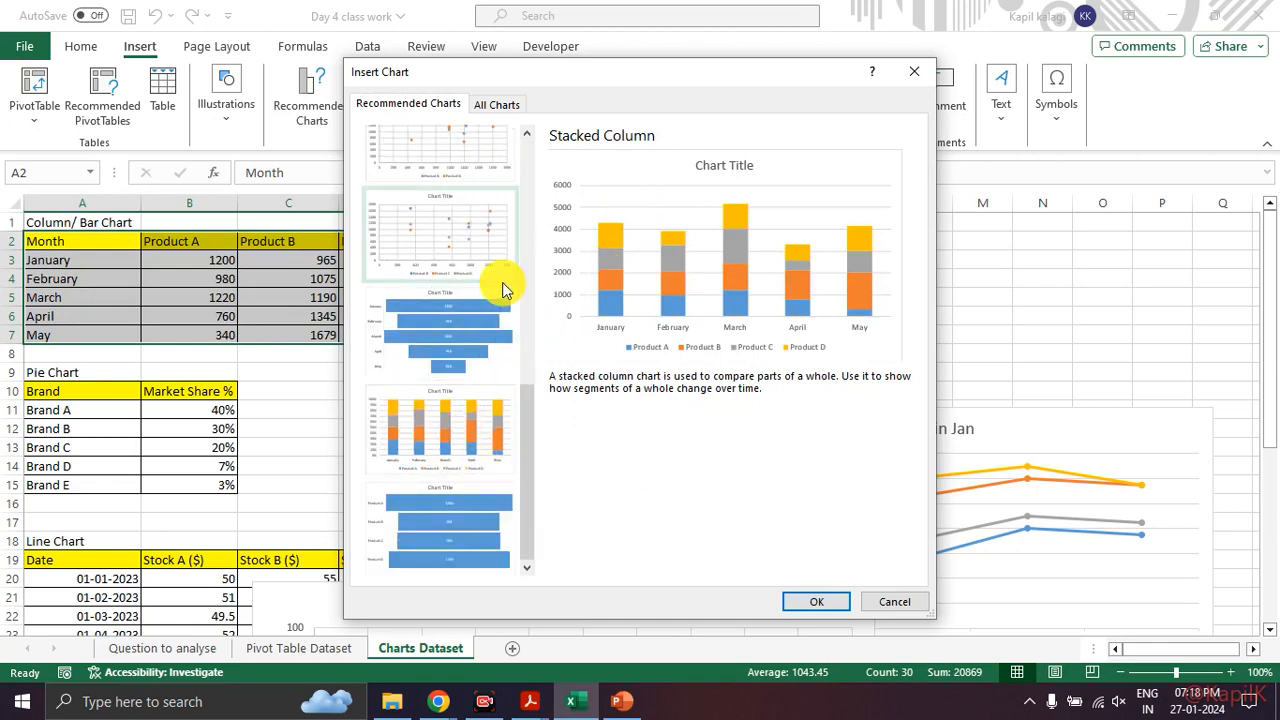
scroll(500, 343, "up", 5)
left_click(451, 177)
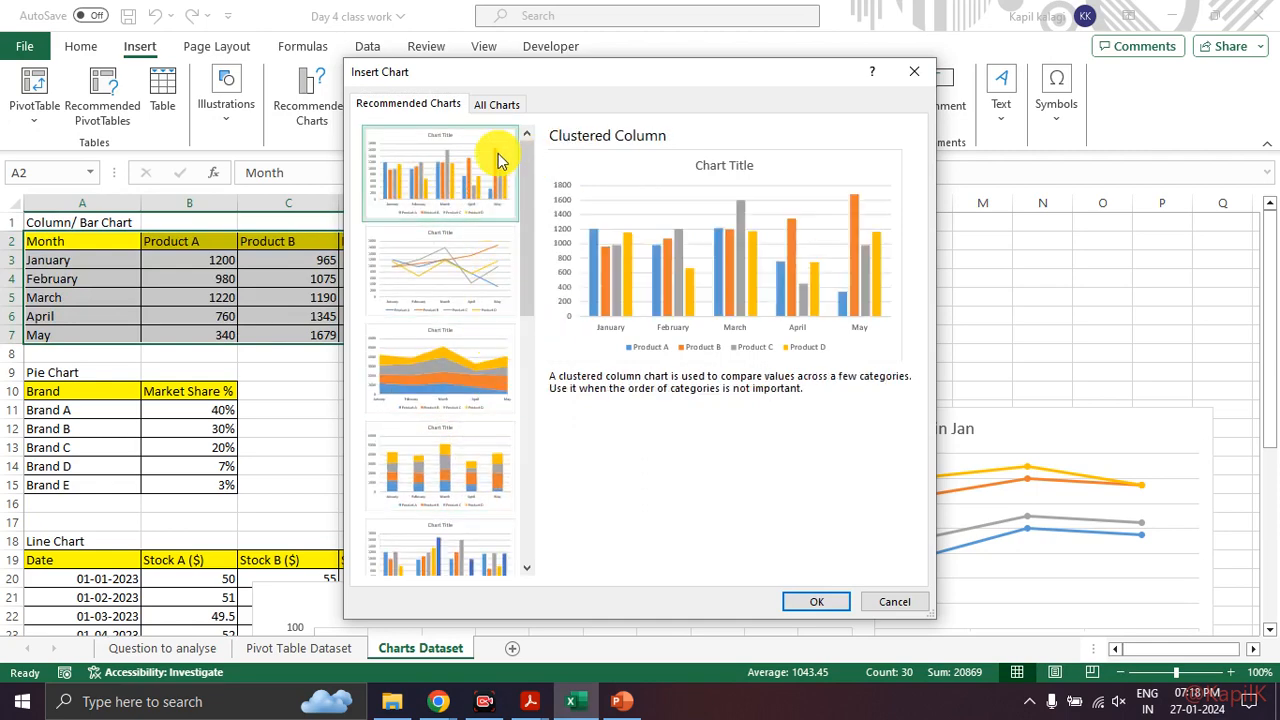
left_click(914, 71)
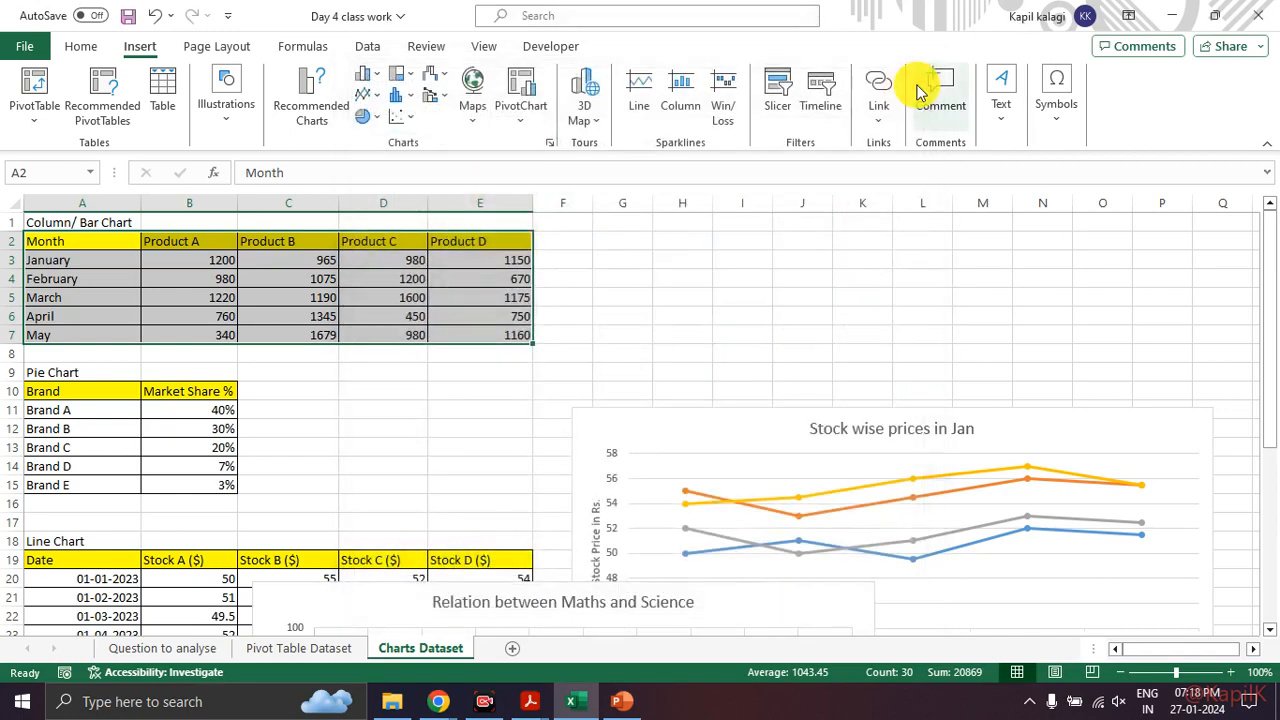
Step: Delete the "Relation between Maths and Science" scatter chart and the "Stock wise prices in Jan" line chart
scroll(260, 352, "down", 4)
scroll(250, 365, "down", 3)
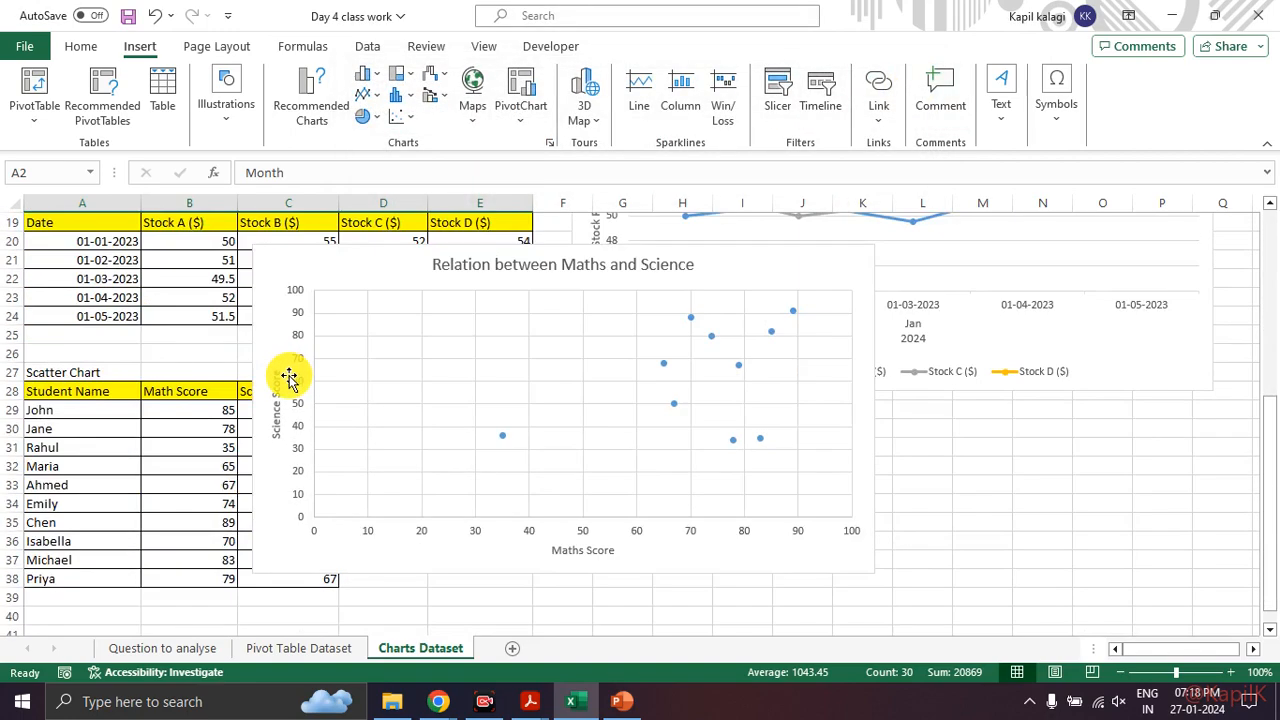
scroll(400, 340, "up", 4)
left_click_drag(408, 440, 448, 628)
left_click(69, 380)
left_click(289, 408)
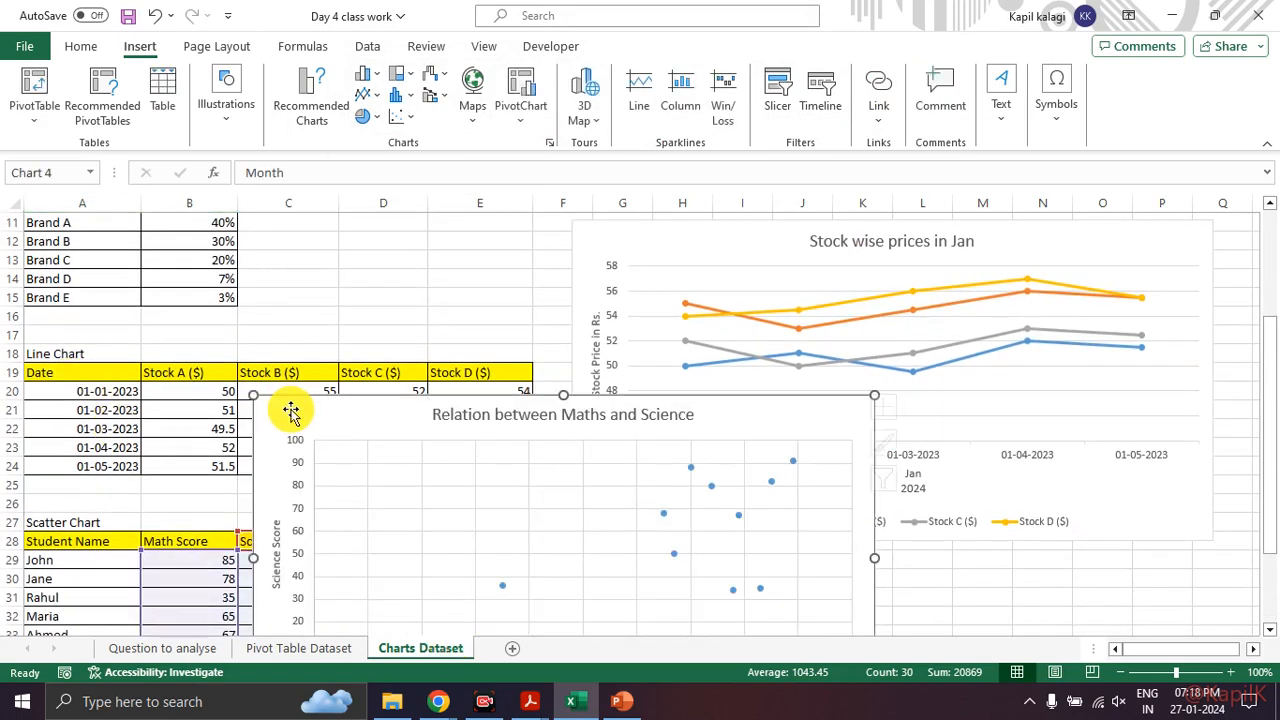
key("Delete")
left_click(645, 251)
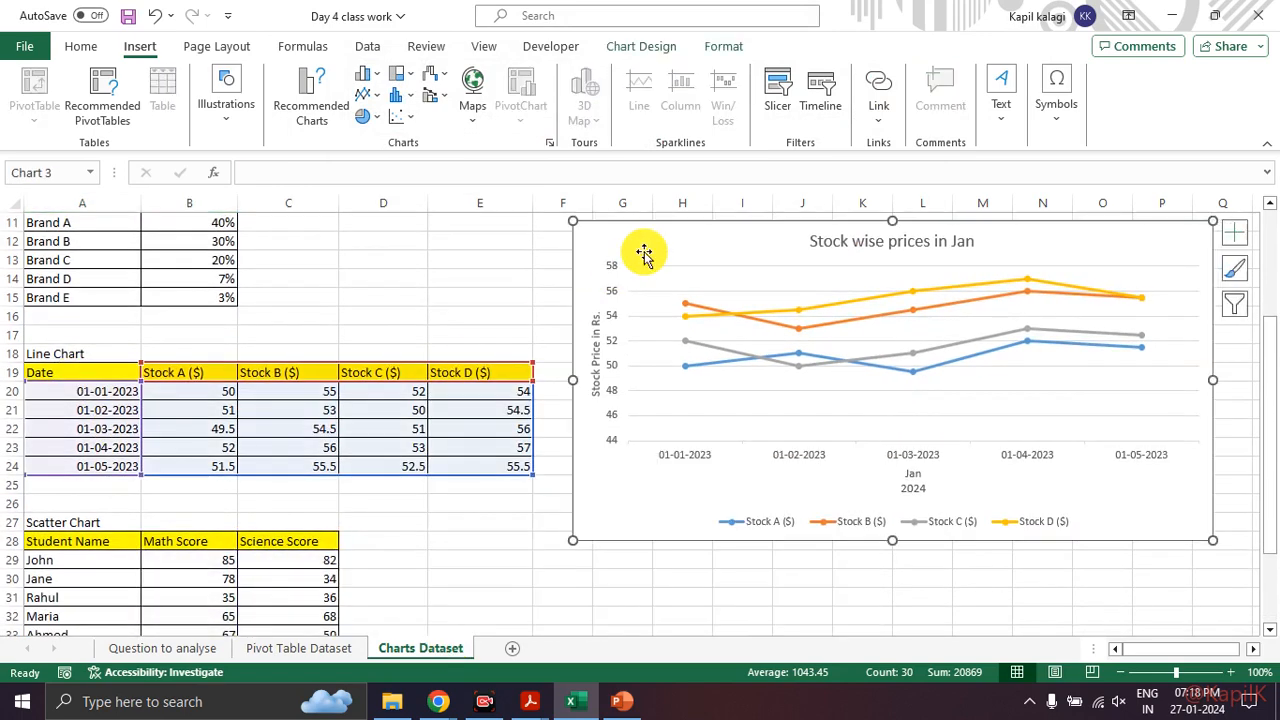
key("Delete")
Step: Insert the recommended Line chart for the stock price data in A19:E24
left_click_drag(112, 368, 530, 468)
left_click(330, 115)
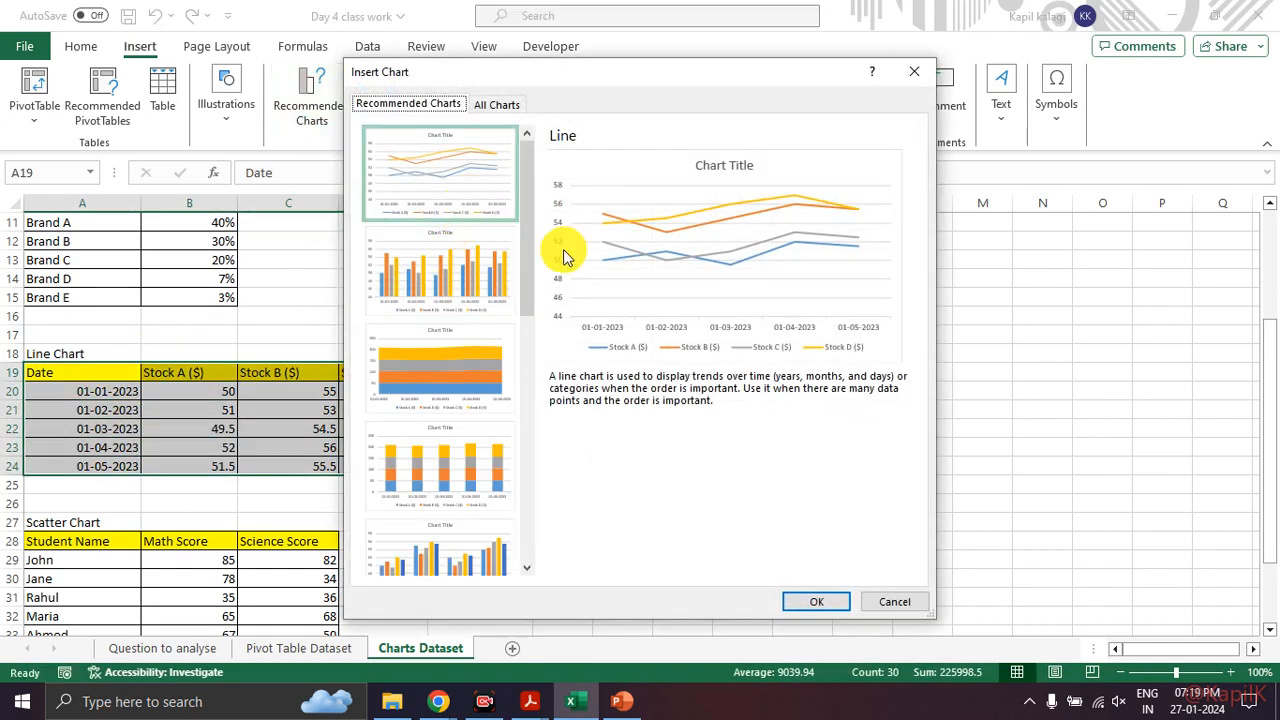
left_click_drag(518, 190, 614, 166)
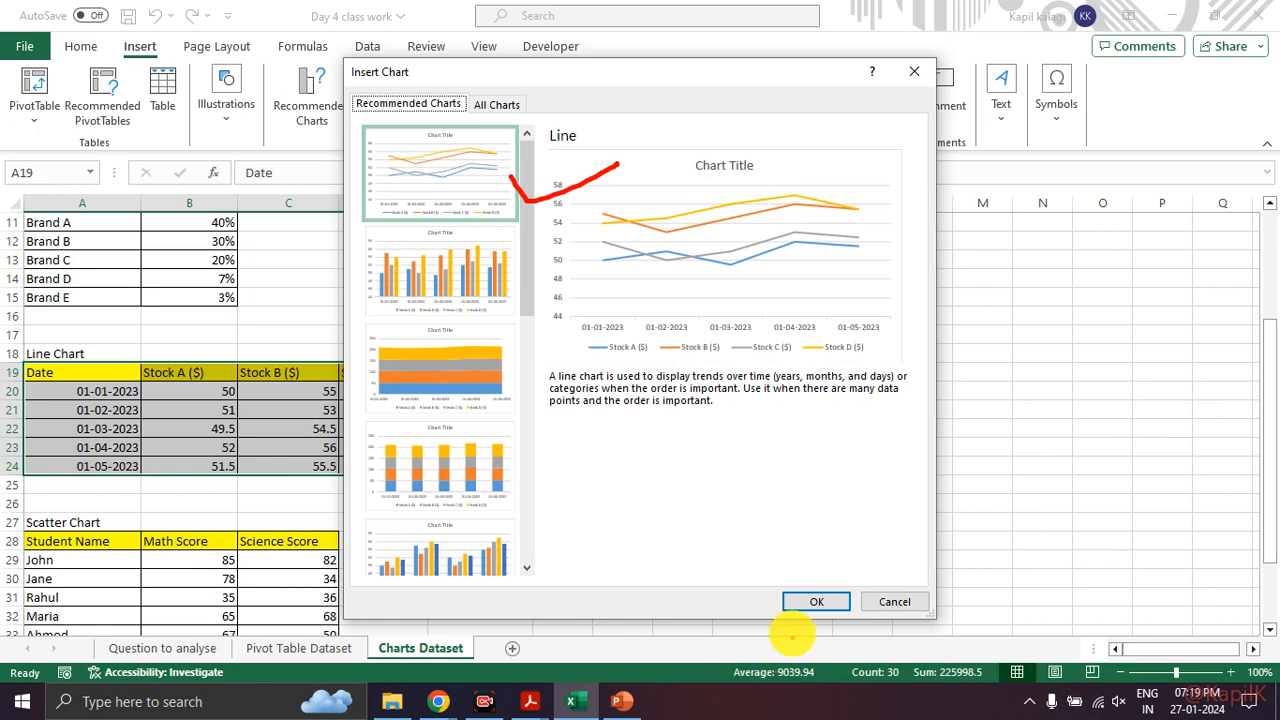
left_click(808, 604)
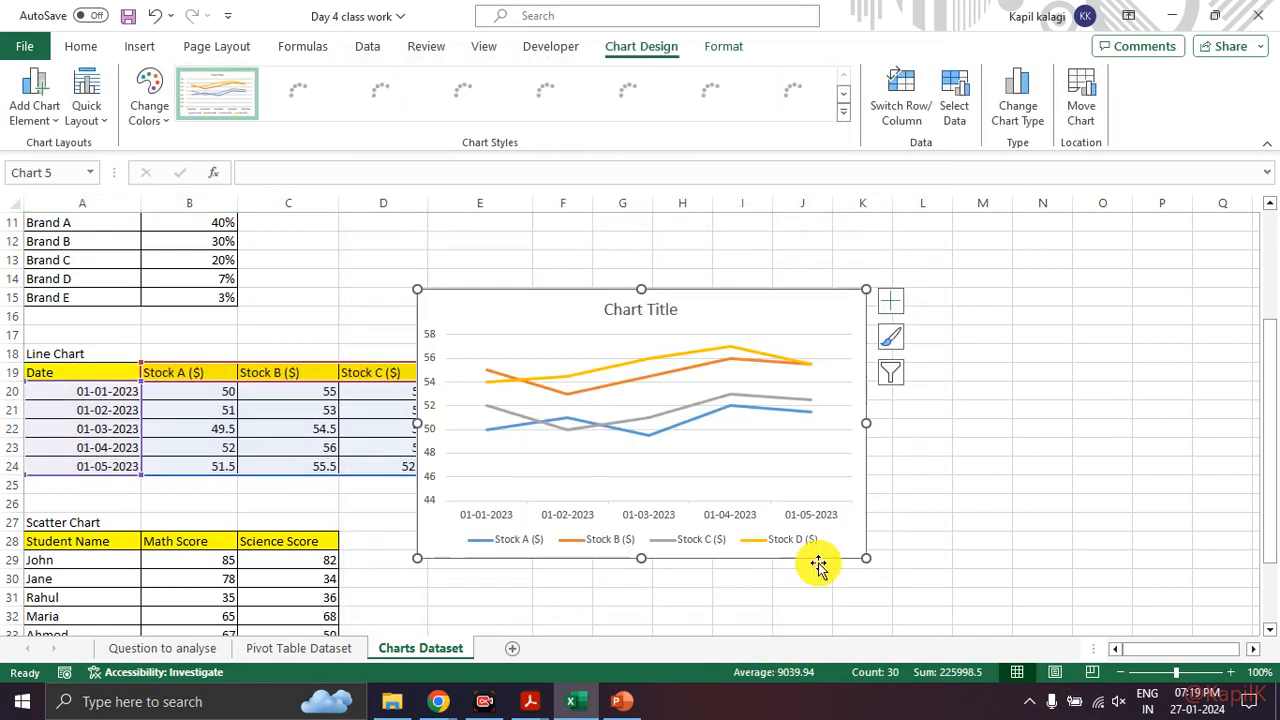
Step: Apply the dark-background chart style with a bold white title to the stock line chart
left_click(844, 114)
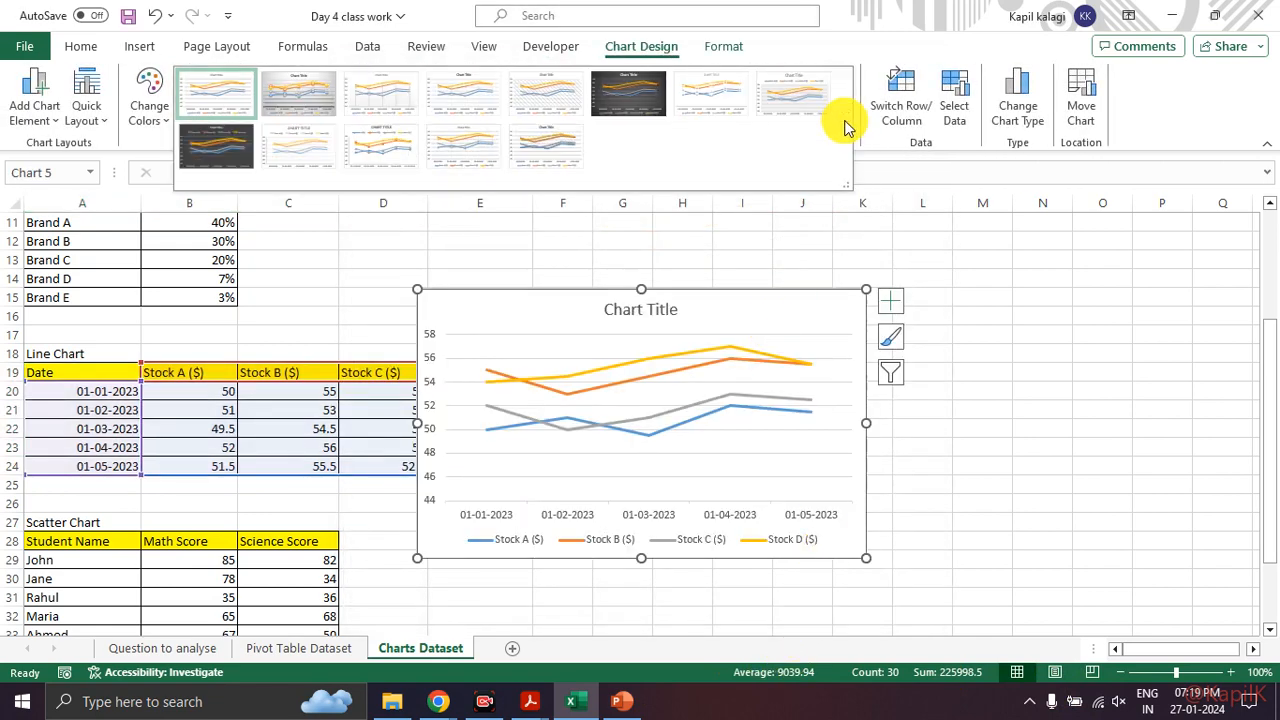
left_click(639, 102)
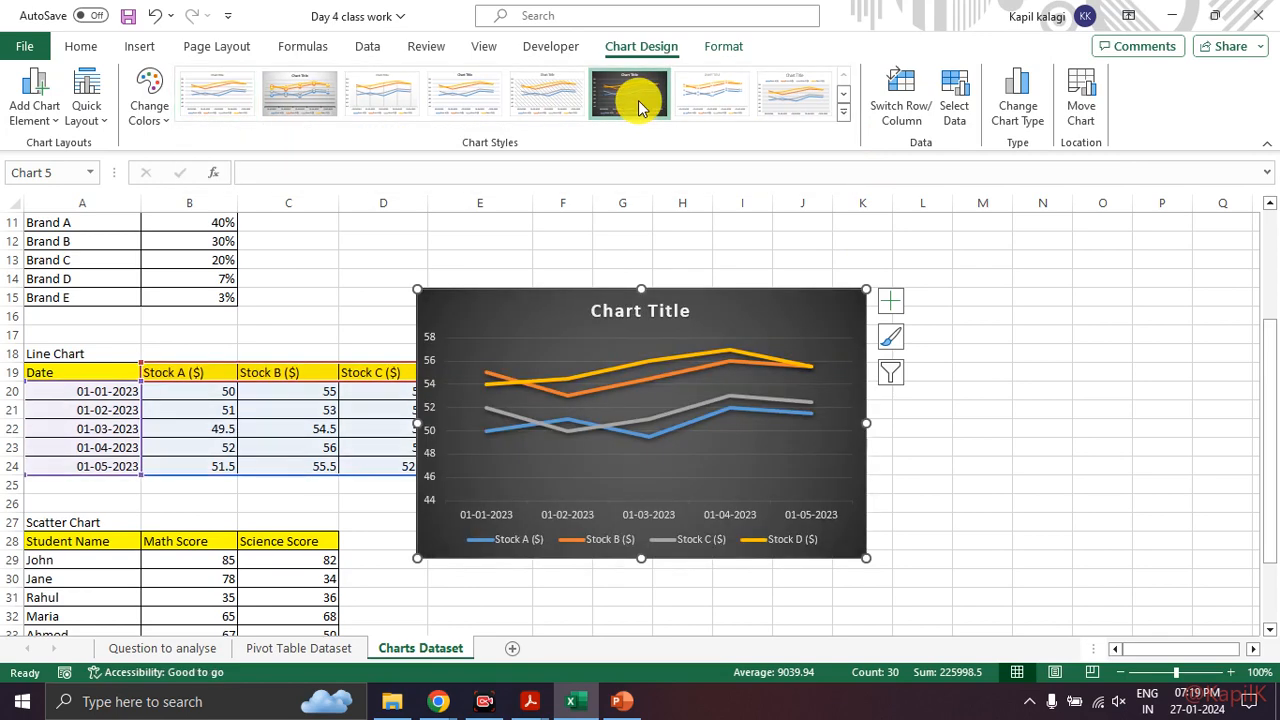
left_click(160, 110)
left_click(163, 114)
Step: Change the stock chart to the 3-D Line type, using the variant with stocks along the horizontal axis and dates as series
left_click(1017, 112)
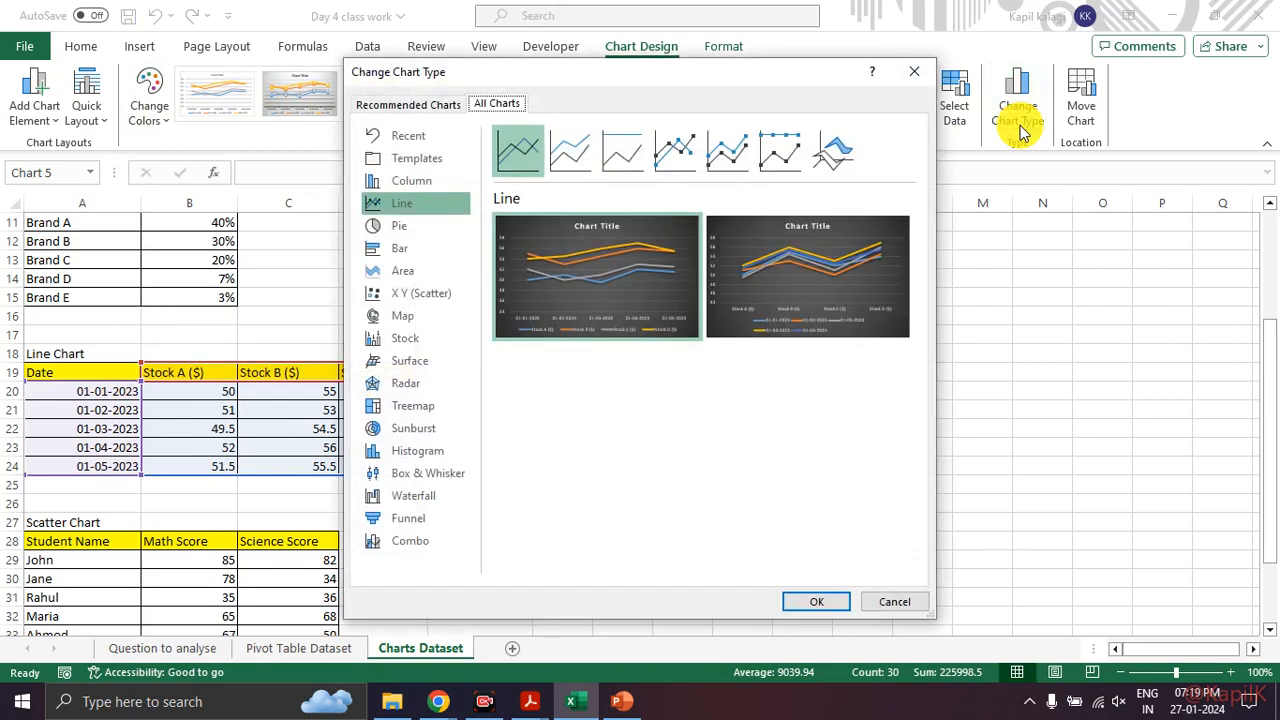
left_click(848, 160)
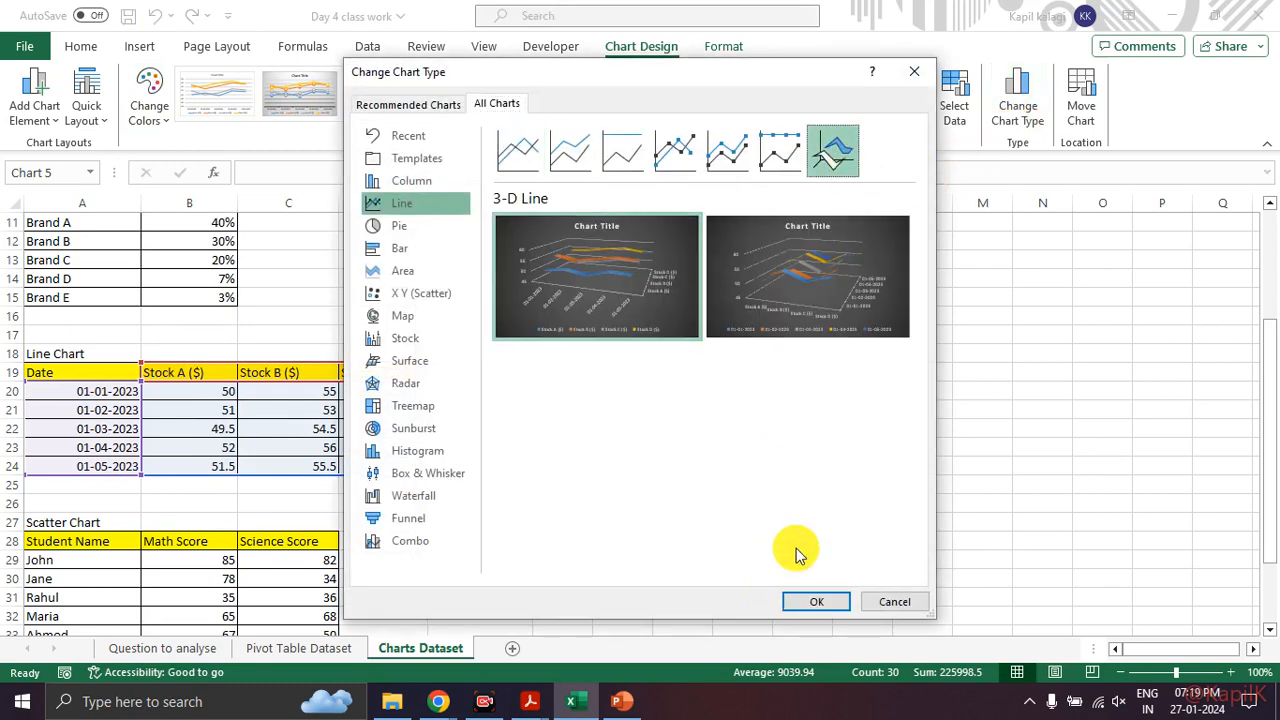
mouse_move(810, 282)
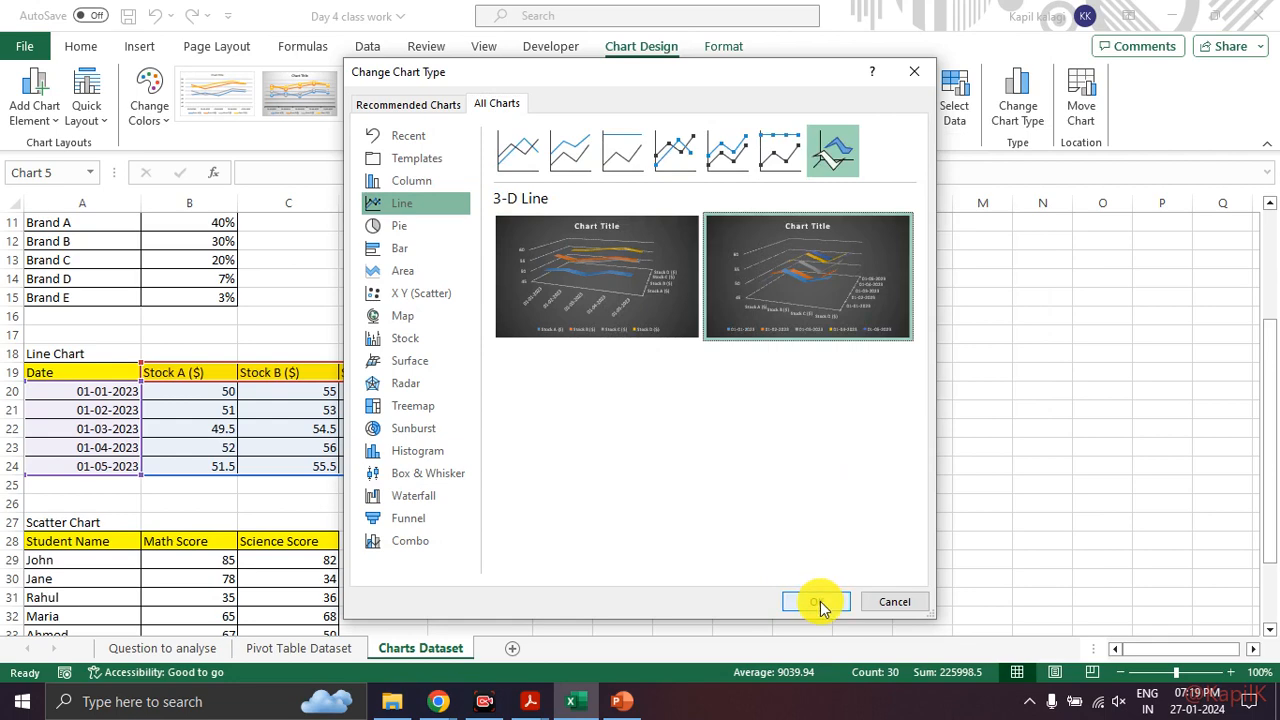
left_click(818, 602)
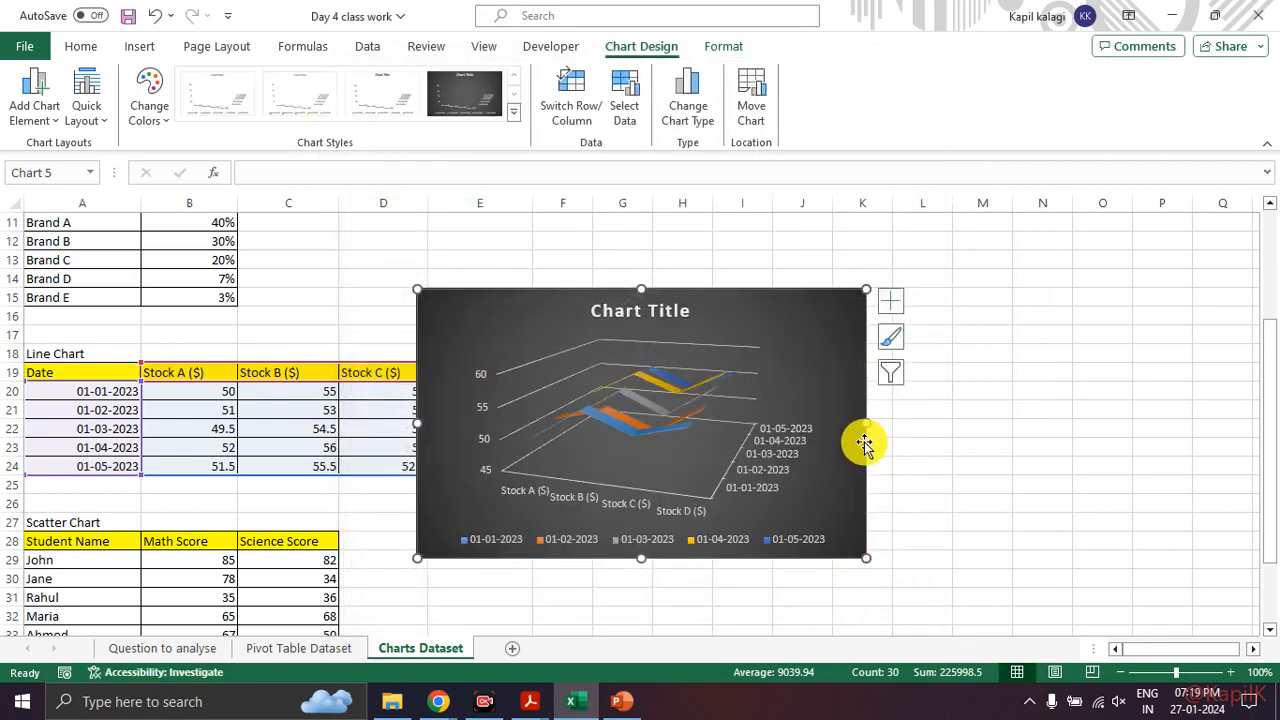
Step: Enlarge the 3-D line chart in width and height and examine how its lines relate to the date and price axes
left_click_drag(866, 423, 1054, 450)
left_click_drag(731, 557, 745, 645)
left_click_drag(739, 289, 743, 253)
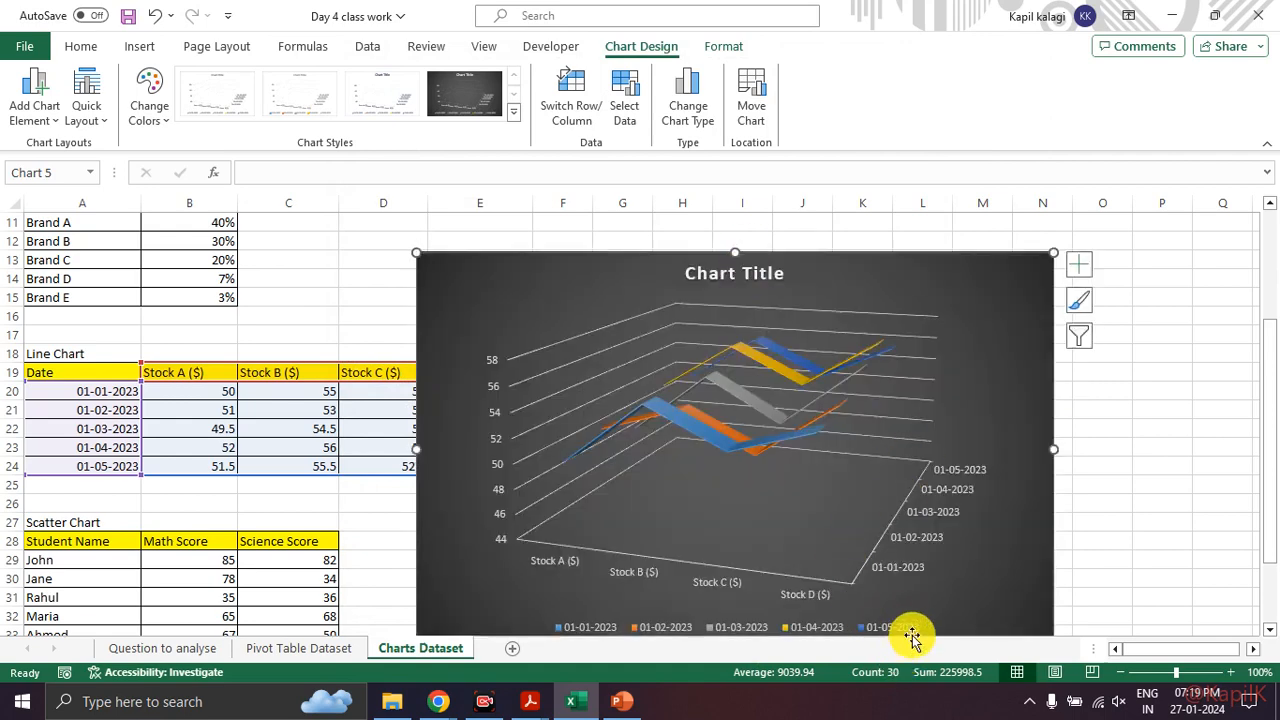
left_click_drag(762, 461, 622, 465)
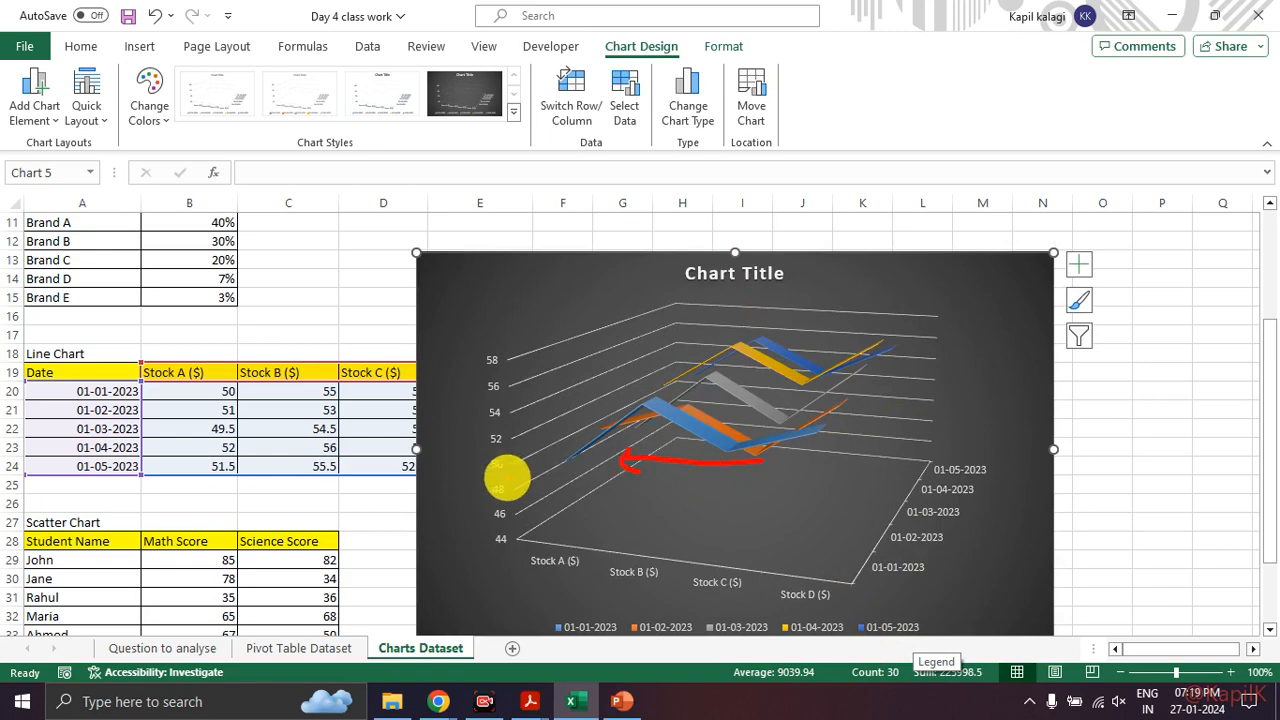
left_click_drag(863, 563, 751, 477)
left_click_drag(903, 531, 800, 460)
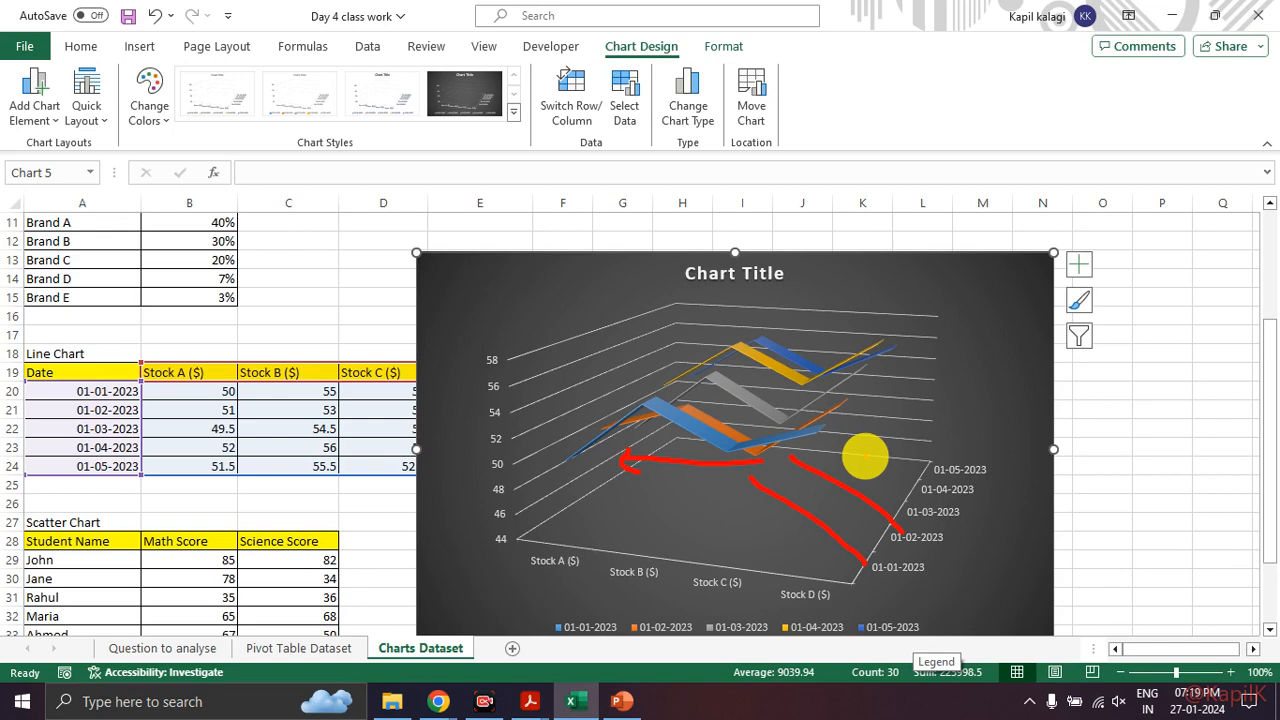
key("Escape")
key("Escape")
Step: Delete the 3-D line chart of stock prices and select empty cell F16
left_click(963, 288)
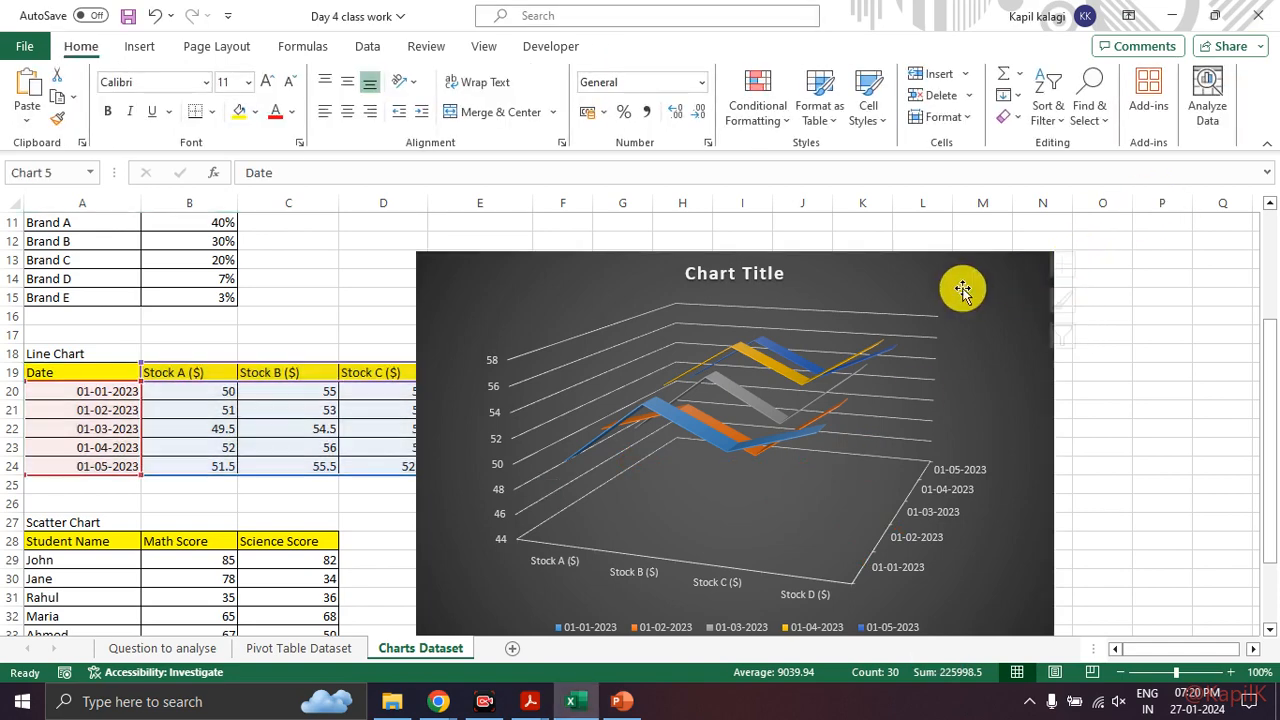
key("Delete")
left_click(578, 317)
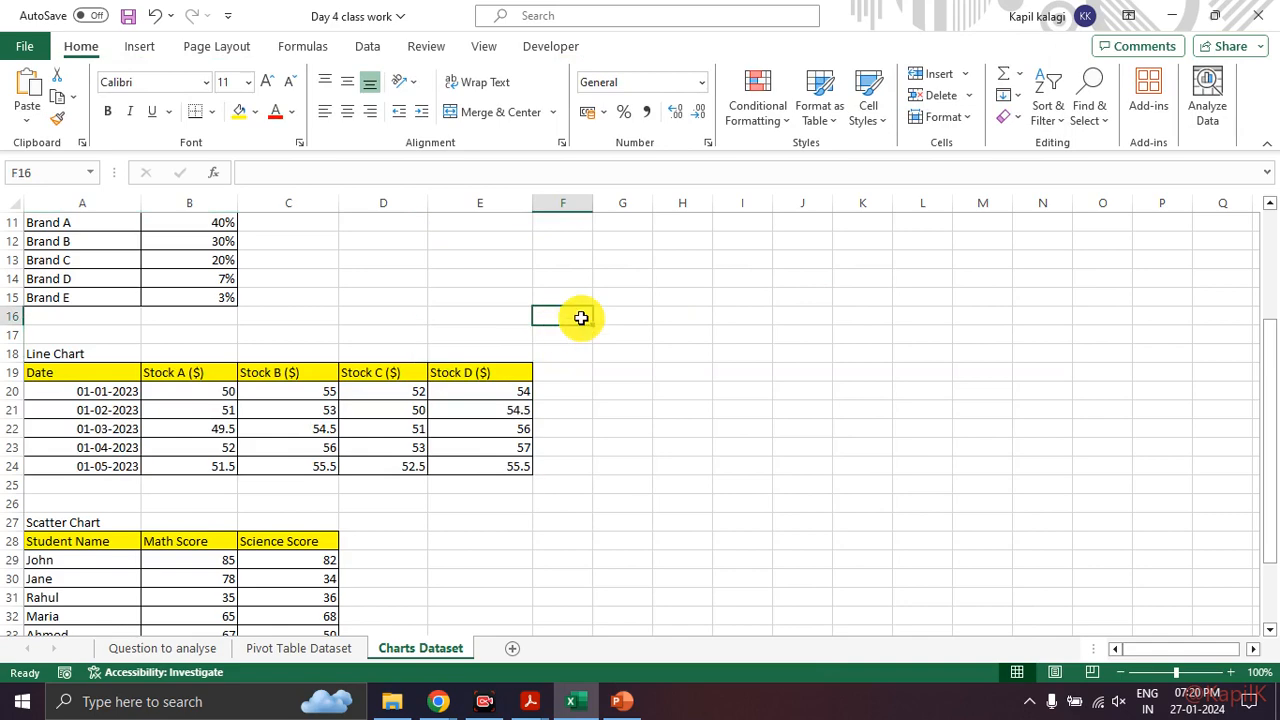
Step: Try to insert a Filled Map chart from the empty cell F16
scroll(259, 308, "up", 3)
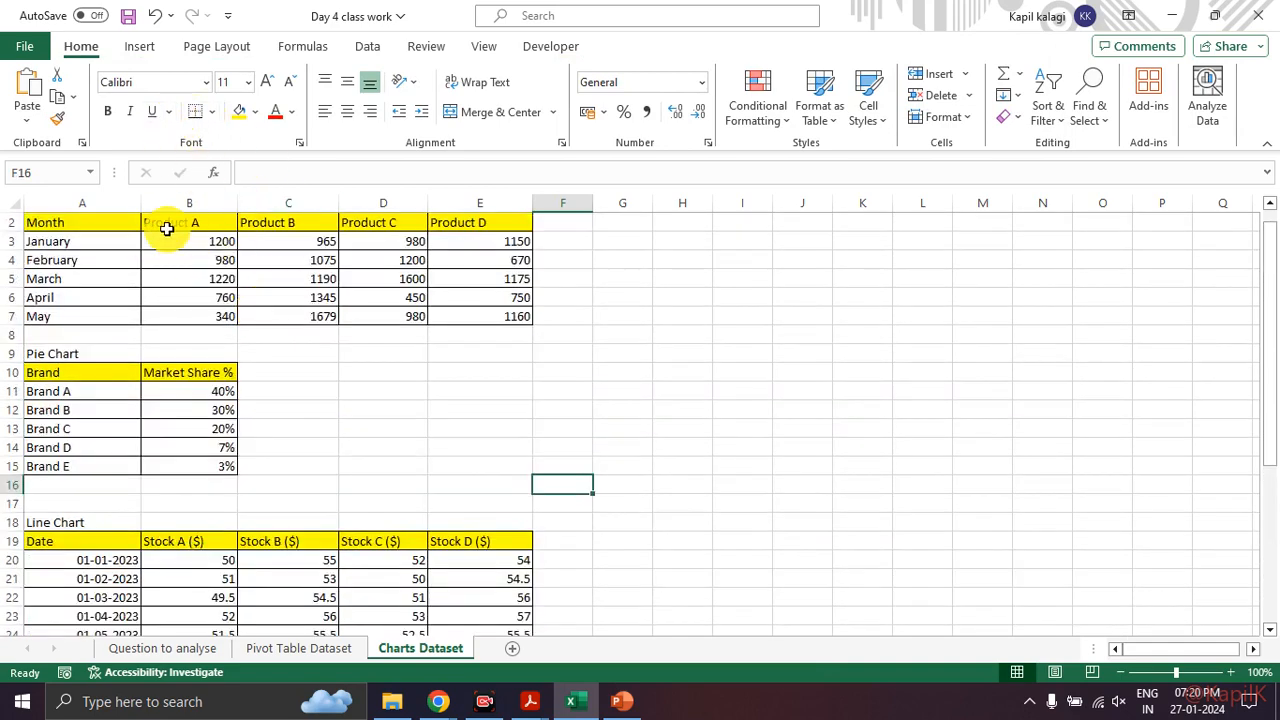
left_click(139, 46)
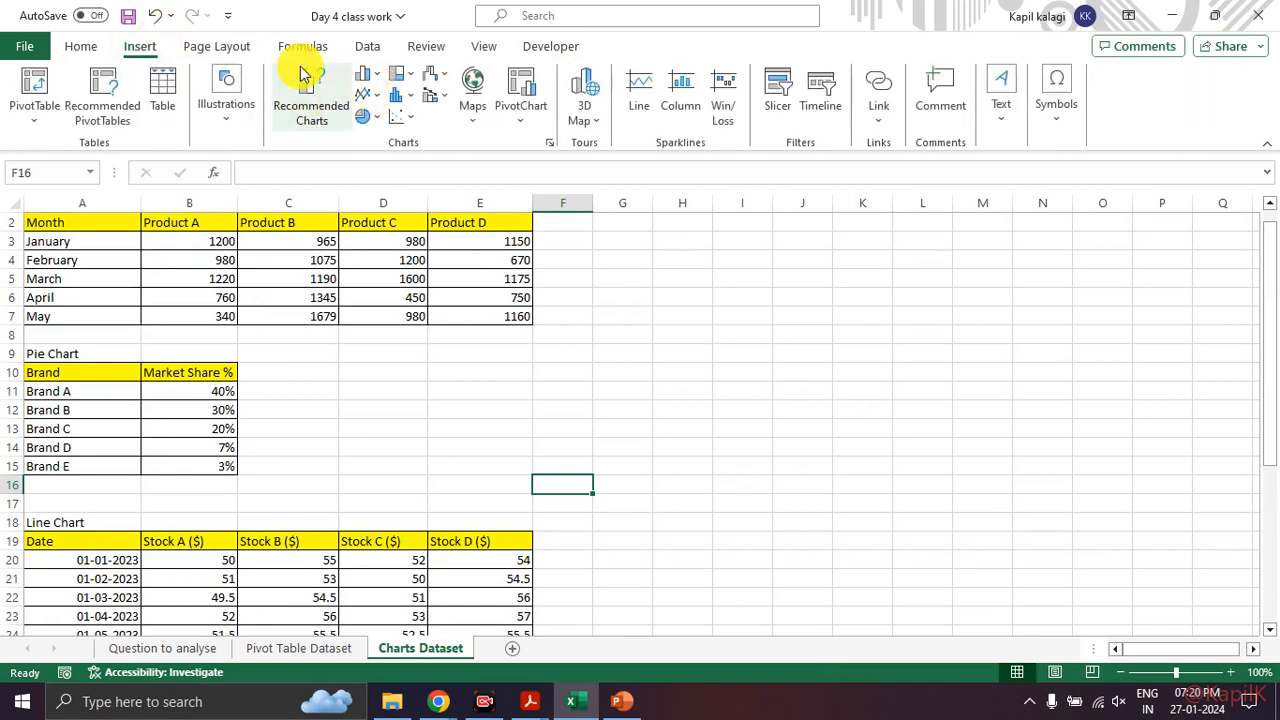
mouse_move(314, 51)
left_mouse_down()
mouse_move(271, 100)
mouse_move(329, 34)
mouse_move(340, 46)
left_mouse_up()
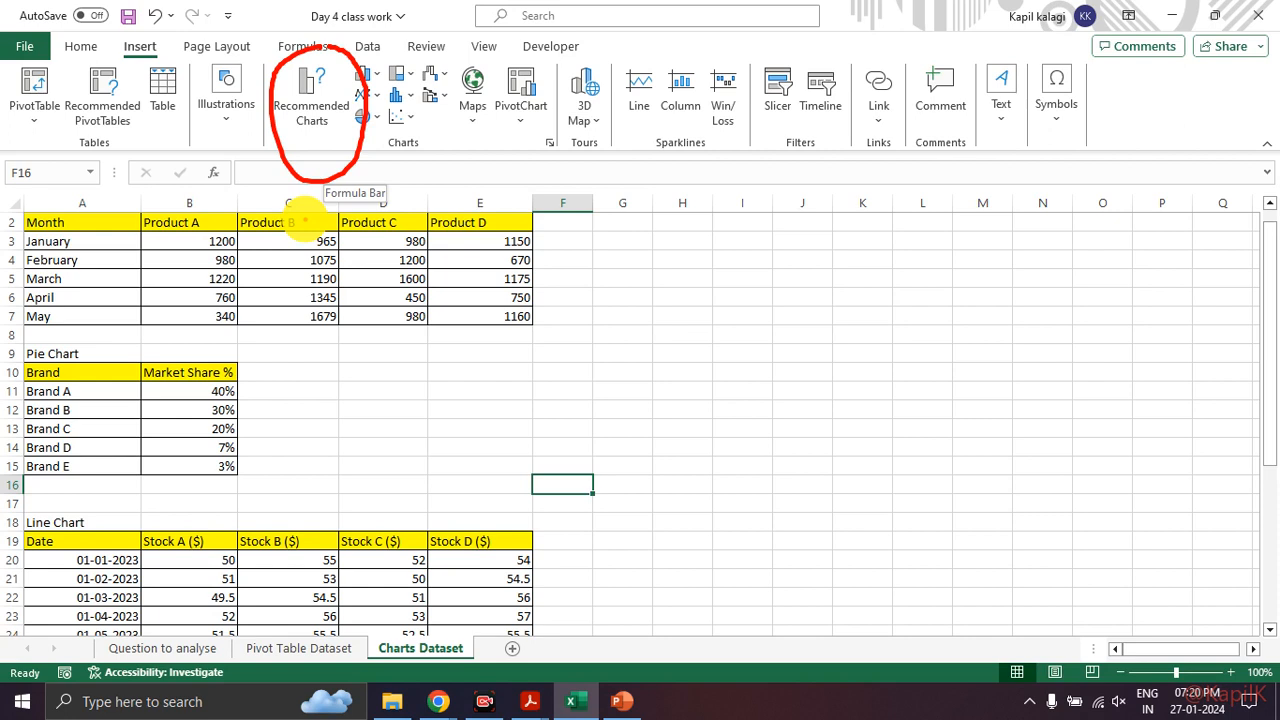
left_click(472, 108)
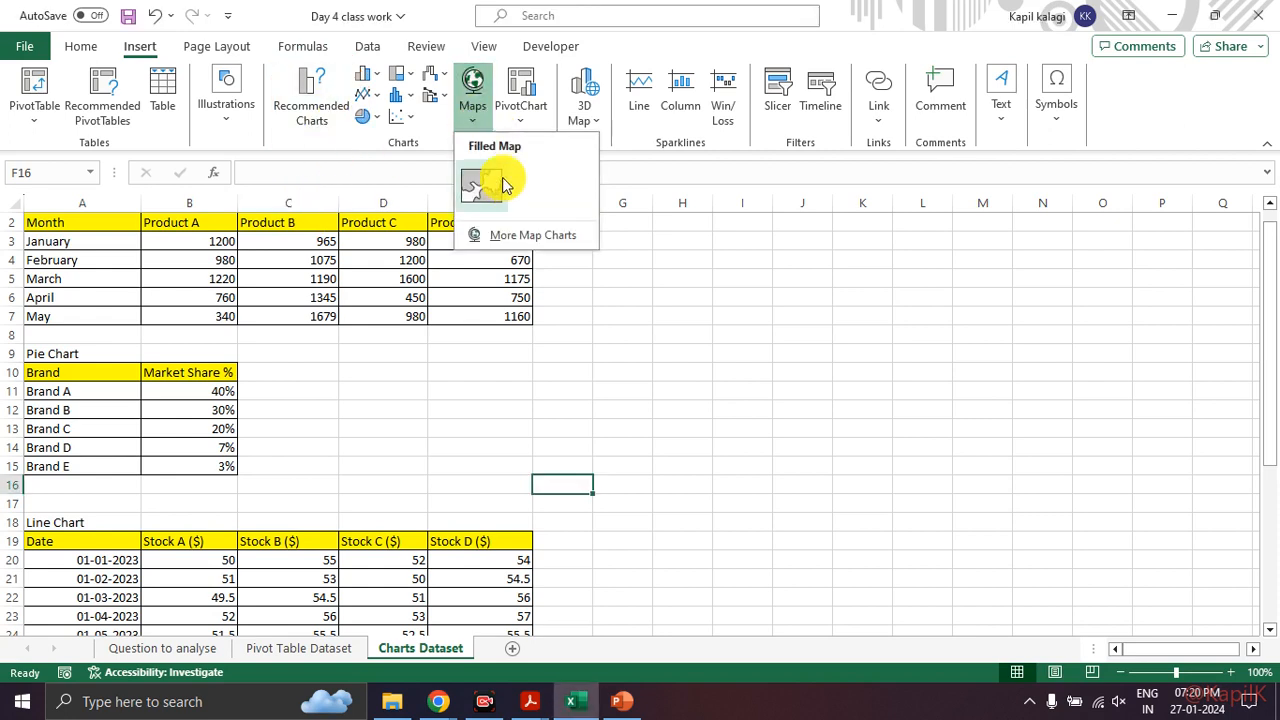
left_click(486, 188)
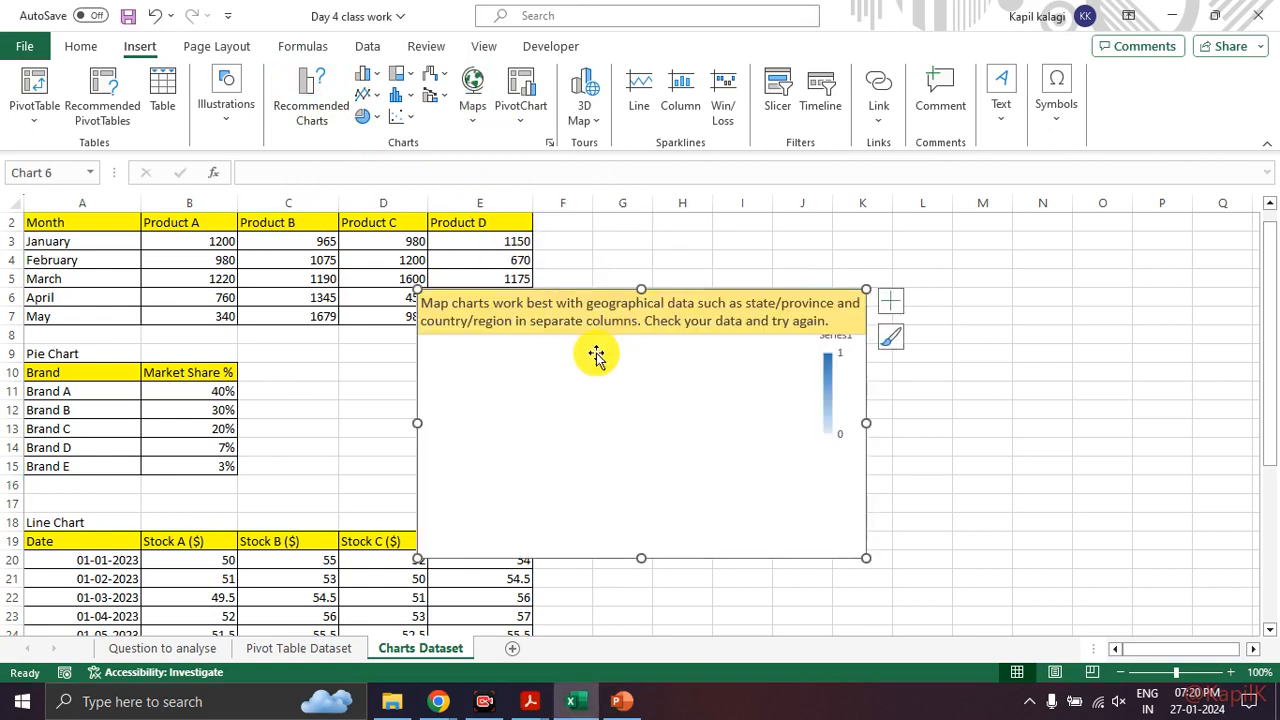
Step: Delete the blank map chart from the worksheet
left_click(666, 370)
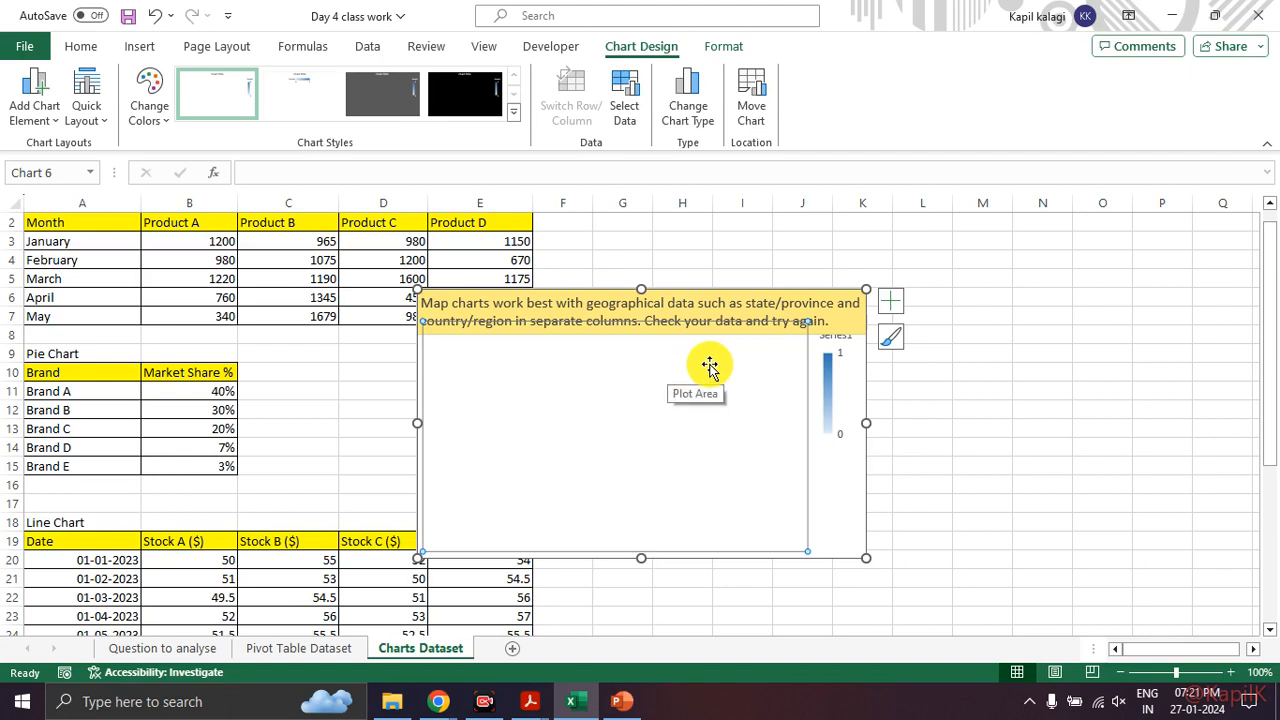
left_click(841, 510)
key("Delete")
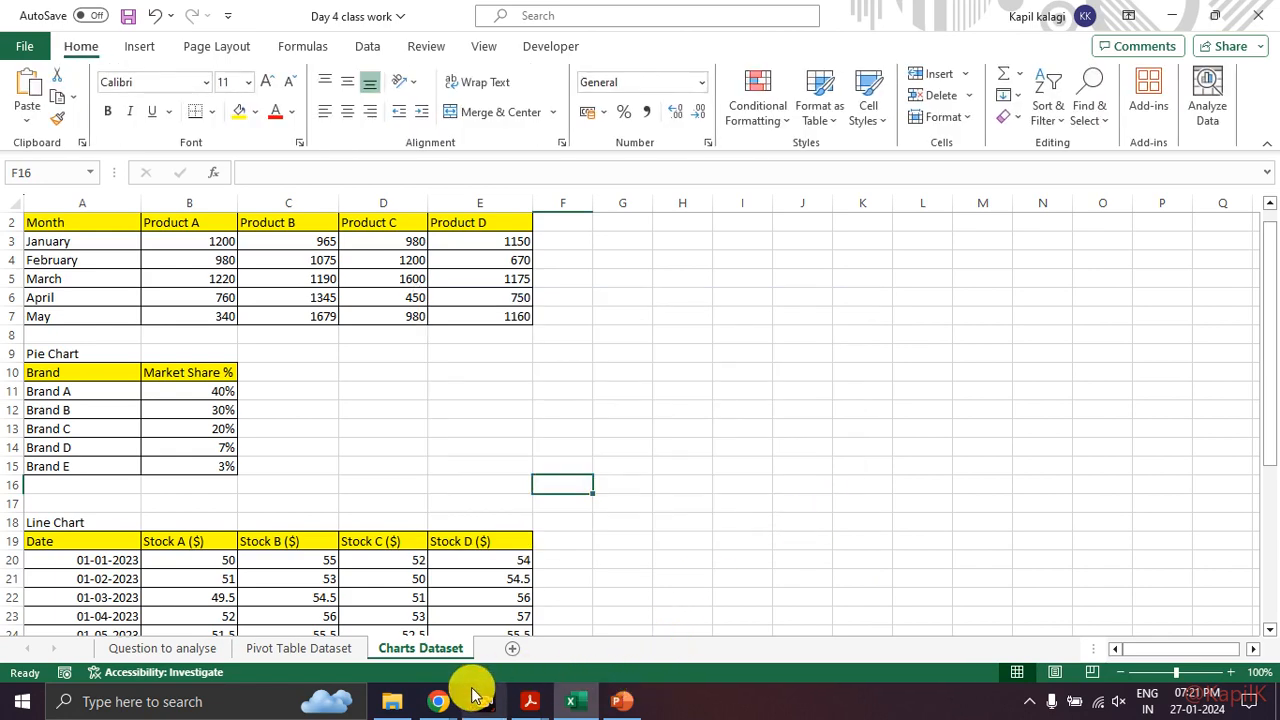
Step: Switch to the Google Meet call in Chrome, raise the sound volume and hide the People list
left_click(489, 619)
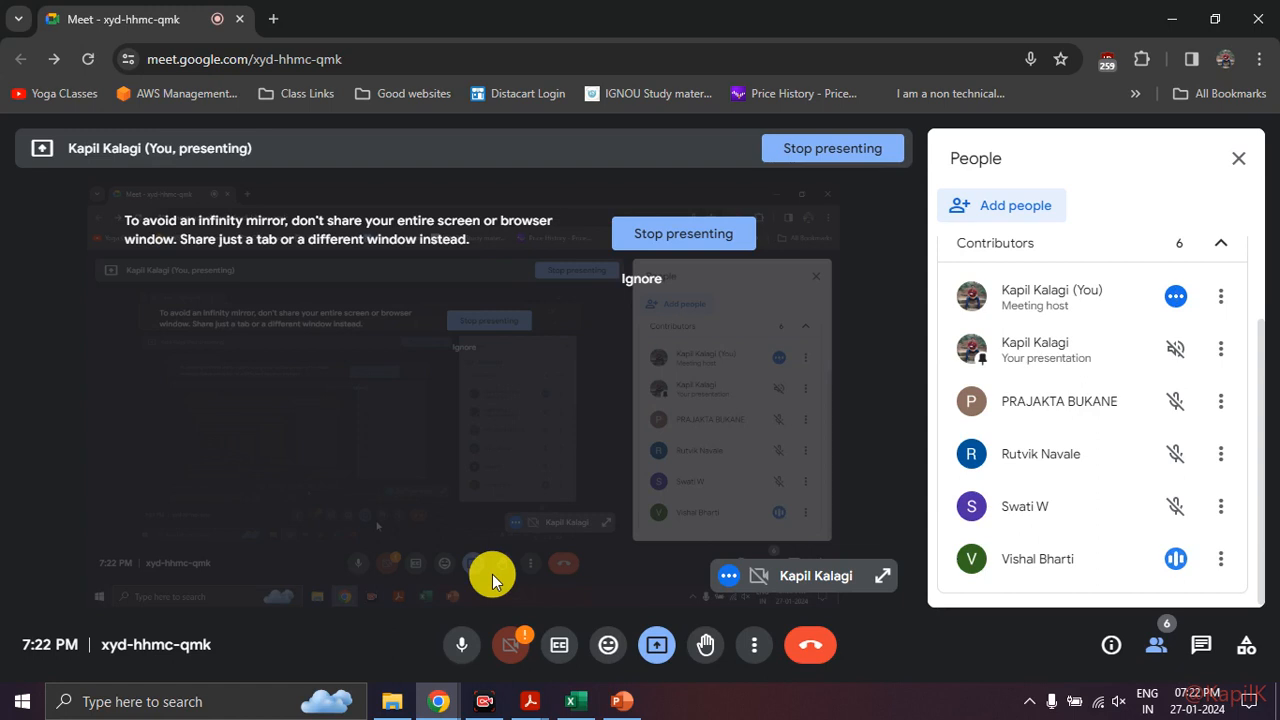
key("XF86AudioRaiseVolume")
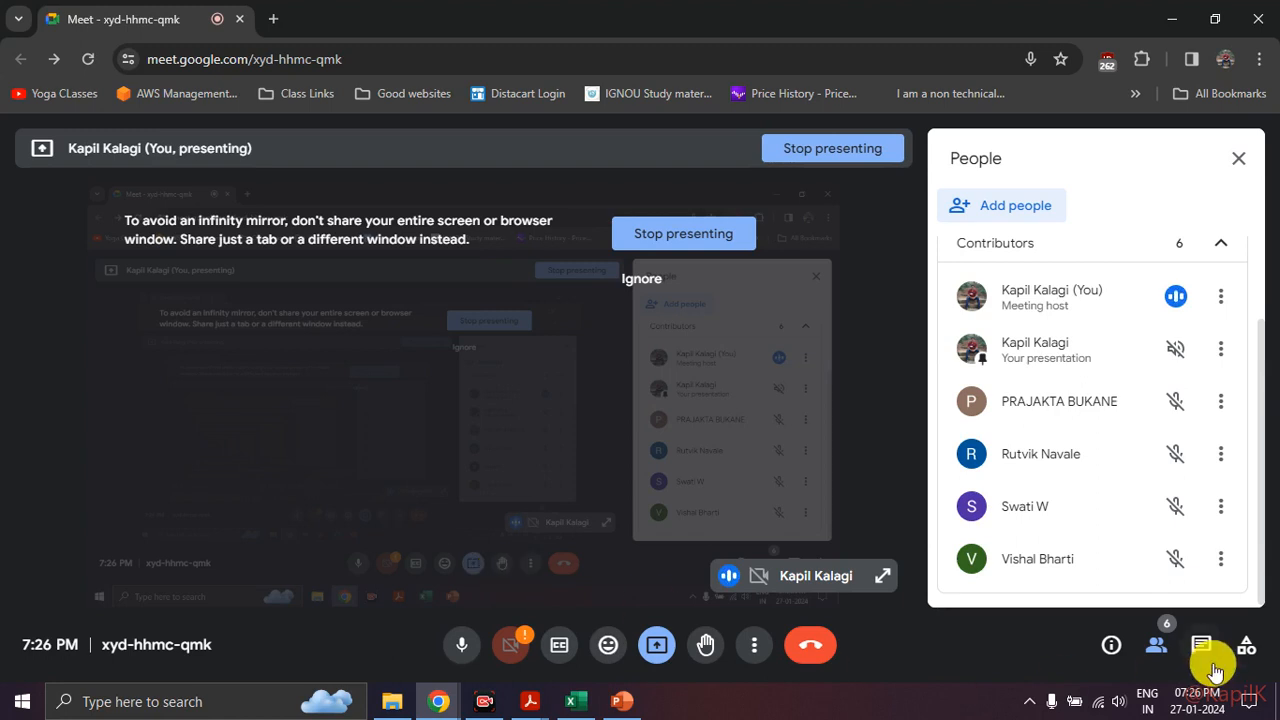
left_click(1158, 642)
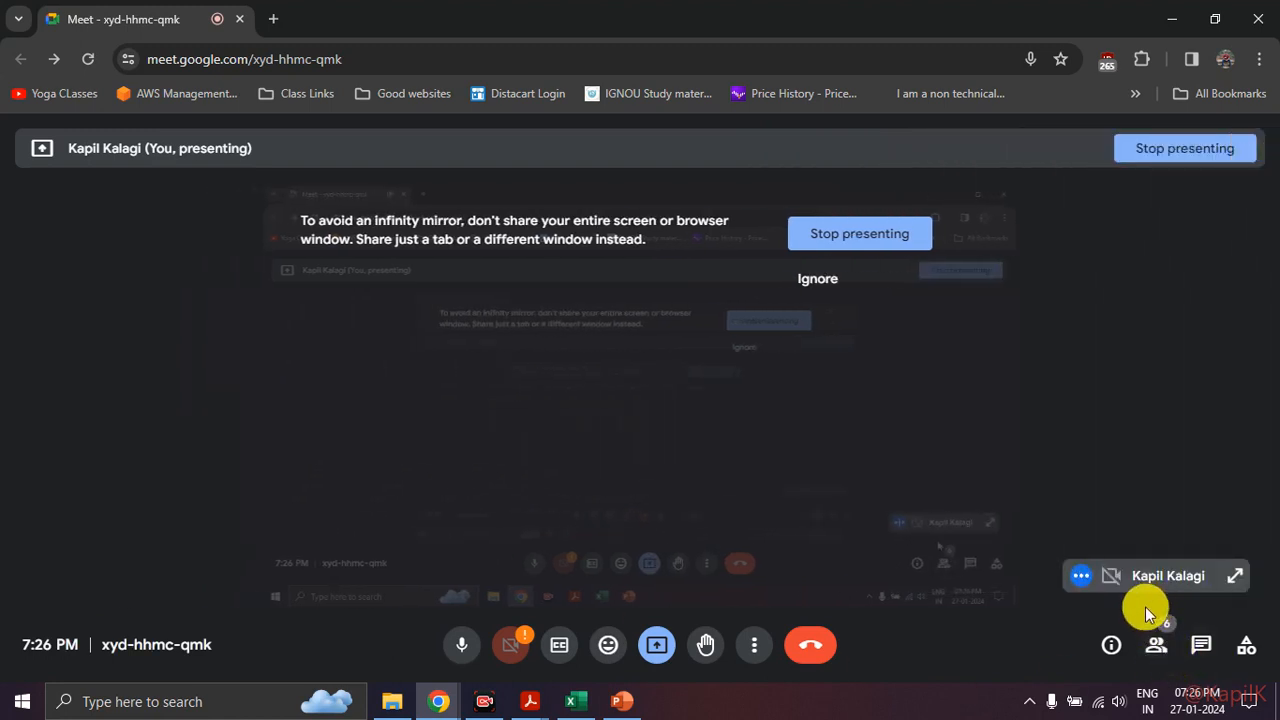